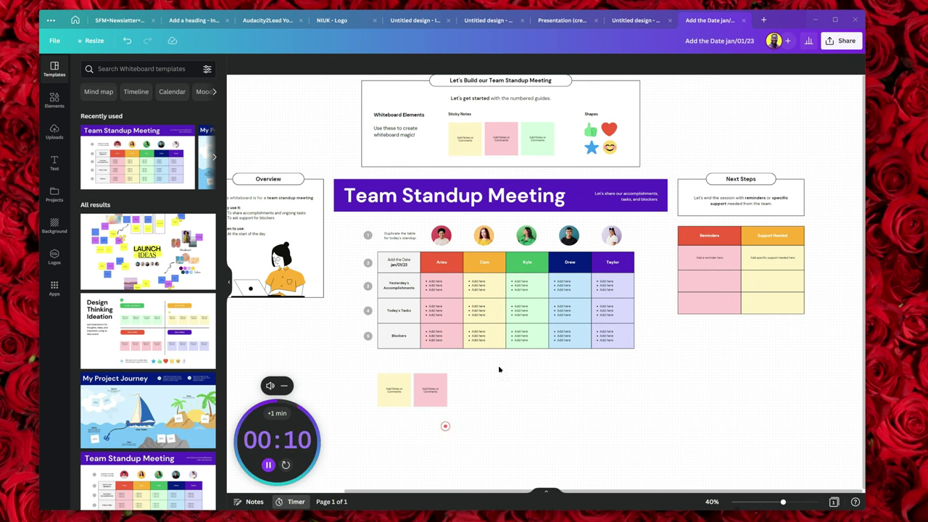
# - Scroll up the pricing page listing Canva Free, Canva Pro and Canva for Teams
pyautogui.scroll(2, 535, 348)
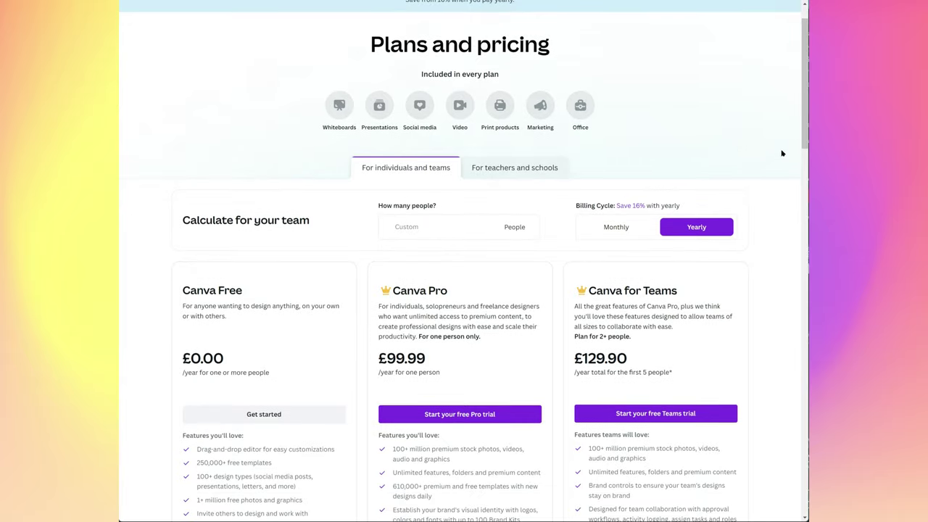
# - Scroll down the Plans and pricing page using its scrollbar
pyautogui.moveTo(803, 153)
pyautogui.mouseDown()
pyautogui.moveTo(801, 366)
pyautogui.moveTo(800, 141)
pyautogui.mouseUp()
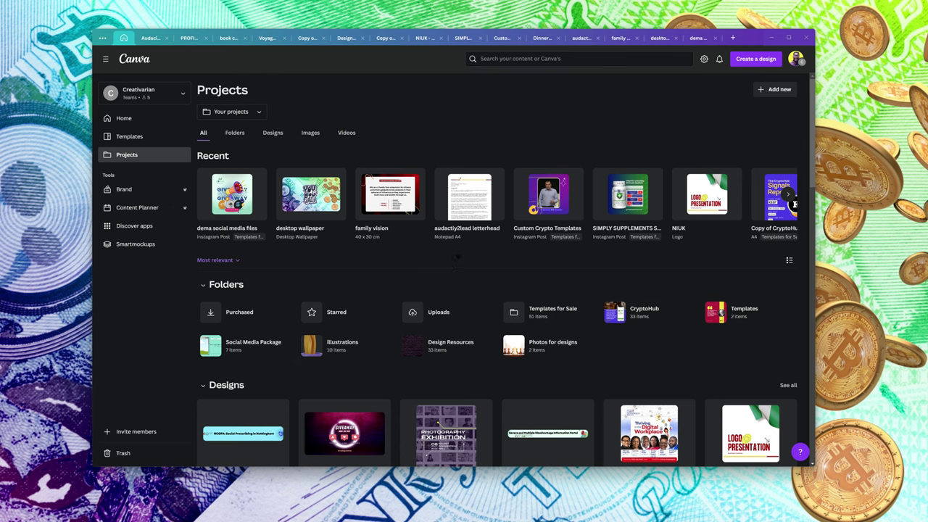
# - Scroll the Projects page, then switch to the dema social media files giveaway design
pyautogui.scroll(-5, 454, 265)
pyautogui.scroll(5, 488, 263)
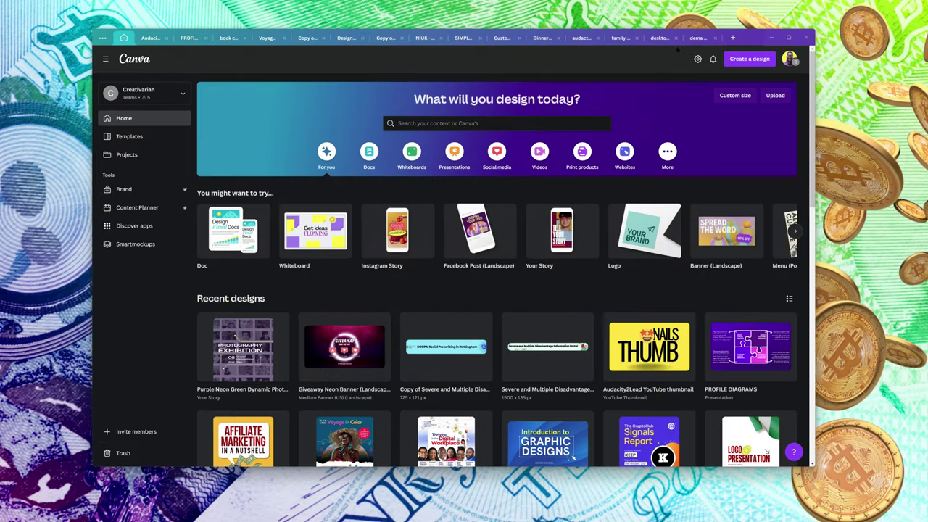
pyautogui.click(696, 37)
# - Try moving the megaphone, undo it, and shift the NFT coin further left
pyautogui.click(434, 232)
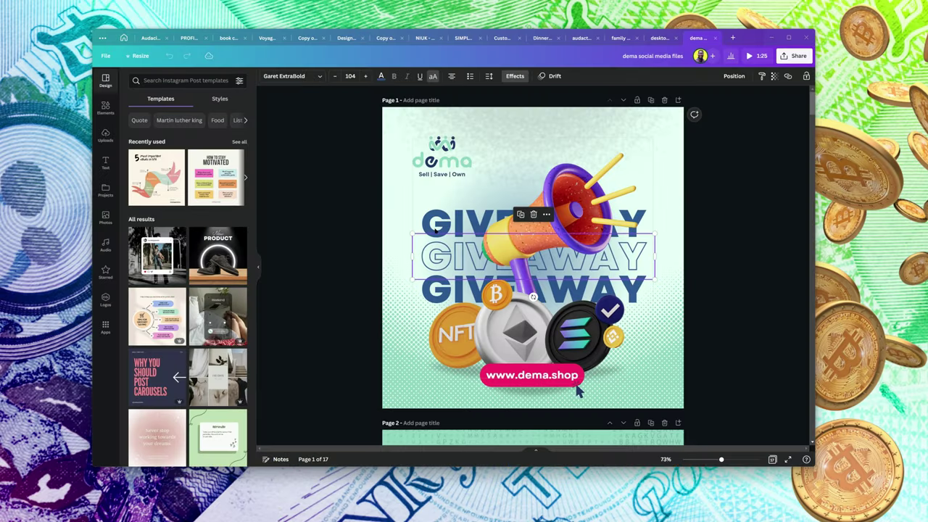
pyautogui.moveTo(586, 197); pyautogui.dragTo(607, 170)
pyautogui.hotkey('ctrl', 'z')
pyautogui.moveTo(458, 331); pyautogui.dragTo(424, 328)
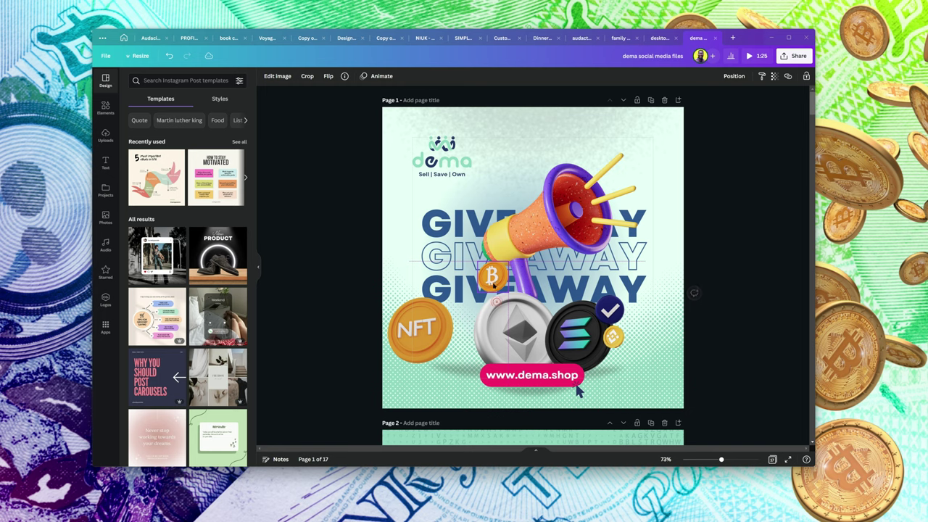
# - Scroll through the giveaway pages, then switch to the desktop wallpaper design
pyautogui.scroll(-5, 578, 391)
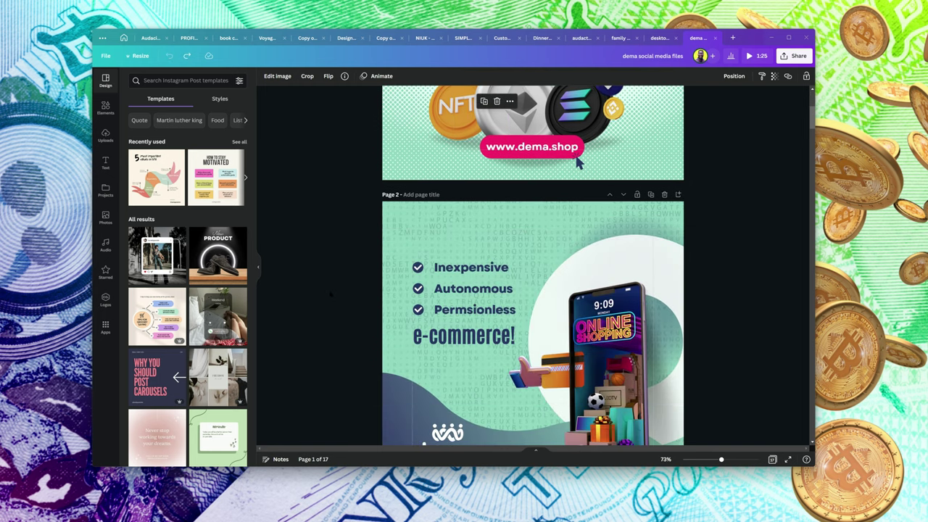
pyautogui.scroll(-2, 578, 87)
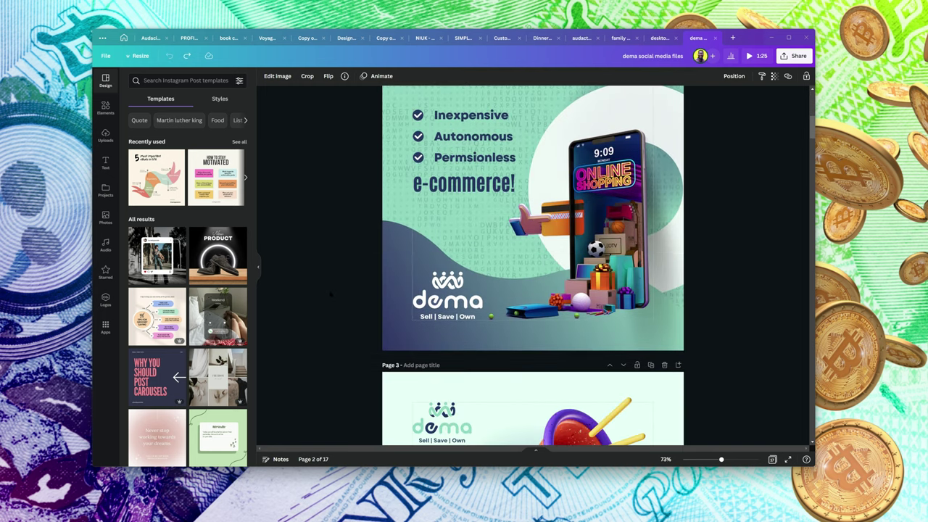
pyautogui.scroll(-3, 582, 427)
pyautogui.scroll(-6, 582, 426)
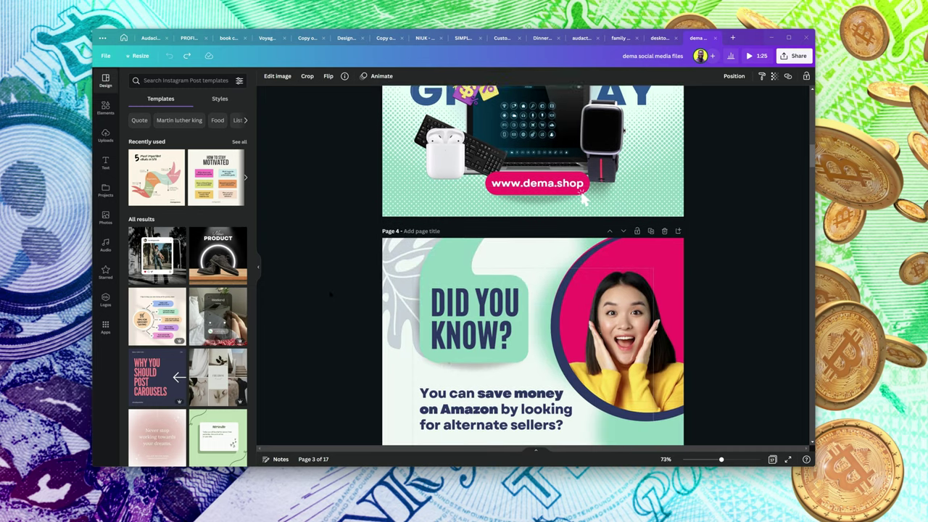
pyautogui.scroll(-5, 330, 294)
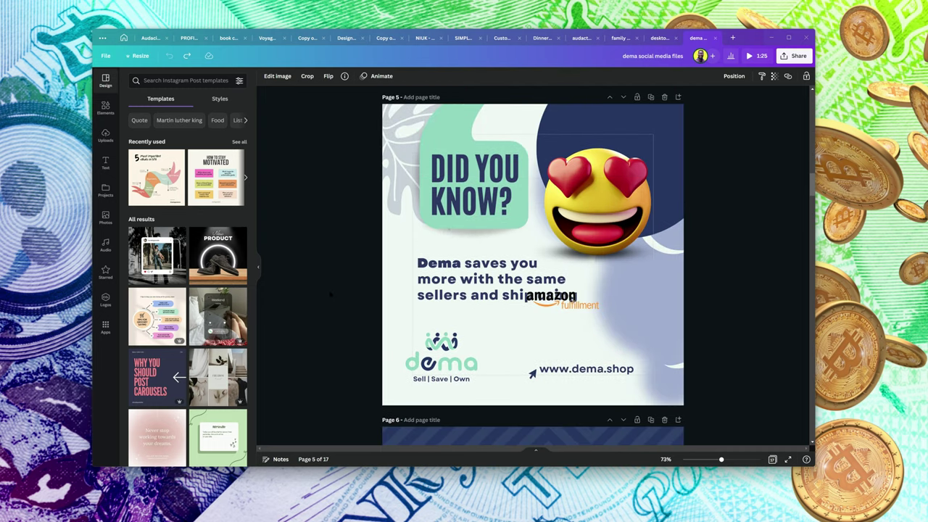
pyautogui.scroll(-10, 330, 294)
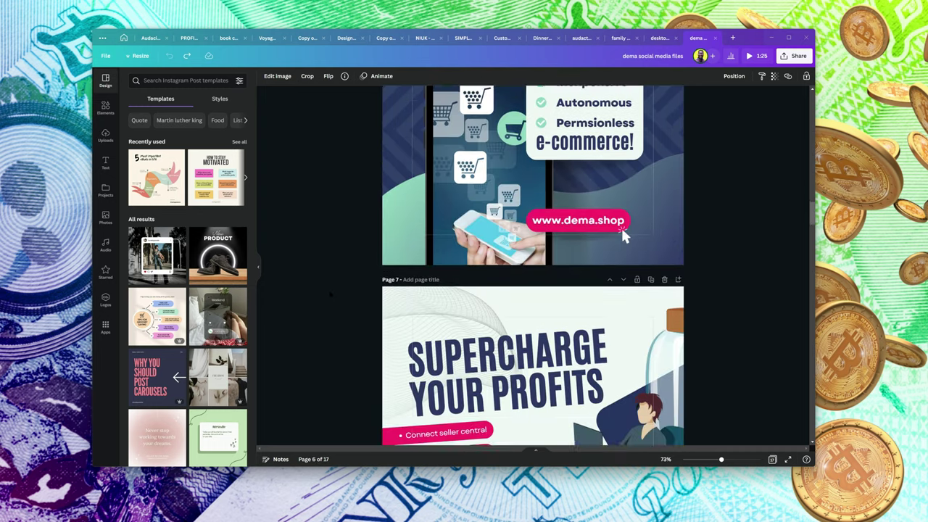
pyautogui.scroll(-10, 330, 293)
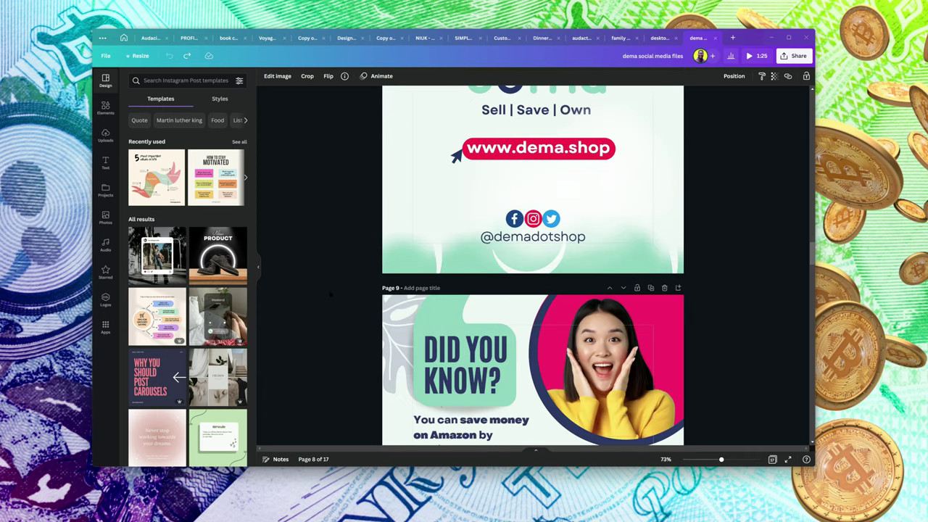
pyautogui.scroll(-12, 330, 294)
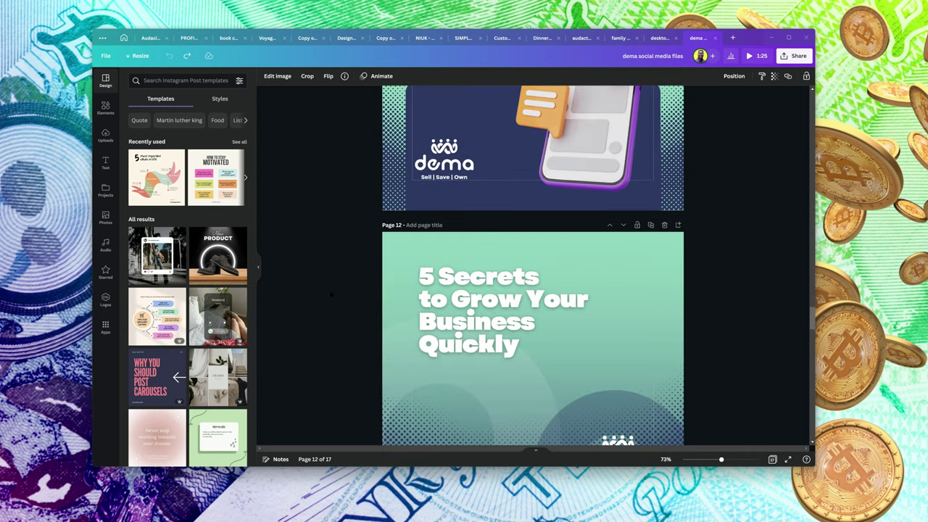
pyautogui.click(660, 37)
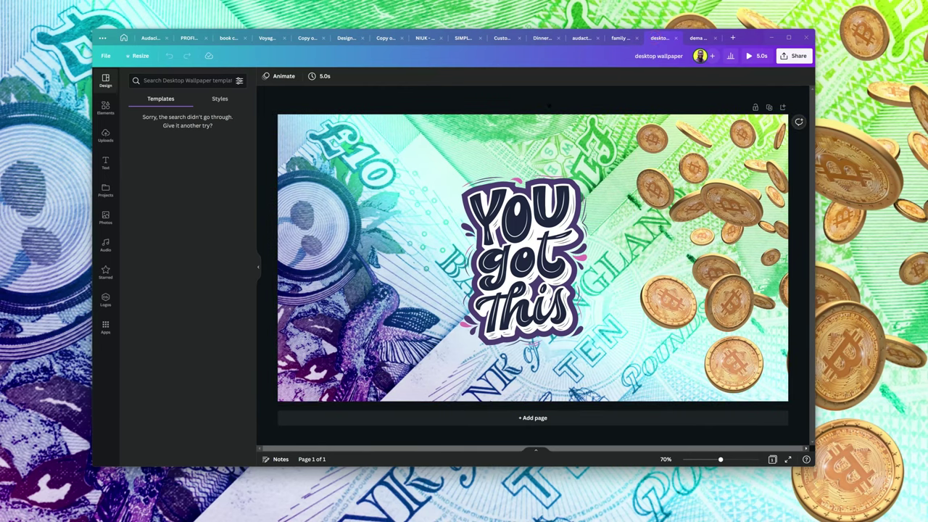
# - Reveal the desktop wallpaper, then return to Canva's Dinner 2022 designs with the templates panel hidden
pyautogui.click(770, 38)
pyautogui.hotkey('alt', 'Tab')
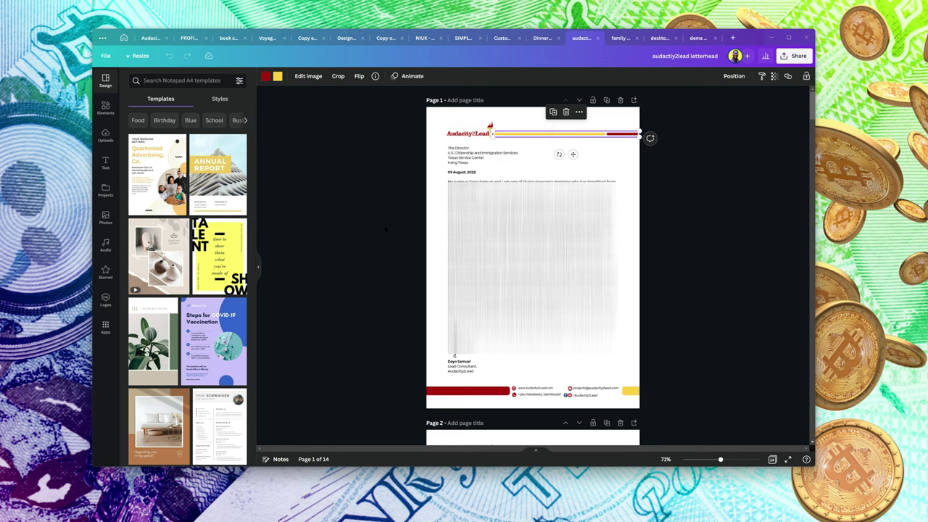
pyautogui.hotkey('ctrl', 'shift', 'Tab')
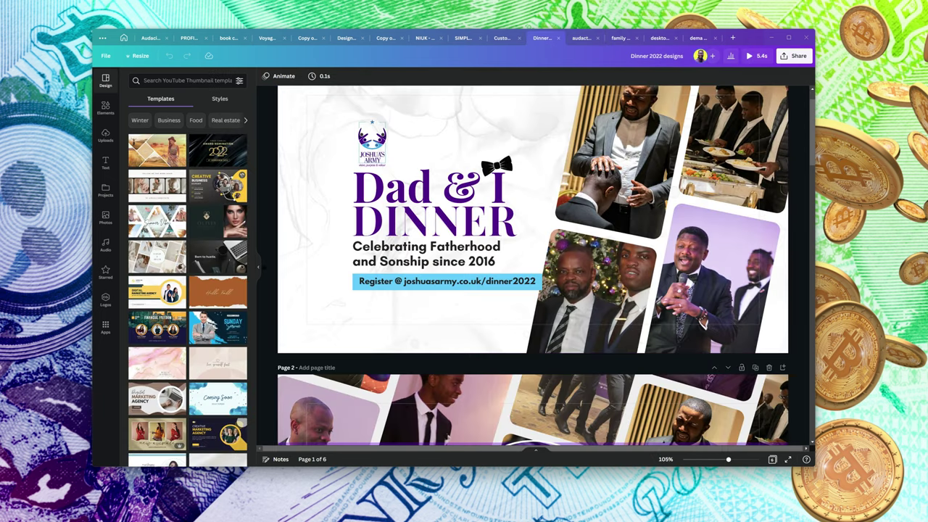
pyautogui.click(259, 266)
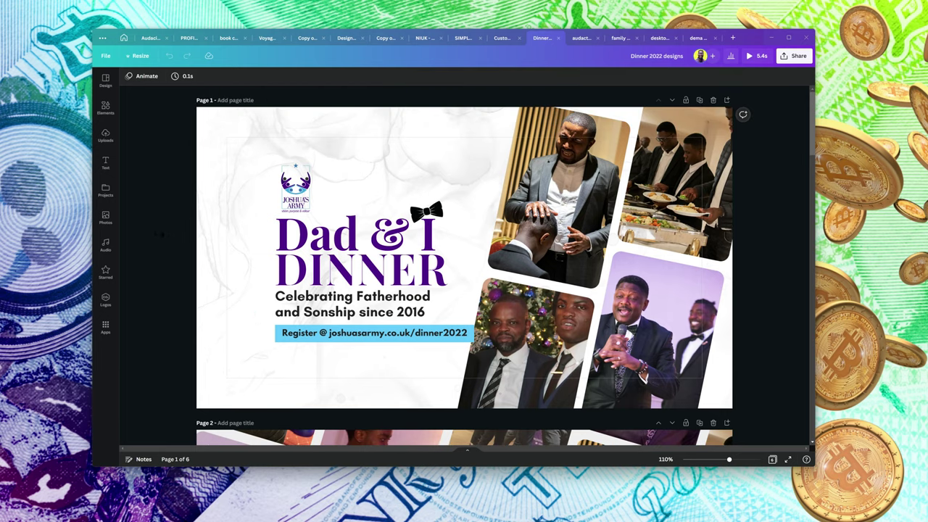
# - Scroll the Dad & I Dinner pages and undo a change to page 1's photo collage
pyautogui.scroll(-10, 160, 234)
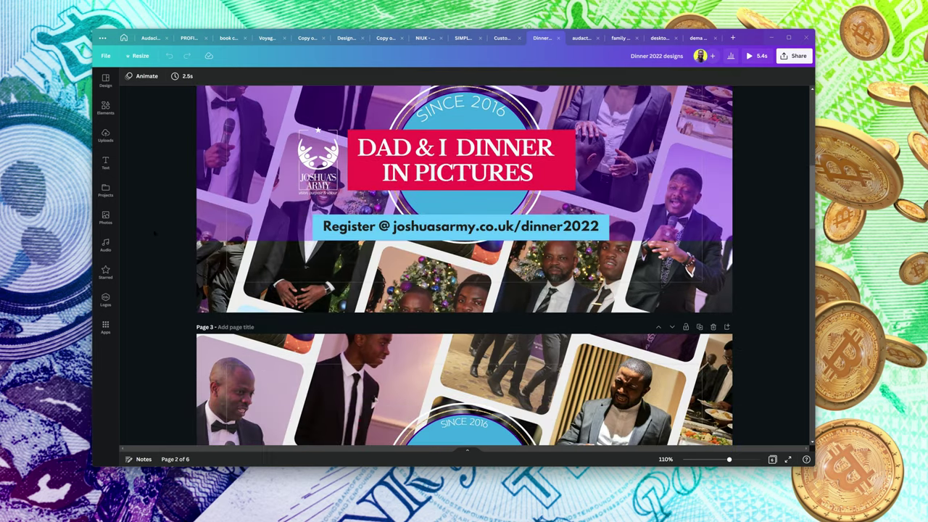
pyautogui.scroll(10, 154, 233)
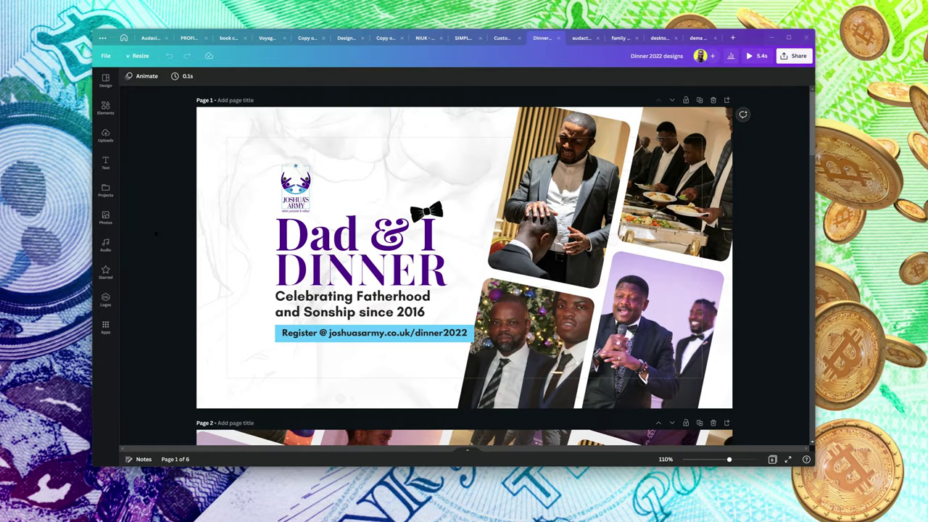
pyautogui.click(679, 270)
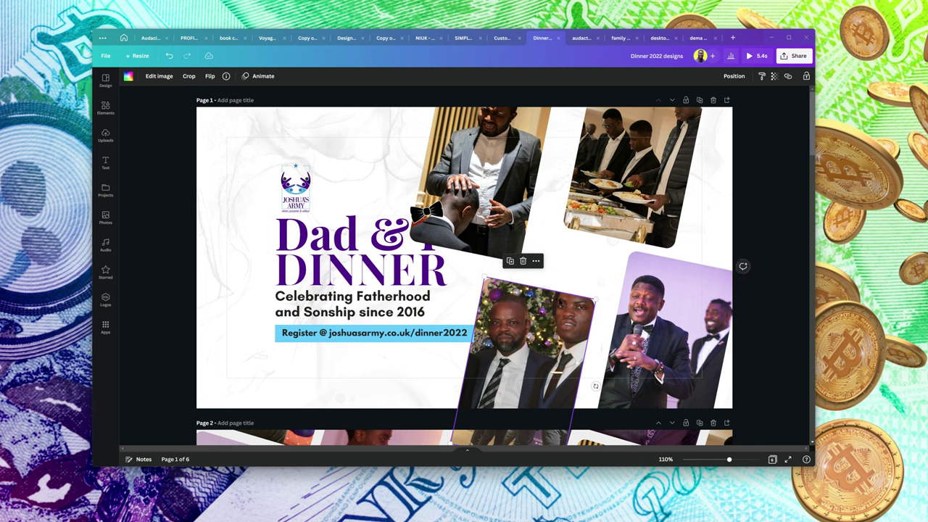
pyautogui.hotkey('ctrl', 'z')
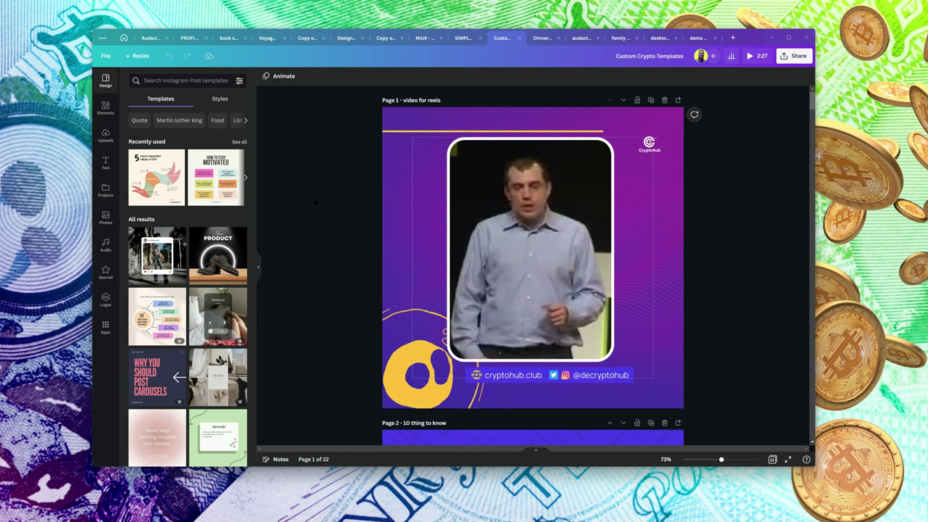
# - Select the video on the reels page and nudge it slightly right
pyautogui.click(508, 205)
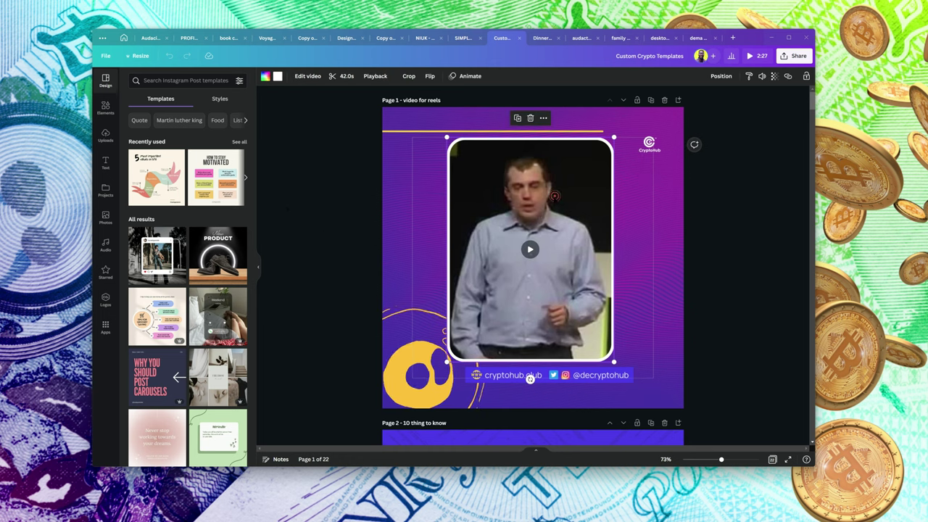
pyautogui.click(642, 207)
pyautogui.click(508, 206)
pyautogui.moveTo(508, 205); pyautogui.dragTo(511, 205)
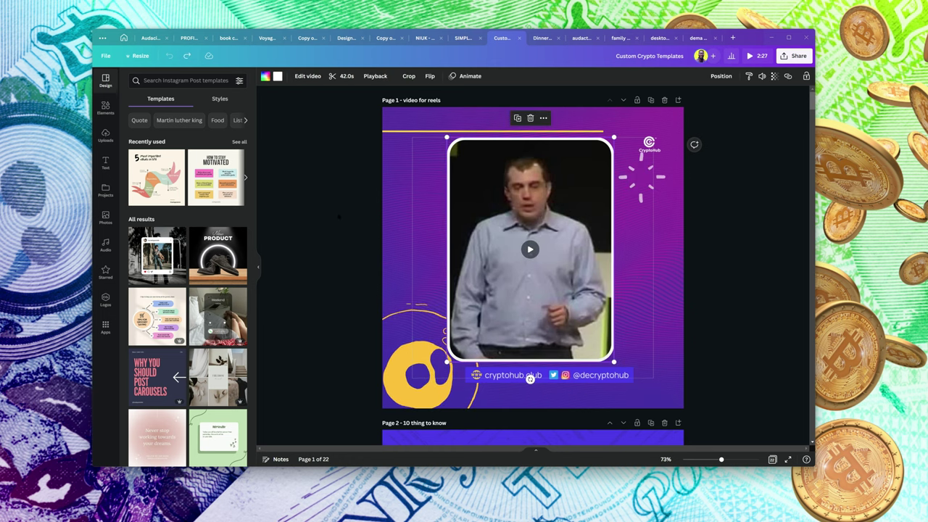
pyautogui.click(338, 214)
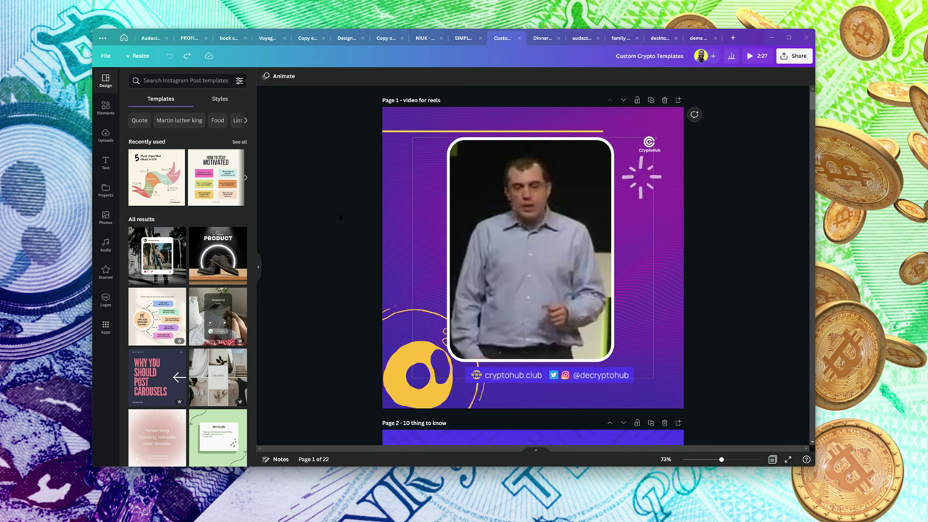
pyautogui.click(518, 242)
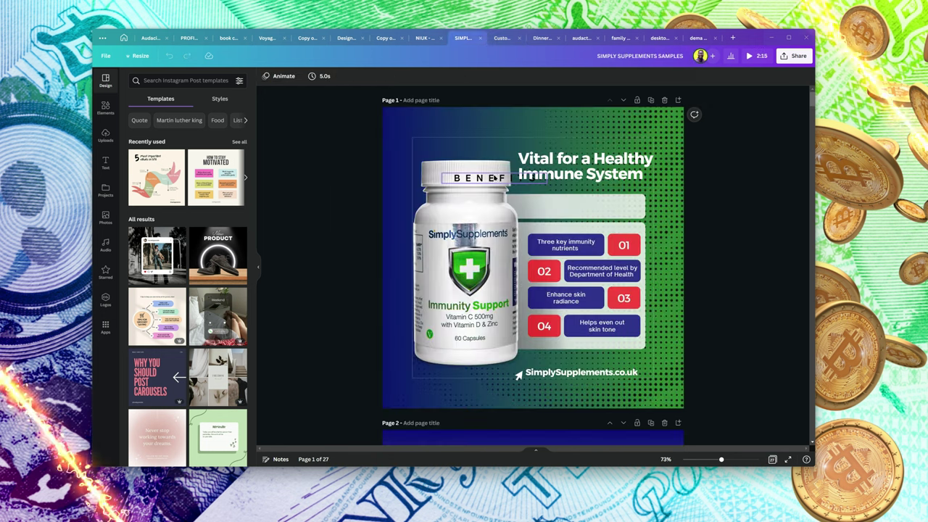
# - Move BENEFITS into the white bar under the headline and shift the bottle left
pyautogui.click(490, 178)
pyautogui.moveTo(451, 187); pyautogui.dragTo(558, 208)
pyautogui.moveTo(493, 217); pyautogui.dragTo(426, 214)
pyautogui.click(525, 236)
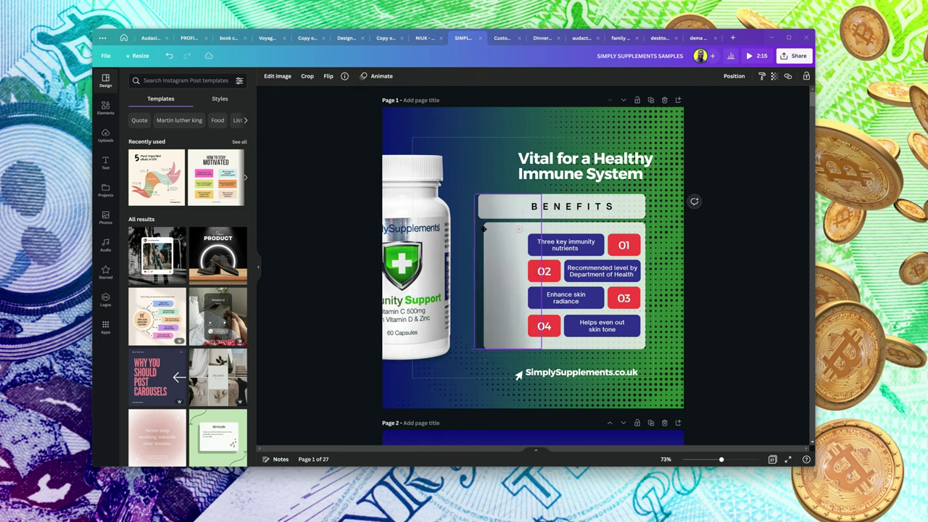
pyautogui.scroll(-15, 435, 232)
# - Review the NIUK logo icon's document and brand colours, then move on to Design School
pyautogui.hotkey('ctrl', 'shift', 'Tab')
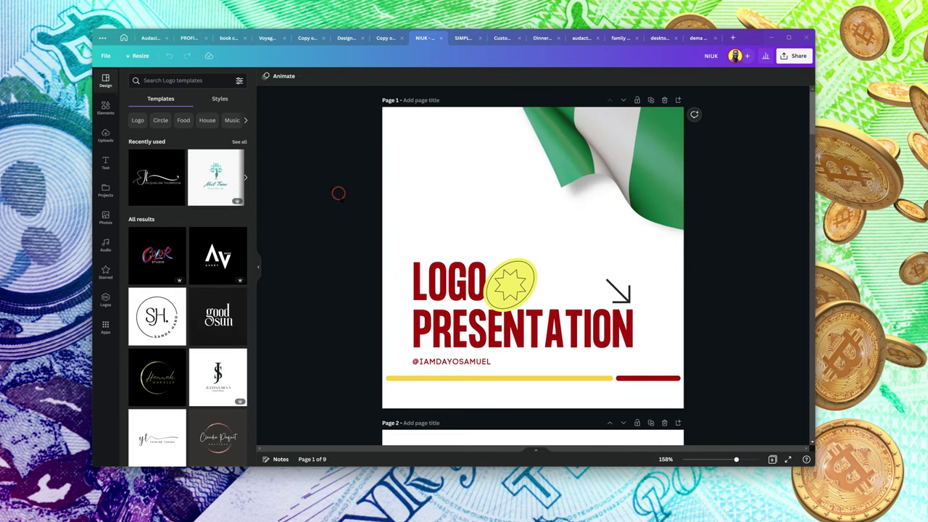
pyautogui.scroll(-8, 537, 217)
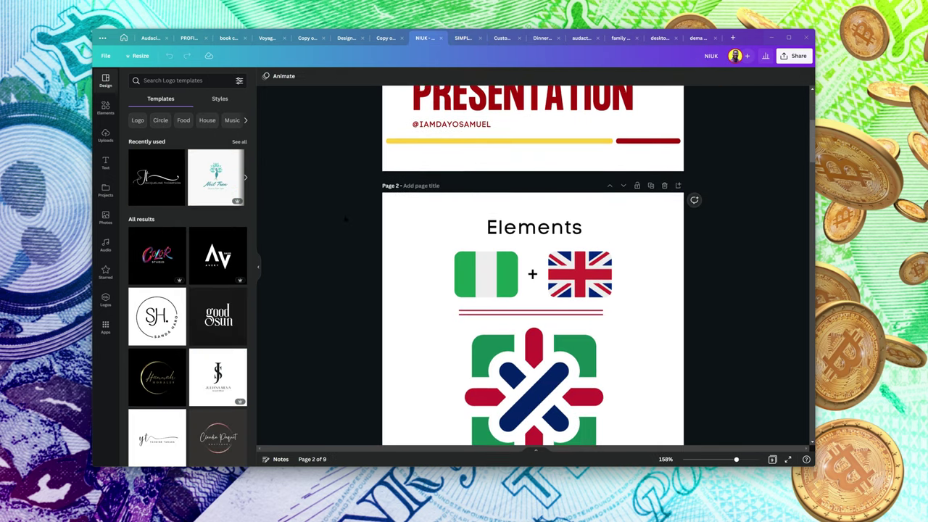
pyautogui.click(553, 215)
pyautogui.click(277, 76)
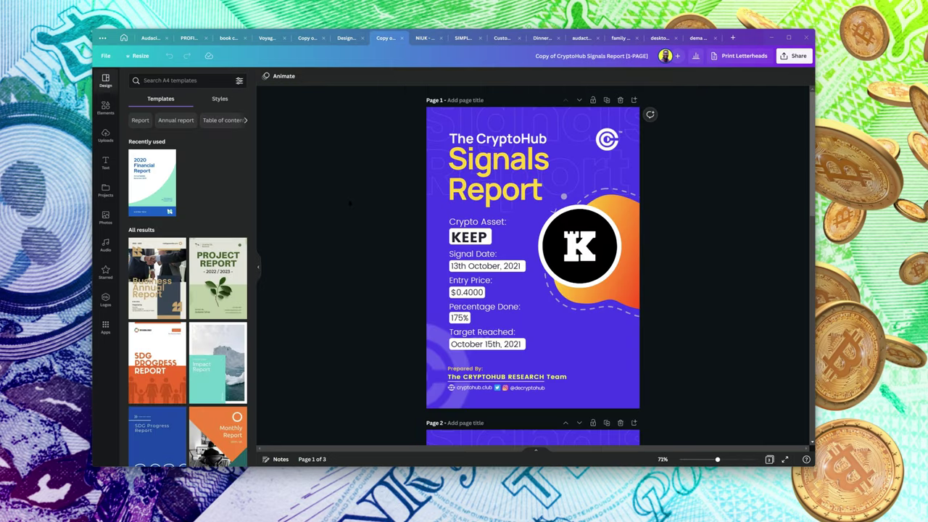
pyautogui.scroll(-3, 533, 275)
pyautogui.hotkey('ctrl', 'shift', 'Tab')
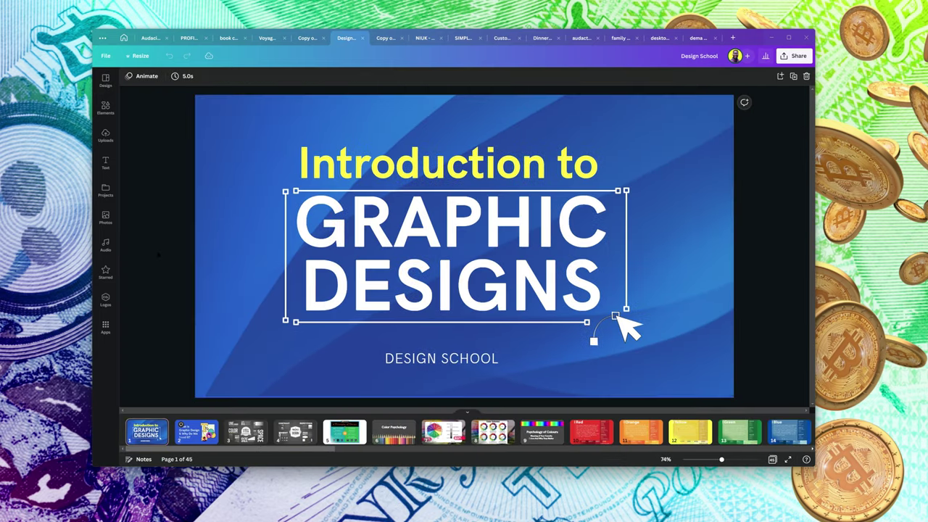
# - Step through the filmstrip thumbnails to page 6, the Color Psychology slide
pyautogui.click(196, 432)
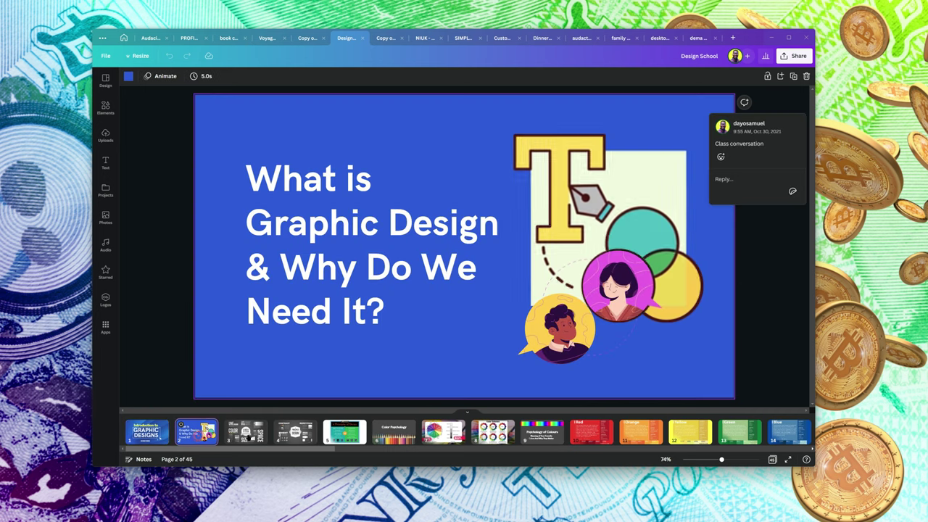
pyautogui.click(245, 432)
pyautogui.click(294, 432)
pyautogui.click(342, 434)
pyautogui.click(394, 433)
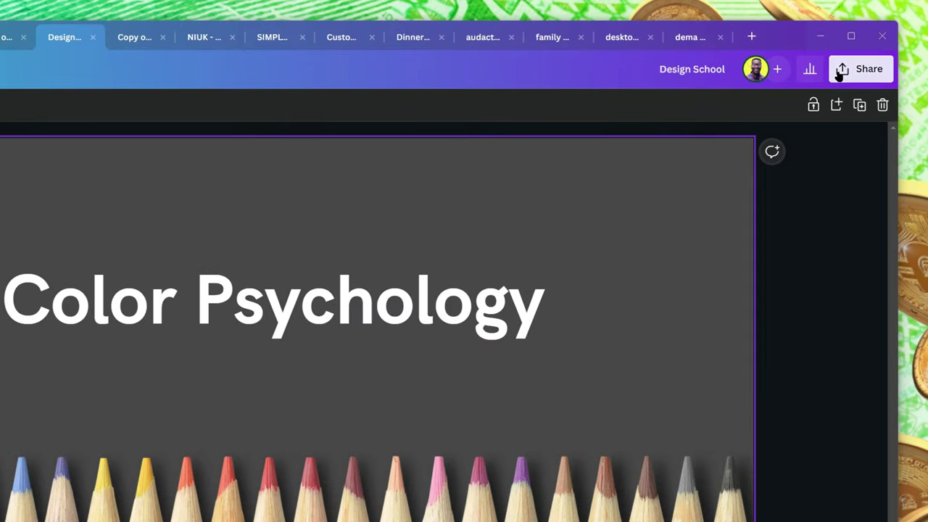
# - View the Share > Present options, then close the panel
pyautogui.click(794, 56)
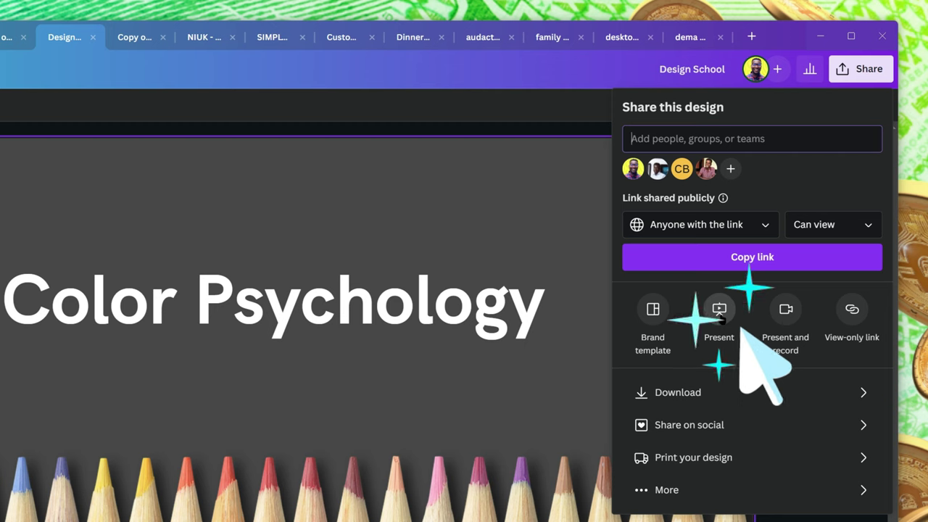
pyautogui.click(724, 316)
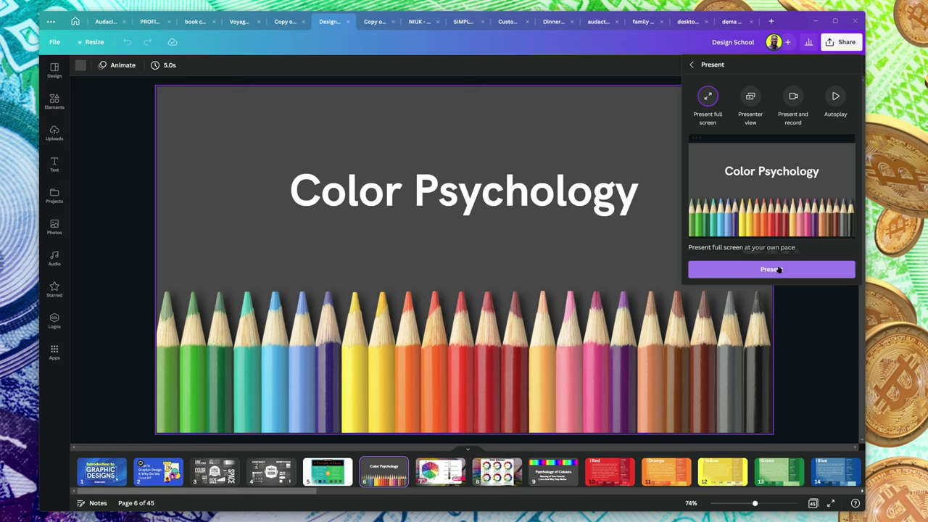
pyautogui.click(111, 199)
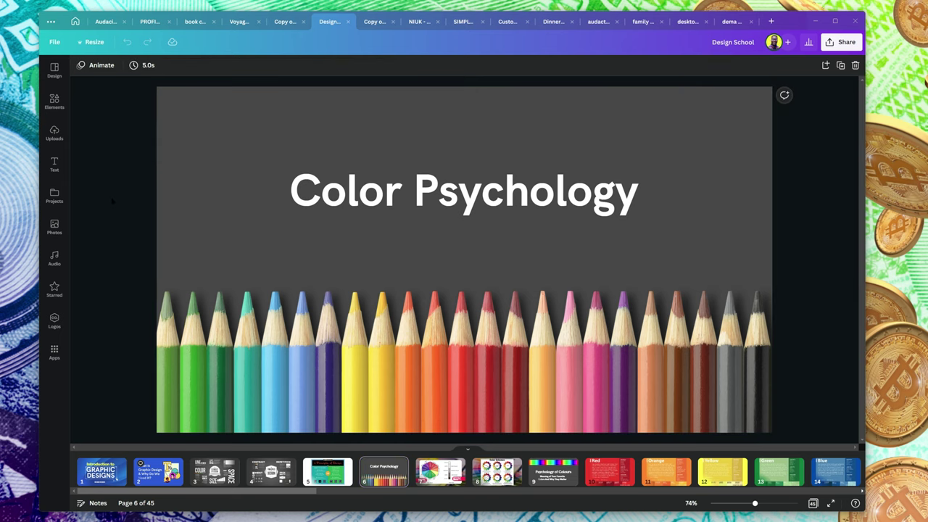
# - On the career development poster, drag the second, fourth and fifth speaker photos
pyautogui.hotkey('ctrl', 'shift', 'Tab')
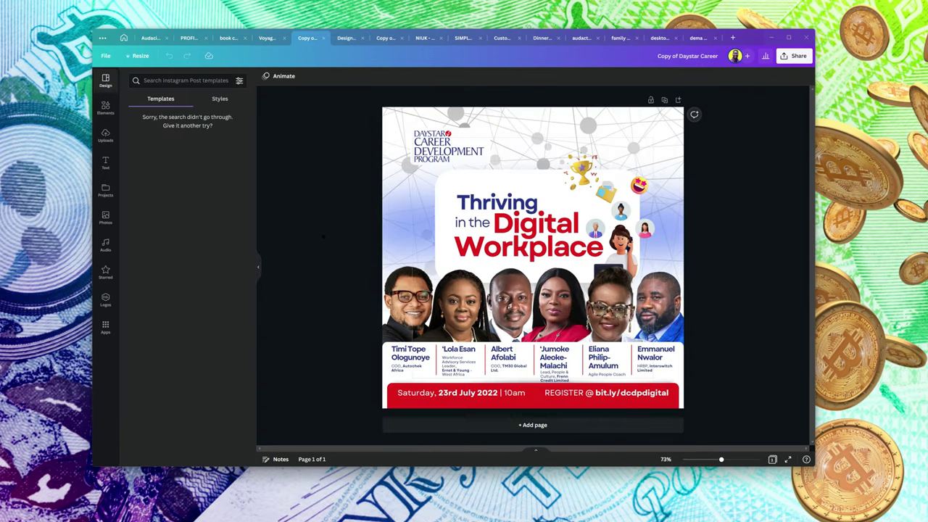
pyautogui.moveTo(459, 305); pyautogui.dragTo(513, 297)
pyautogui.click(594, 319)
pyautogui.moveTo(594, 319); pyautogui.dragTo(536, 245)
pyautogui.moveTo(675, 328); pyautogui.dragTo(684, 323)
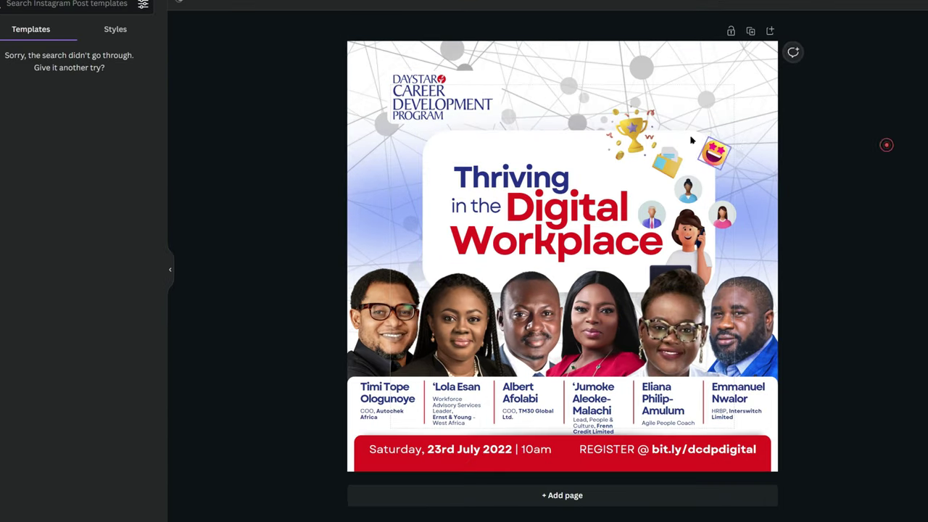
# - Move the trophy and folder graphics, select the emoji sticker, then undo the moves
pyautogui.click(621, 130)
pyautogui.moveTo(621, 131); pyautogui.dragTo(562, 96)
pyautogui.click(657, 165)
pyautogui.moveTo(667, 161); pyautogui.dragTo(615, 144)
pyautogui.click(720, 149)
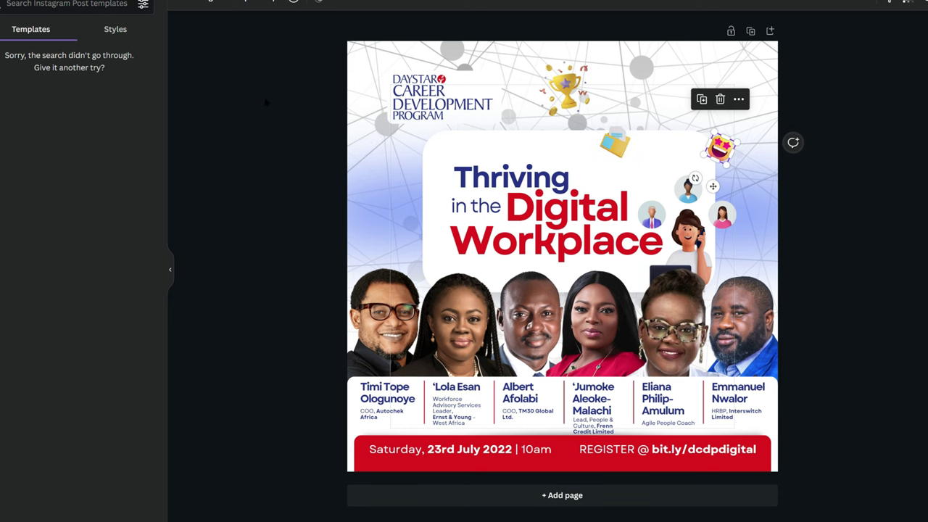
pyautogui.hotkey('ctrl', 'z')
pyautogui.hotkey('ctrl', 'z')
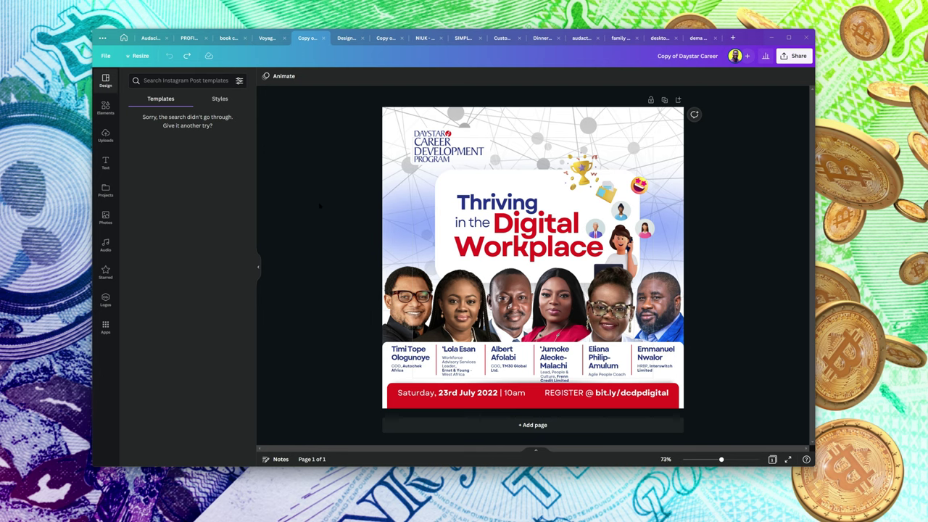
# - Move and undo the book cover's title speech bubble, then switch to PROFILE DIAGRAMS
pyautogui.hotkey('ctrl', '3')
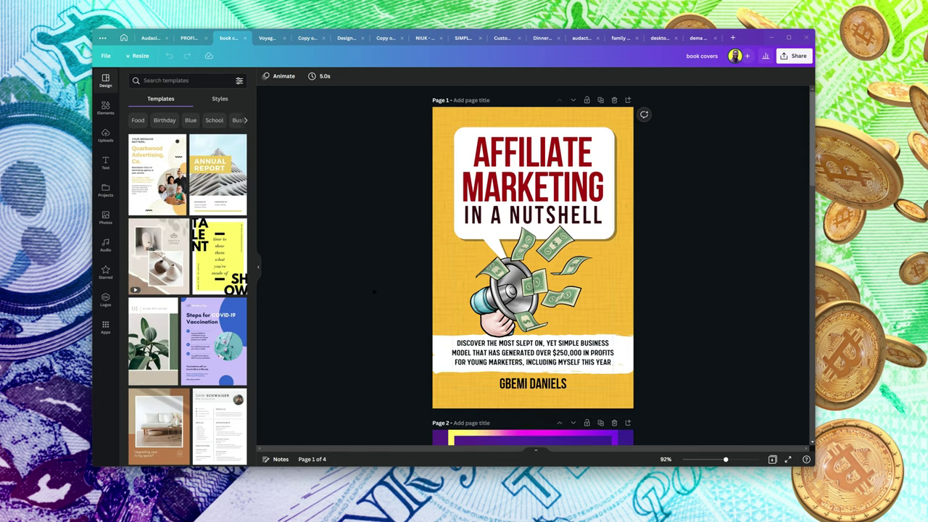
pyautogui.moveTo(571, 177); pyautogui.dragTo(503, 159)
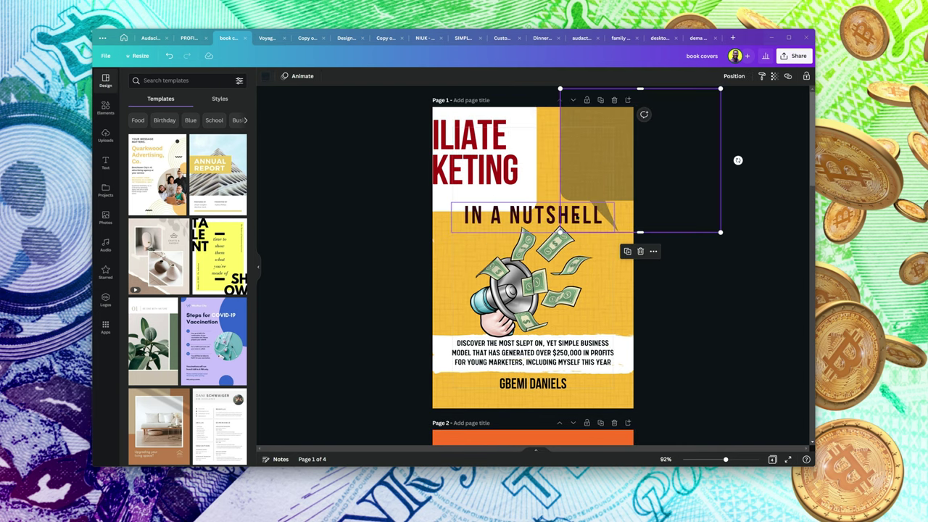
pyautogui.hotkey('ctrl', 'z')
pyautogui.scroll(-5, 391, 235)
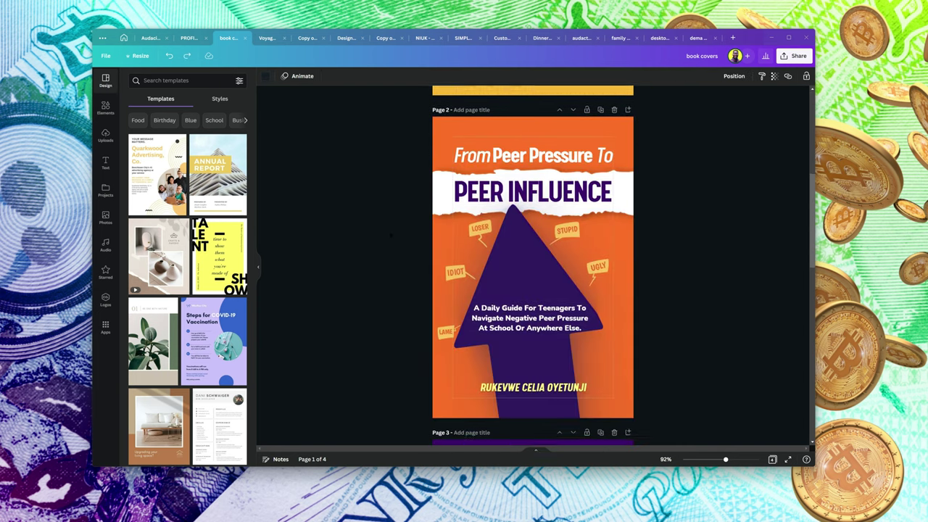
pyautogui.hotkey('ctrl', 'shift', 'Tab')
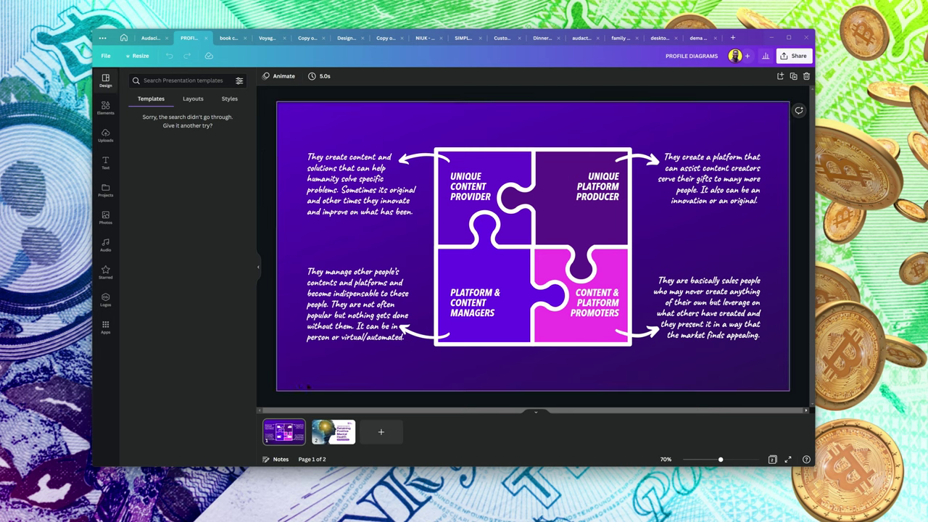
# - Open the Mental Health page, then scroll the YouTube thumbnail design to page 8
pyautogui.click(334, 431)
pyautogui.hotkey('ctrl', 'shift', 'Tab')
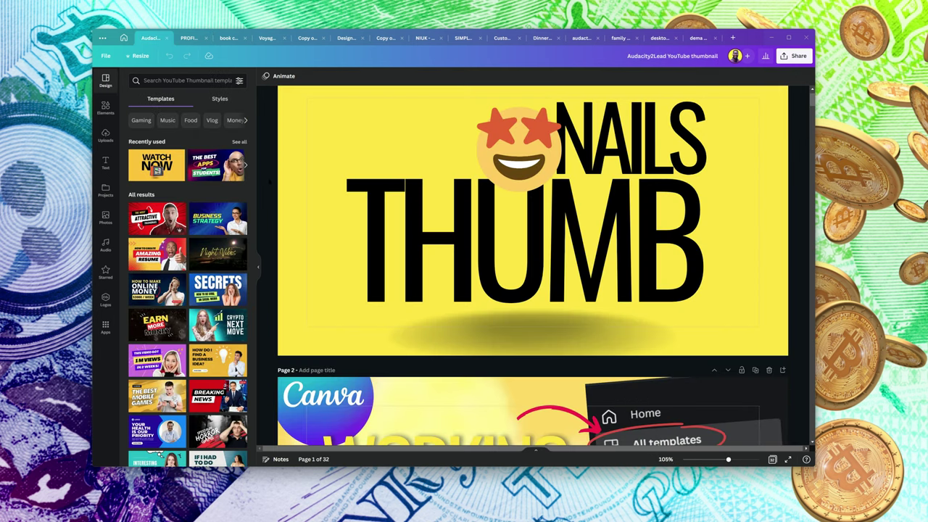
pyautogui.scroll(-8, 533, 266)
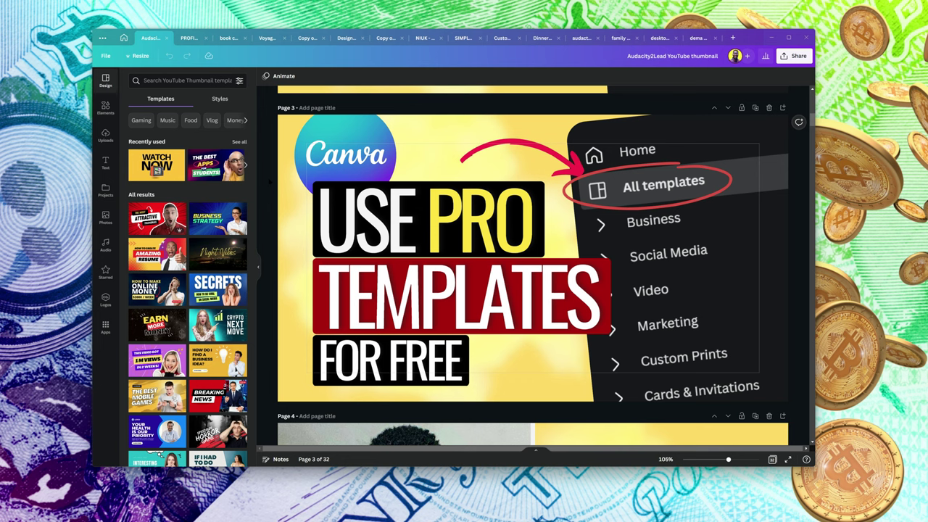
pyautogui.scroll(-5, 532, 266)
pyautogui.scroll(-8, 533, 266)
pyautogui.scroll(-8, 533, 266)
pyautogui.scroll(-2, 532, 266)
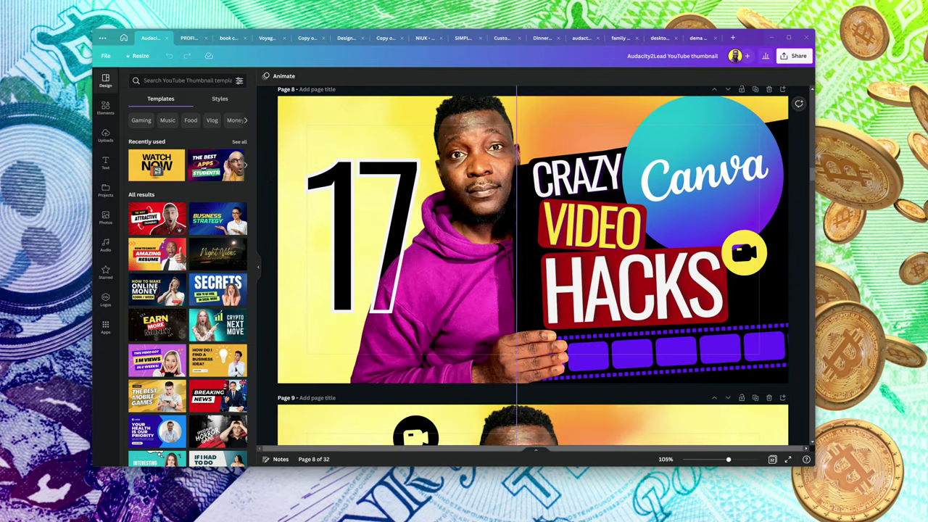
# - Rearrange the man's photo, sleeve-and-hand image and Canva circle on page 8, then undo
pyautogui.moveTo(416, 133); pyautogui.dragTo(217, 110)
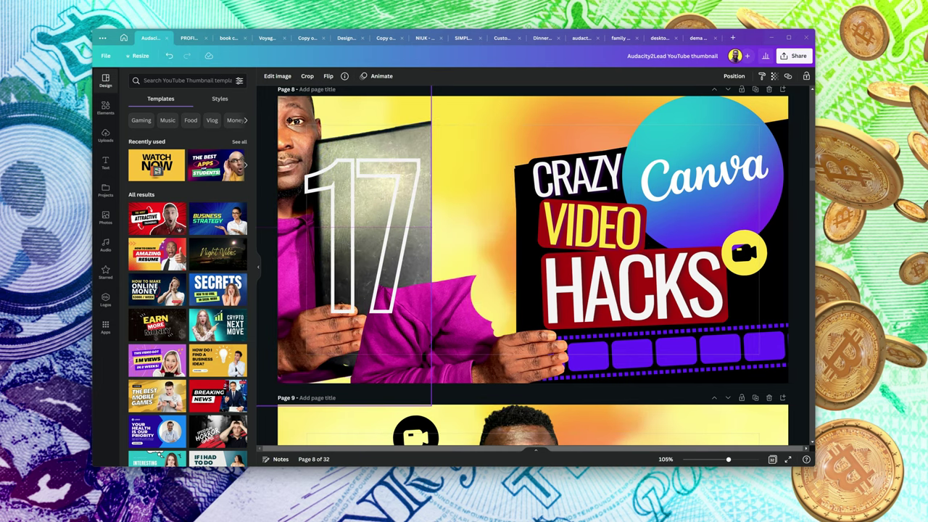
pyautogui.moveTo(498, 285); pyautogui.dragTo(499, 213)
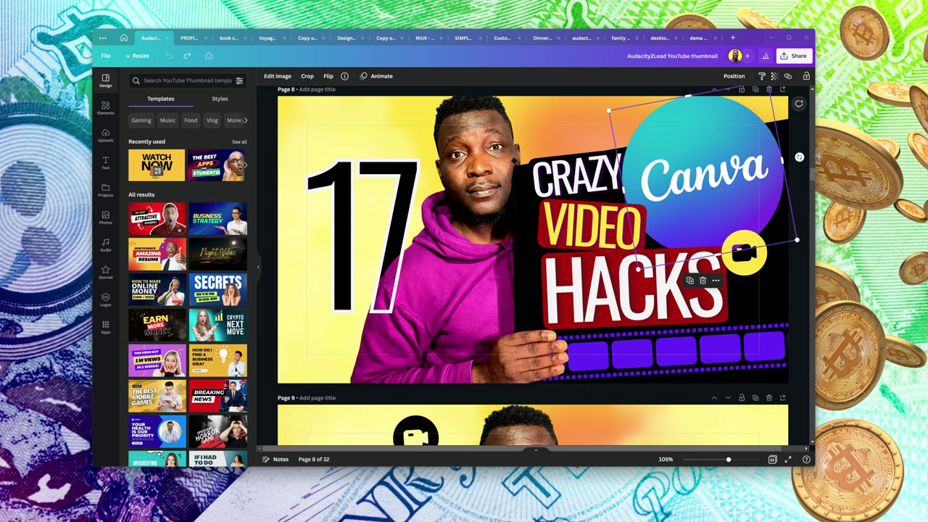
pyautogui.moveTo(714, 173); pyautogui.dragTo(519, 145)
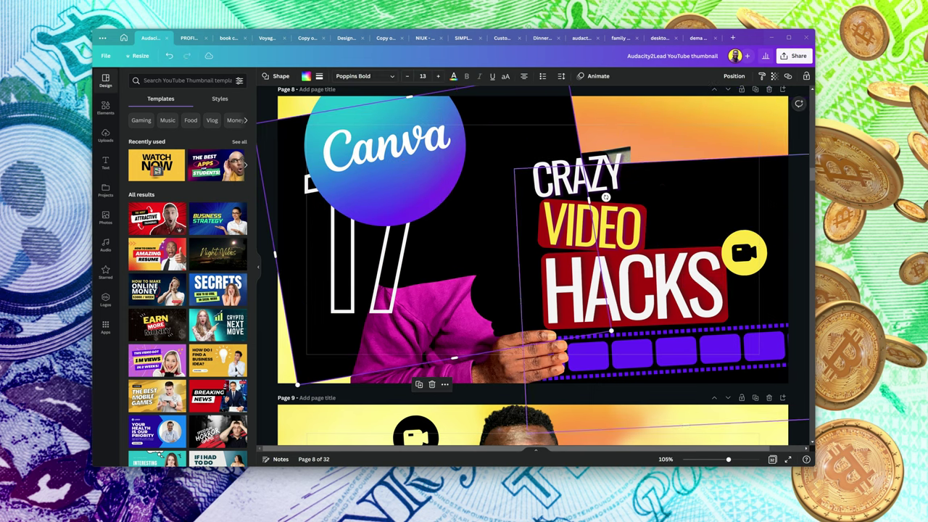
pyautogui.hotkey('ctrl', 'z')
pyautogui.hotkey('ctrl', 'z')
pyautogui.hotkey('ctrl', 'z')
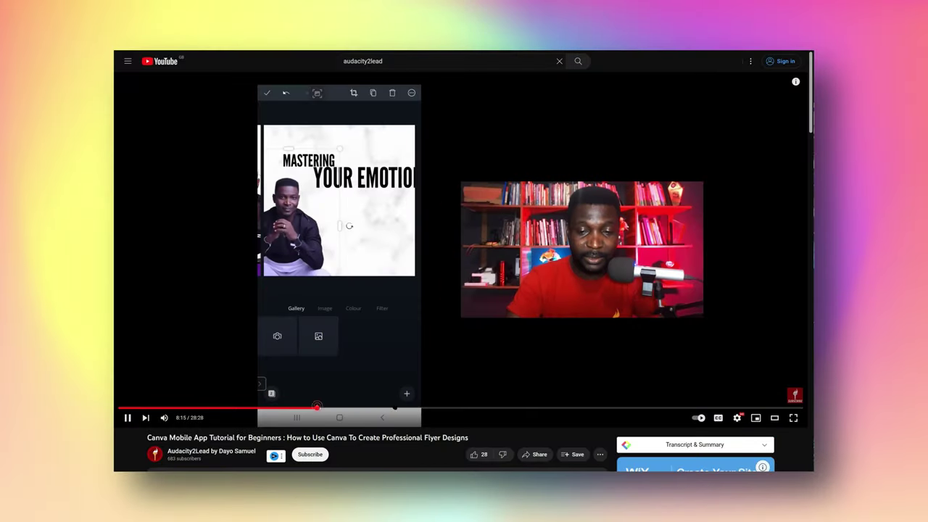
# - Seek the tutorial to 17:50, then further ahead to about 22:11
pyautogui.click(549, 408)
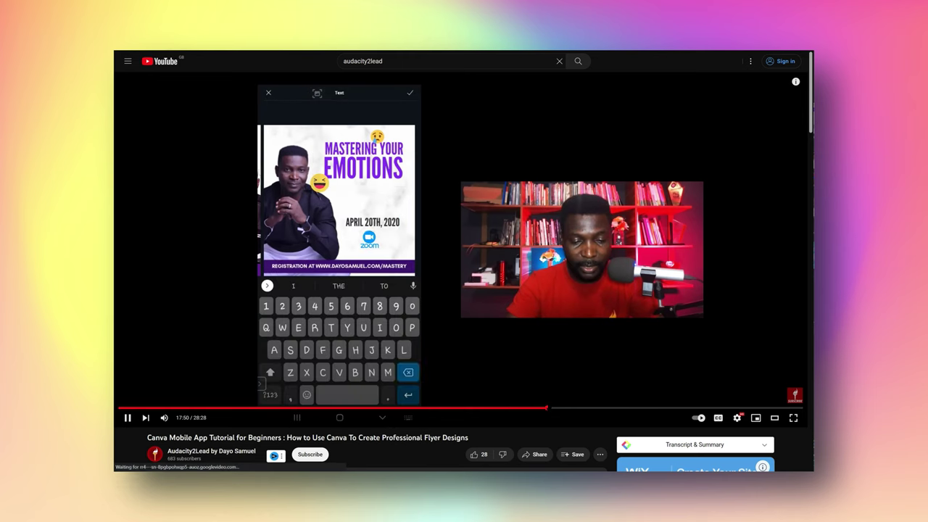
pyautogui.click(651, 407)
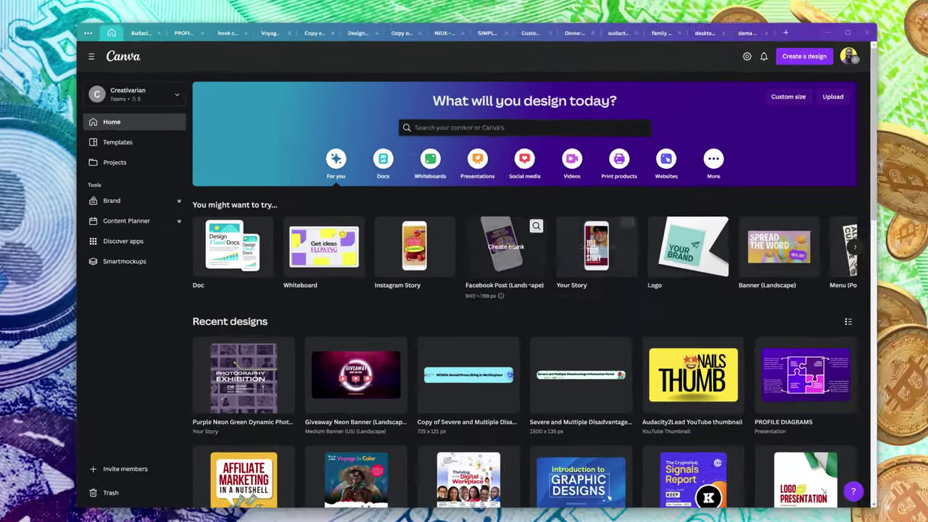
# - Scroll through Recent designs and back, then show the Docs category's Doc and Docs to Decks starters
pyautogui.scroll(-3, 616, 348)
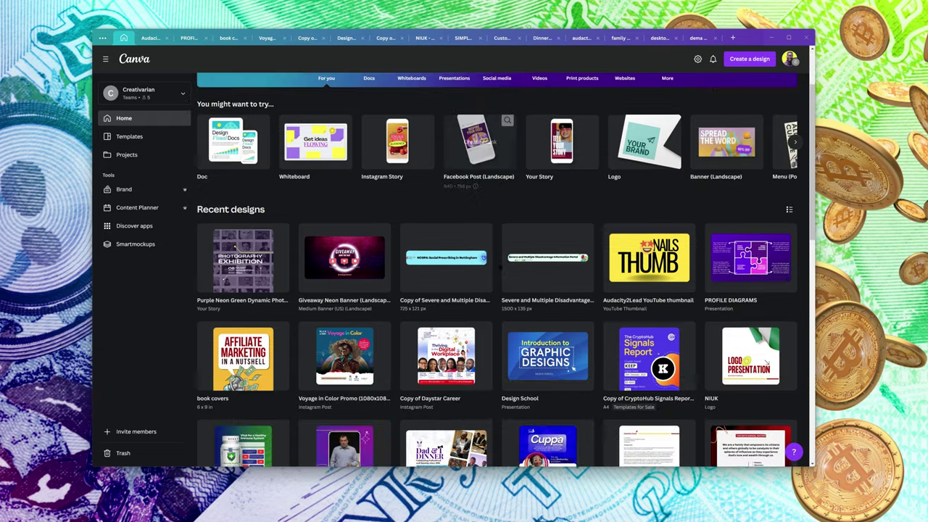
pyautogui.scroll(-10, 497, 268)
pyautogui.scroll(2, 497, 268)
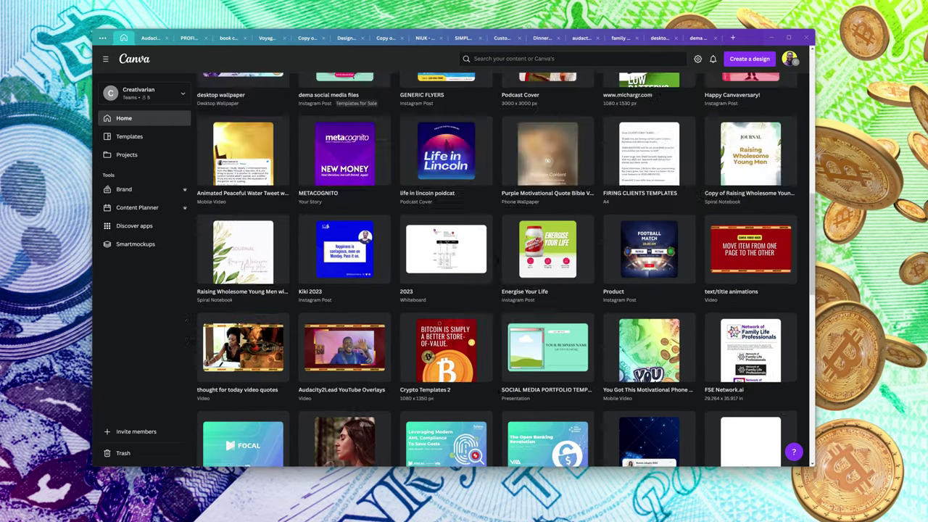
pyautogui.scroll(10, 326, 153)
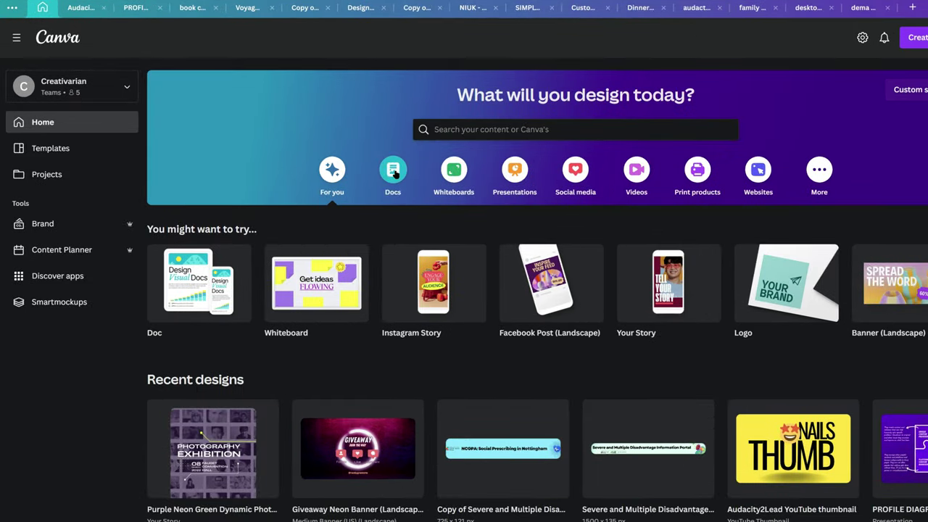
pyautogui.click(395, 174)
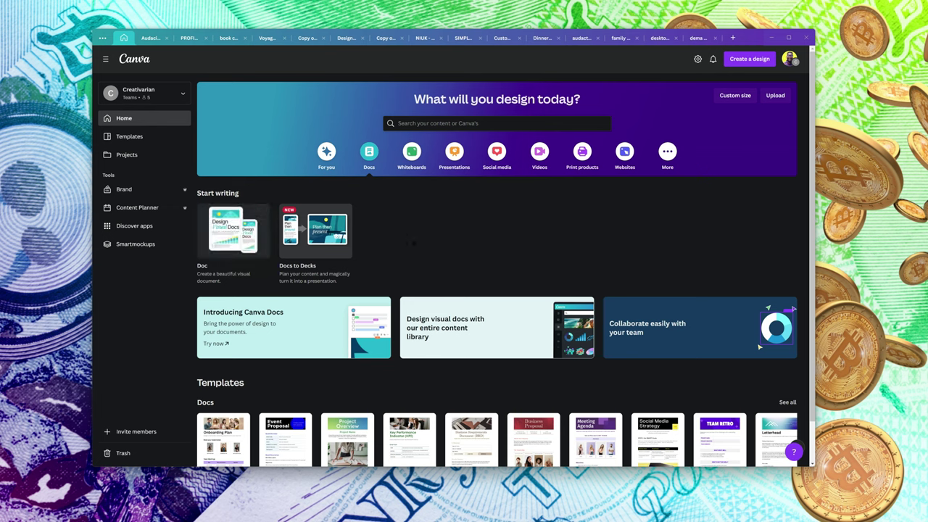
# - Show the Whiteboards category and scroll through its templates and back to the top
pyautogui.click(411, 152)
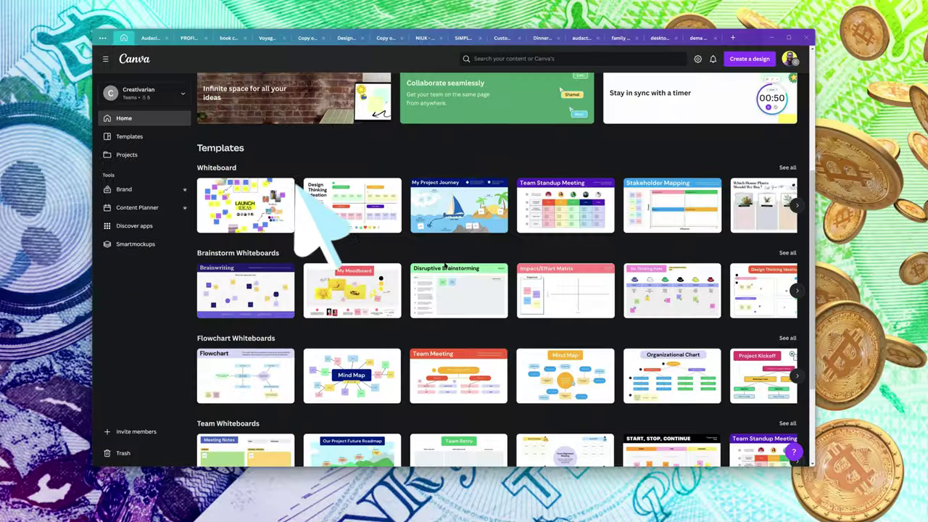
pyautogui.scroll(-5, 430, 281)
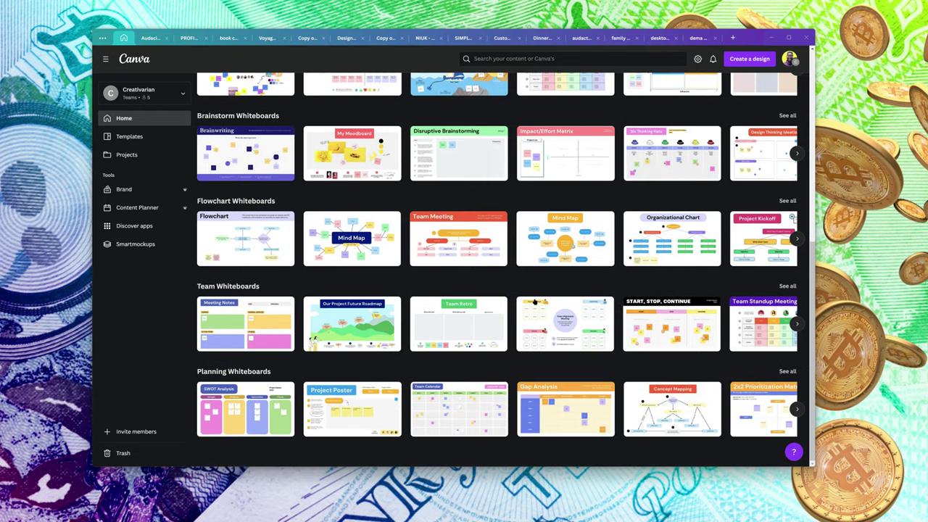
pyautogui.scroll(10, 530, 302)
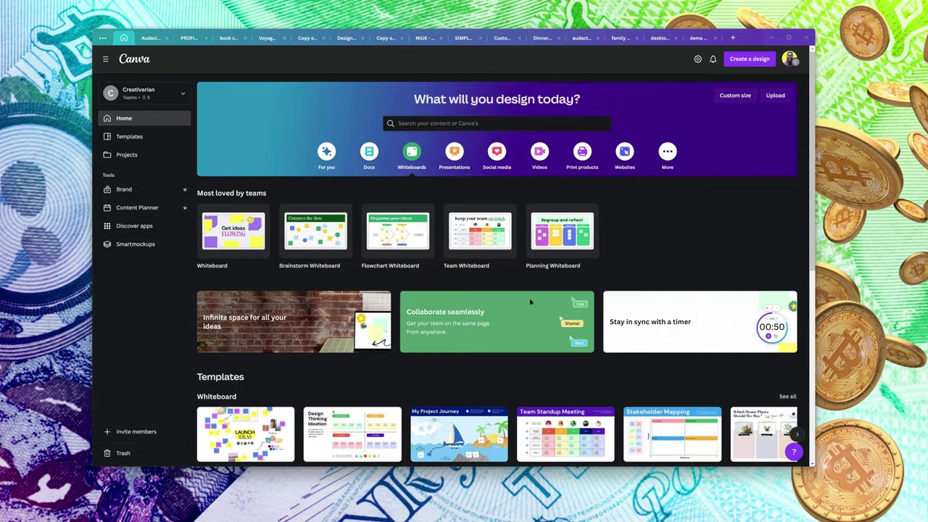
pyautogui.scroll(-3, 467, 360)
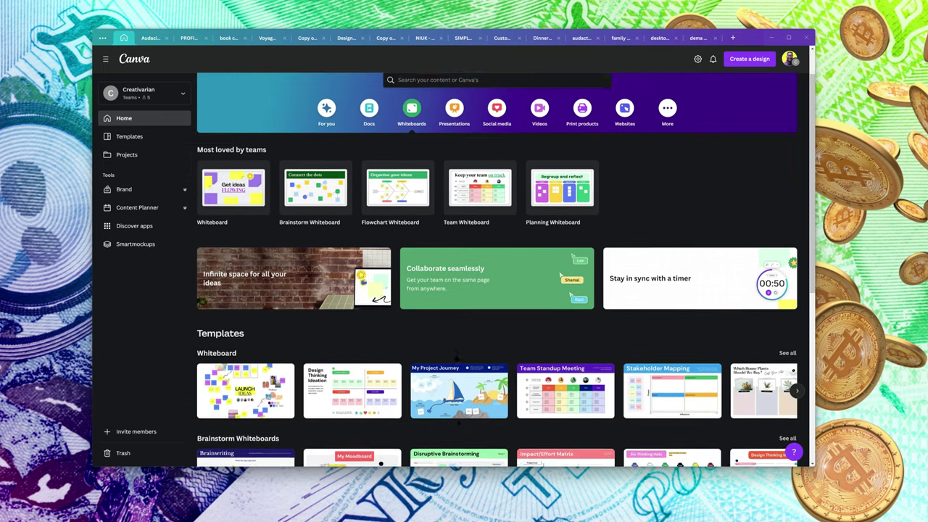
pyautogui.scroll(3, 470, 313)
# - Browse the Presentations, Social media and Videos design types
pyautogui.click(497, 151)
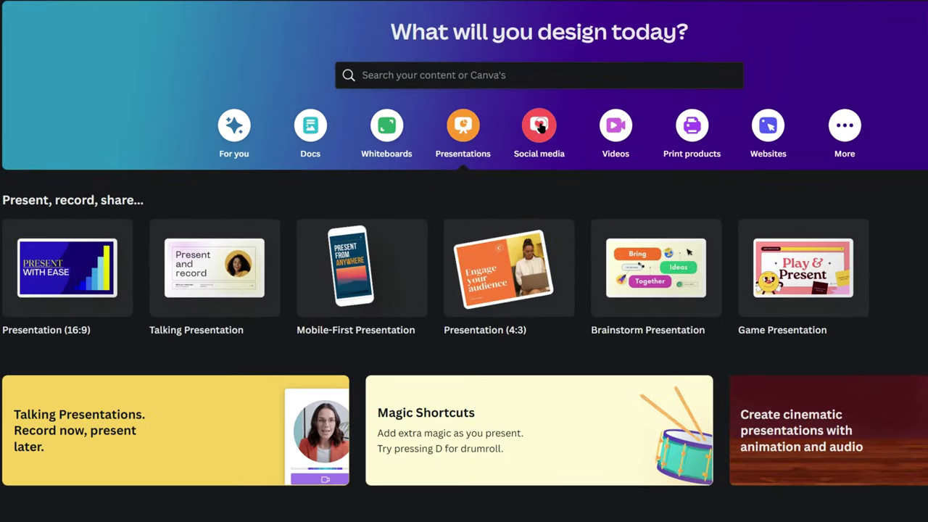
pyautogui.click(540, 128)
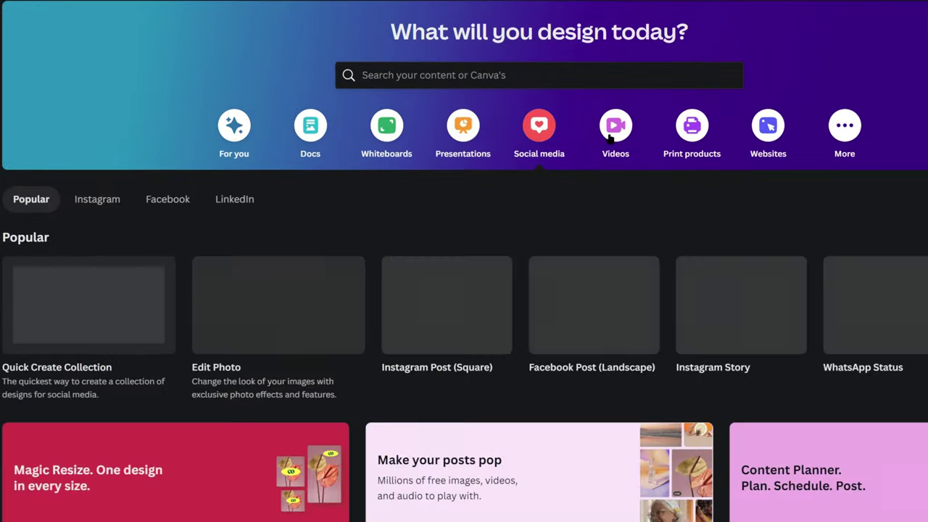
pyautogui.click(616, 127)
# - Show Print products and scroll through its Invitation, Postcard and Tote Bag rows and back
pyautogui.click(688, 129)
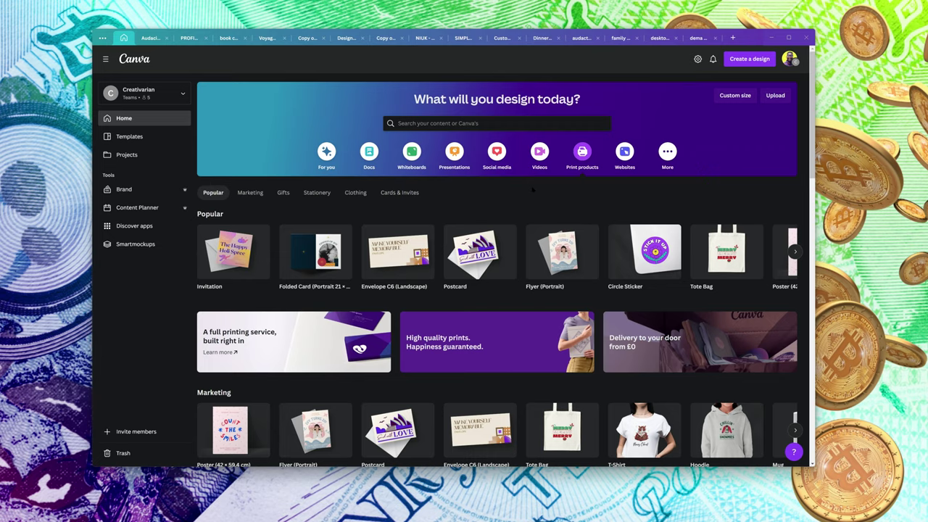
pyautogui.scroll(-4, 550, 246)
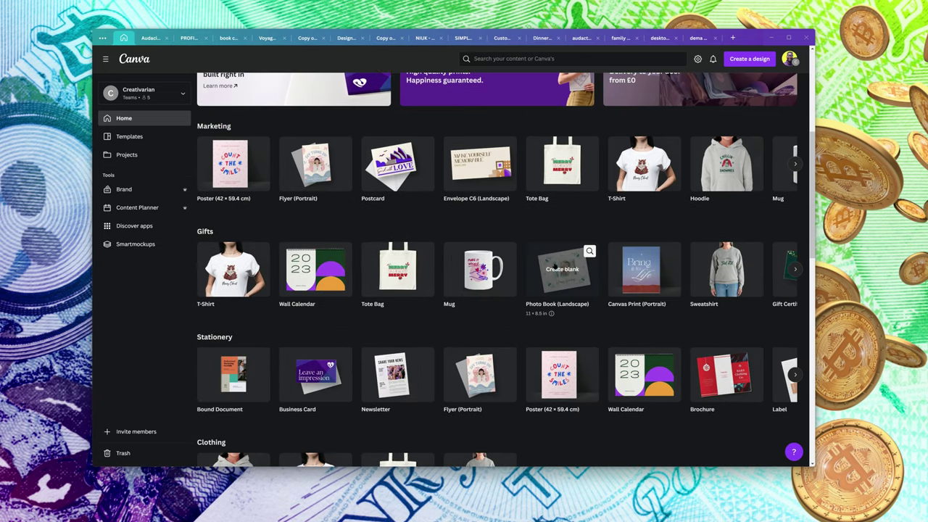
pyautogui.scroll(-2, 565, 272)
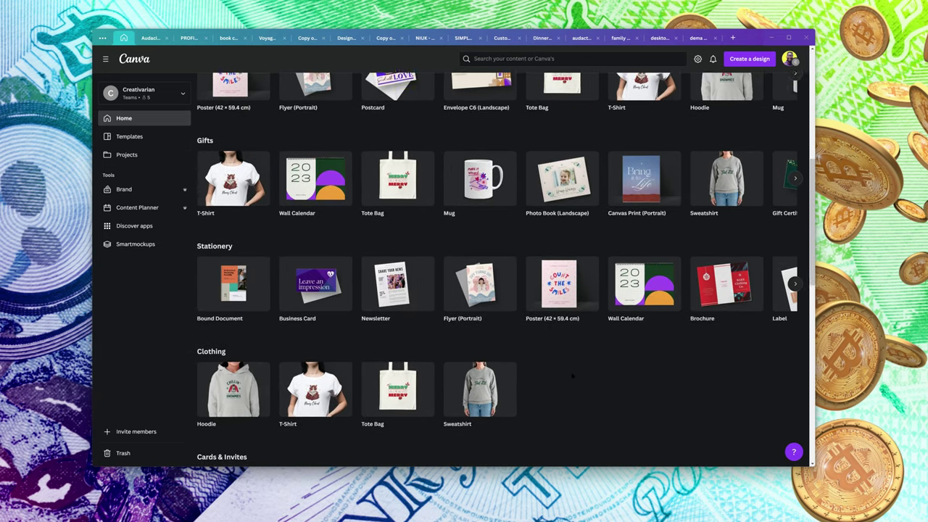
pyautogui.scroll(-1, 572, 375)
pyautogui.scroll(-2, 572, 376)
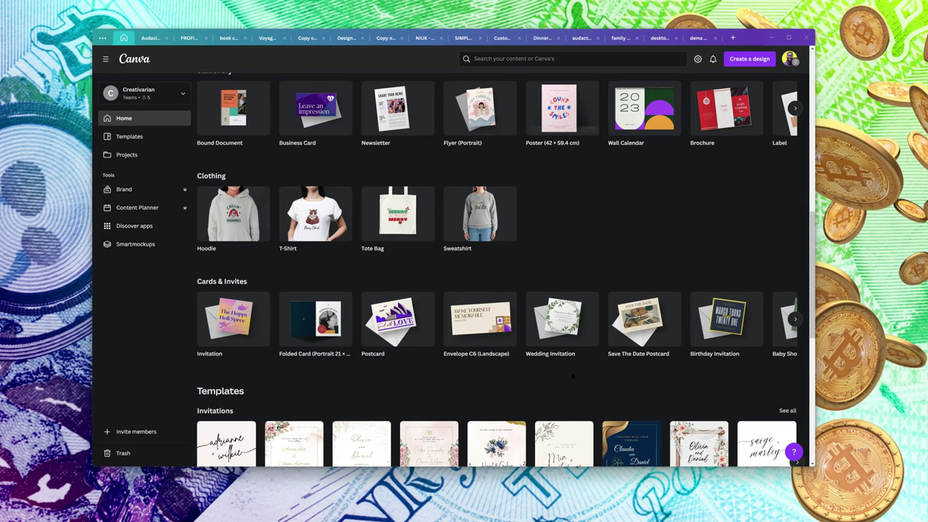
pyautogui.scroll(15, 573, 373)
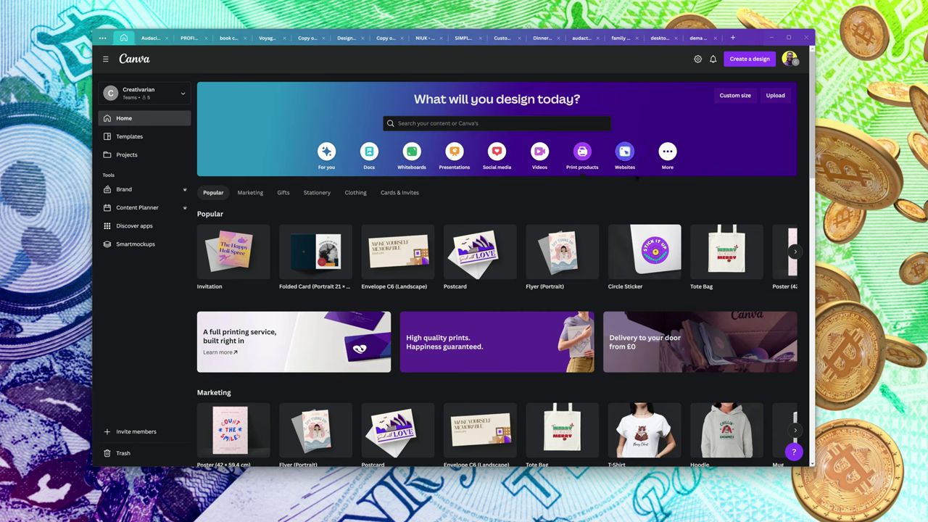
# - Browse all Websites design types, then the More category's Try something new options
pyautogui.click(626, 154)
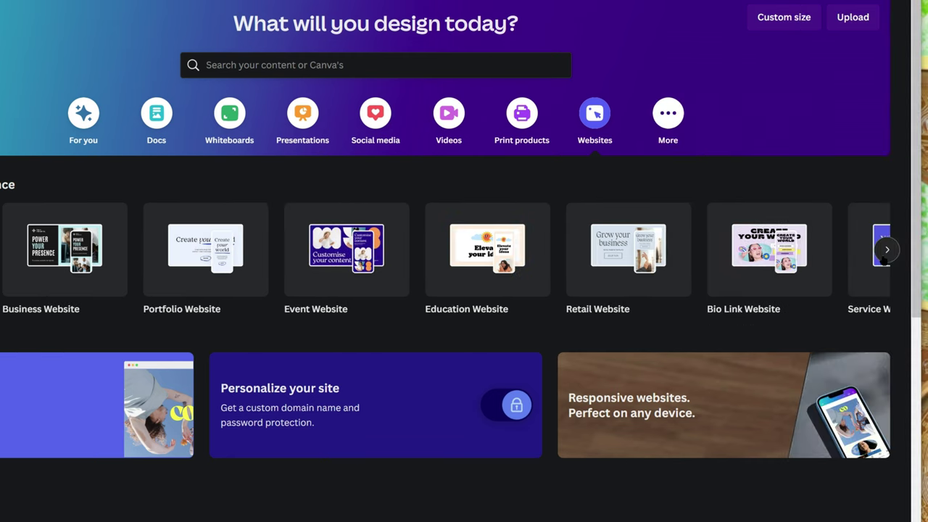
pyautogui.click(885, 253)
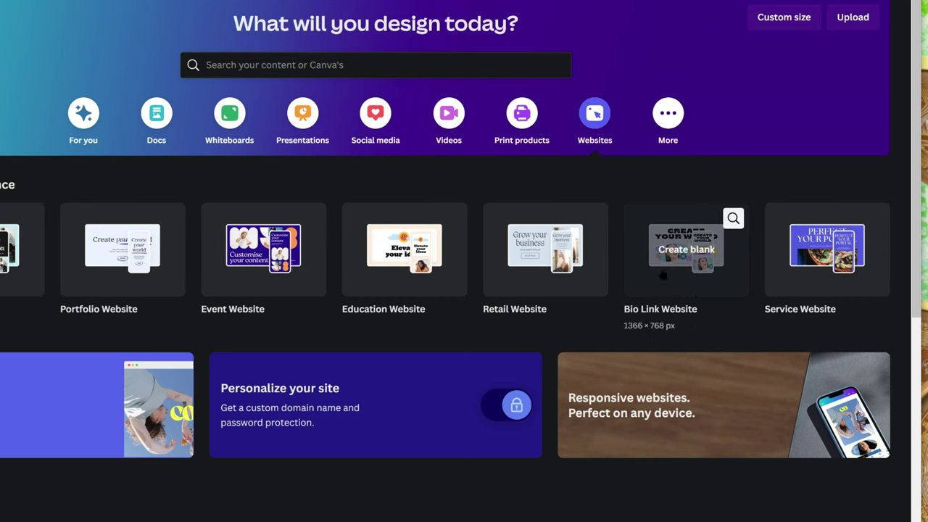
pyautogui.scroll(-3, 551, 283)
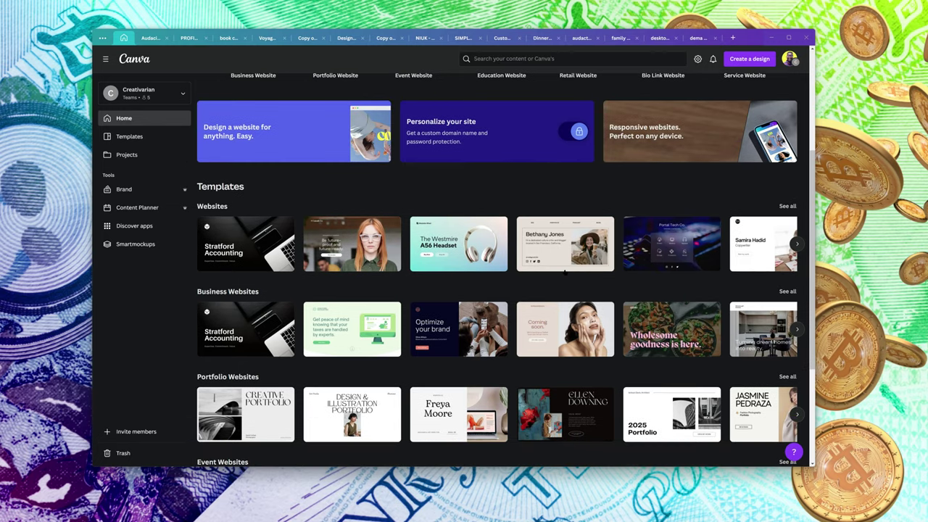
pyautogui.scroll(5, 567, 275)
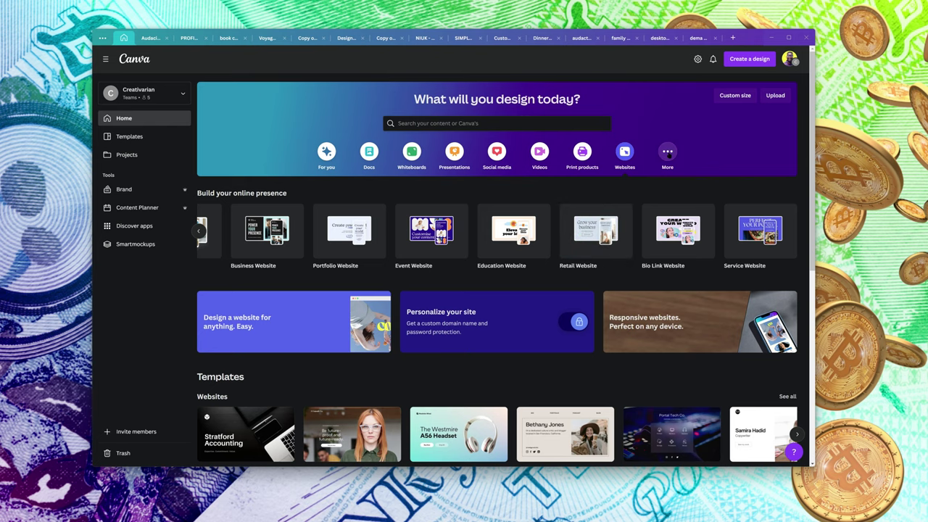
pyautogui.click(668, 152)
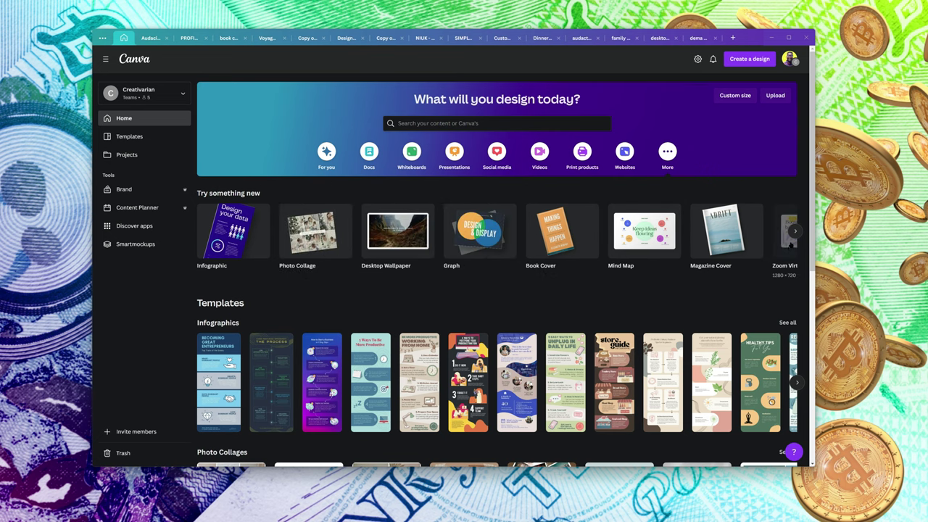
pyautogui.click(795, 231)
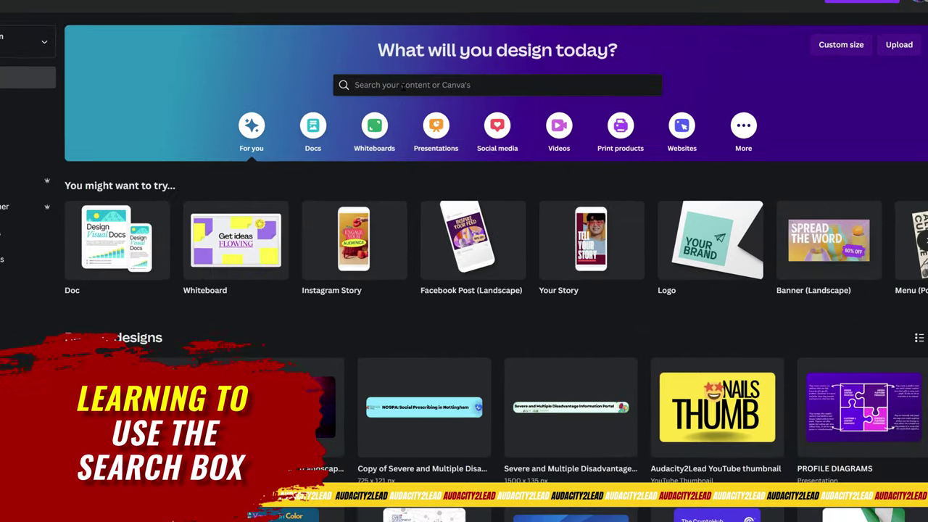
pyautogui.click(401, 84)
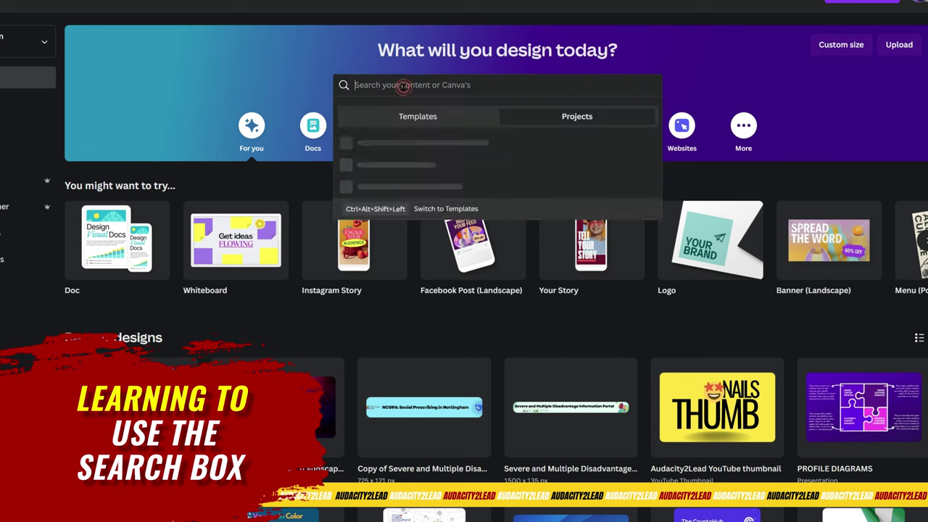
pyautogui.click(430, 114)
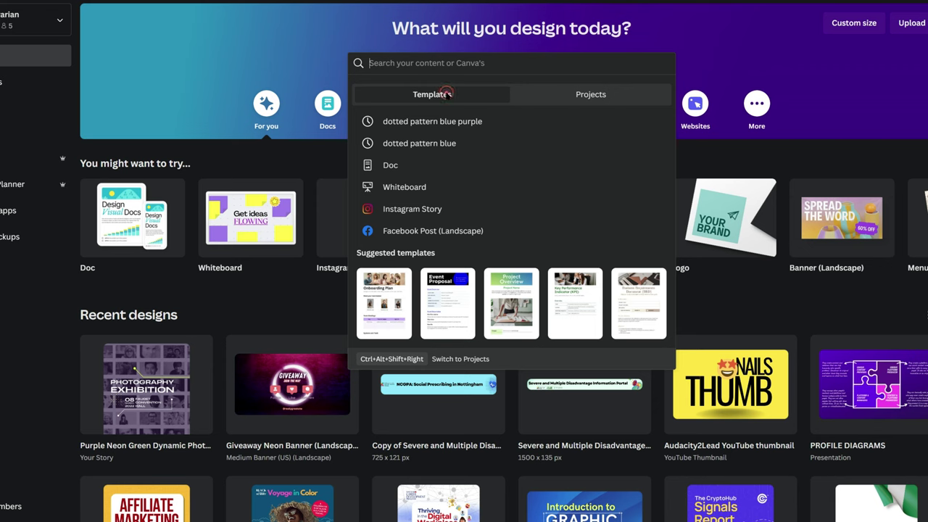
pyautogui.click(587, 94)
pyautogui.click(431, 95)
pyautogui.write('fund')
pyautogui.click(588, 95)
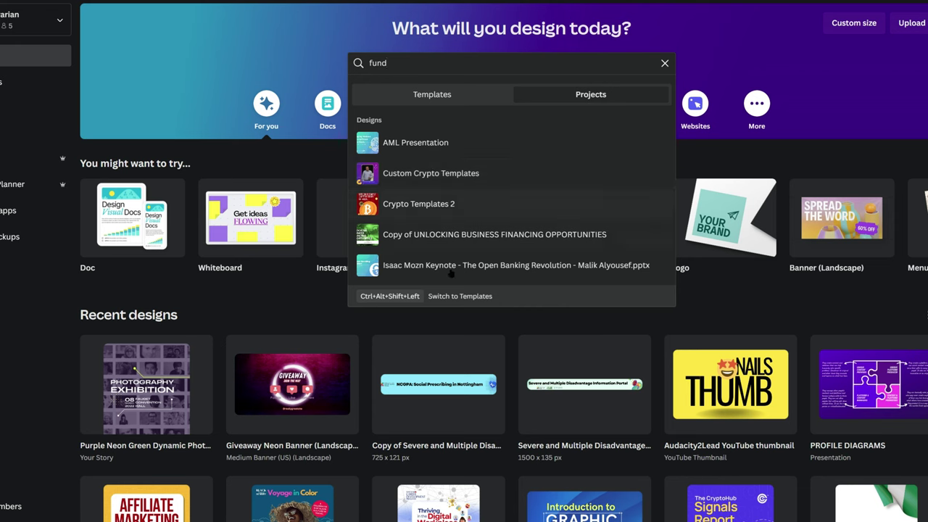
pyautogui.click(441, 94)
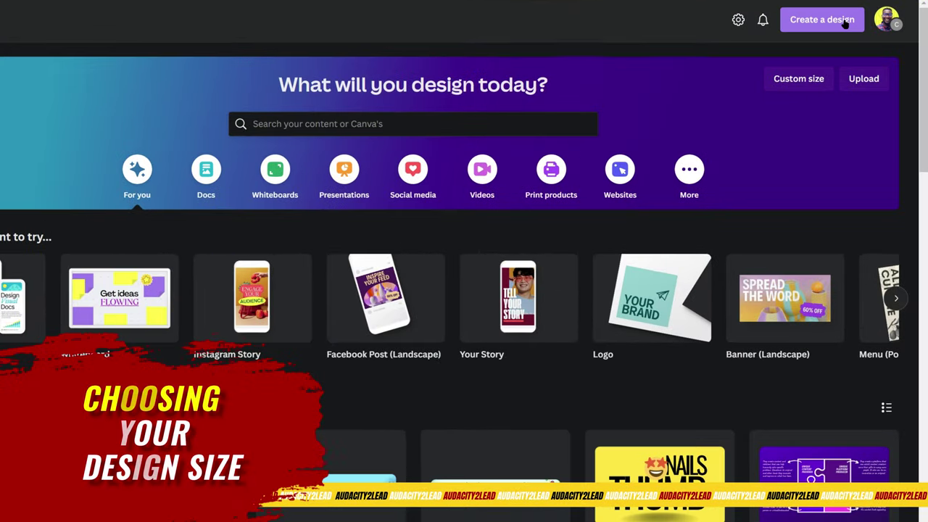
pyautogui.click(843, 23)
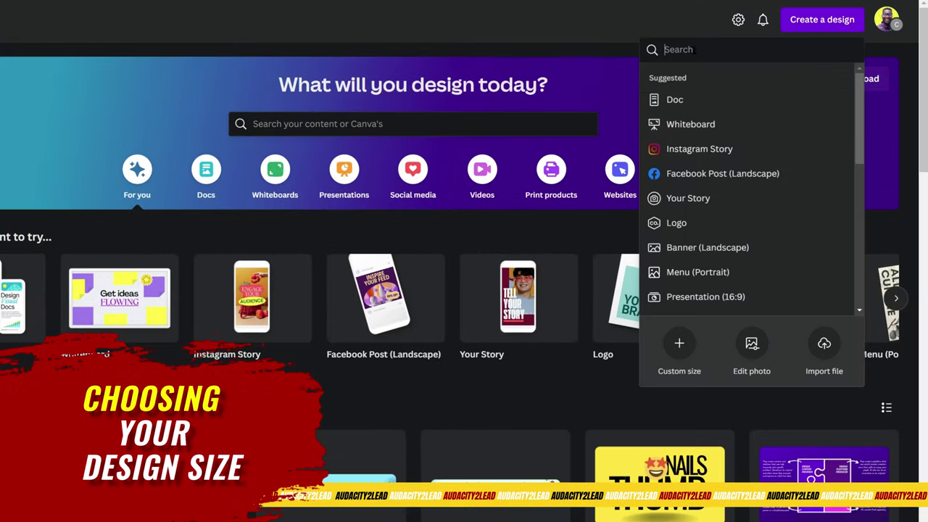
pyautogui.scroll(-3, 725, 176)
pyautogui.scroll(3, 727, 187)
pyautogui.scroll(-5, 726, 188)
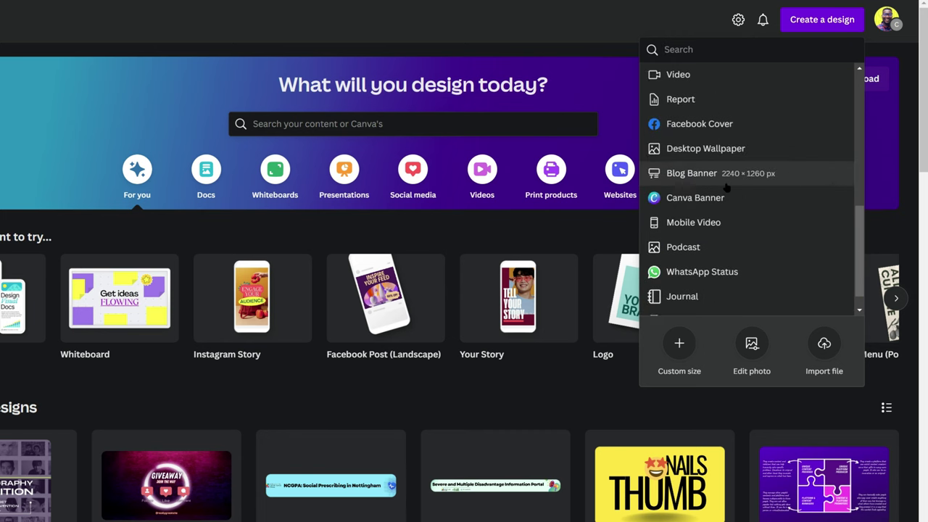
pyautogui.scroll(5, 727, 189)
pyautogui.scroll(-1, 708, 97)
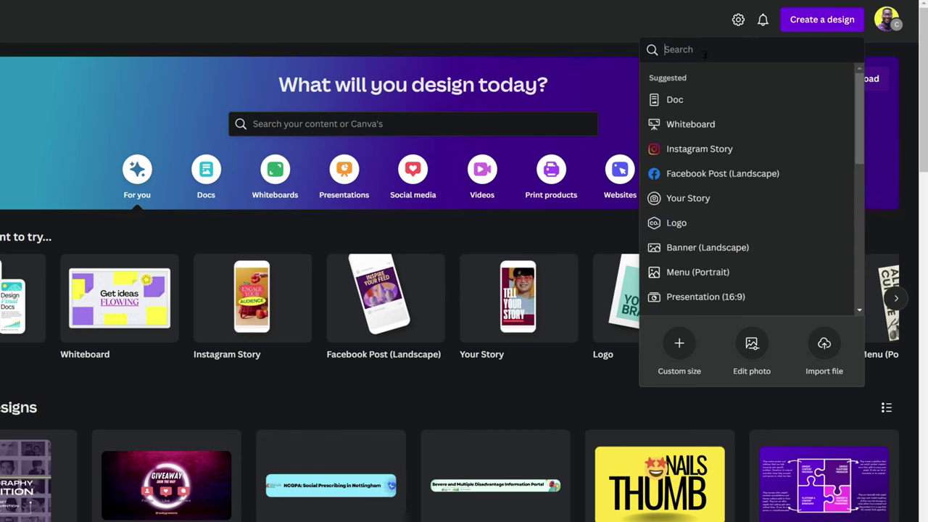
pyautogui.click(705, 52)
pyautogui.write('reel')
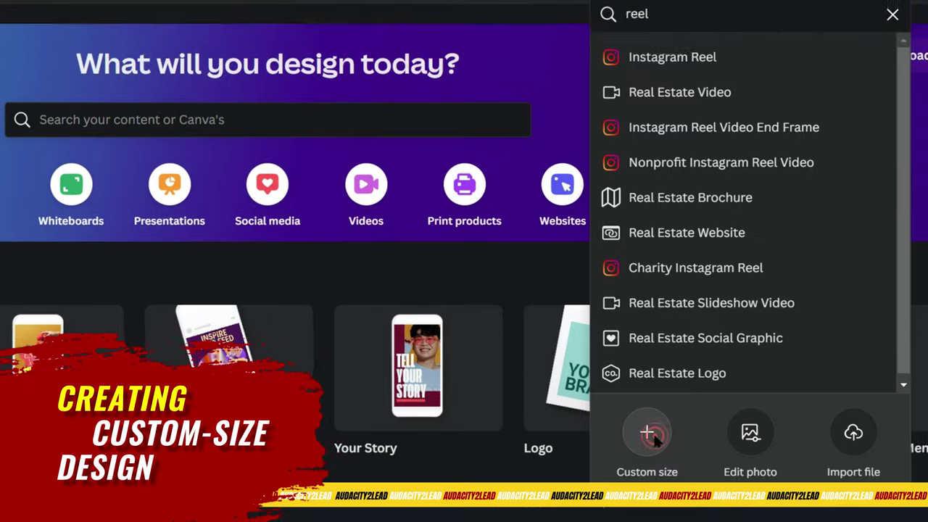
pyautogui.click(652, 378)
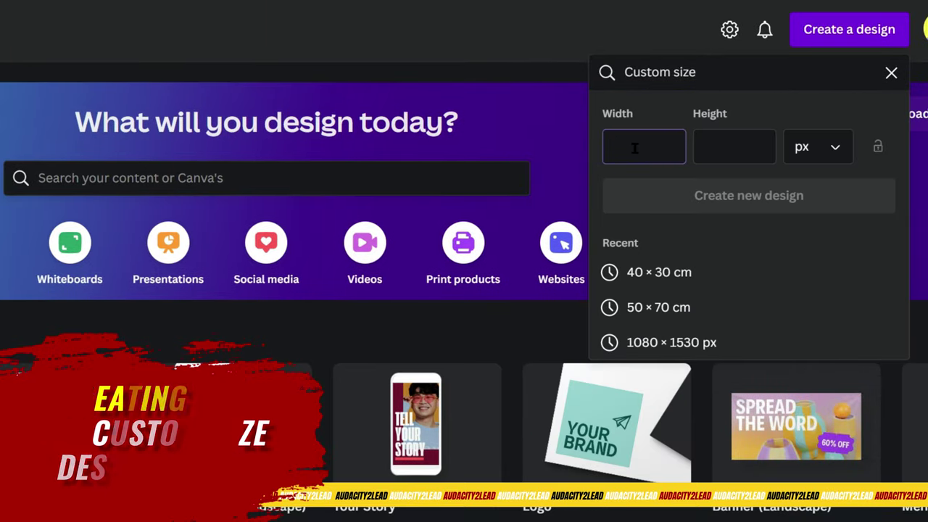
pyautogui.click(891, 73)
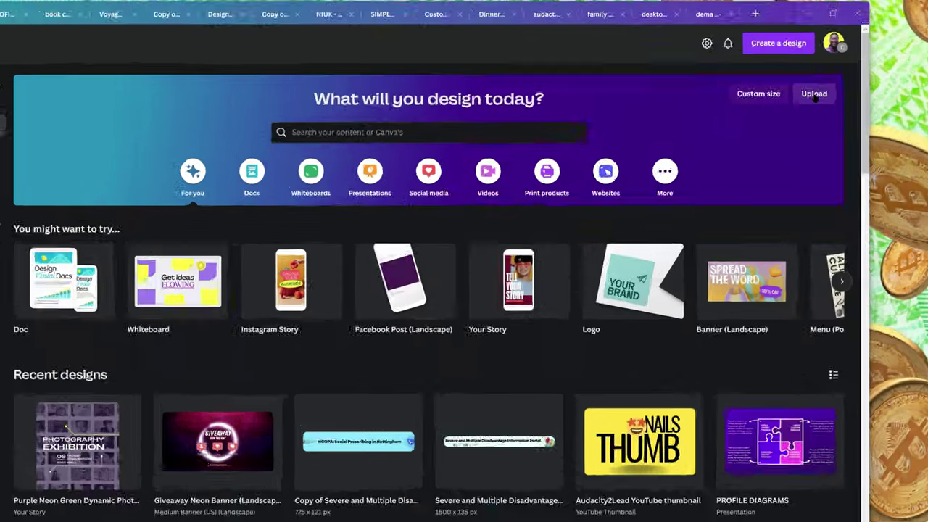
# - Start a design from an uploaded file and search the computer's files for the newsletter PDF
pyautogui.click(775, 95)
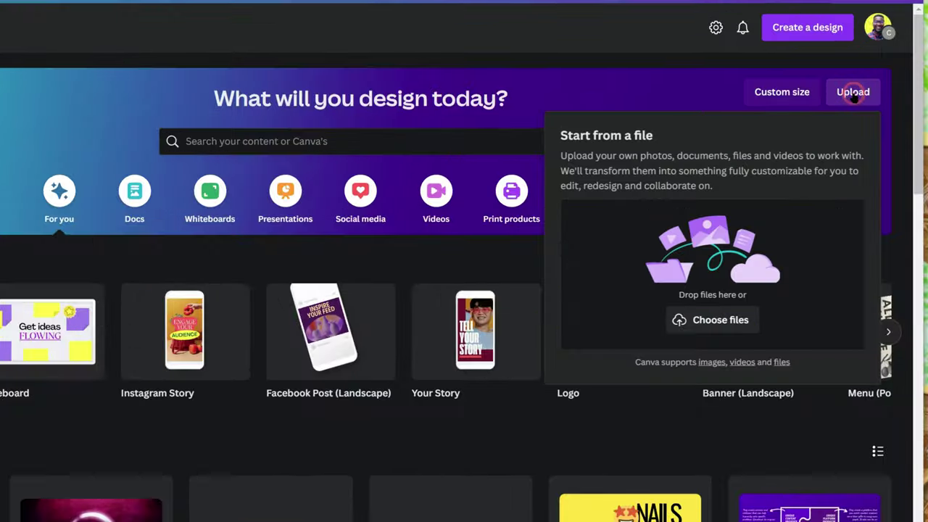
pyautogui.click(705, 225)
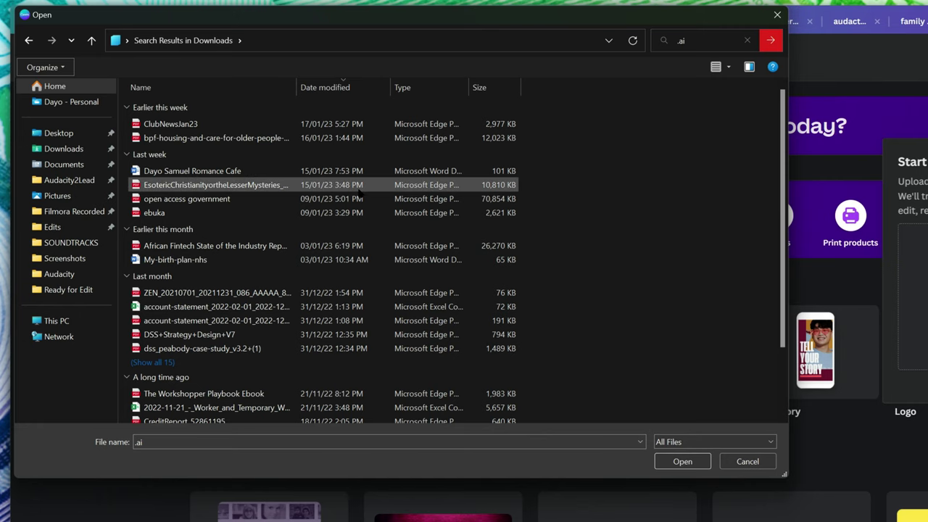
pyautogui.scroll(-2, 360, 189)
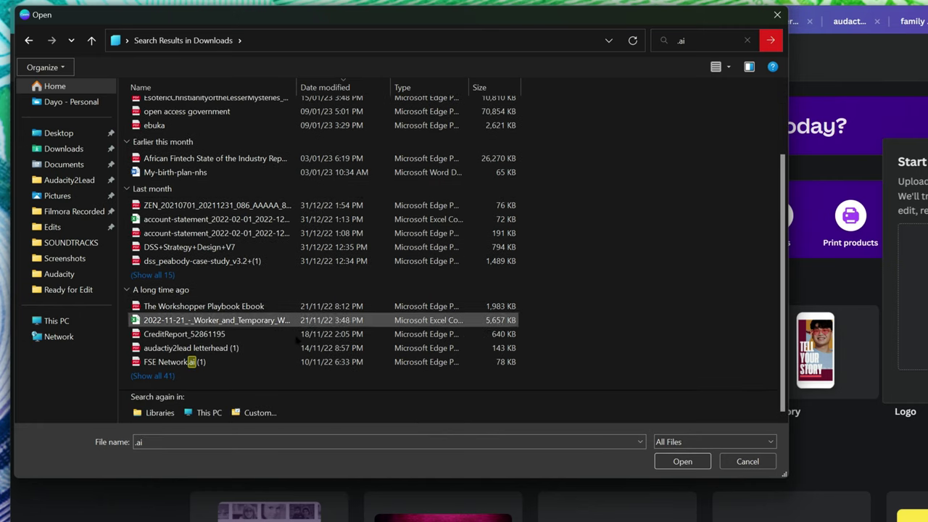
pyautogui.click(189, 365)
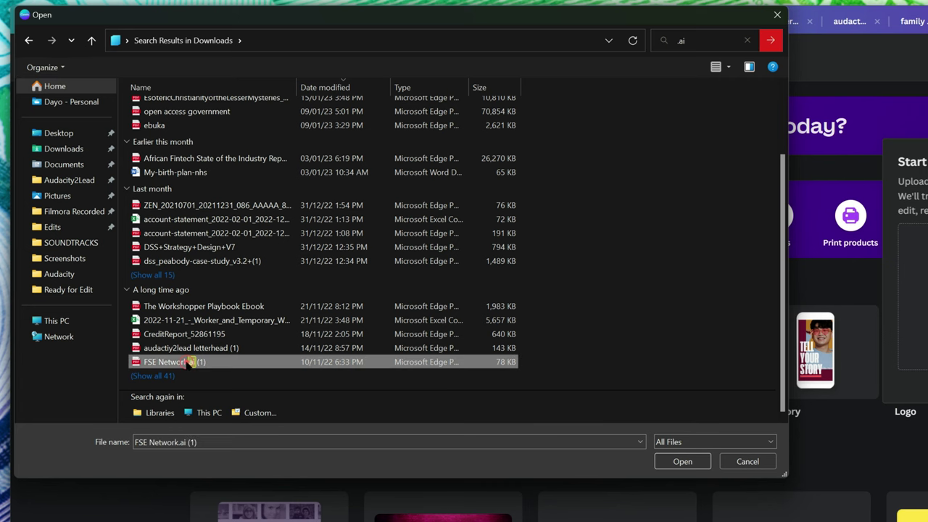
pyautogui.click(173, 375)
pyautogui.scroll(-5, 246, 282)
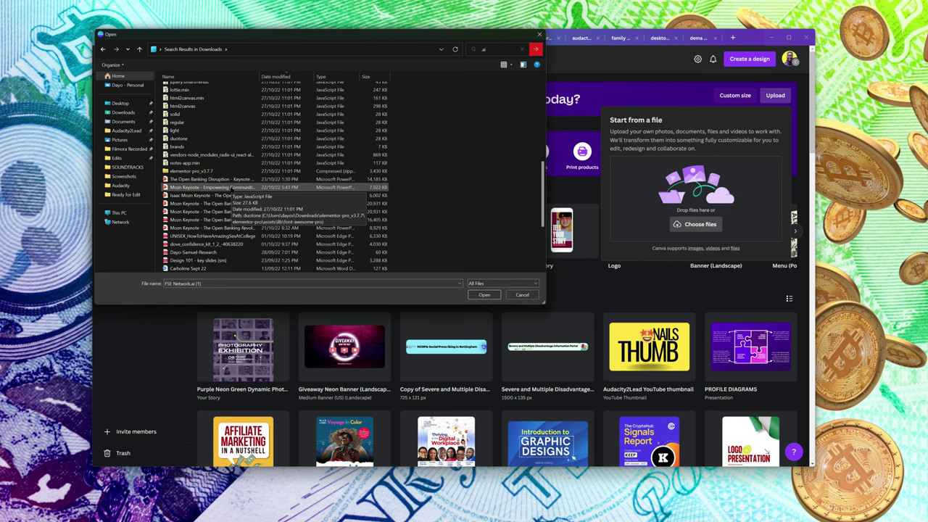
pyautogui.scroll(-4, 231, 193)
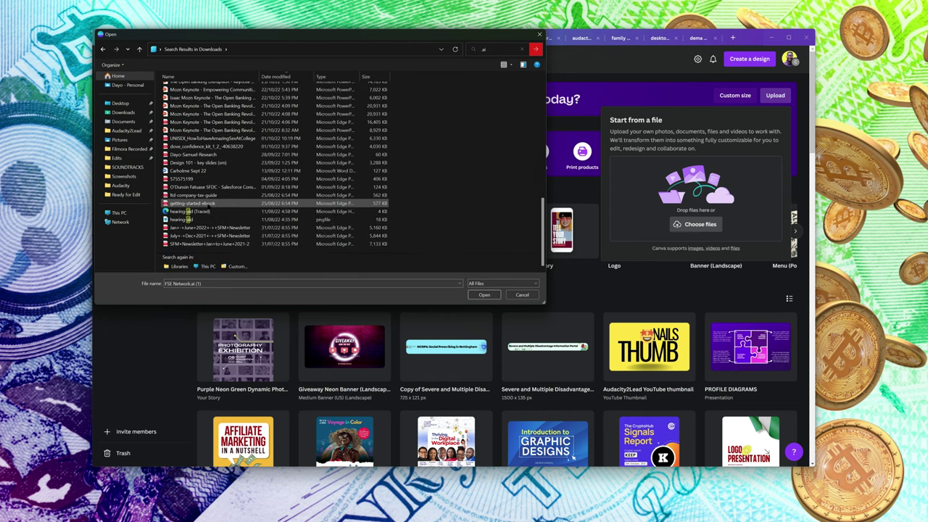
pyautogui.scroll(1, 206, 207)
pyautogui.scroll(10, 208, 207)
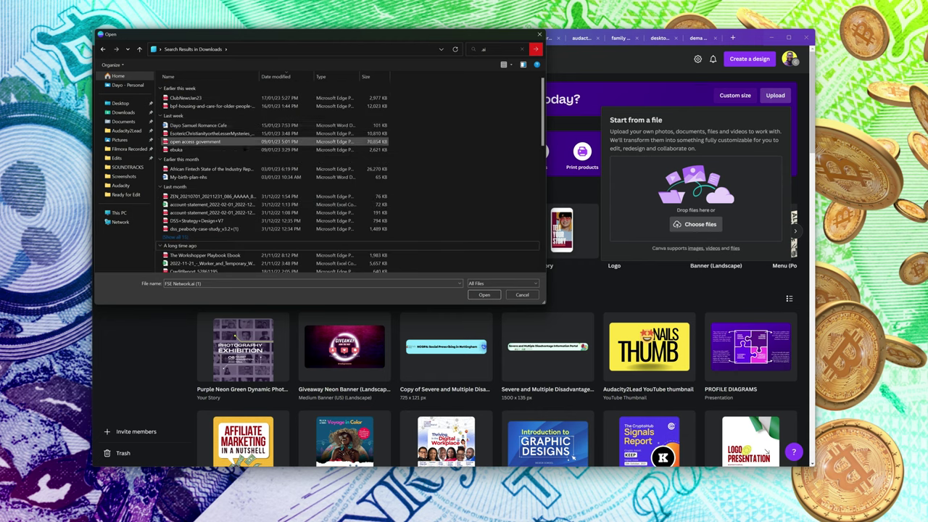
pyautogui.scroll(-1, 247, 145)
pyautogui.scroll(-3, 246, 150)
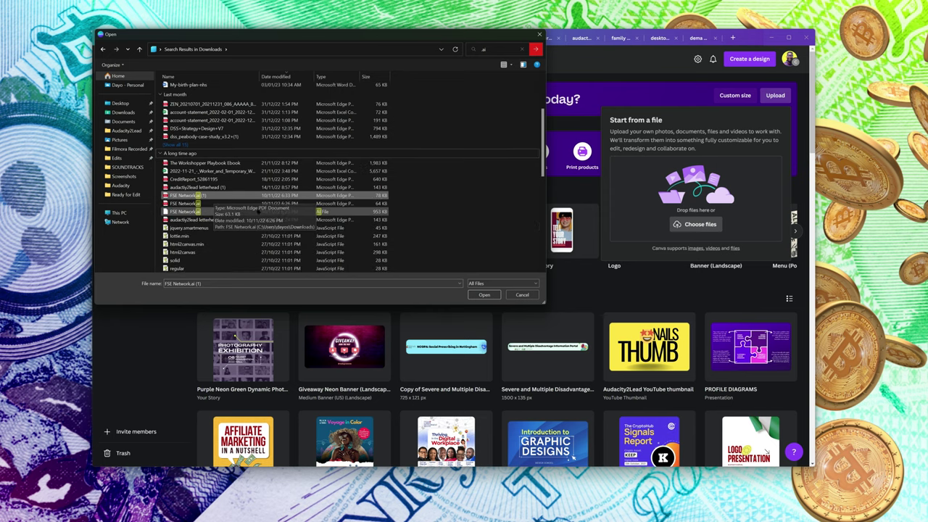
pyautogui.scroll(-10, 211, 218)
# - Import SFM+Newsletter+Jan+to+June+2021-2 PDF and open it as an editable design
pyautogui.click(182, 246)
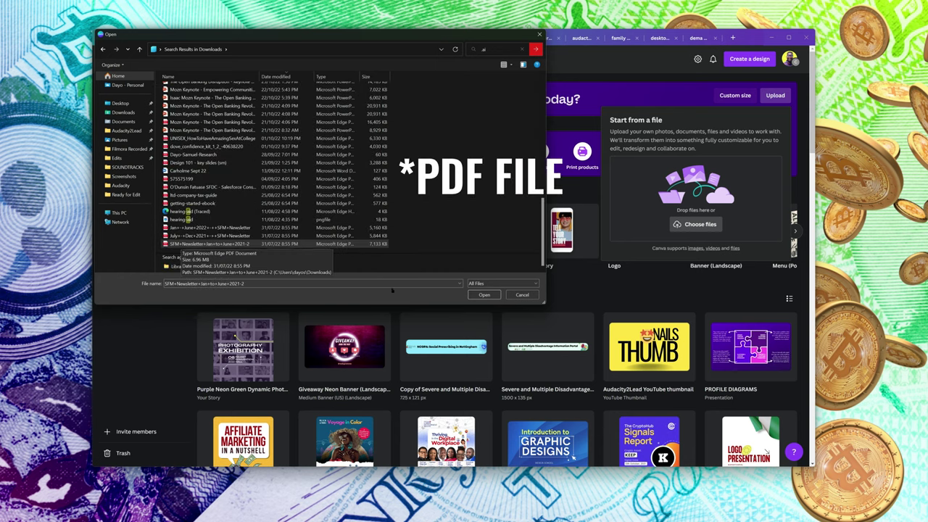
pyautogui.click(484, 295)
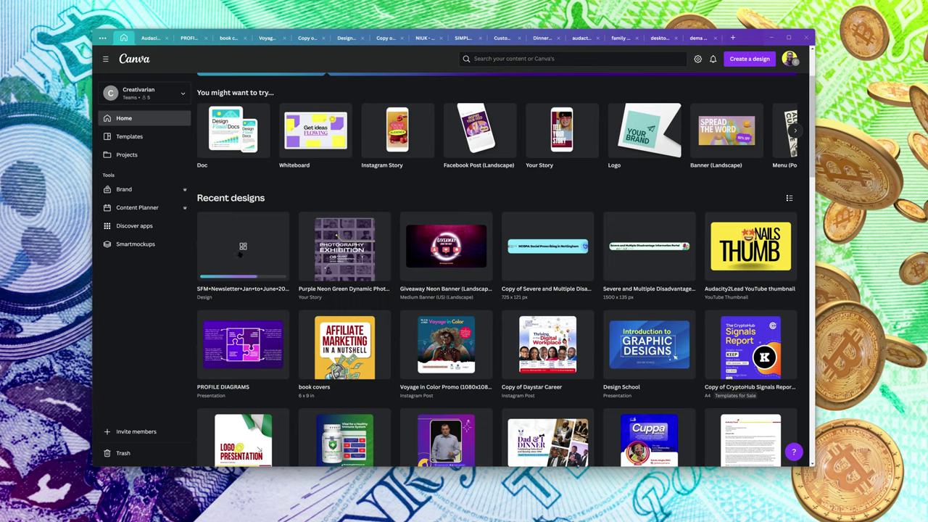
pyautogui.click(240, 251)
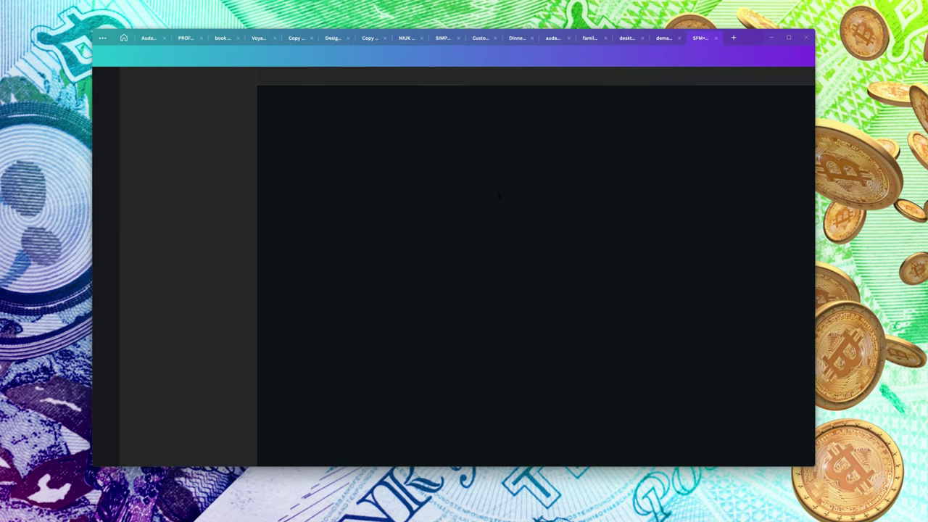
# - Close an extra design and make page 2's dark background white on all pages
pyautogui.click(164, 38)
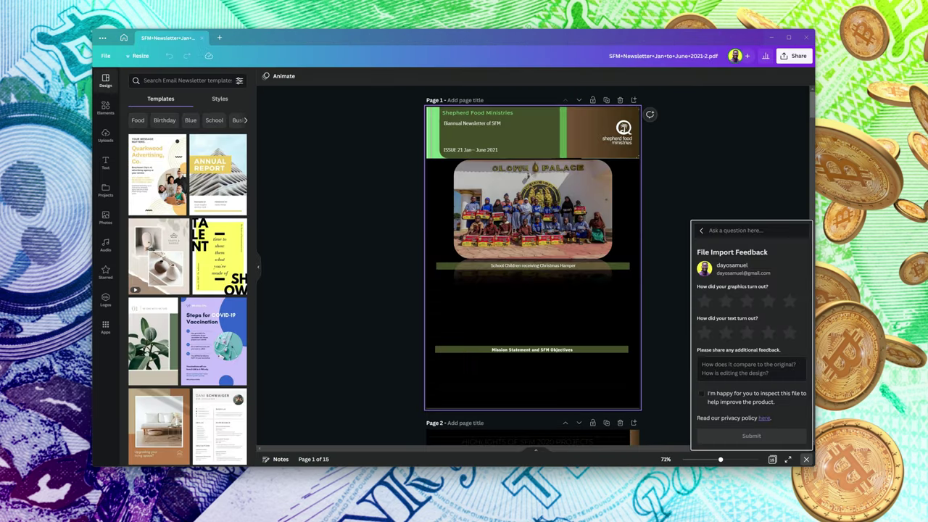
pyautogui.scroll(-5, 533, 269)
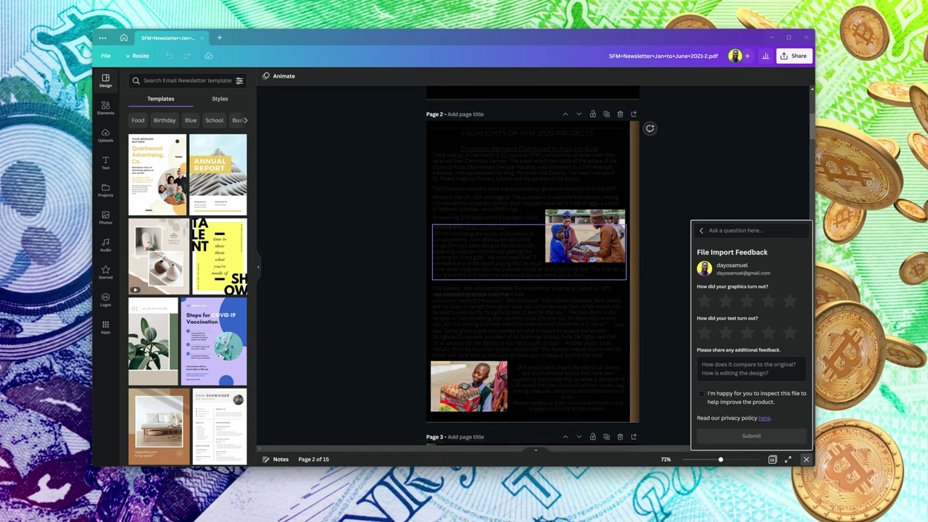
pyautogui.scroll(2, 533, 268)
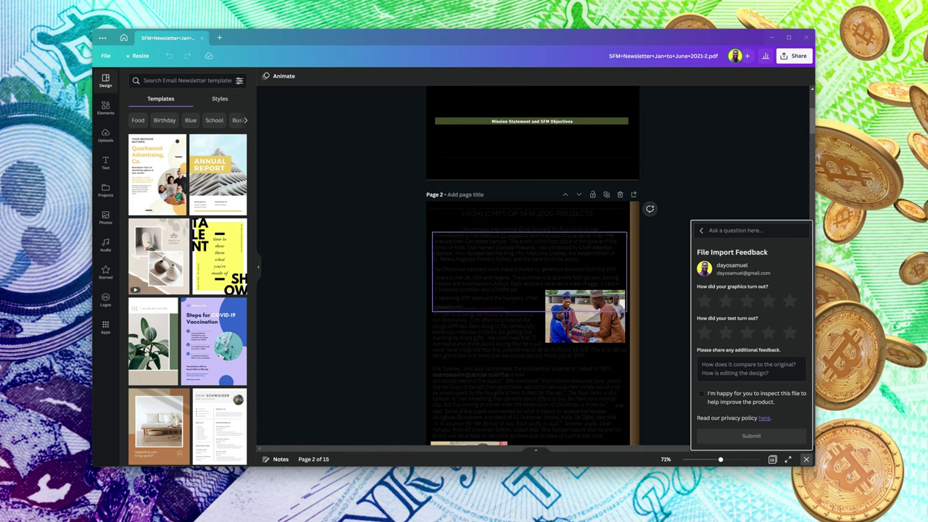
pyautogui.scroll(1, 533, 326)
pyautogui.click(632, 341)
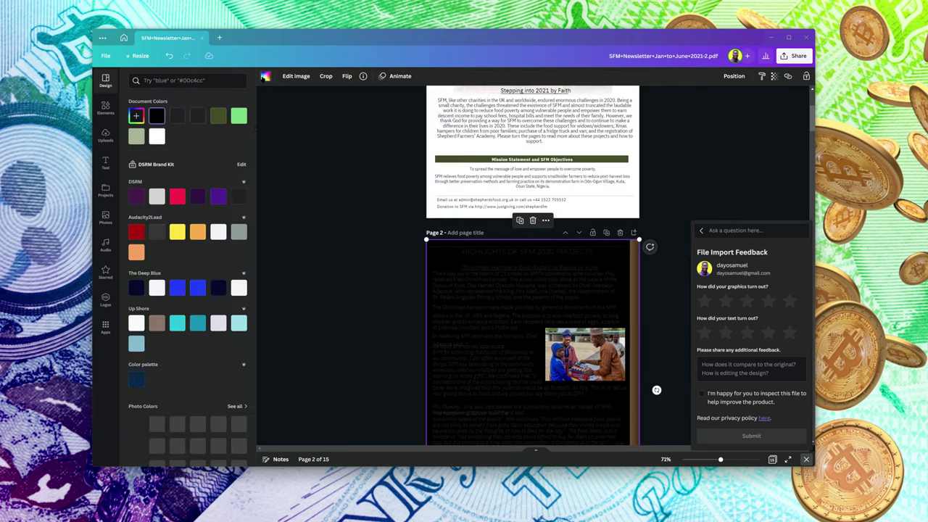
pyautogui.click(156, 136)
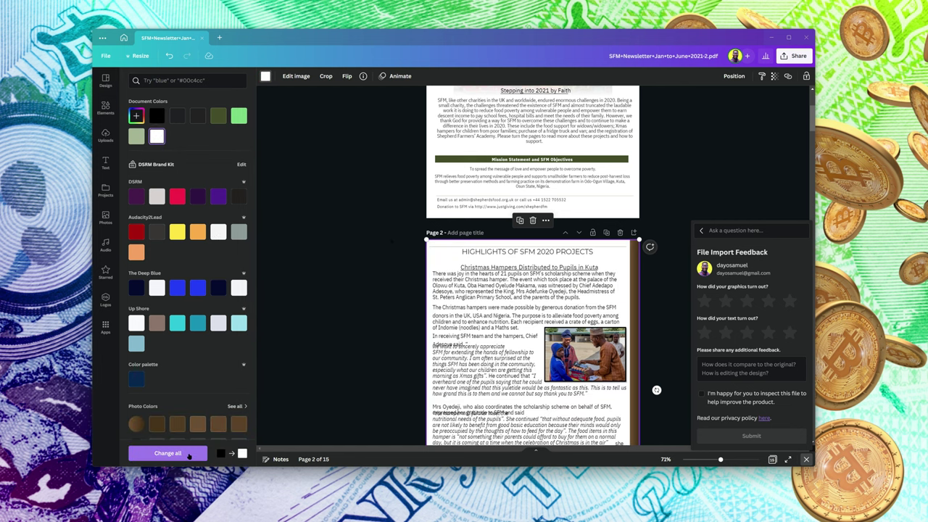
pyautogui.click(166, 452)
# - Review the whitened pages, deselect the background and return to the Home page
pyautogui.scroll(-5, 392, 242)
pyautogui.scroll(-15, 392, 241)
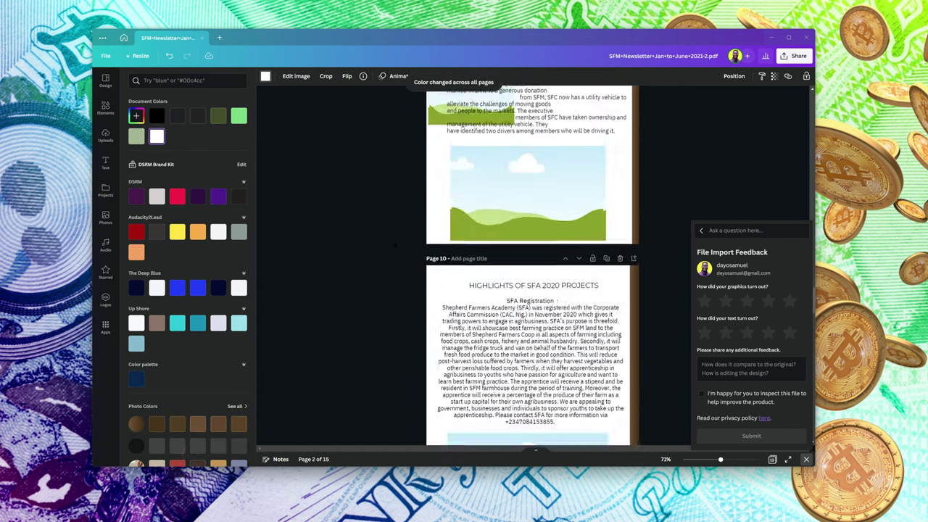
pyautogui.scroll(20, 396, 247)
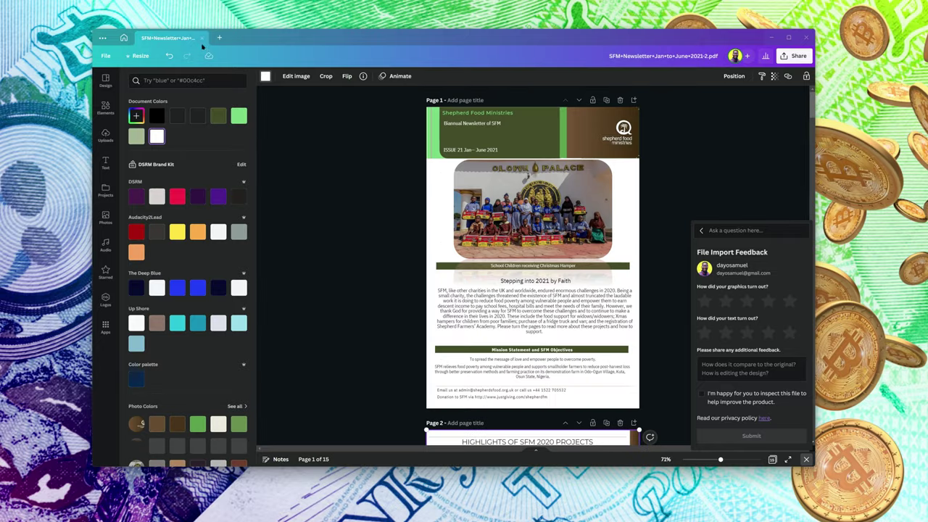
pyautogui.click(397, 168)
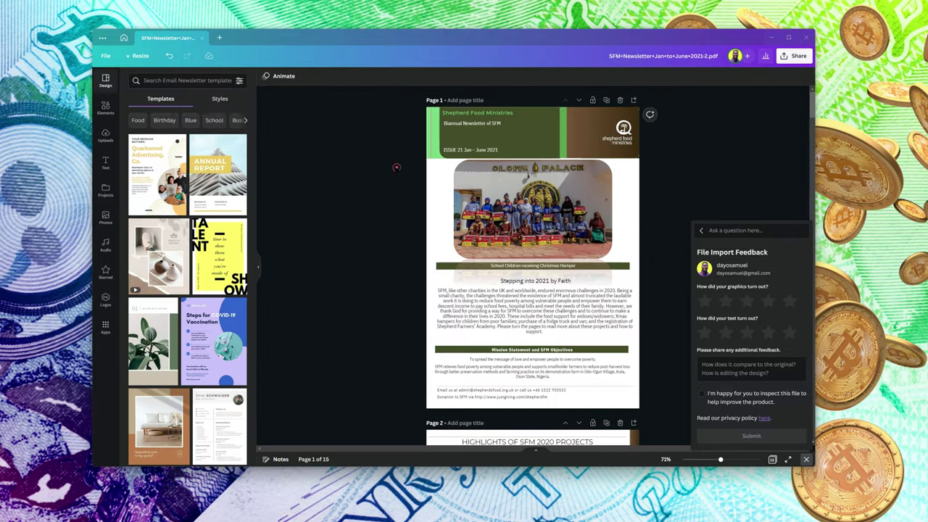
pyautogui.click(123, 37)
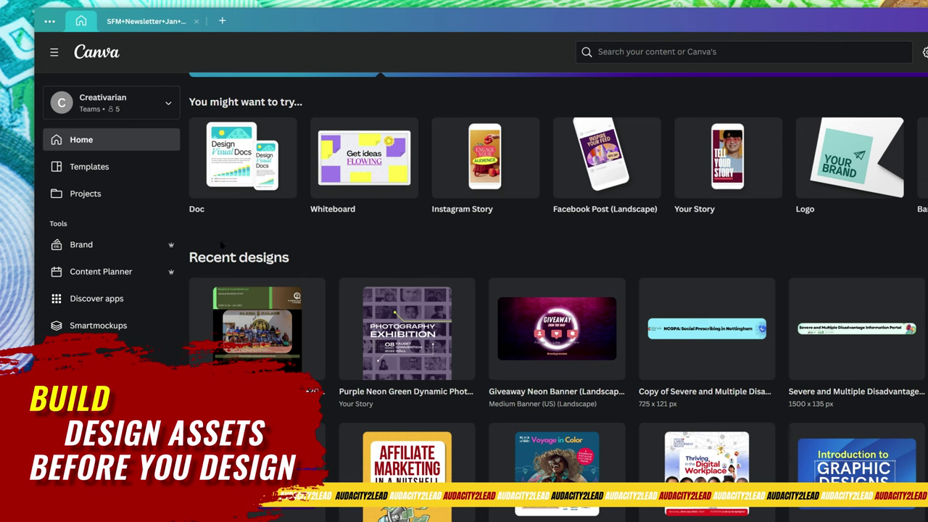
# - Open the DSRM Brand Kit, peek at Brand templates, and scroll through its colours and fonts
pyautogui.click(93, 247)
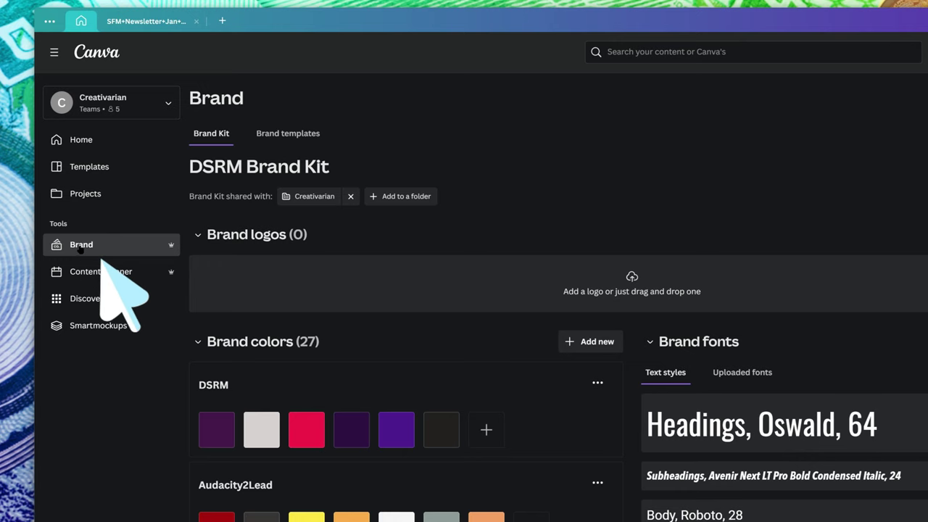
pyautogui.click(288, 134)
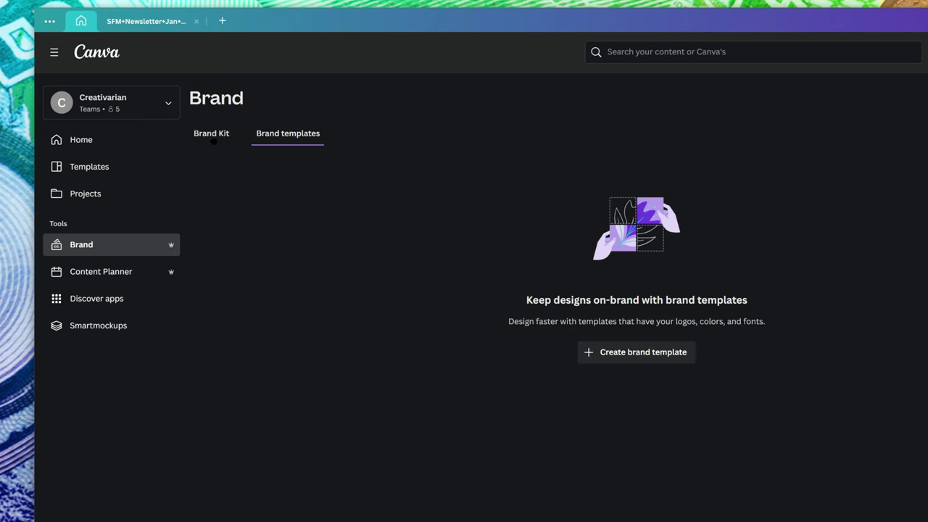
pyautogui.click(220, 136)
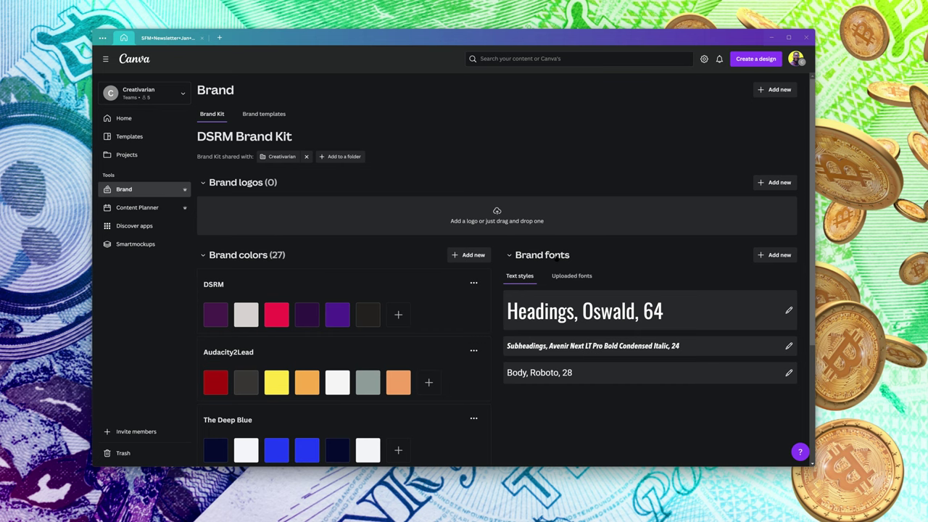
pyautogui.scroll(-3, 553, 258)
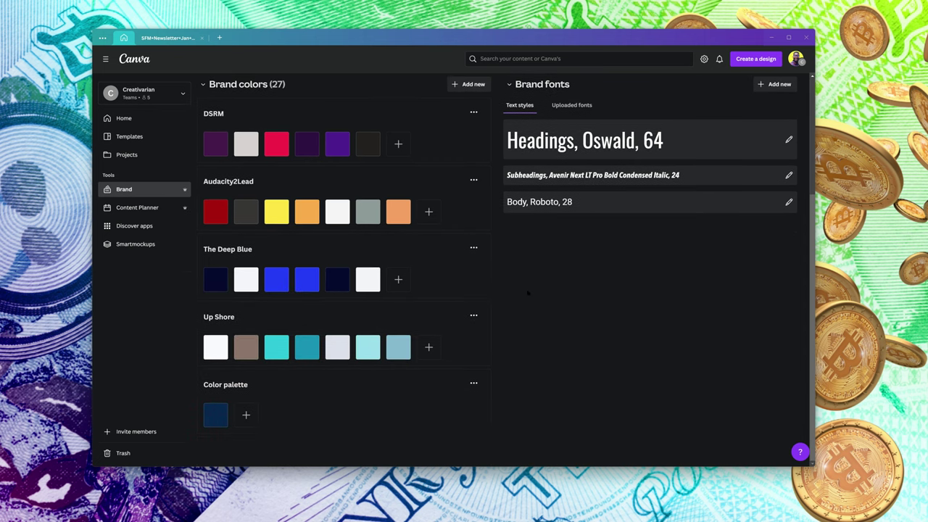
pyautogui.scroll(3, 527, 293)
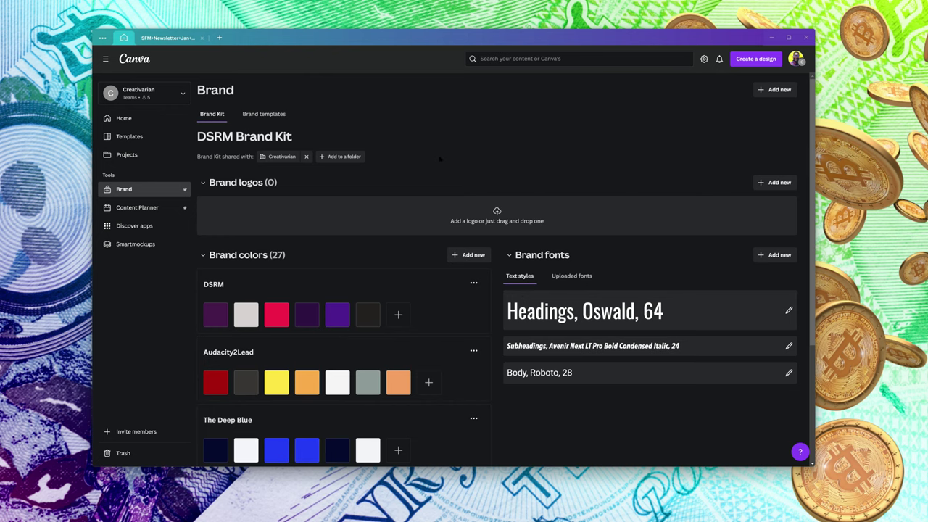
pyautogui.click(161, 37)
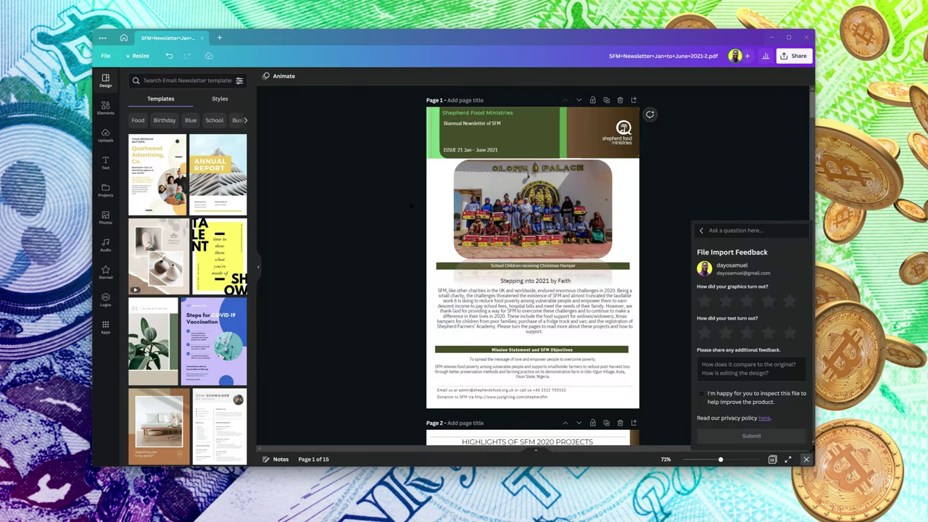
pyautogui.moveTo(622, 132)
pyautogui.mouseDown()
pyautogui.moveTo(558, 132)
pyautogui.moveTo(625, 132)
pyautogui.moveTo(562, 132)
pyautogui.moveTo(616, 130)
pyautogui.mouseUp()
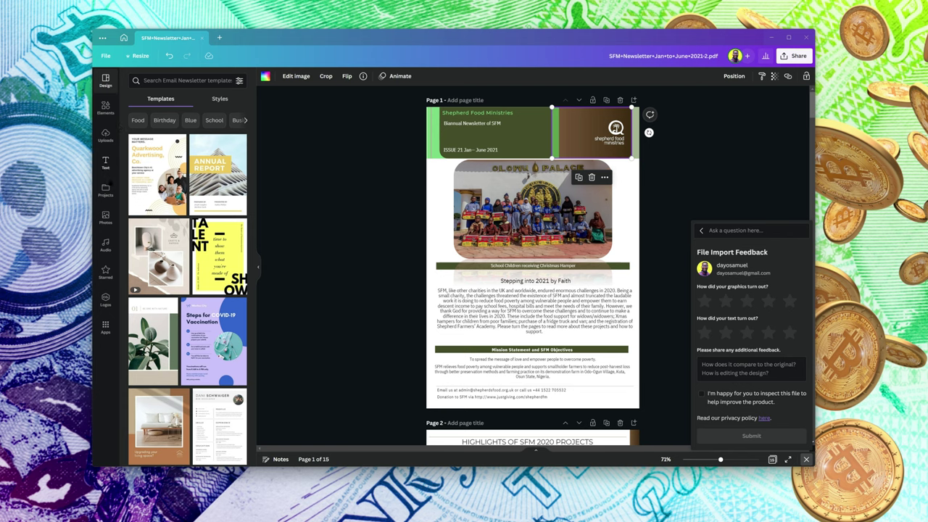
pyautogui.click(106, 134)
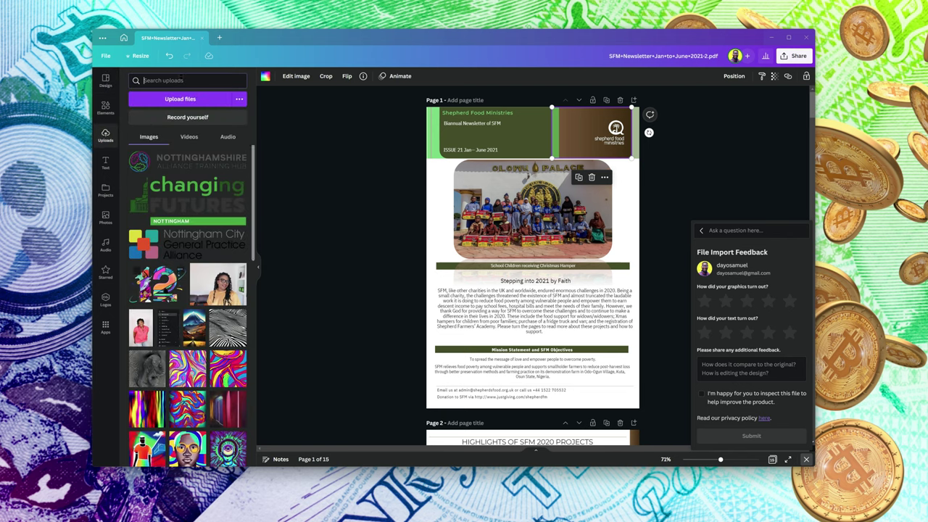
pyautogui.click(357, 207)
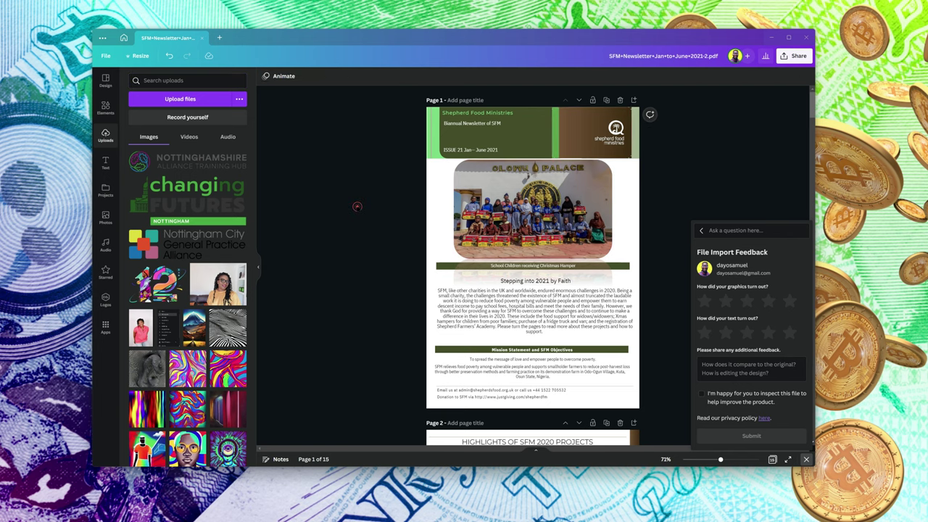
pyautogui.hotkey('ctrl', 'z')
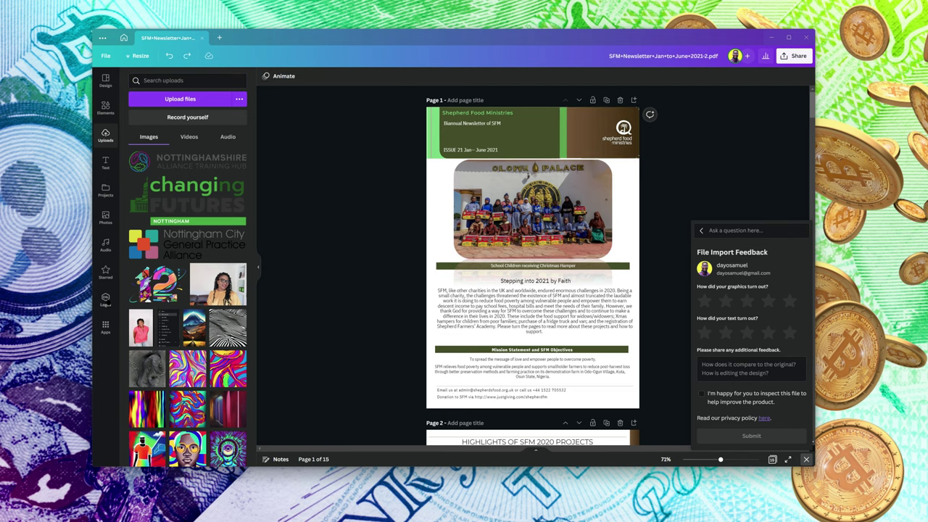
pyautogui.click(123, 37)
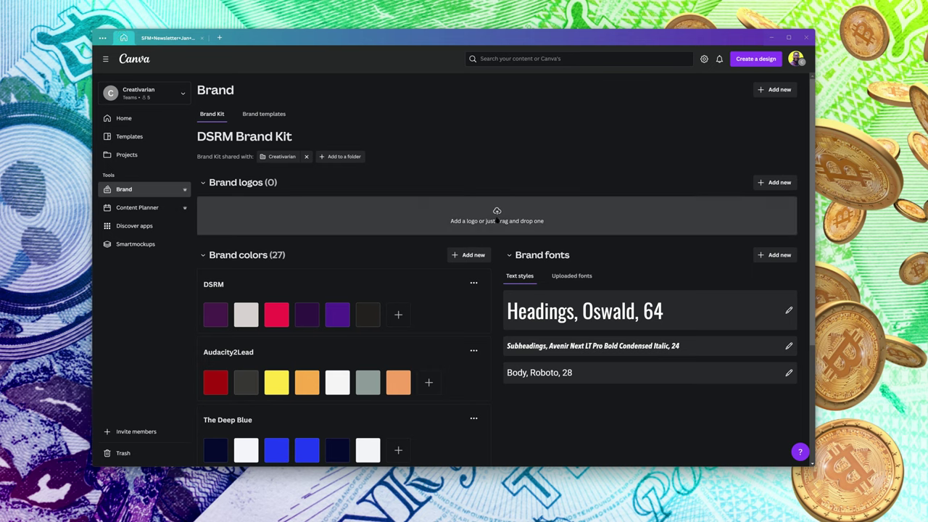
pyautogui.click(169, 38)
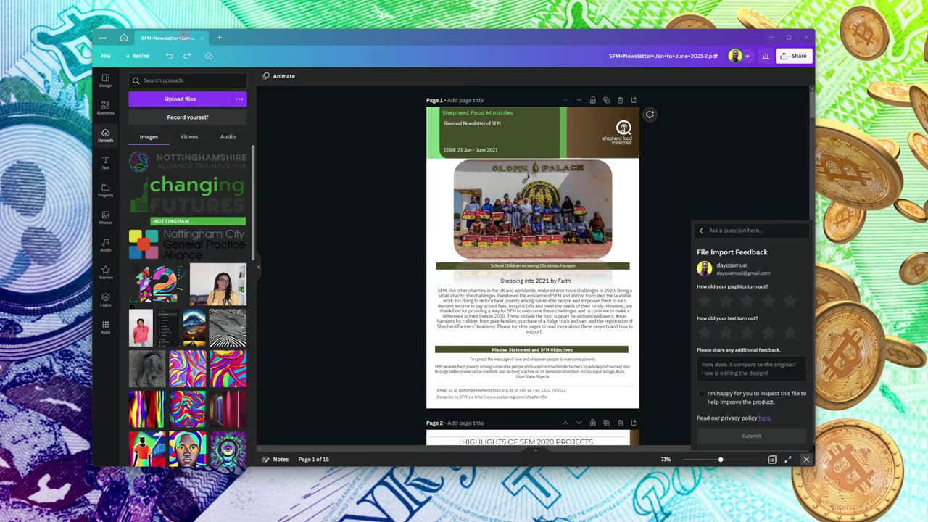
pyautogui.click(105, 299)
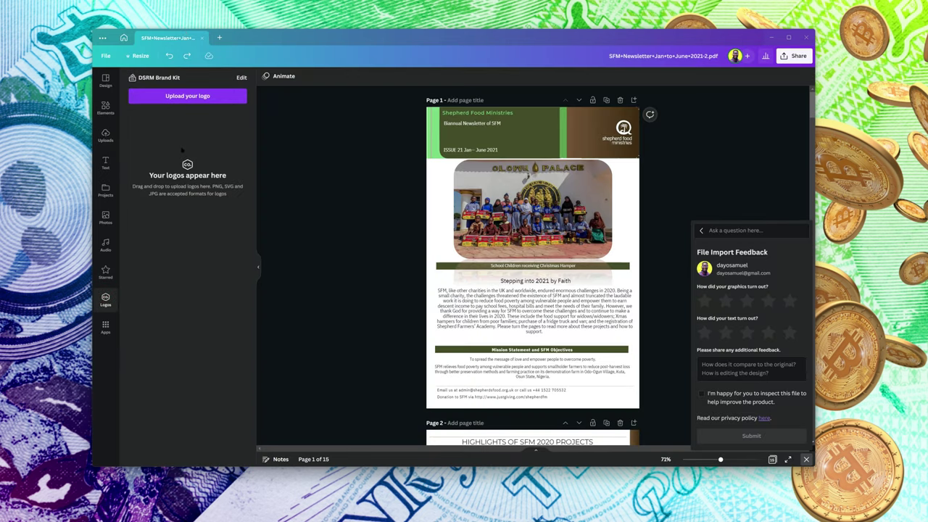
pyautogui.click(123, 38)
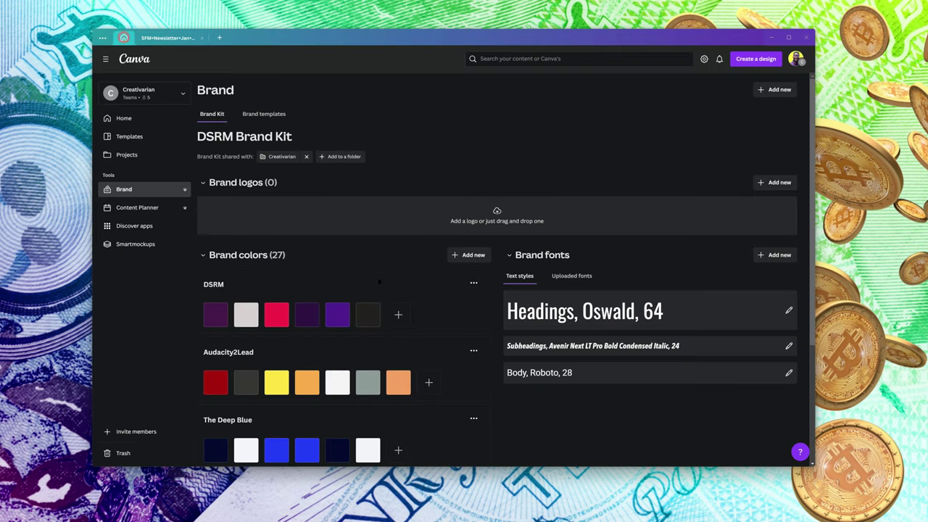
# - Upload IFED-LOGO-2.png as a DSRM brand logo
pyautogui.click(497, 211)
pyautogui.click(306, 229)
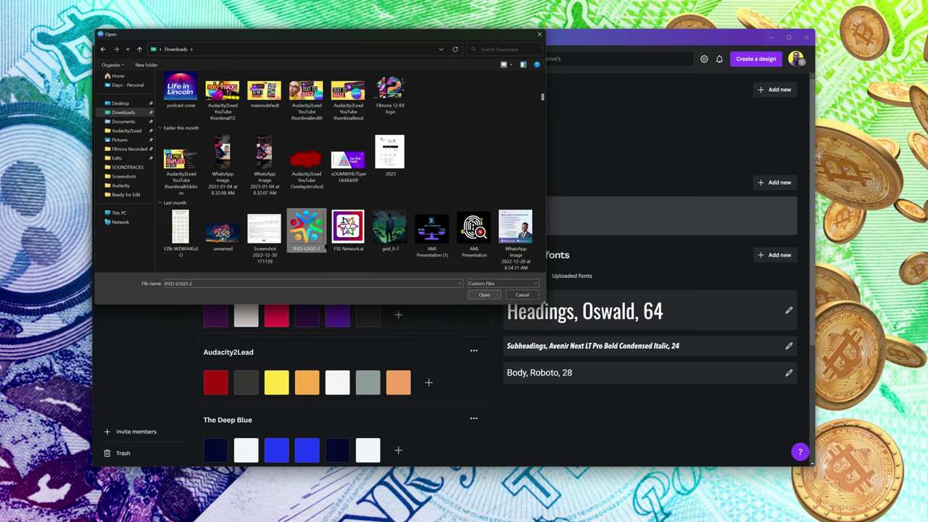
pyautogui.click(484, 294)
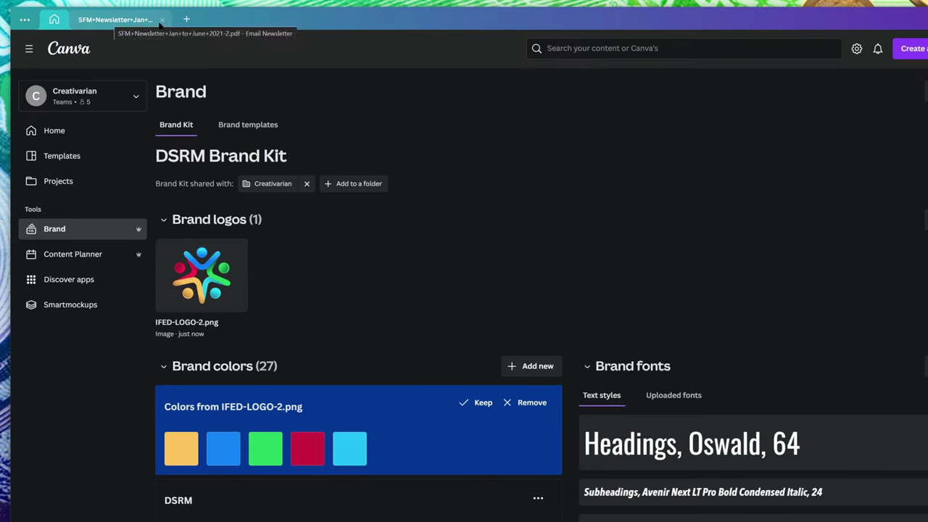
# - Create a square Instagram post, place the DSRM logo, shrink it into the corner, then delete it
pyautogui.click(187, 20)
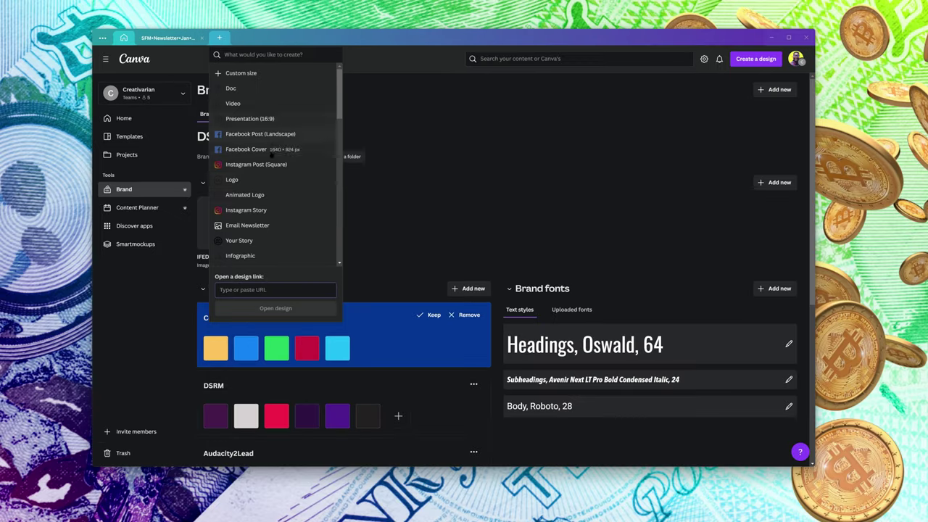
pyautogui.click(260, 163)
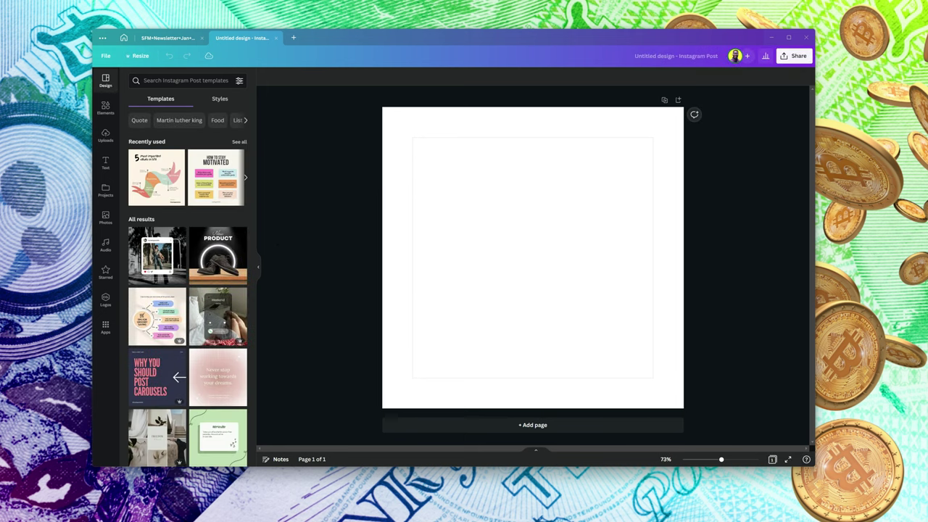
pyautogui.click(104, 298)
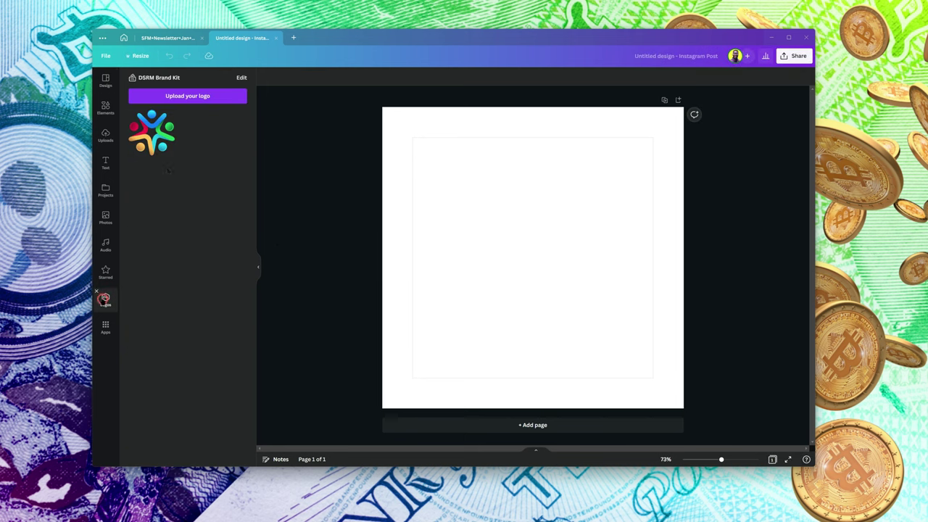
pyautogui.click(152, 132)
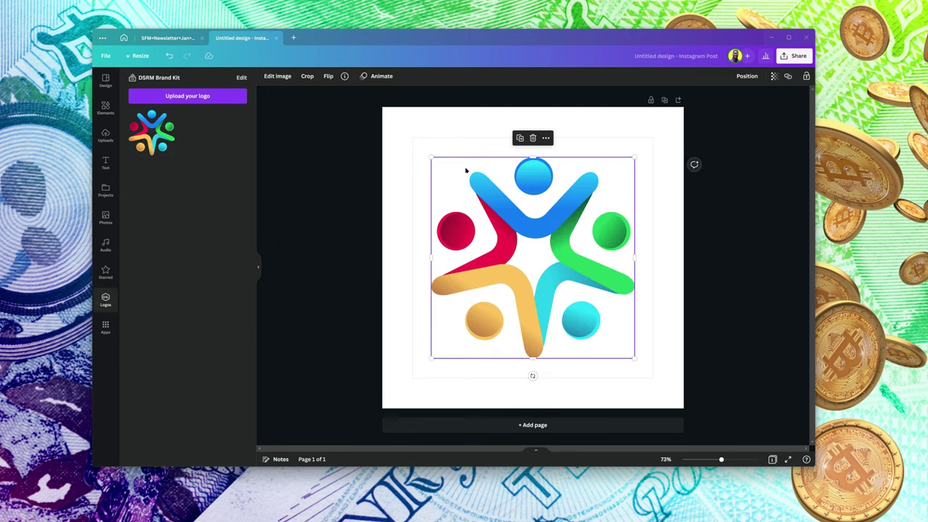
pyautogui.moveTo(431, 157); pyautogui.dragTo(584, 310)
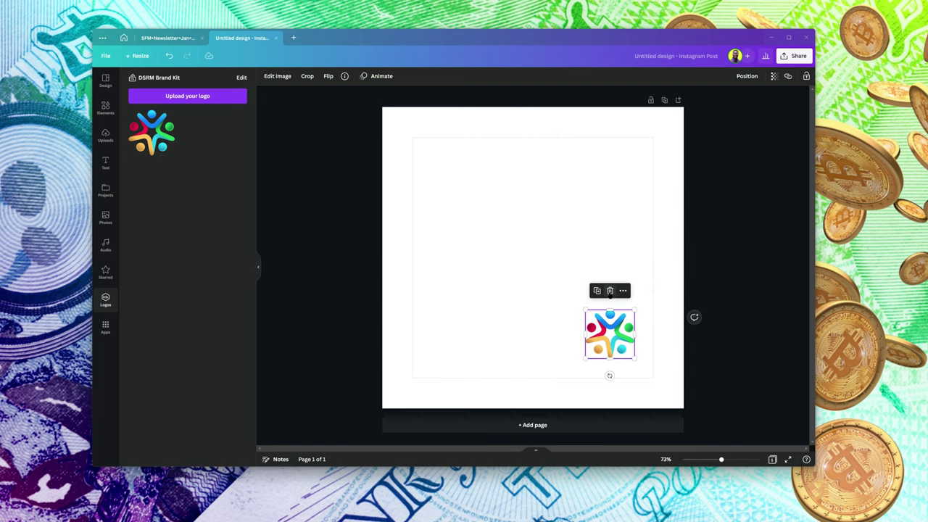
pyautogui.click(609, 289)
# - Keep the colours extracted from IFED-LOGO-2.png as a Brand Kit palette
pyautogui.click(124, 38)
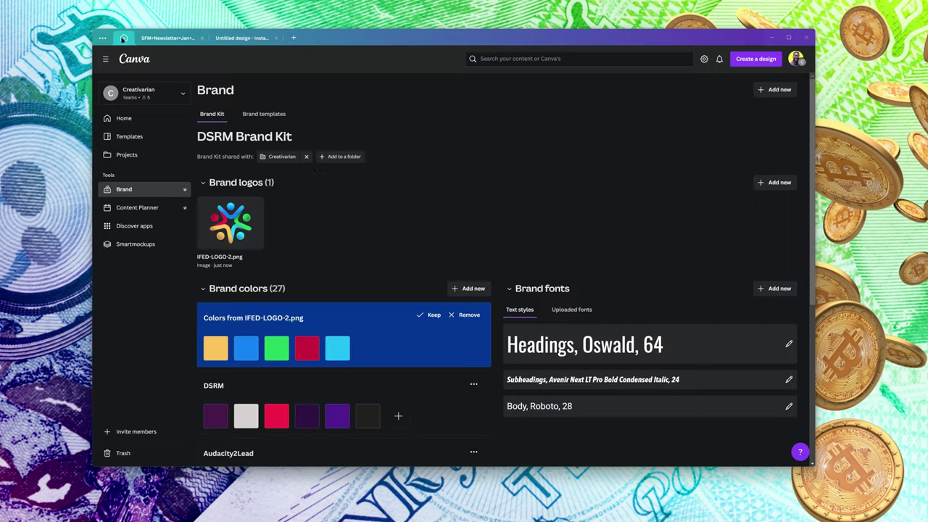
pyautogui.click(774, 182)
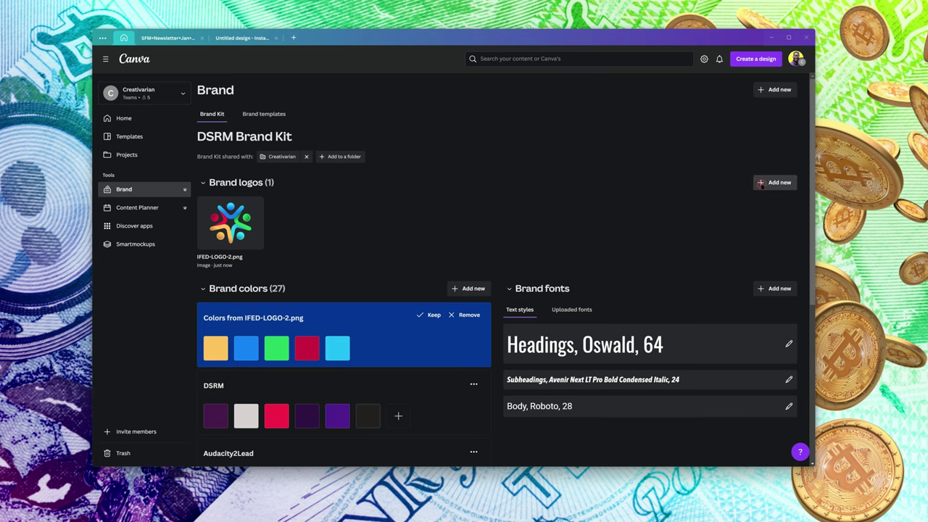
pyautogui.click(525, 295)
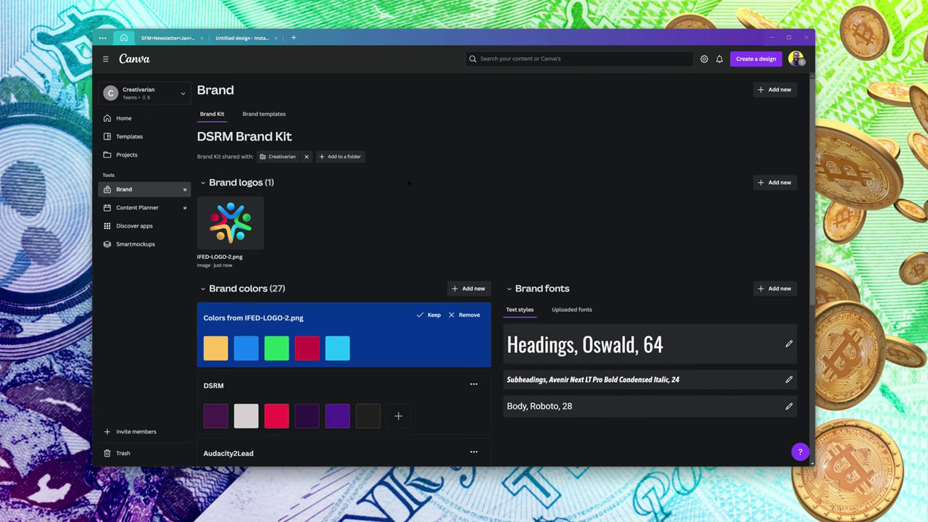
pyautogui.scroll(-3, 408, 183)
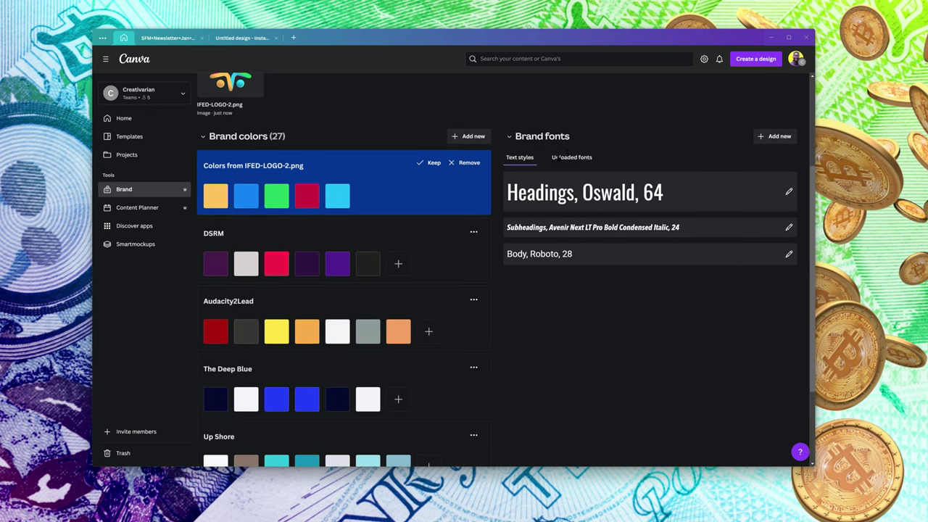
pyautogui.scroll(1, 256, 243)
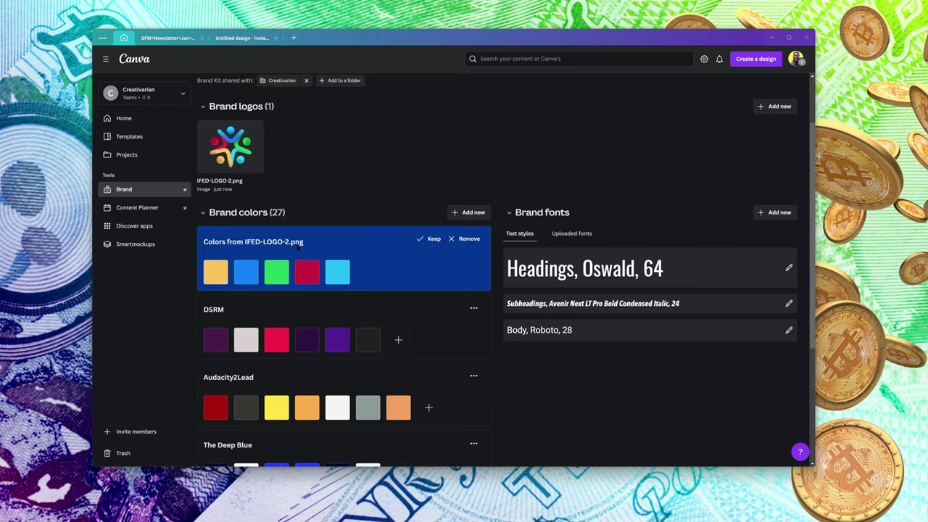
pyautogui.scroll(1, 317, 249)
pyautogui.click(421, 269)
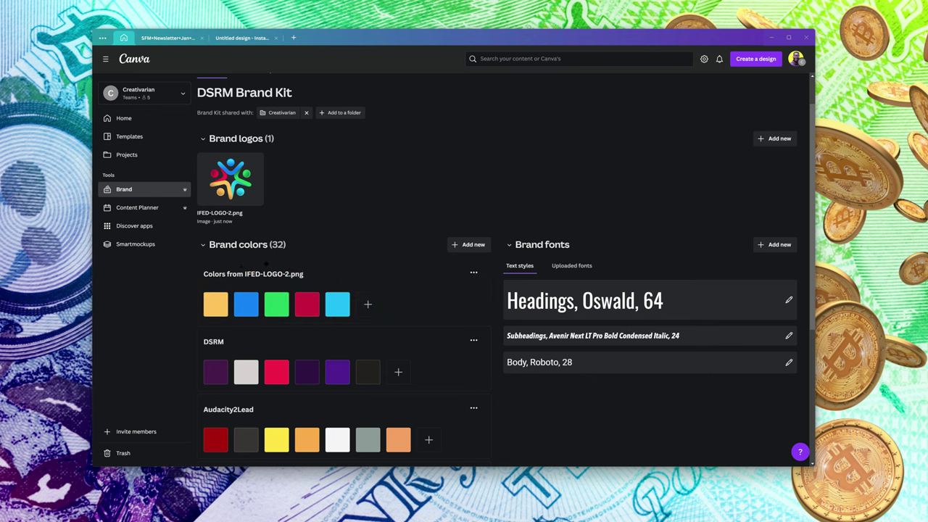
# - Fill the Instagram post's background with the brand cyan from the IFED palette
pyautogui.hotkey('ctrl', 'Tab')
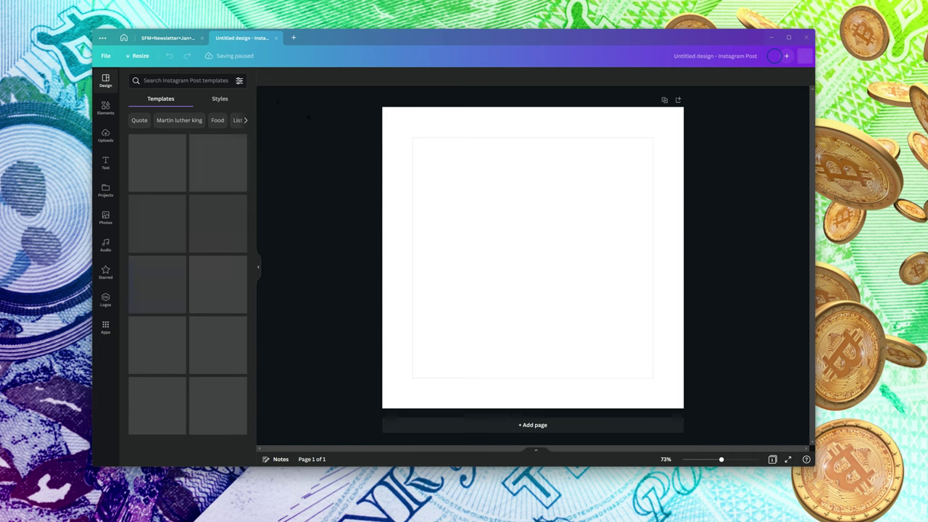
pyautogui.click(420, 160)
pyautogui.click(265, 77)
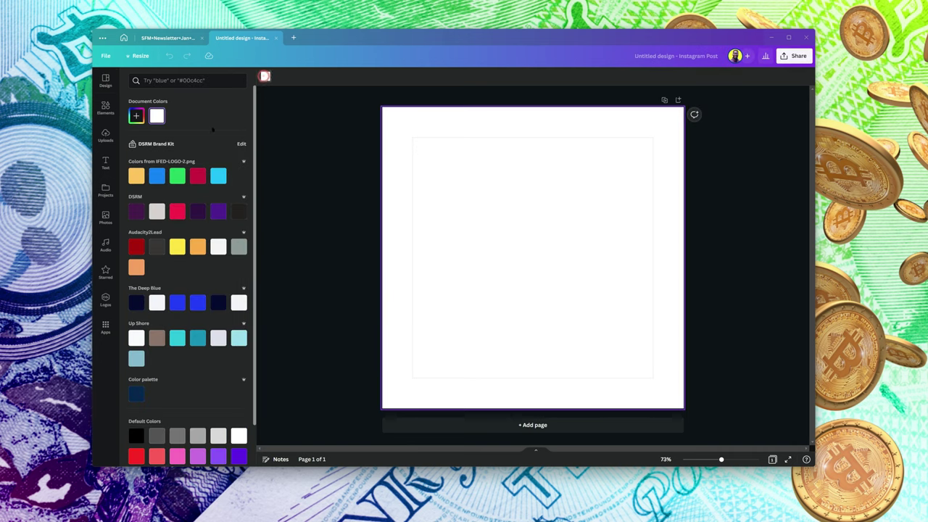
pyautogui.click(135, 176)
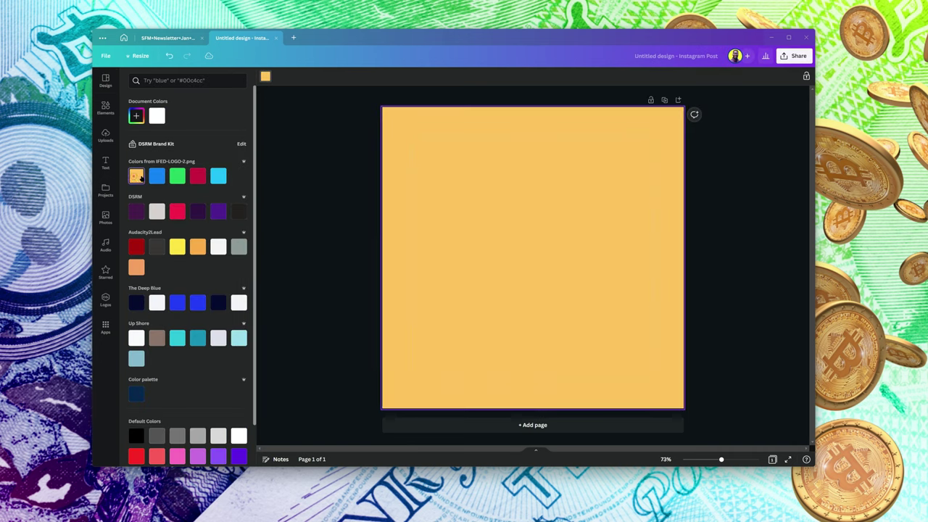
pyautogui.click(219, 177)
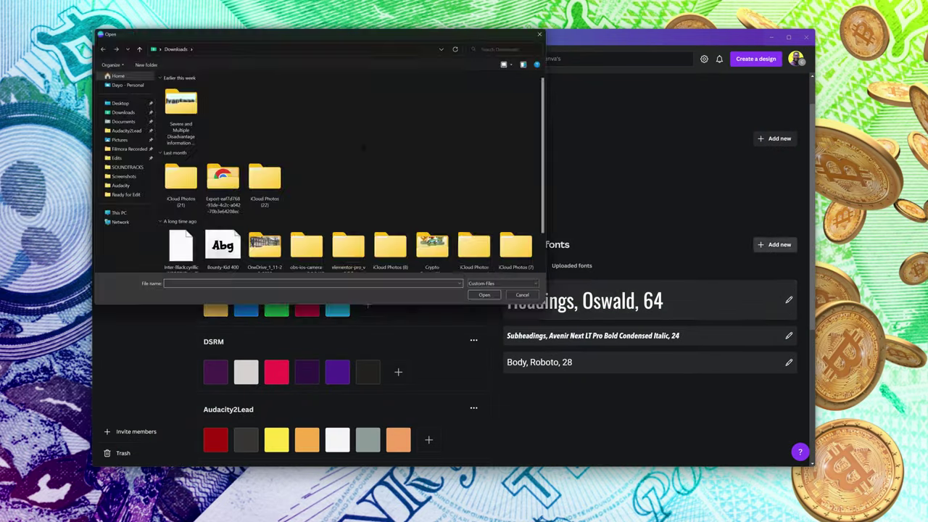
pyautogui.click(521, 294)
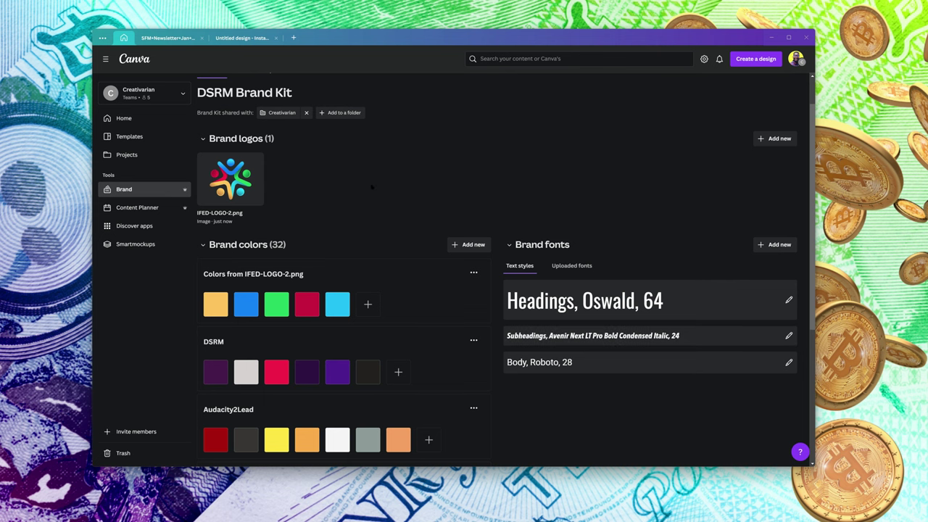
pyautogui.scroll(1, 371, 187)
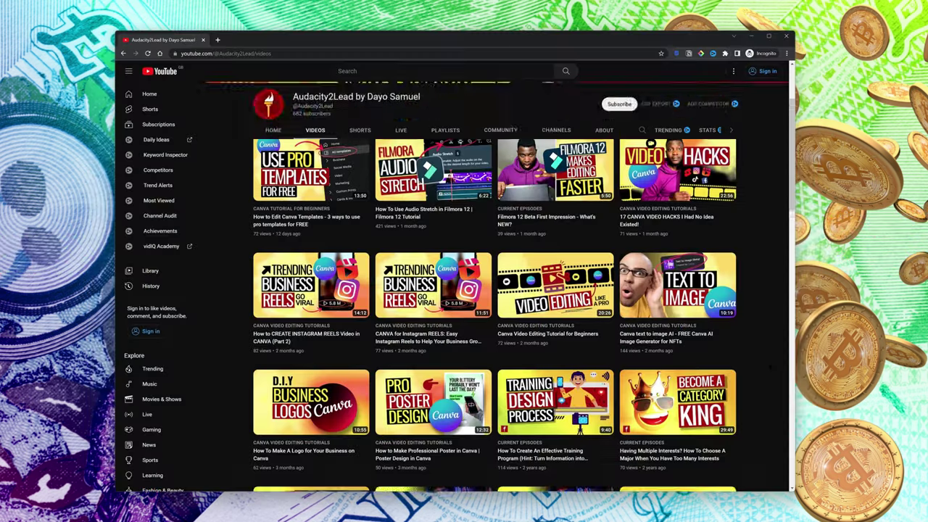
pyautogui.scroll(-1, 500, 290)
pyautogui.scroll(1, 500, 290)
pyautogui.scroll(-2, 500, 326)
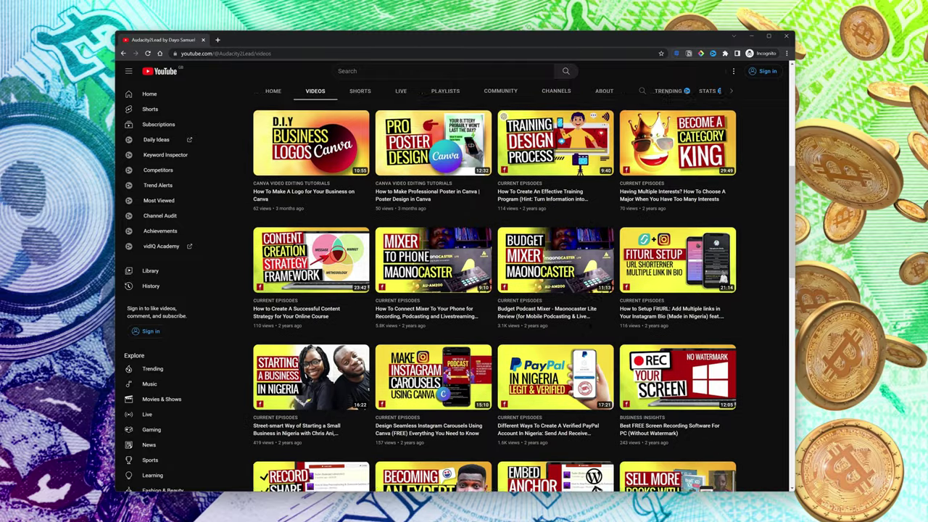
# - Scroll the YouTube channel's Videos list up to the banner, then minimise the browser
pyautogui.scroll(-3, 464, 290)
pyautogui.scroll(3, 464, 290)
pyautogui.scroll(3, 493, 297)
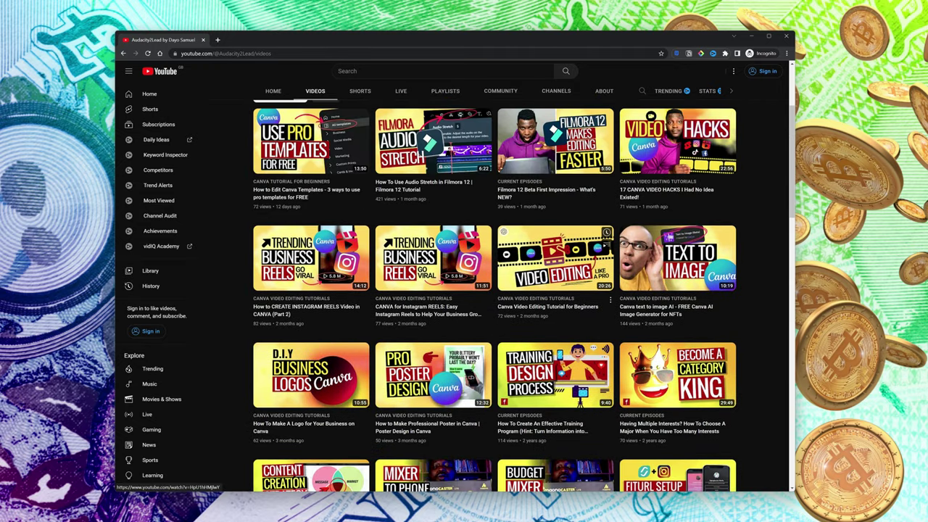
pyautogui.scroll(3, 493, 297)
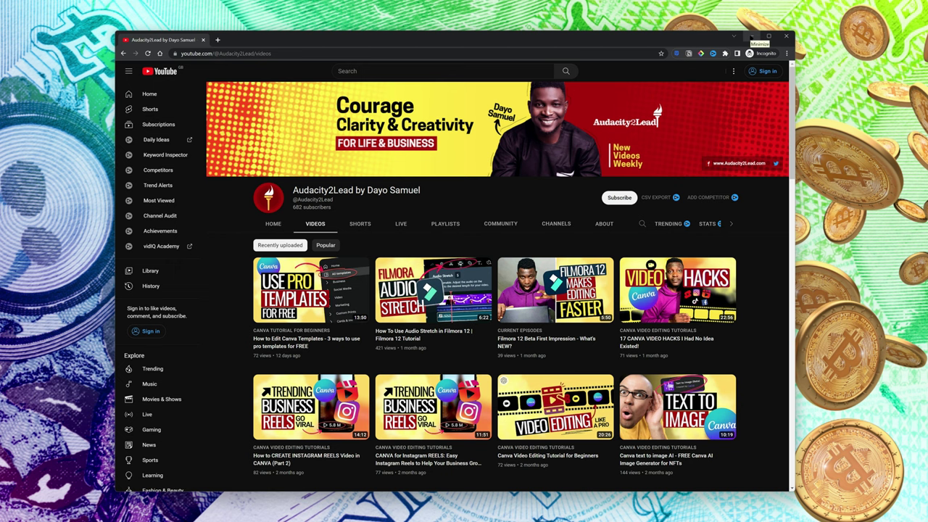
pyautogui.click(751, 36)
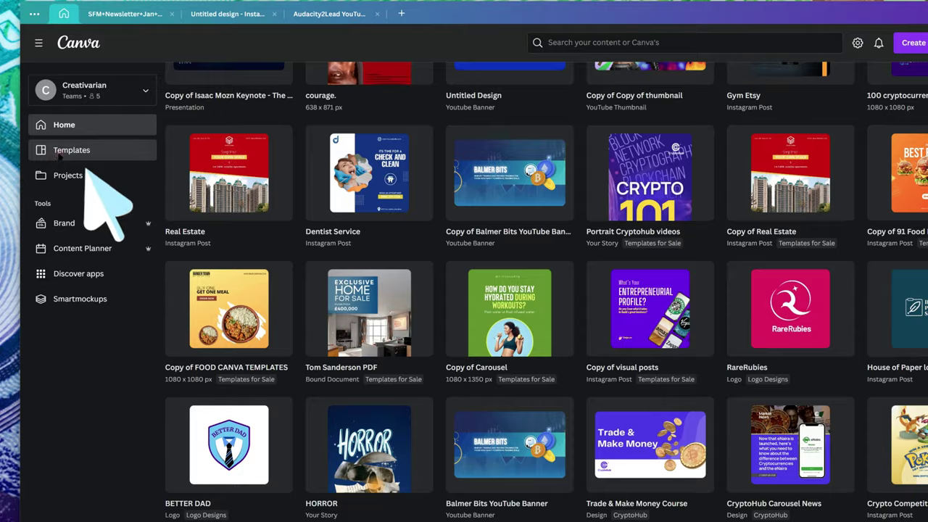
# - Browse the Instagram Post templates for the blank square post
pyautogui.click(58, 153)
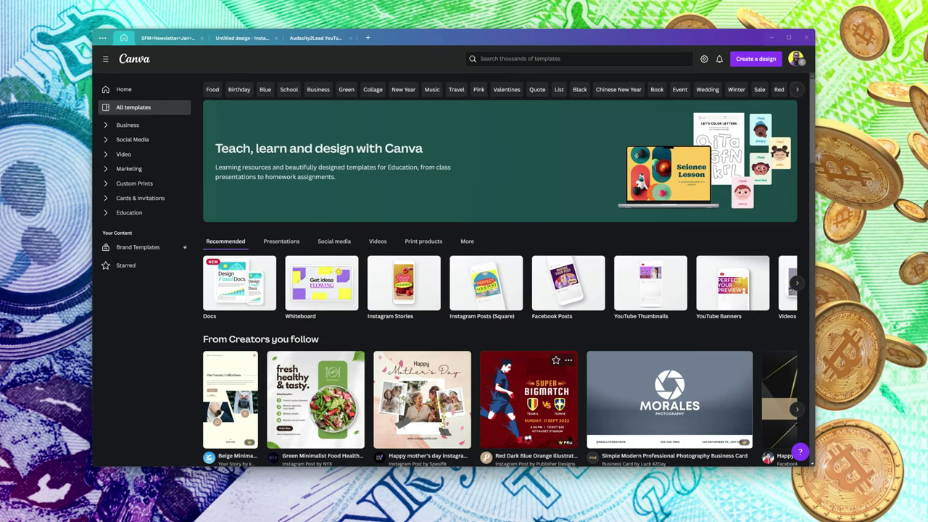
pyautogui.click(284, 38)
pyautogui.click(250, 38)
pyautogui.click(302, 184)
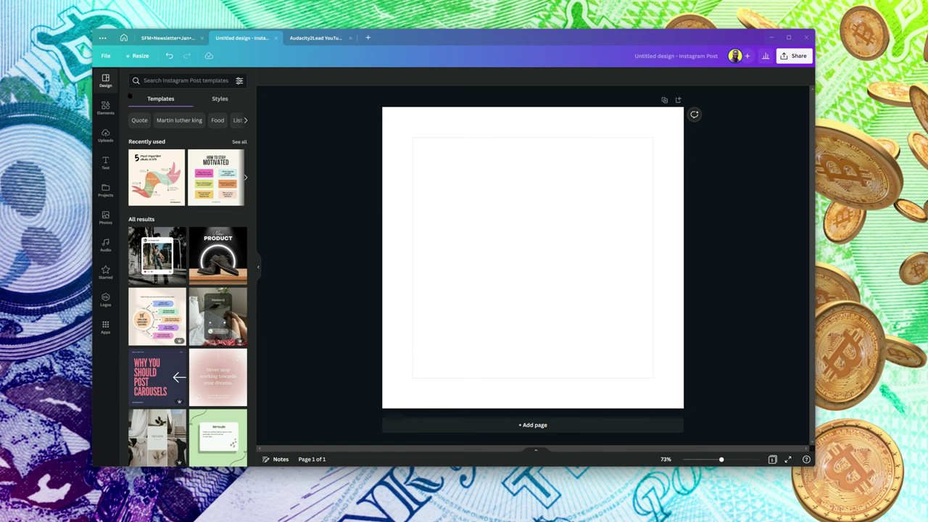
# - Apply the first All results template, the fashion 'Outfit of the day' post
pyautogui.click(220, 99)
pyautogui.click(168, 99)
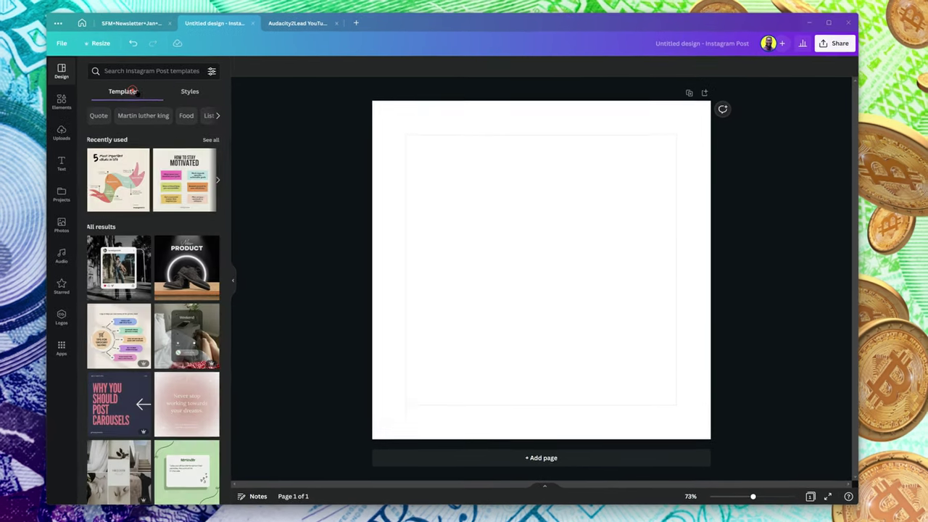
pyautogui.click(188, 91)
pyautogui.click(117, 91)
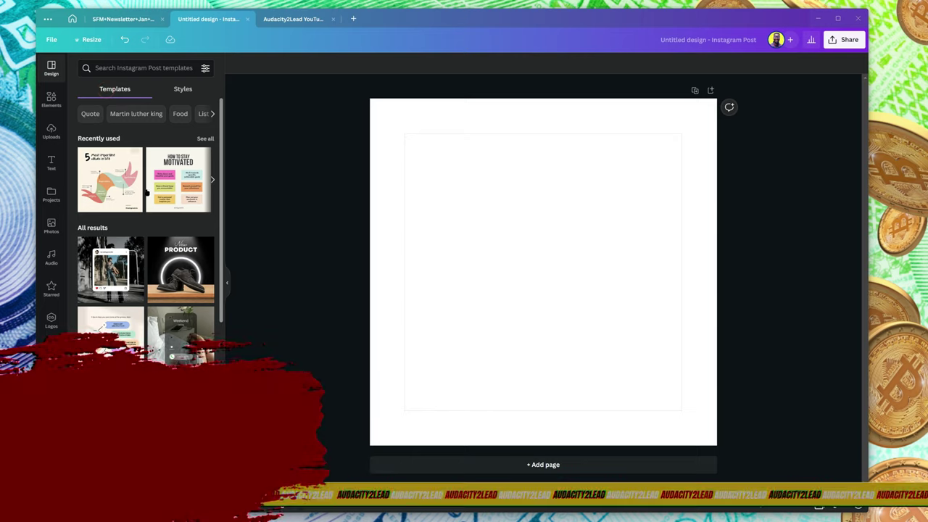
pyautogui.scroll(-2, 146, 192)
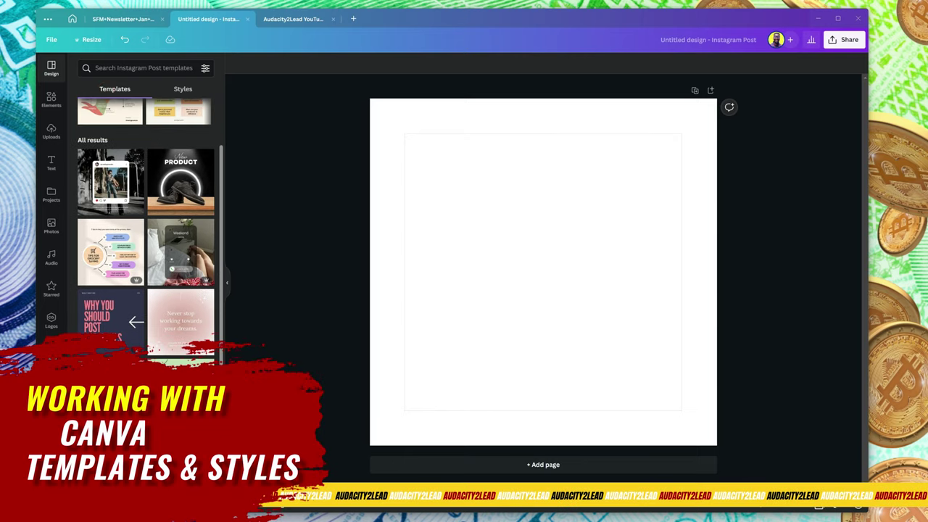
pyautogui.click(110, 181)
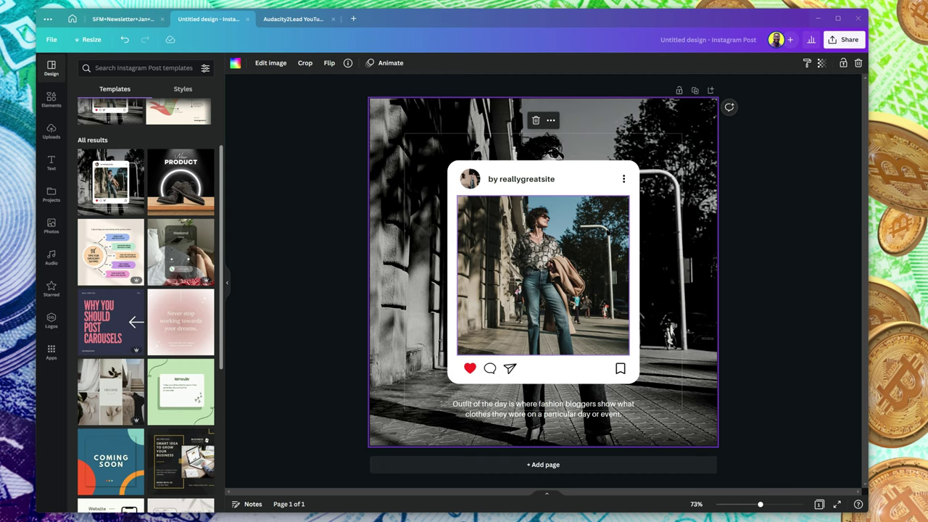
# - Apply the Squada One style to the card and shuffle its colours three times
pyautogui.click(187, 88)
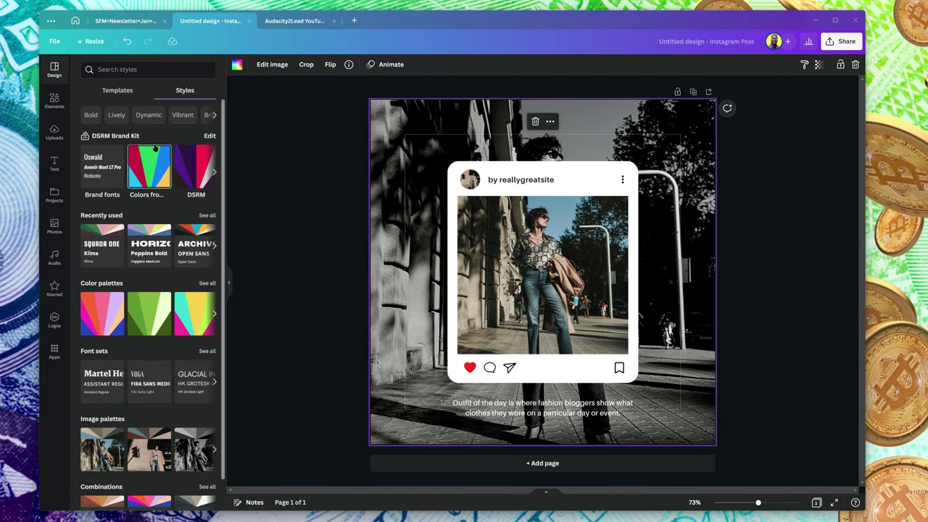
pyautogui.click(103, 251)
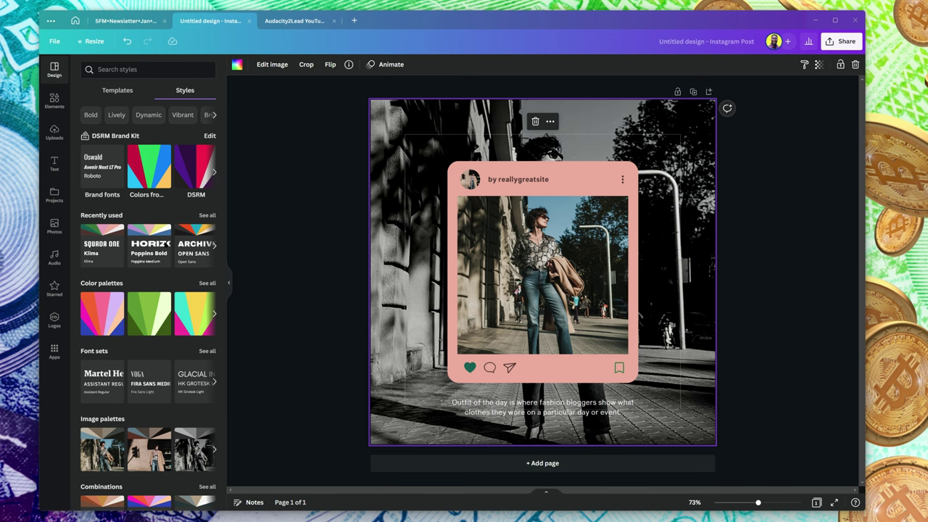
pyautogui.moveTo(94, 245)
pyautogui.click(93, 229)
pyautogui.click(93, 229)
pyautogui.click(92, 229)
# - Cycle the card through several colour schemes taken from its photo
pyautogui.click(149, 167)
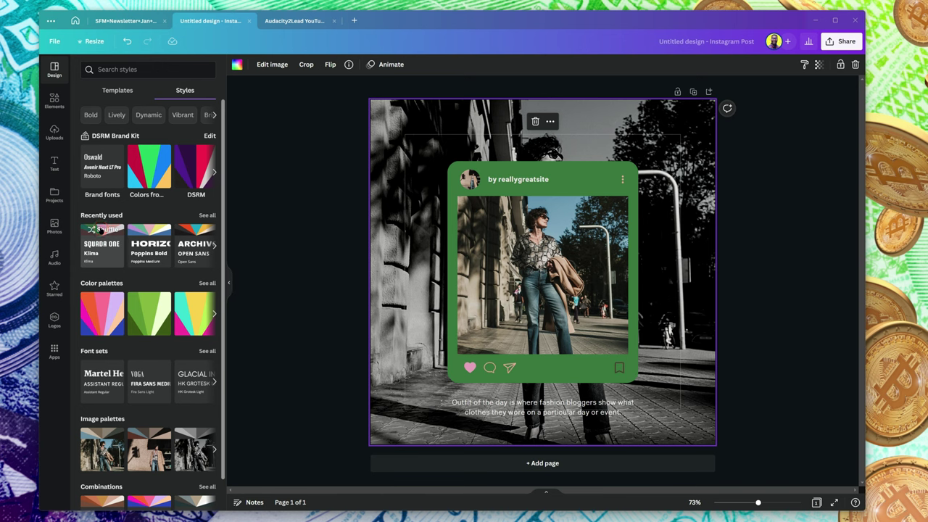
pyautogui.click(149, 167)
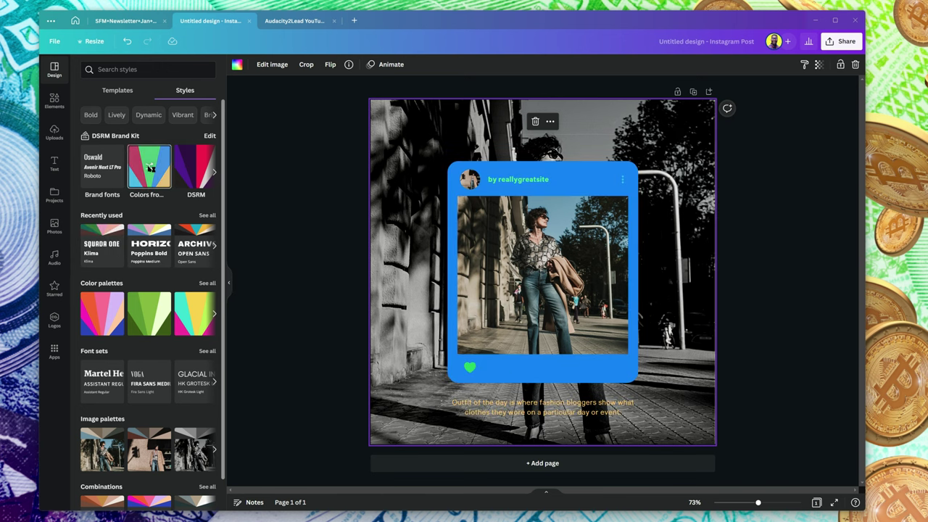
pyautogui.click(149, 167)
pyautogui.click(148, 167)
pyautogui.click(149, 167)
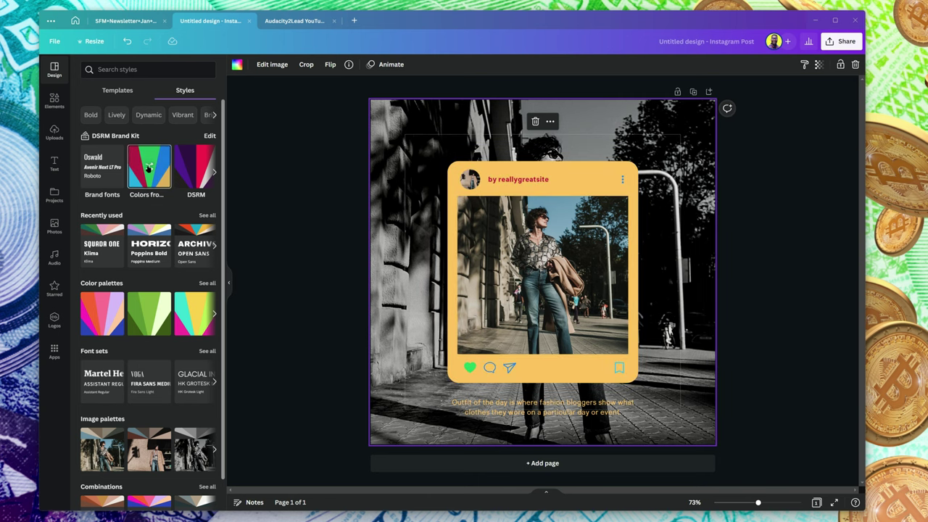
pyautogui.click(149, 166)
# - Try several brand font styles, then recolour the card yellow with photo colours
pyautogui.click(102, 167)
pyautogui.click(101, 166)
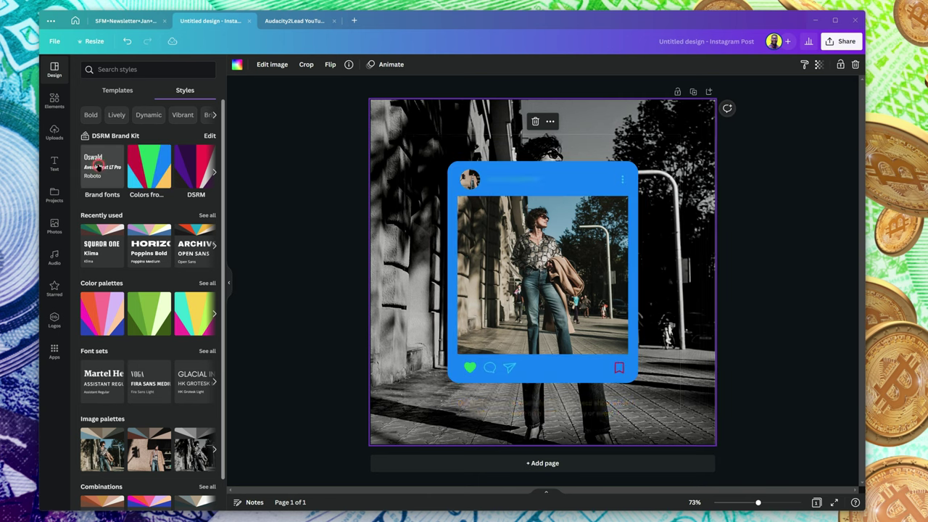
pyautogui.click(101, 159)
pyautogui.click(102, 157)
pyautogui.click(102, 159)
pyautogui.click(131, 170)
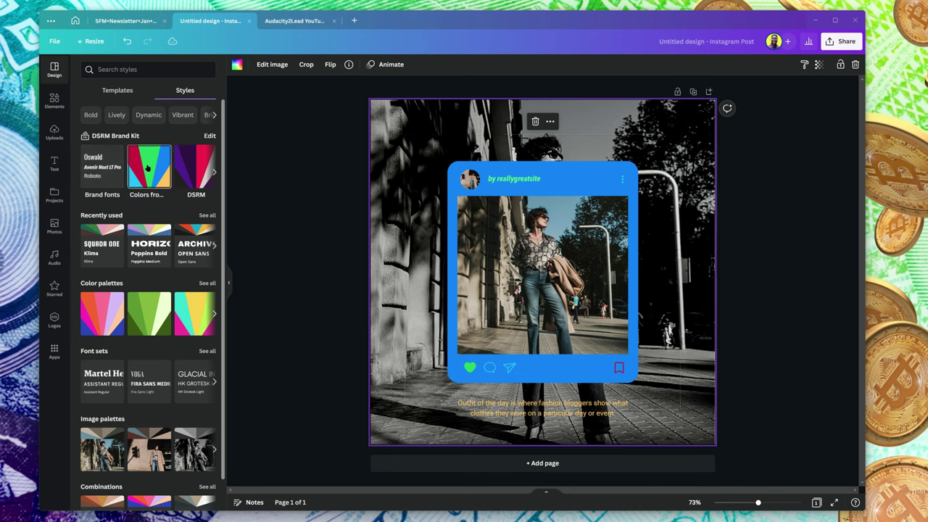
# - Load the first page of the Pink and Black Duo Tone carousel template
pyautogui.click(113, 93)
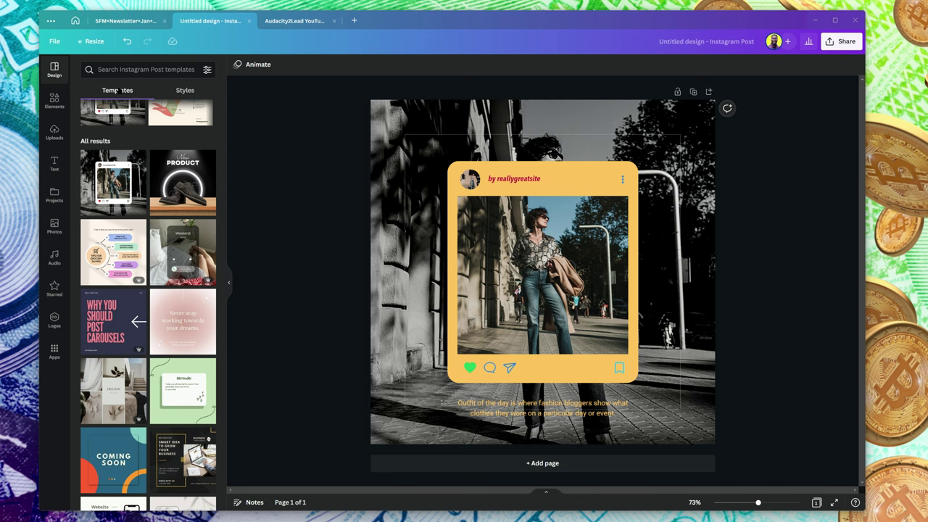
pyautogui.scroll(-3, 110, 145)
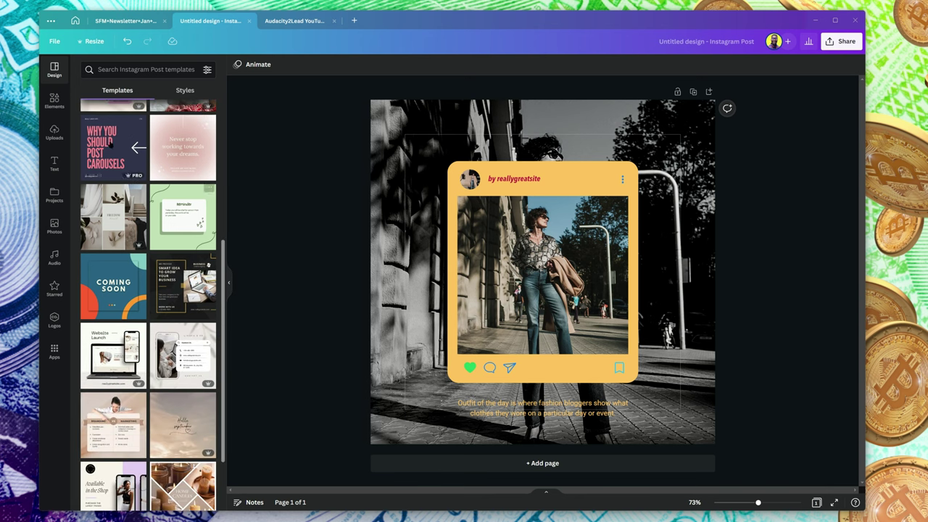
pyautogui.click(110, 143)
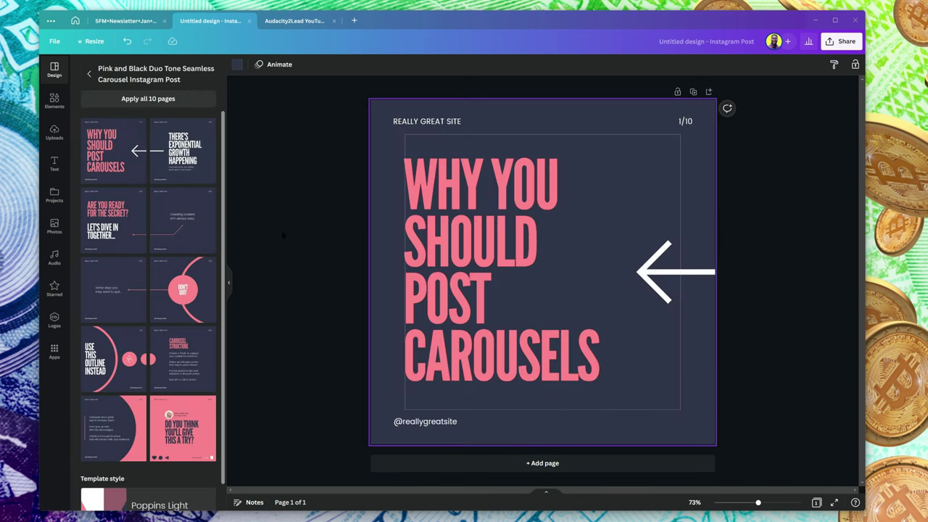
# - Try green and pink palettes, then recolour the design purple and red
pyautogui.click(89, 74)
pyautogui.click(179, 93)
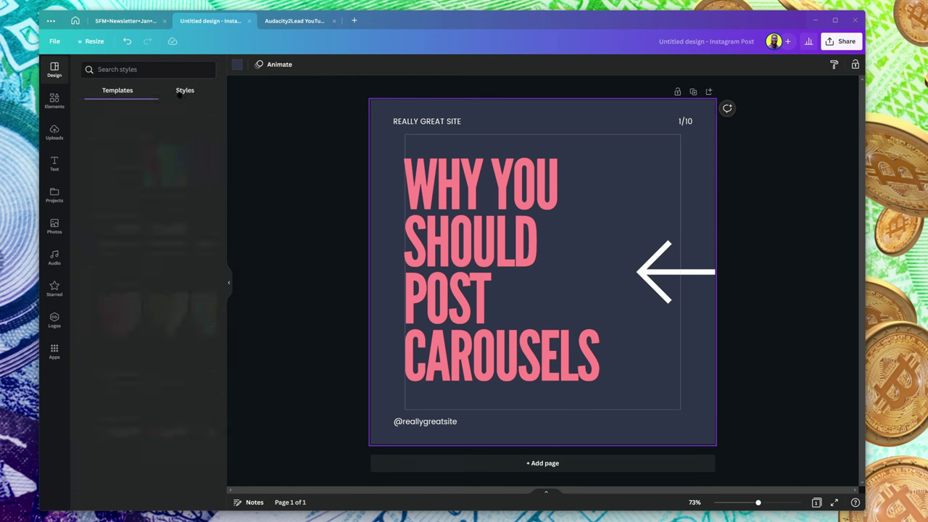
pyautogui.click(149, 313)
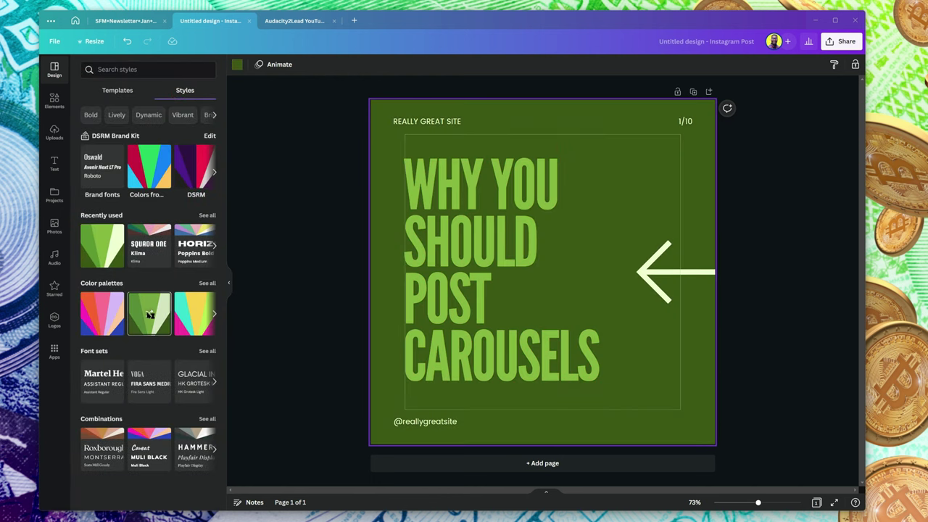
pyautogui.click(148, 313)
pyautogui.click(149, 313)
pyautogui.click(149, 314)
pyautogui.click(194, 315)
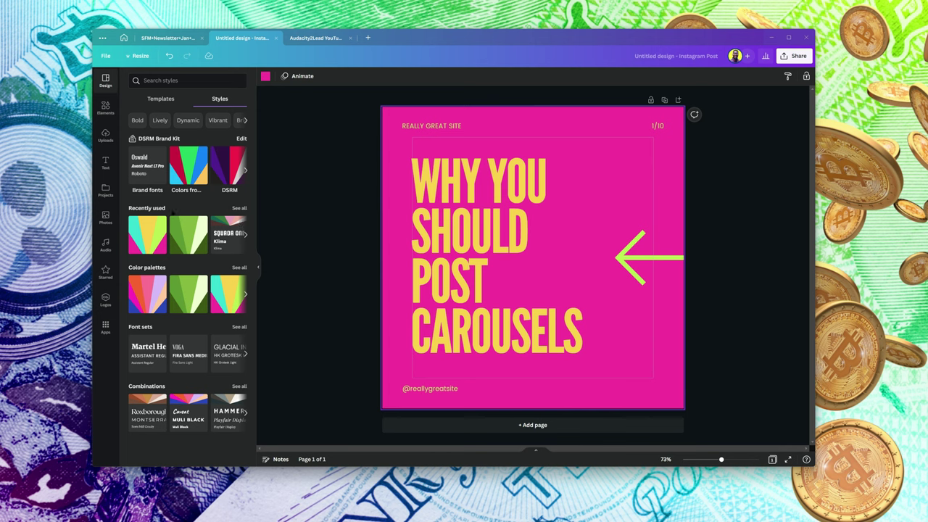
pyautogui.click(186, 235)
# - Make the carousel headline light grey
pyautogui.click(457, 216)
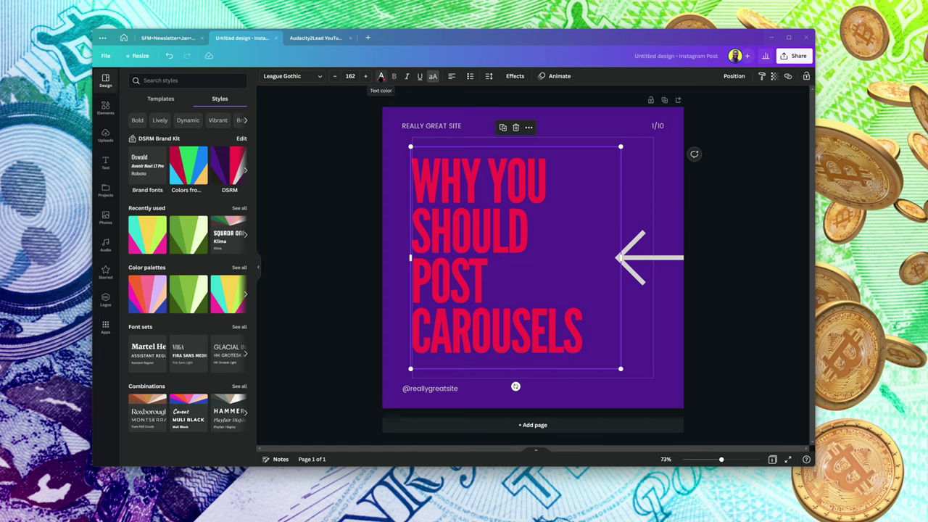
pyautogui.click(381, 76)
pyautogui.click(176, 116)
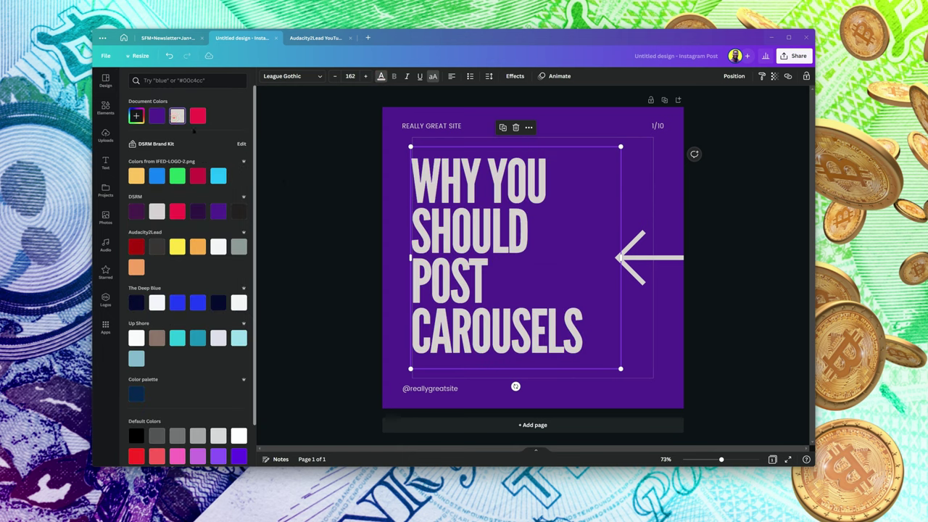
pyautogui.press('Escape')
# - Turn the white arrow graphic red
pyautogui.click(289, 184)
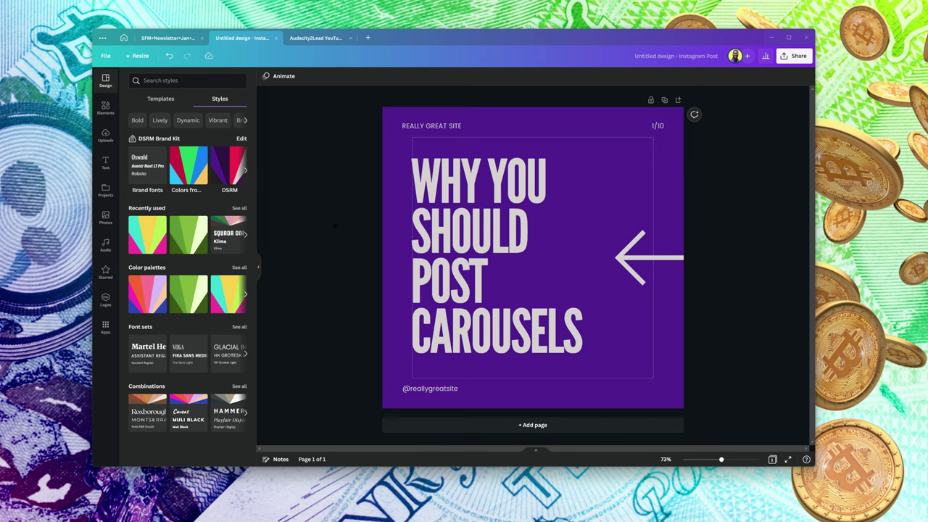
pyautogui.click(631, 261)
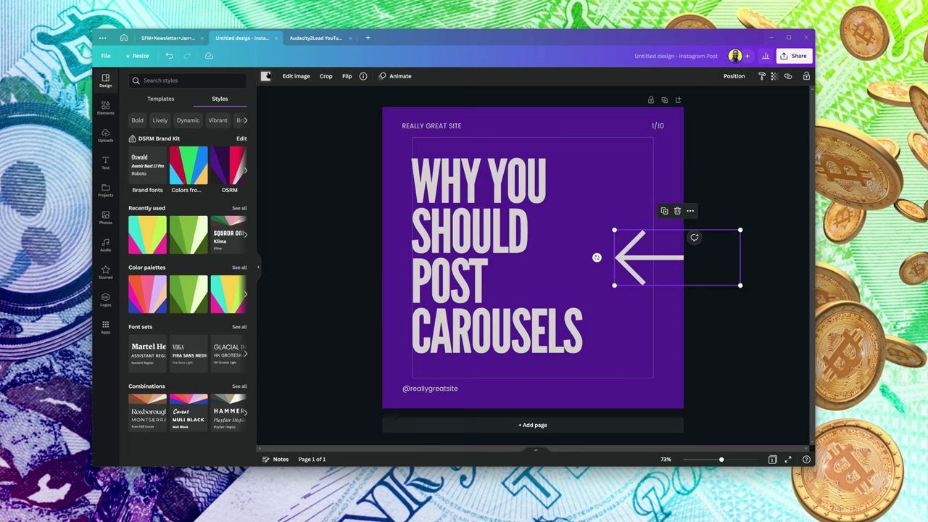
pyautogui.click(266, 75)
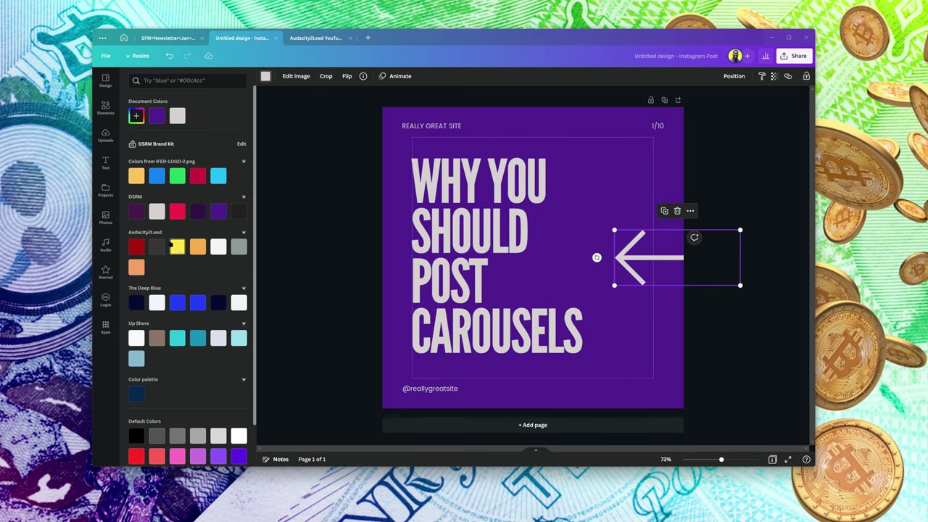
pyautogui.click(177, 211)
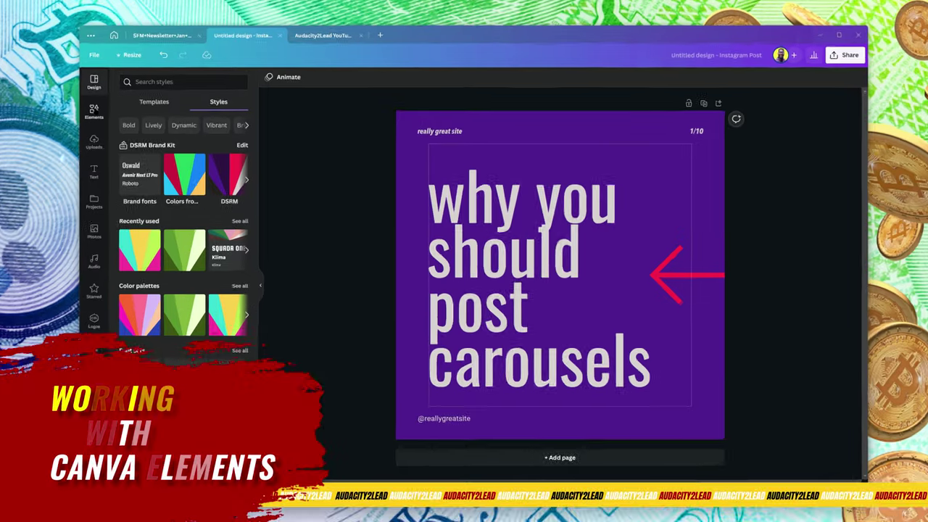
# - Add a halftone dot graphic, move it bottom-left, then delete it
pyautogui.click(94, 111)
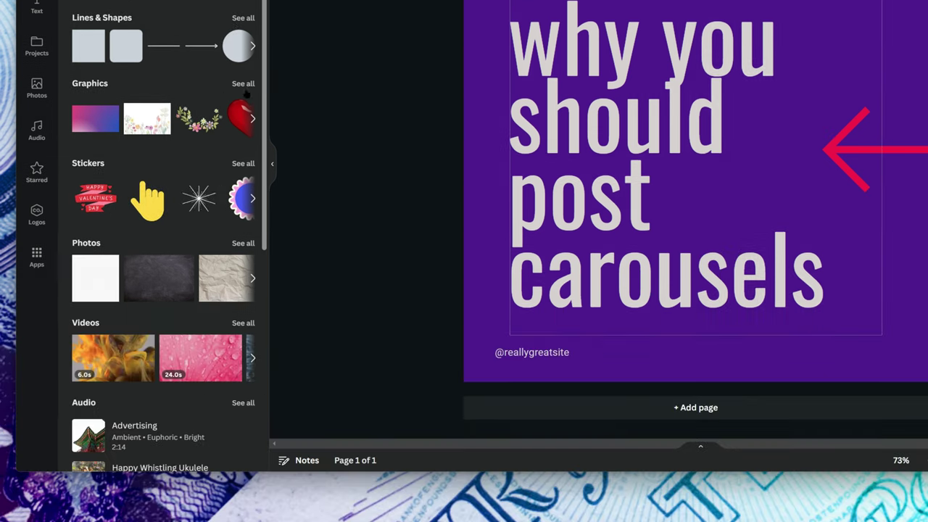
pyautogui.click(243, 295)
pyautogui.scroll(10, 192, 258)
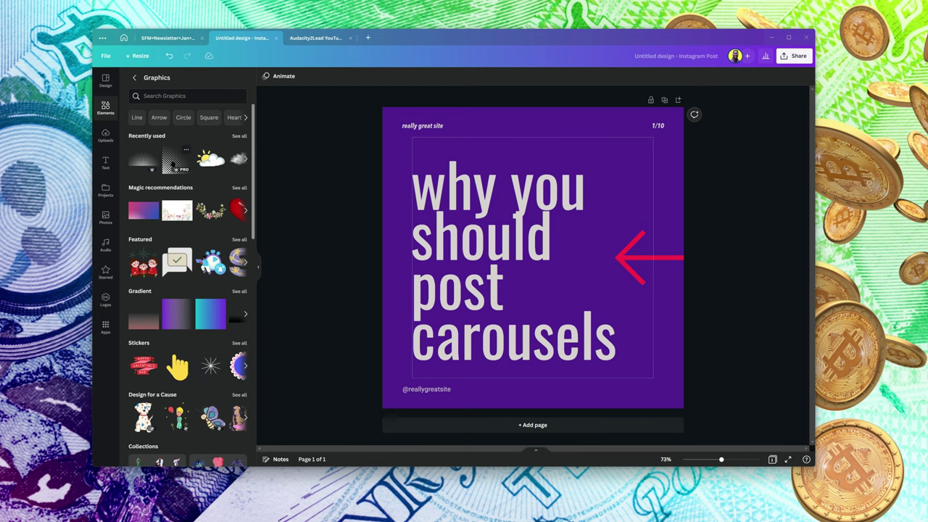
pyautogui.click(174, 161)
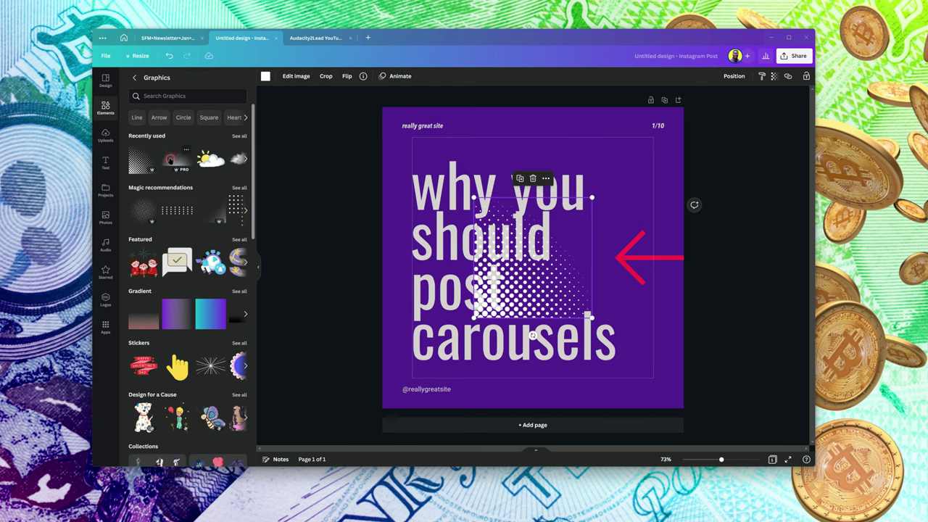
pyautogui.moveTo(524, 283); pyautogui.dragTo(421, 393)
pyautogui.click(428, 286)
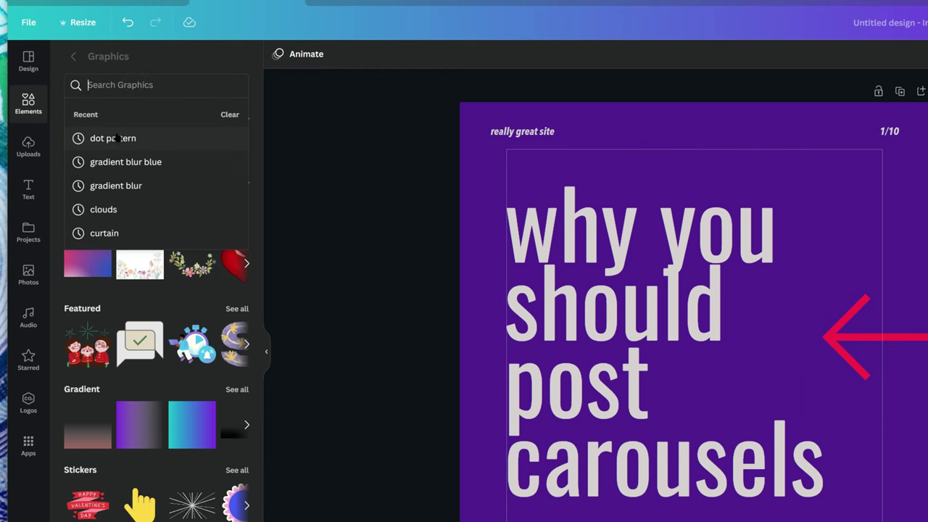
# - Add a grey cloud graphic, move it top-left and enlarge it, then delete it
pyautogui.click(102, 209)
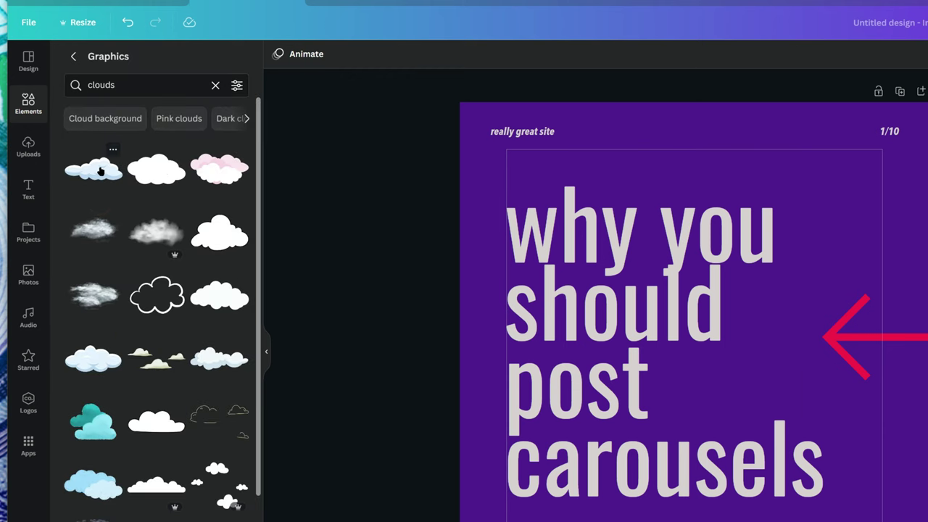
pyautogui.click(97, 221)
pyautogui.moveTo(779, 325); pyautogui.dragTo(831, 153)
pyautogui.moveTo(620, 140); pyautogui.dragTo(457, 125)
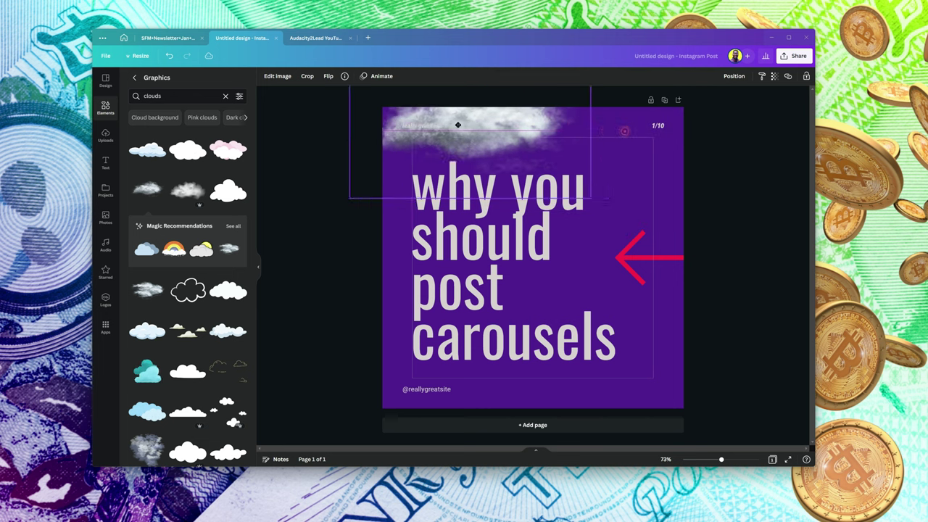
pyautogui.moveTo(555, 198); pyautogui.dragTo(556, 236)
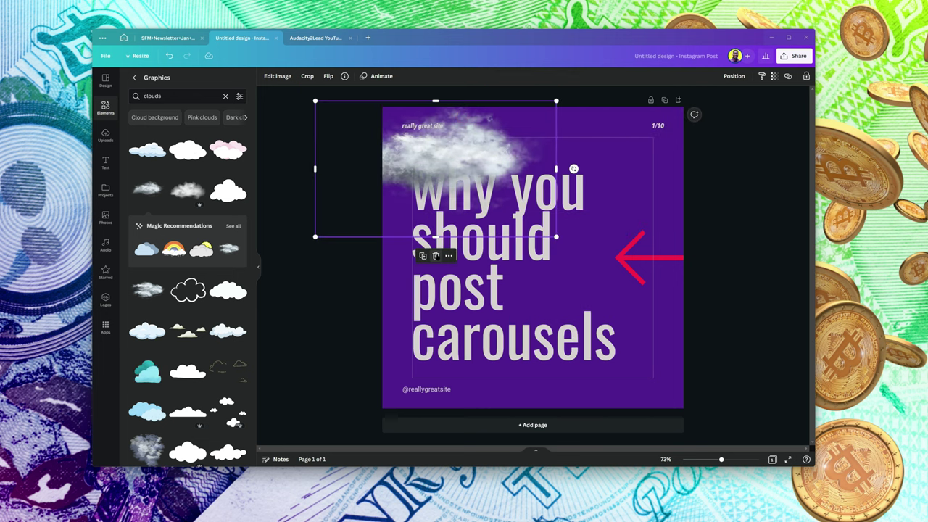
pyautogui.press('Delete')
pyautogui.click(158, 96)
# - Run a new graphics search and add the smiling headphone-wearing boy emoji
pyautogui.doubleClick(158, 96)
pyautogui.press('BackSpace')
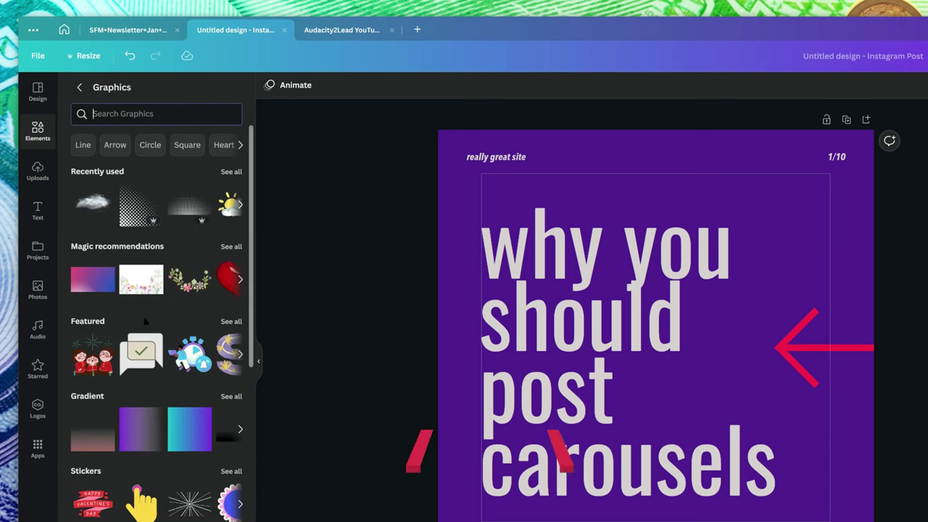
pyautogui.write('chord')
pyautogui.press('Return')
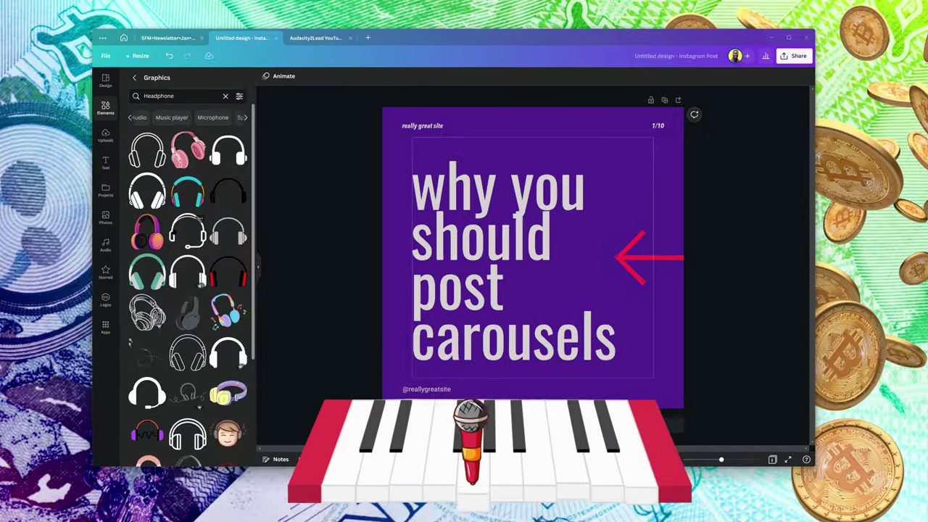
pyautogui.scroll(-3, 187, 283)
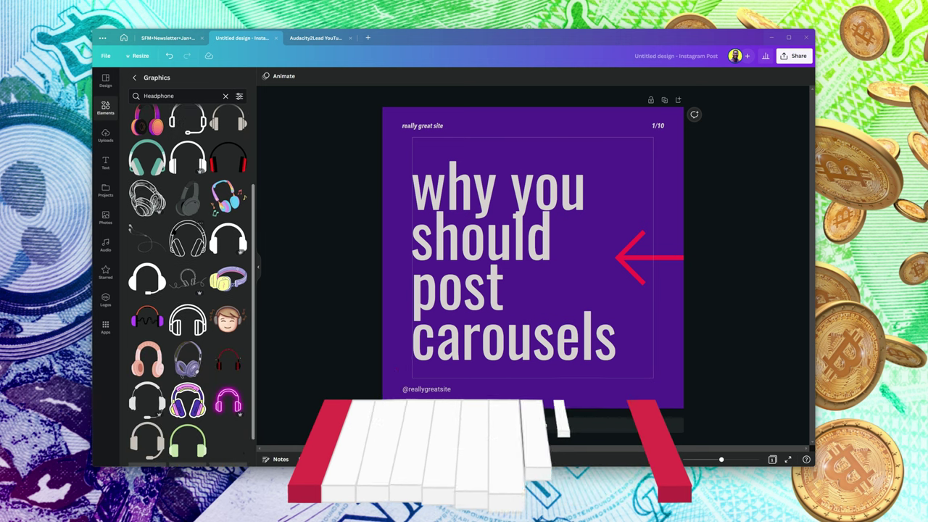
pyautogui.scroll(-3, 188, 283)
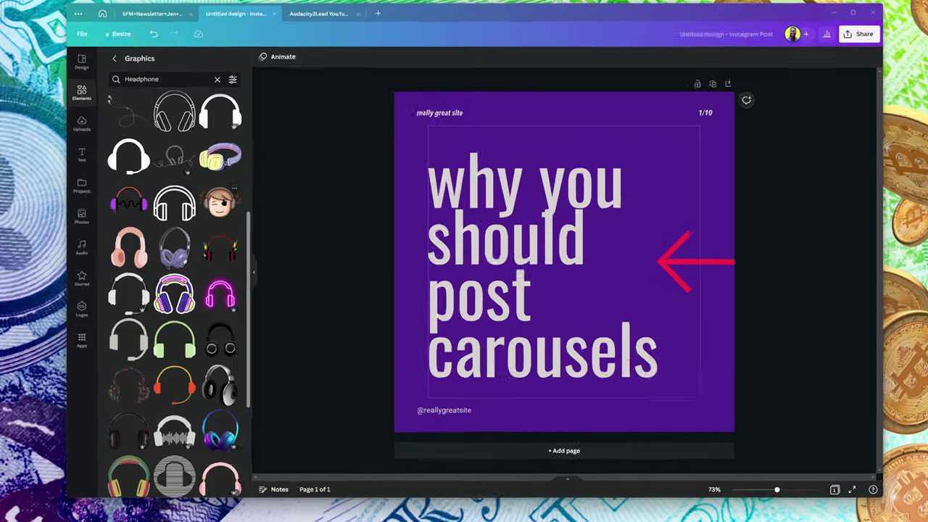
pyautogui.click(229, 207)
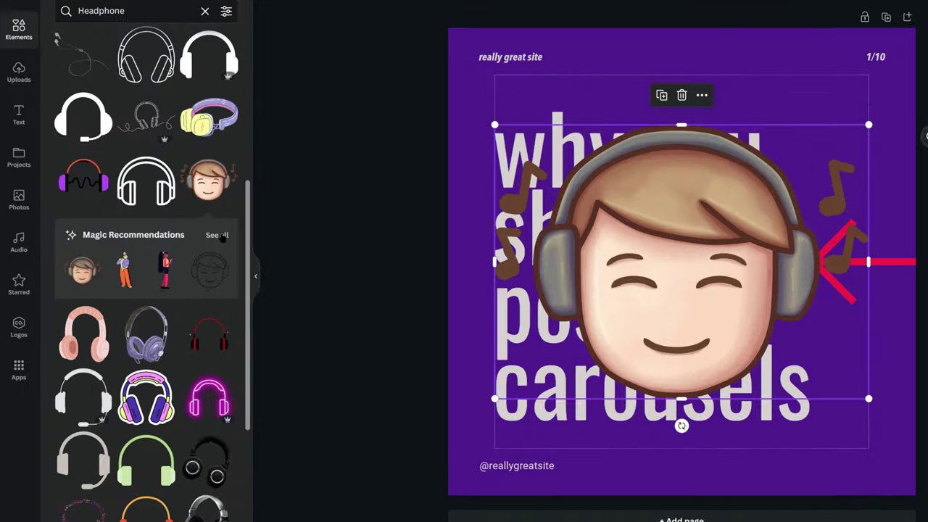
# - Replace the headphone face with a shrunk headset avatar beside the headline's right side
pyautogui.click(233, 240)
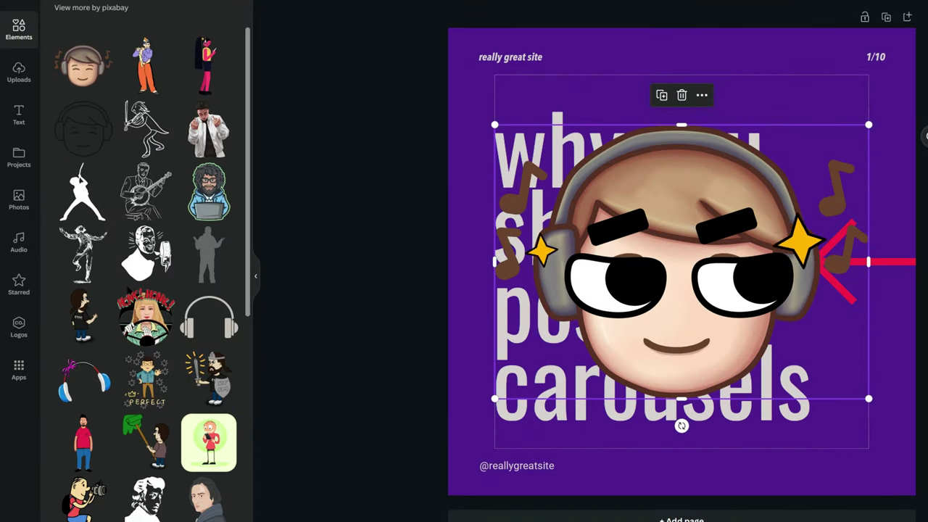
pyautogui.scroll(-5, 125, 89)
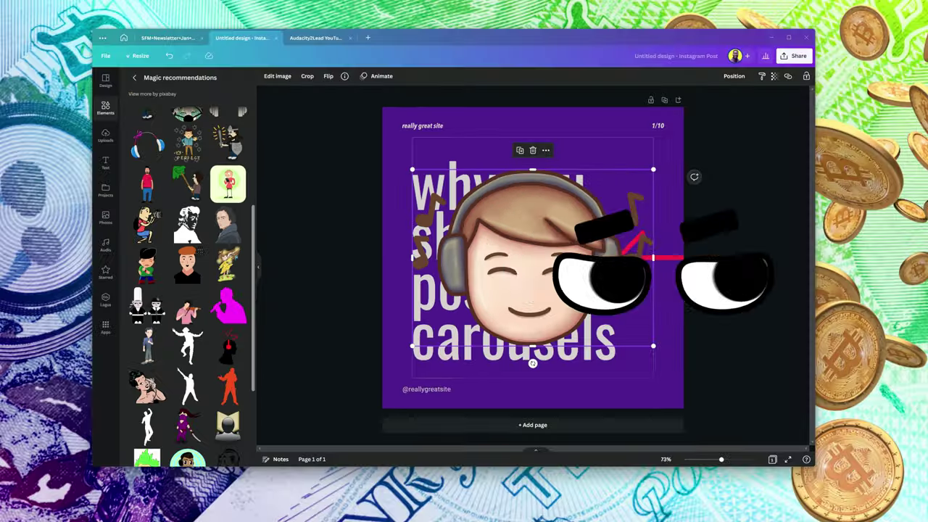
pyautogui.scroll(-3, 187, 283)
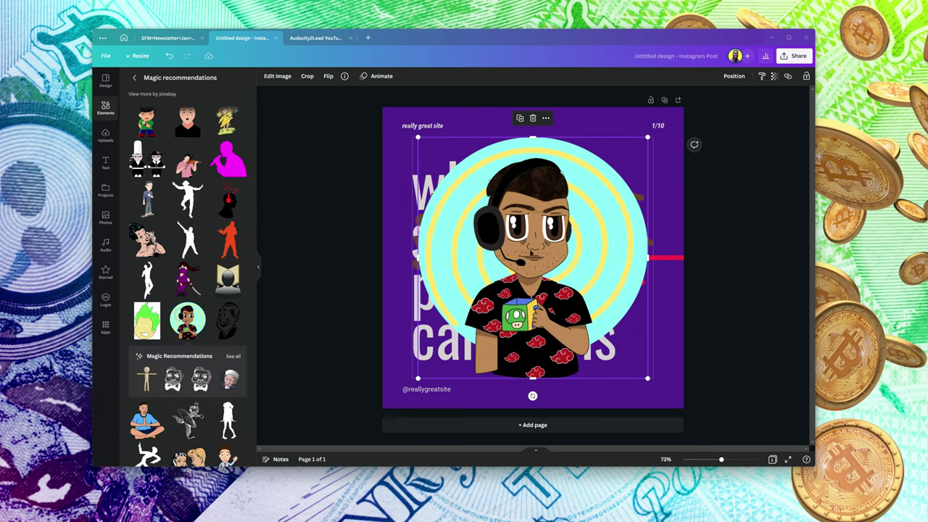
pyautogui.moveTo(646, 137); pyautogui.dragTo(533, 260)
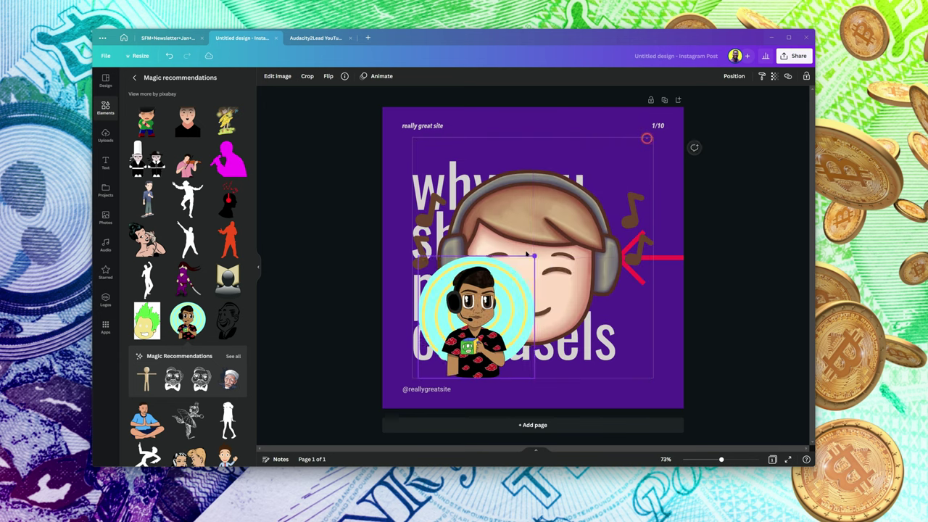
pyautogui.click(572, 233)
pyautogui.click(533, 150)
pyautogui.click(491, 355)
pyautogui.moveTo(490, 355); pyautogui.dragTo(641, 290)
pyautogui.click(348, 285)
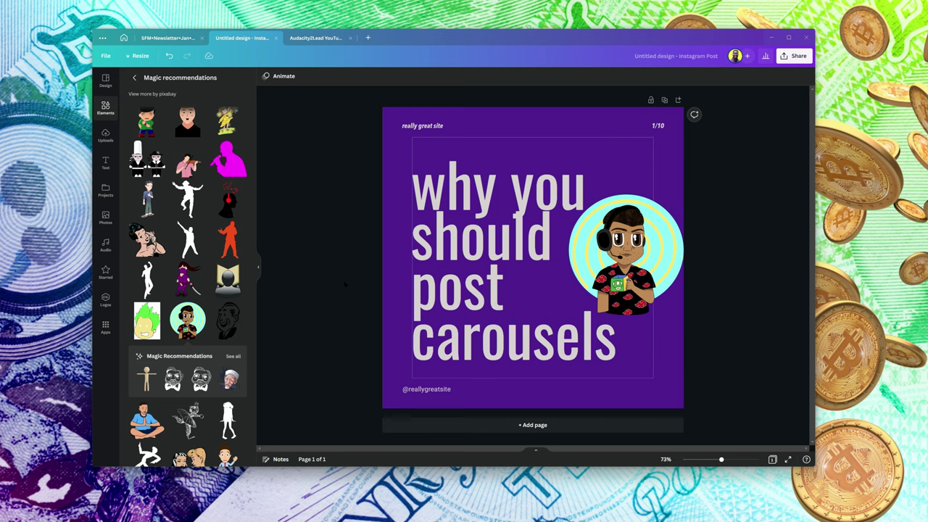
# - Filter the cloud graphics by the custom colour #AA0000
pyautogui.scroll(-5, 189, 290)
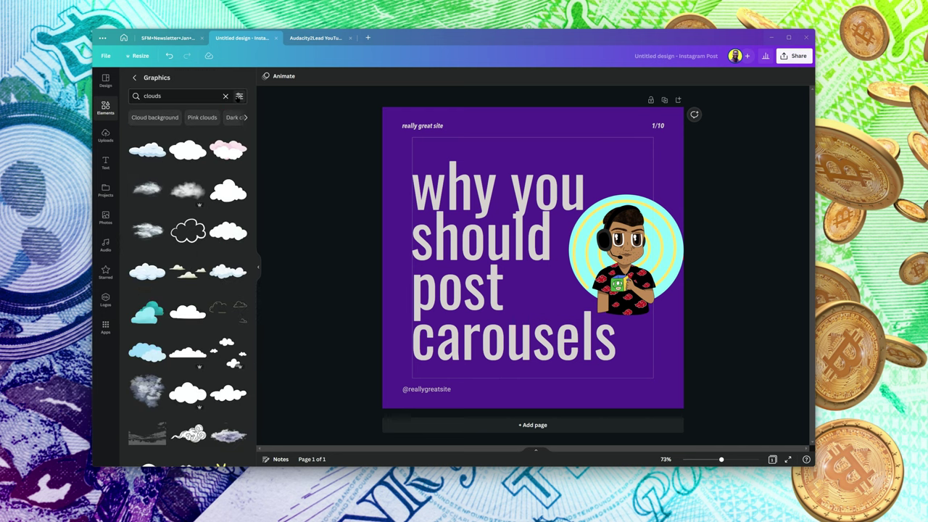
pyautogui.click(239, 95)
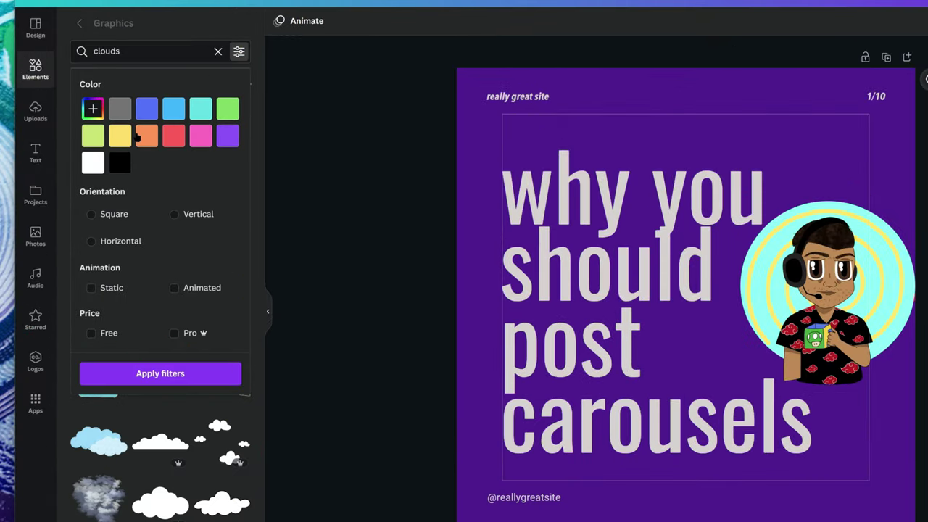
pyautogui.click(93, 108)
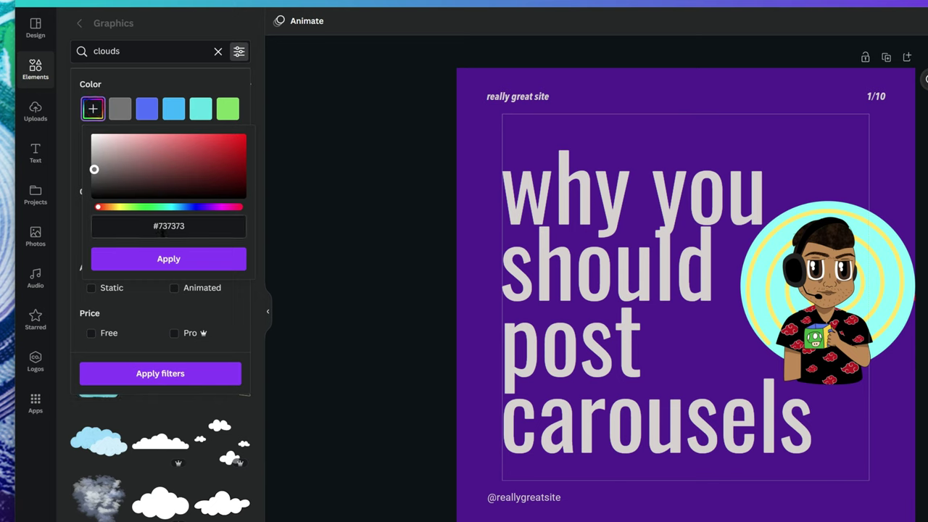
pyautogui.write('#A')
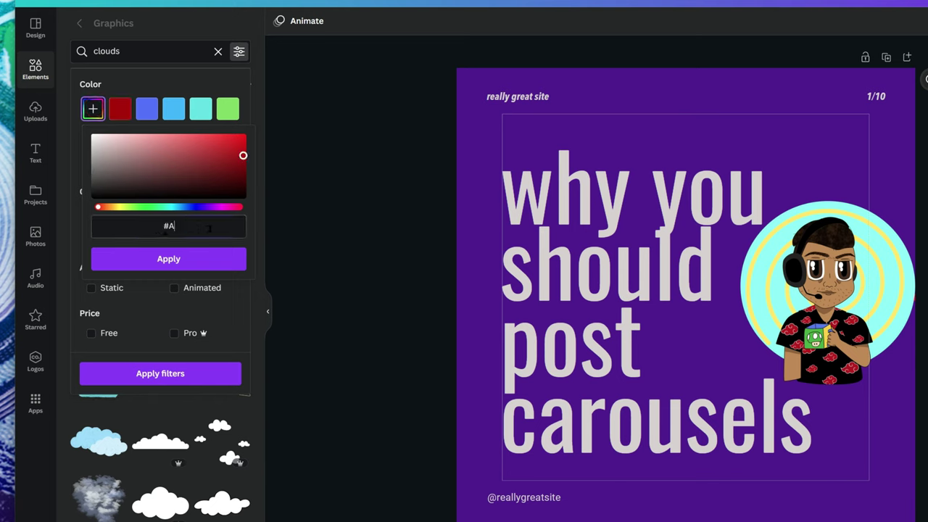
pyautogui.write('A00000')
pyautogui.press('Return')
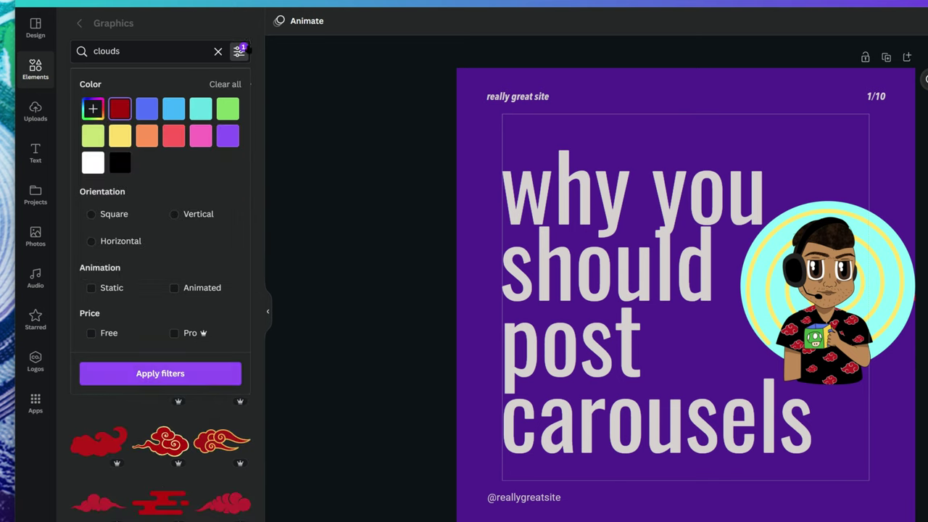
pyautogui.click(159, 373)
# - Add the red browser-cloud graphic over 'why you should', then delete it
pyautogui.scroll(-15, 157, 181)
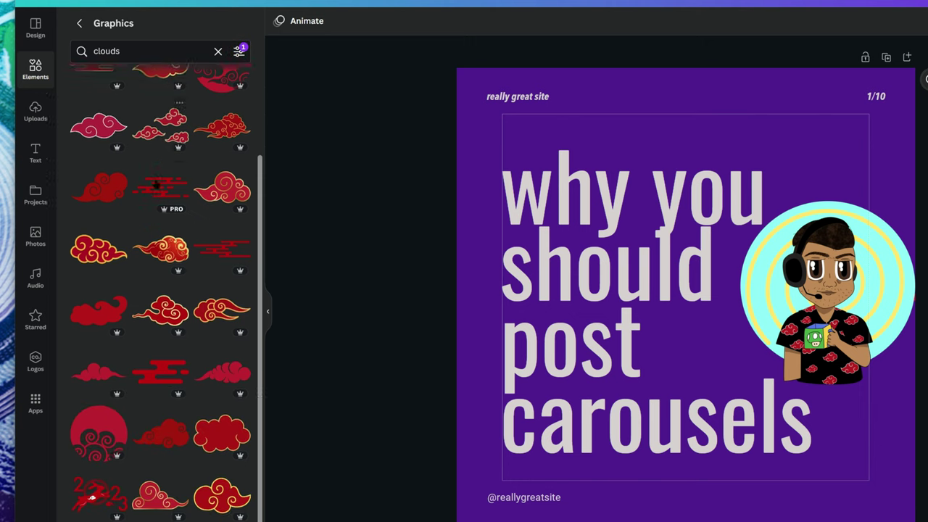
pyautogui.scroll(-10, 157, 184)
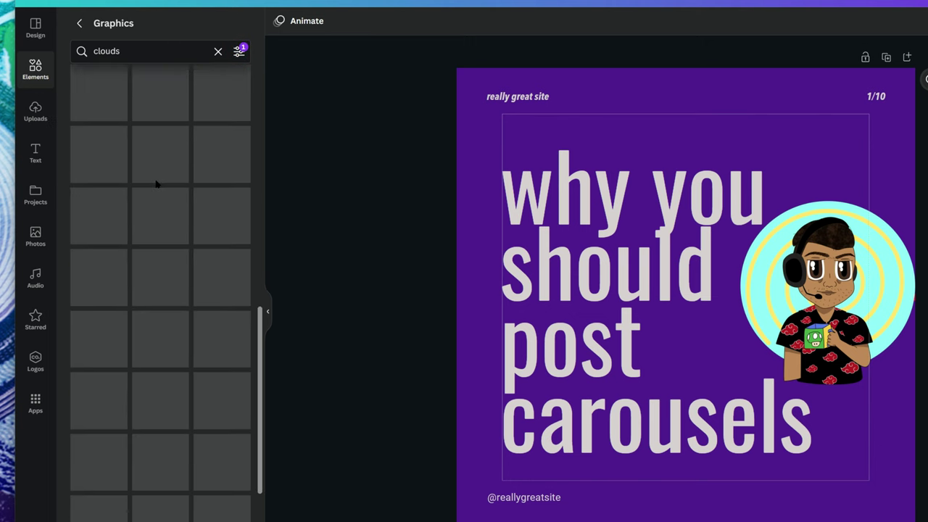
pyautogui.click(222, 292)
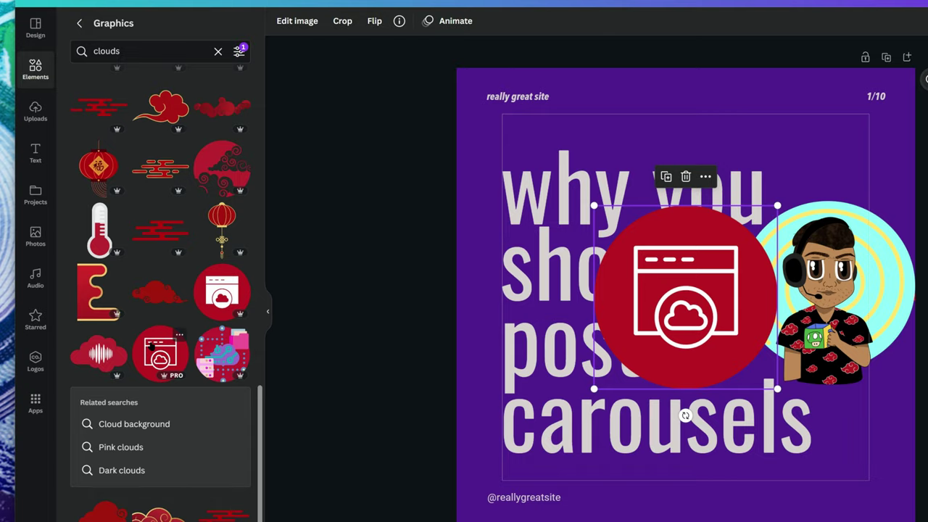
pyautogui.moveTo(683, 280); pyautogui.dragTo(593, 230)
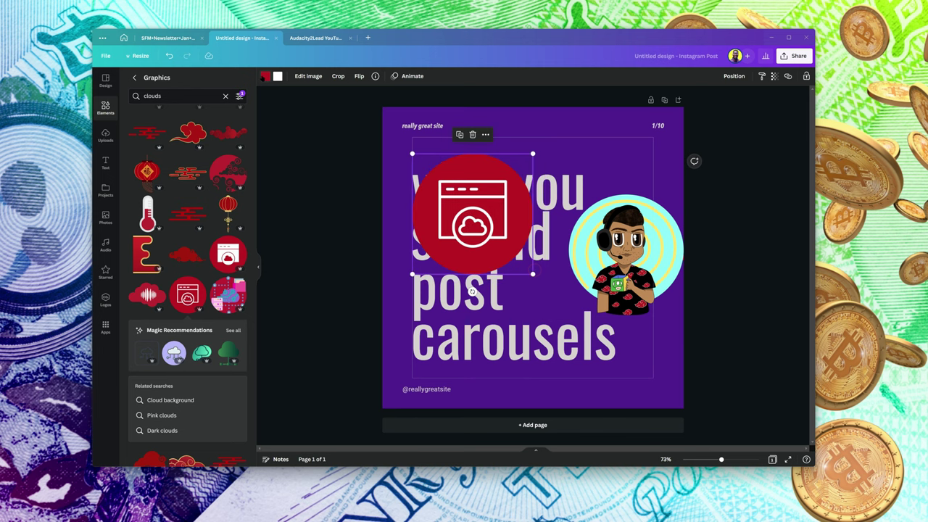
pyautogui.click(266, 75)
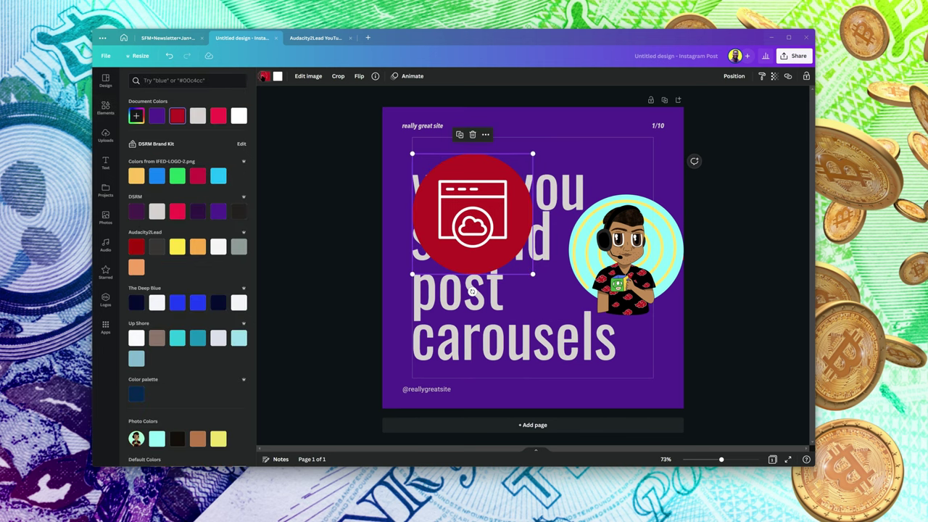
pyautogui.press('Delete')
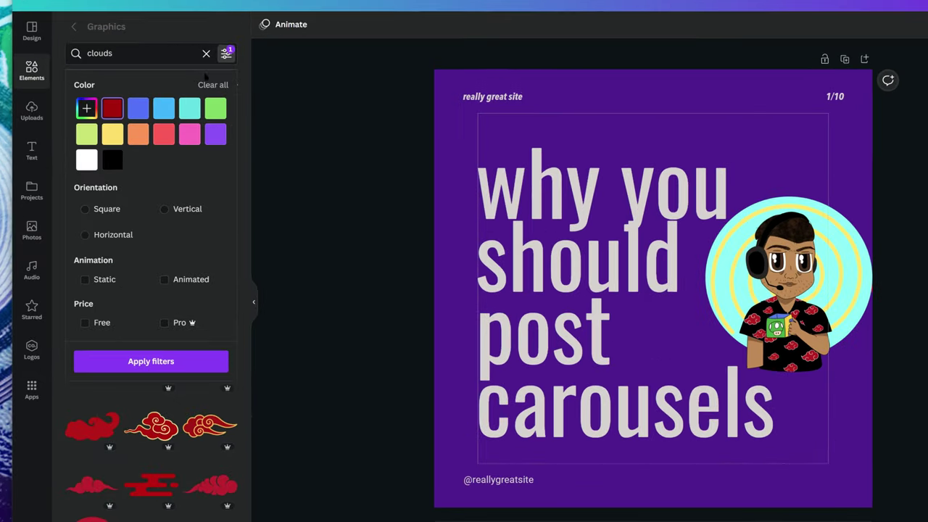
# - Try static, animated and Pro filters on cloud results, then clear all filters
pyautogui.click(210, 85)
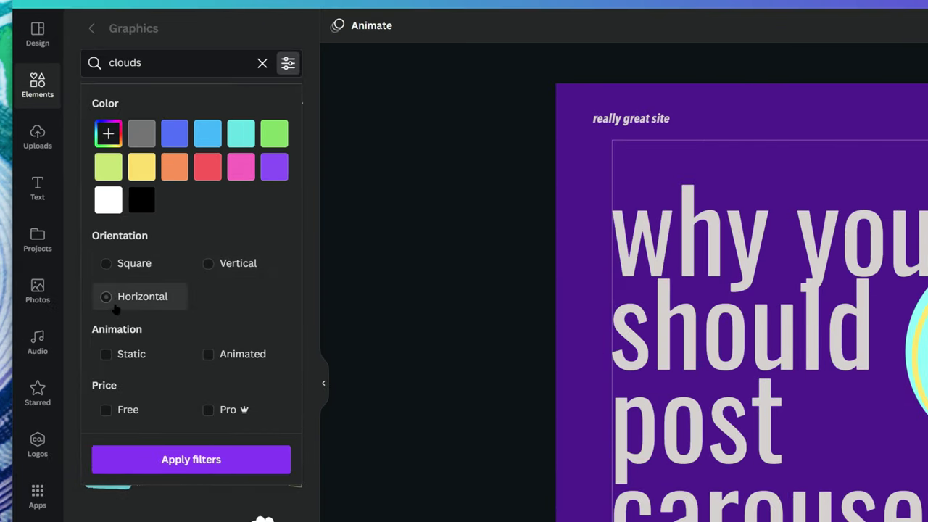
pyautogui.click(125, 361)
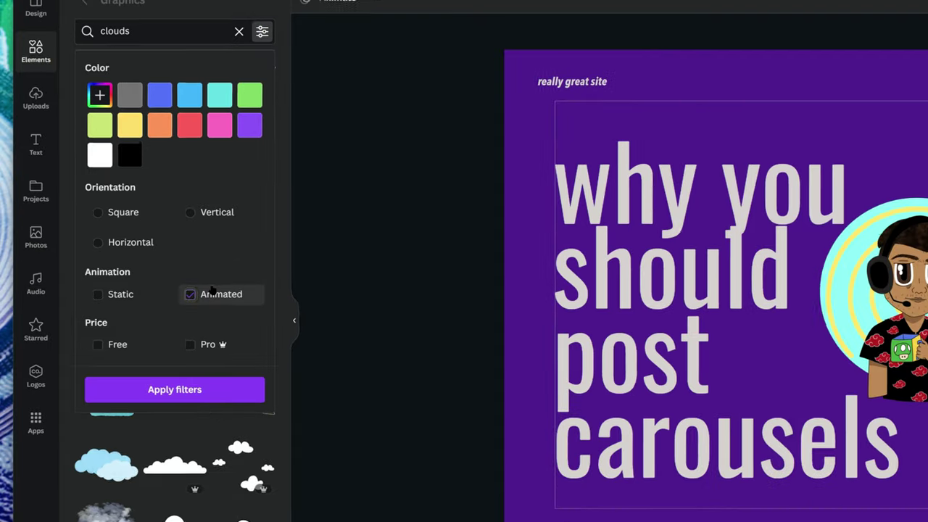
pyautogui.click(230, 350)
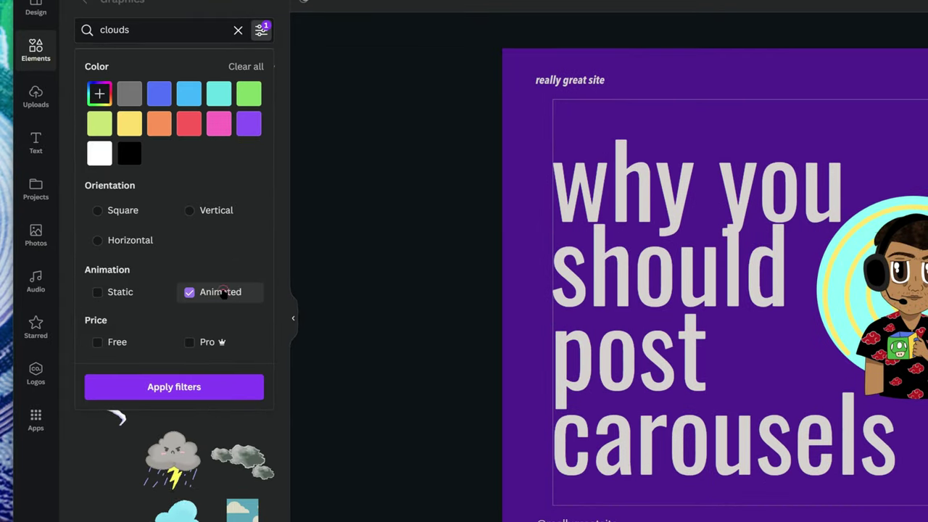
pyautogui.click(190, 291)
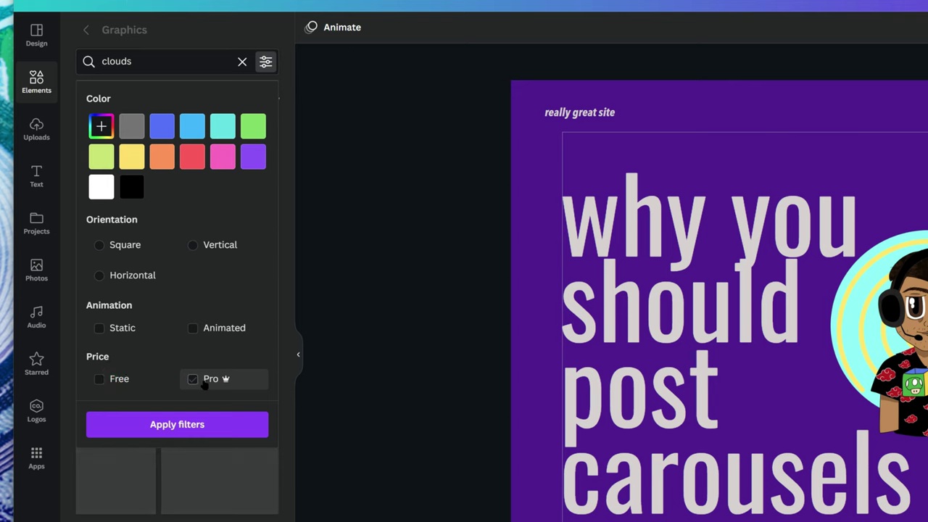
pyautogui.click(199, 282)
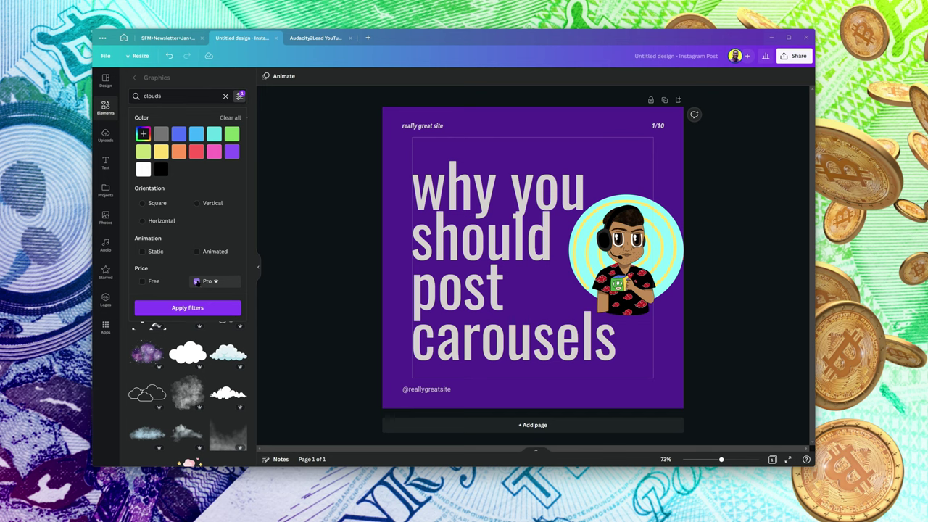
pyautogui.click(196, 282)
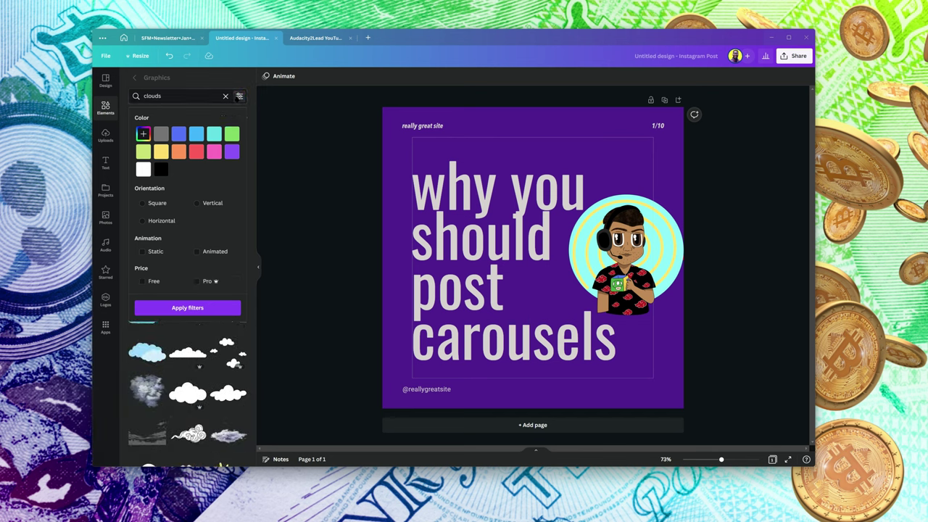
pyautogui.click(239, 95)
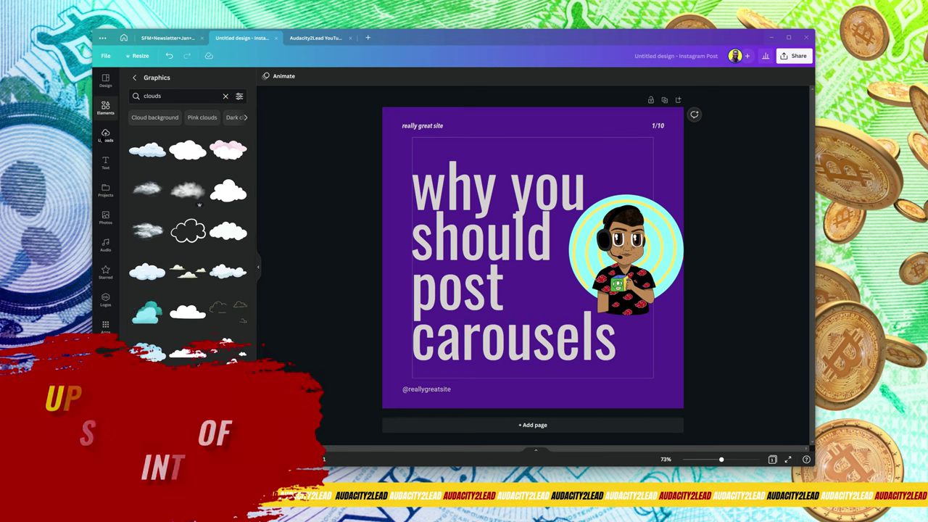
# - Upload a file from the computer via the Canva home page
pyautogui.click(106, 135)
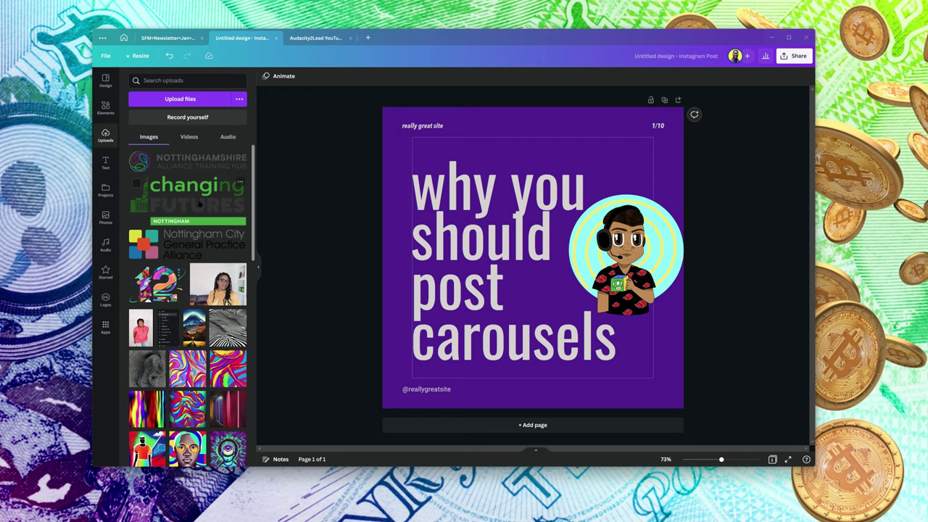
pyautogui.click(123, 38)
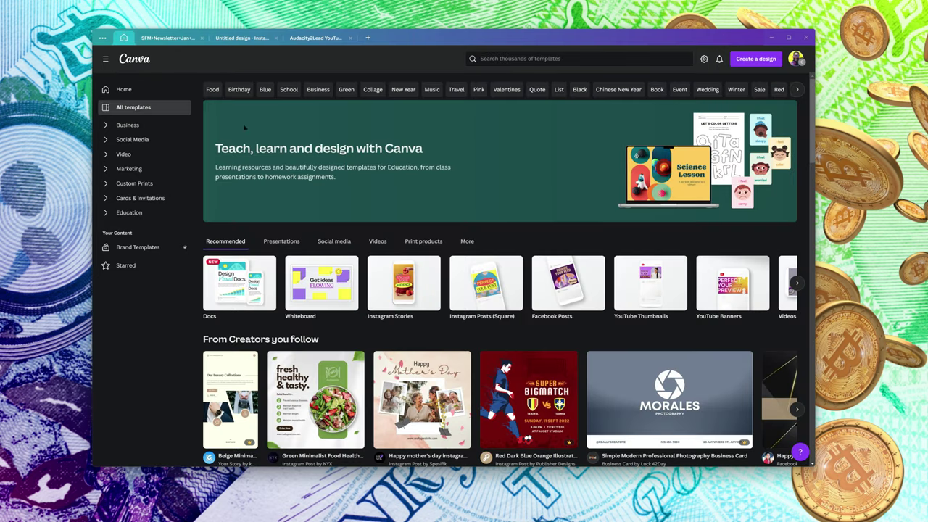
pyautogui.click(123, 89)
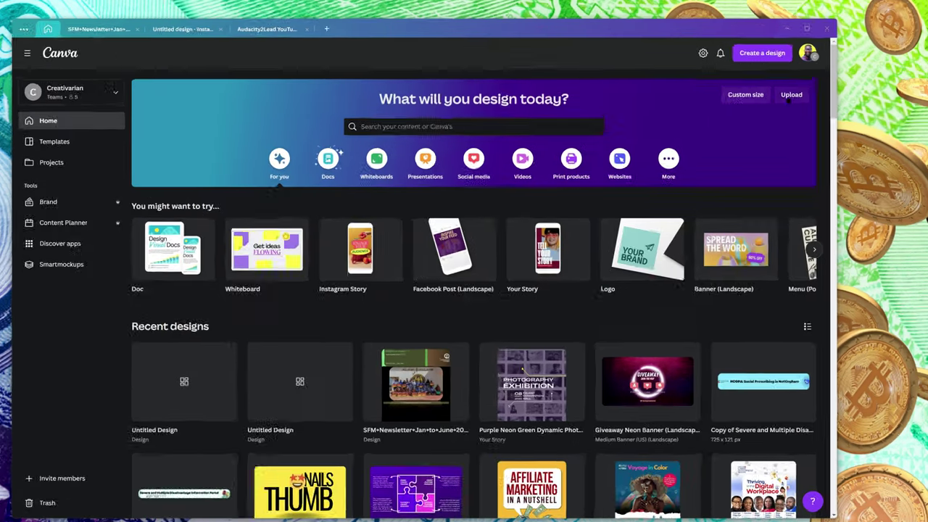
pyautogui.click(791, 97)
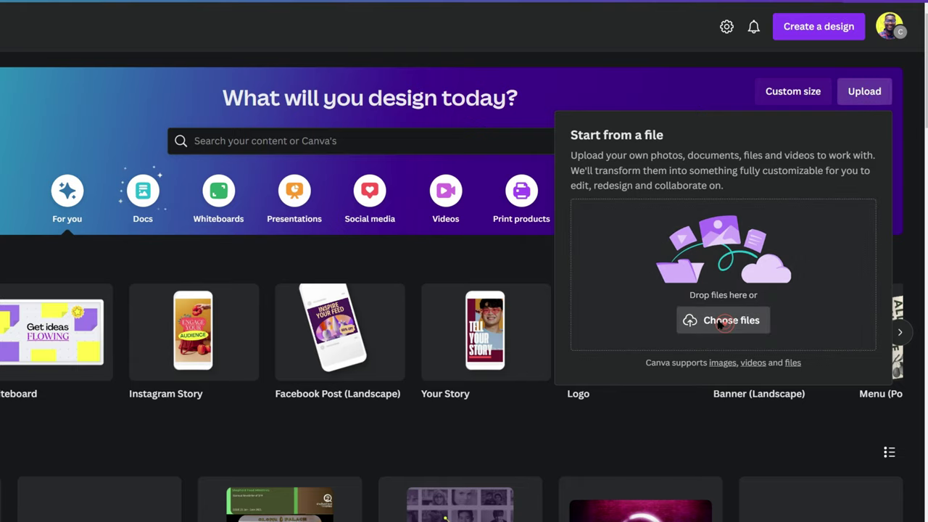
pyautogui.click(721, 325)
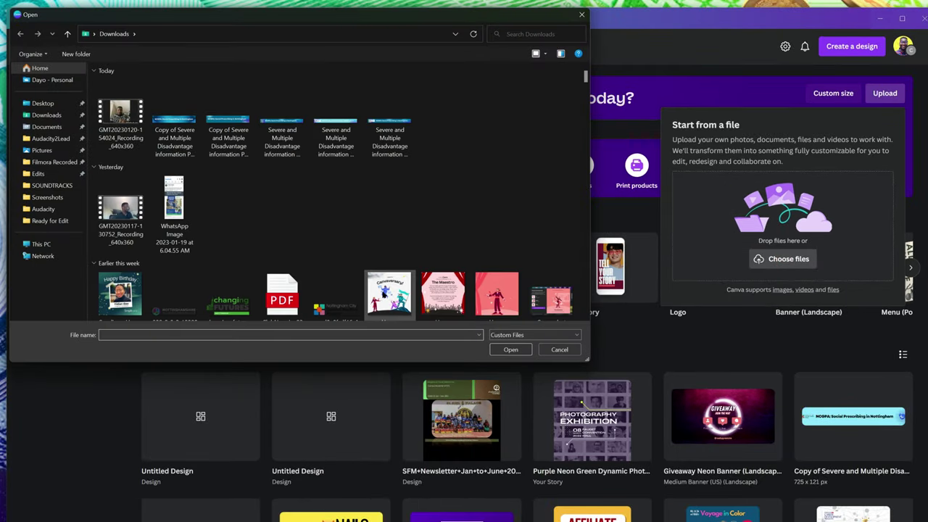
pyautogui.click(389, 294)
pyautogui.click(510, 350)
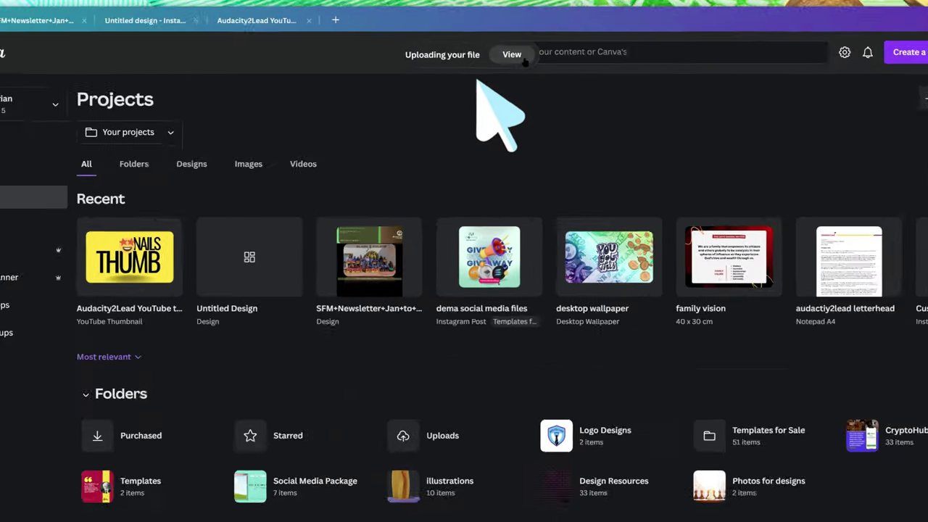
# - Preview the Happy Canvaversary video, then return to the carousel post design
pyautogui.scroll(-15, 497, 104)
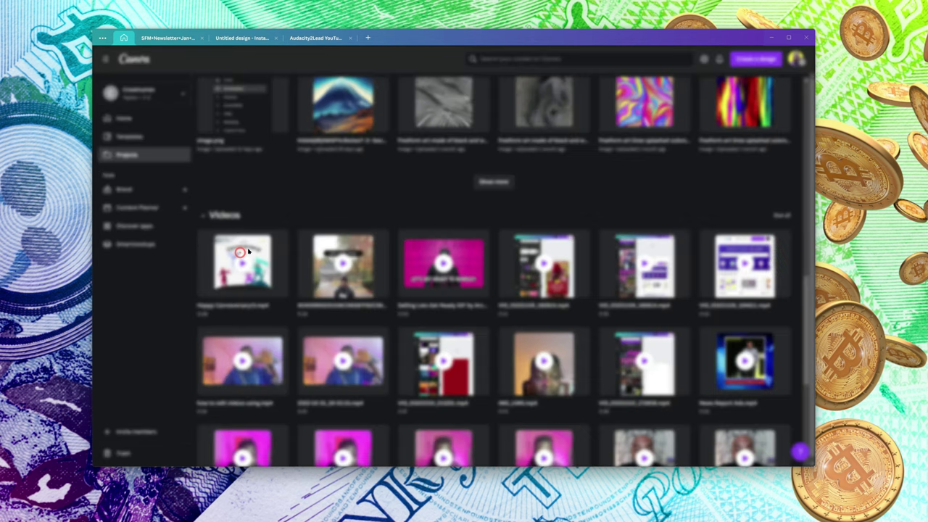
pyautogui.click(240, 255)
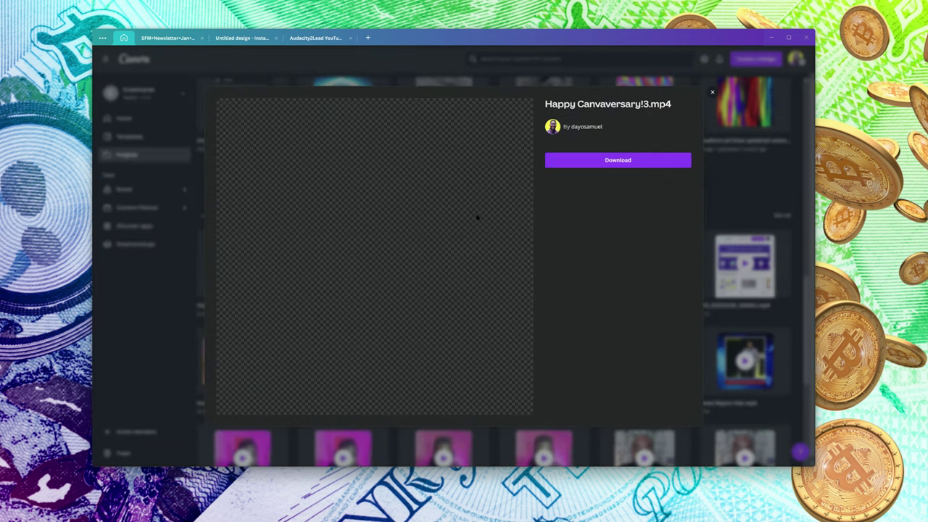
pyautogui.click(247, 40)
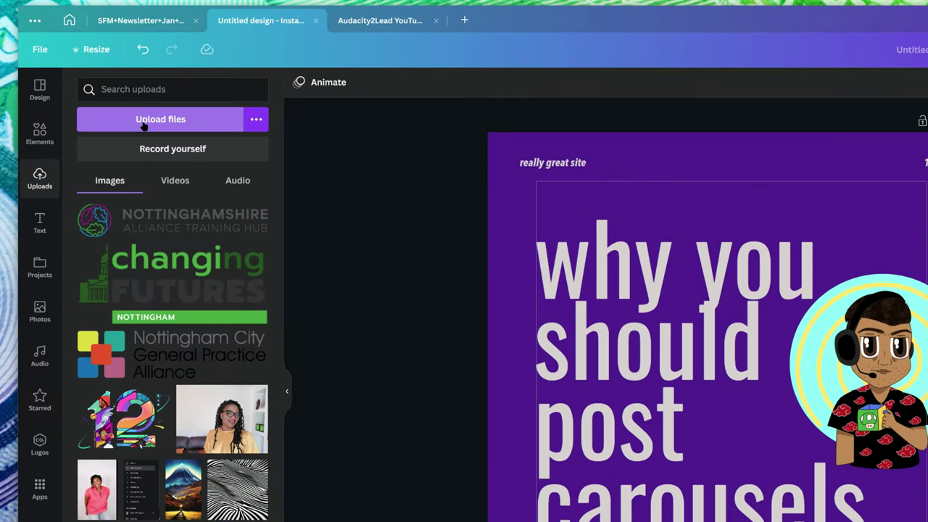
# - Upload the Happy Birthday post file from Downloads
pyautogui.click(180, 99)
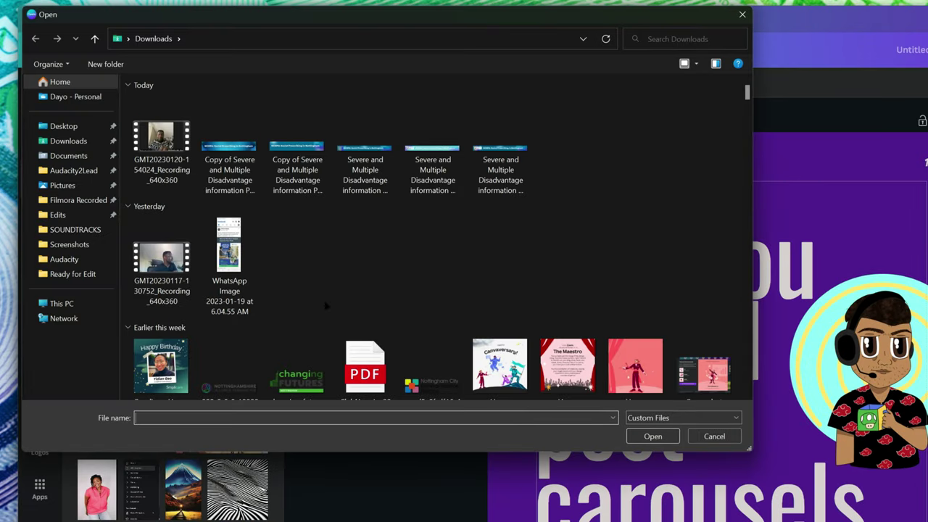
pyautogui.click(161, 366)
pyautogui.keyDown('shift'); pyautogui.click(432, 370); pyautogui.keyUp('shift')
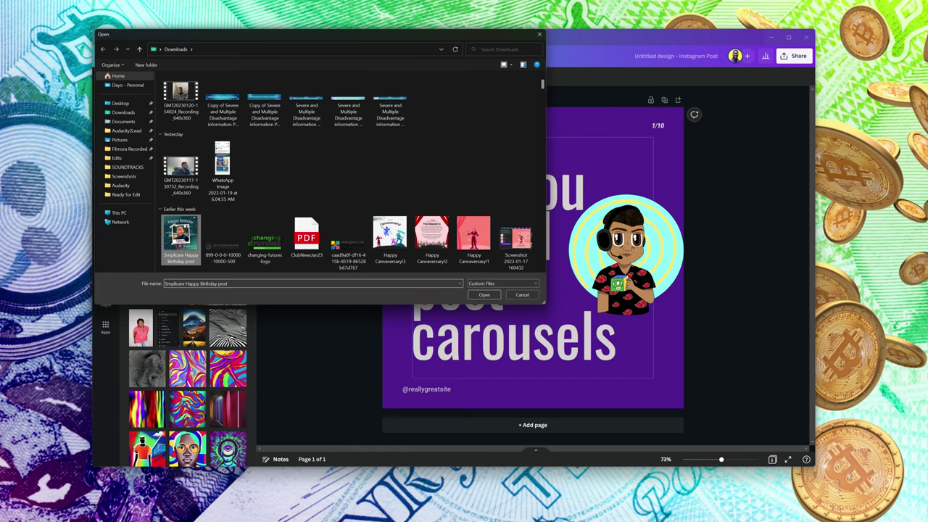
pyautogui.click(652, 436)
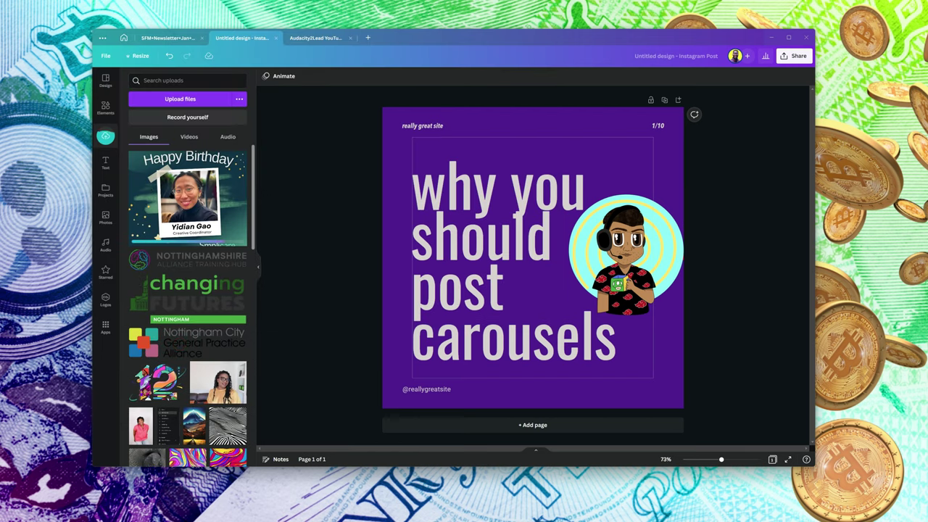
# - Place the Happy Birthday image, delete it, then view the Videos and Audio uploads
pyautogui.click(170, 194)
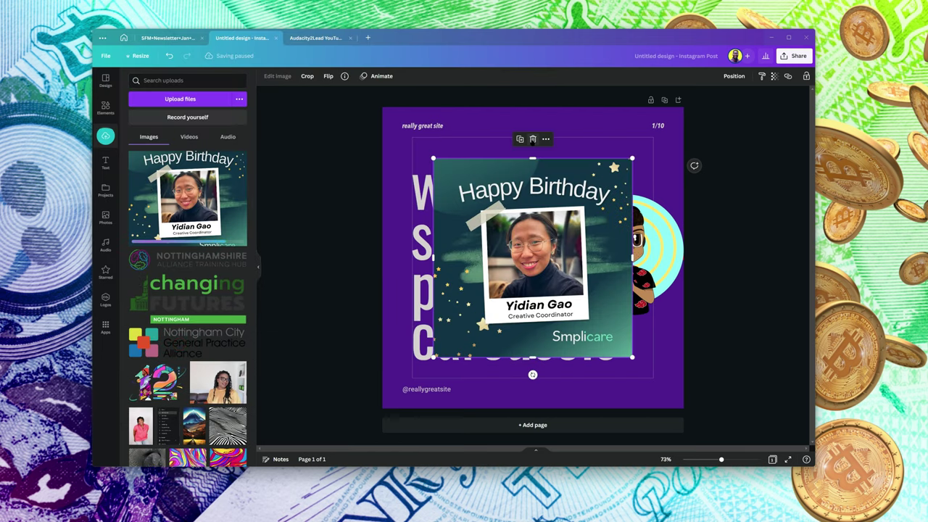
pyautogui.press('Delete')
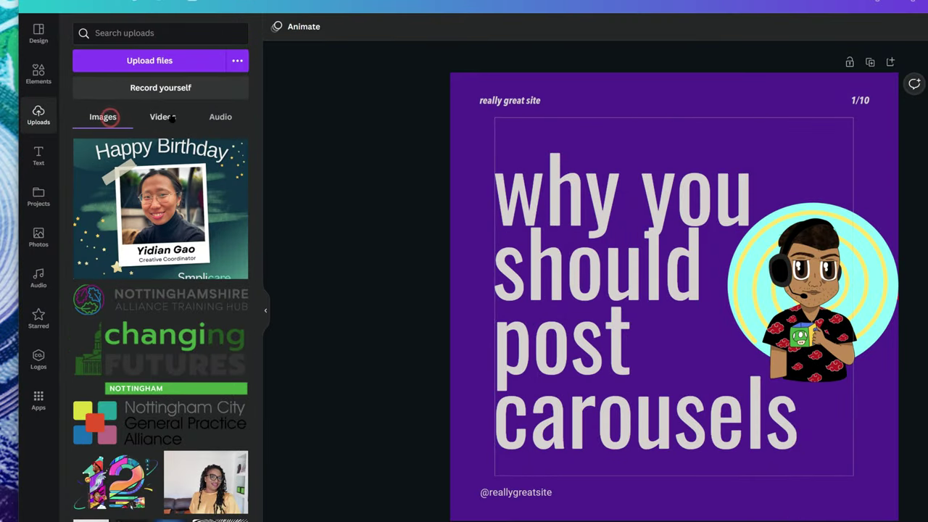
pyautogui.click(167, 116)
pyautogui.click(212, 115)
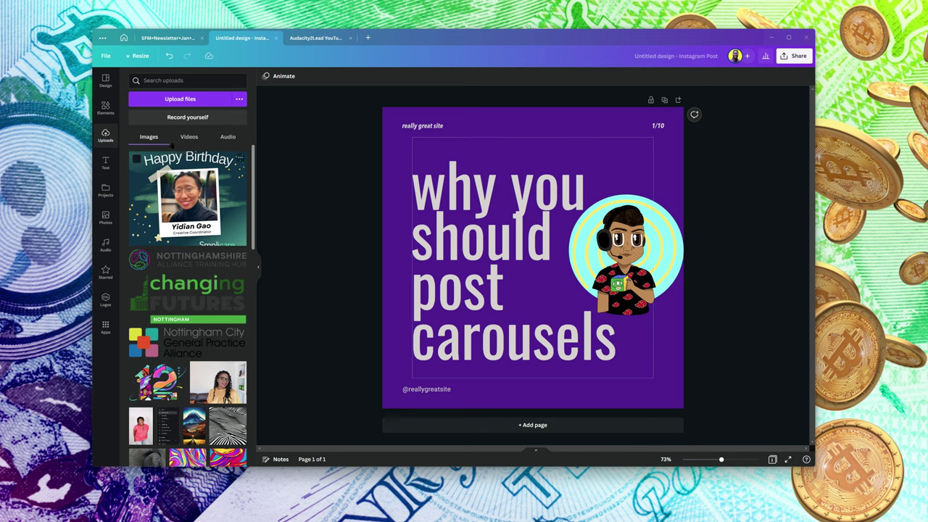
# - Add a heading near the page top and a line of body text below it
pyautogui.click(105, 164)
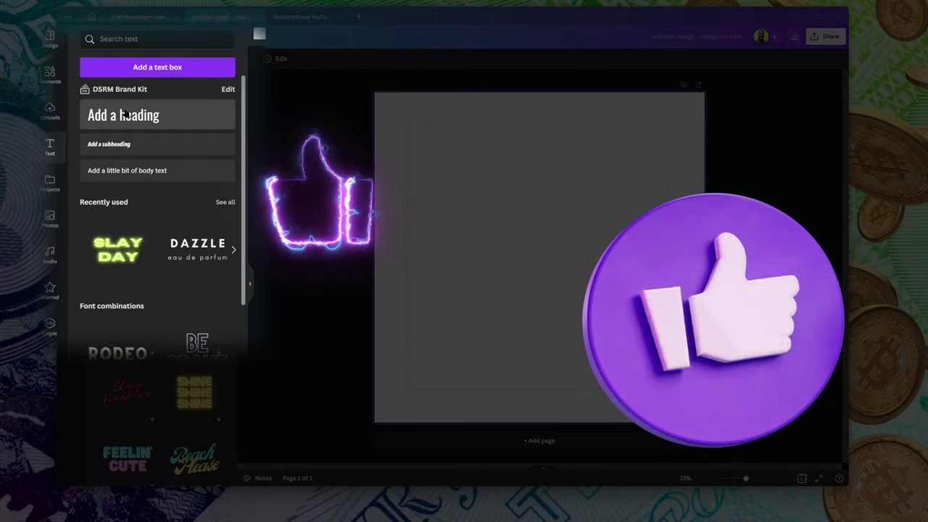
pyautogui.click(125, 114)
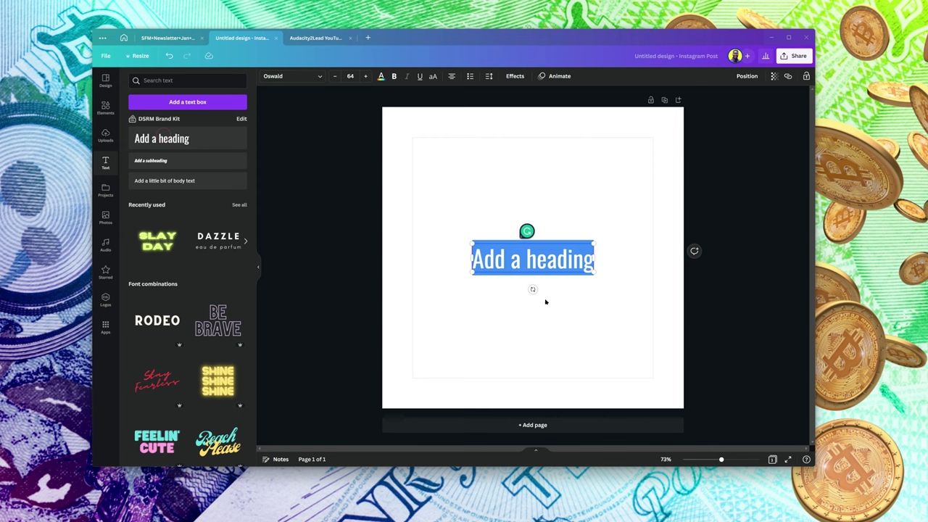
pyautogui.click(544, 300)
pyautogui.moveTo(544, 260); pyautogui.dragTo(543, 177)
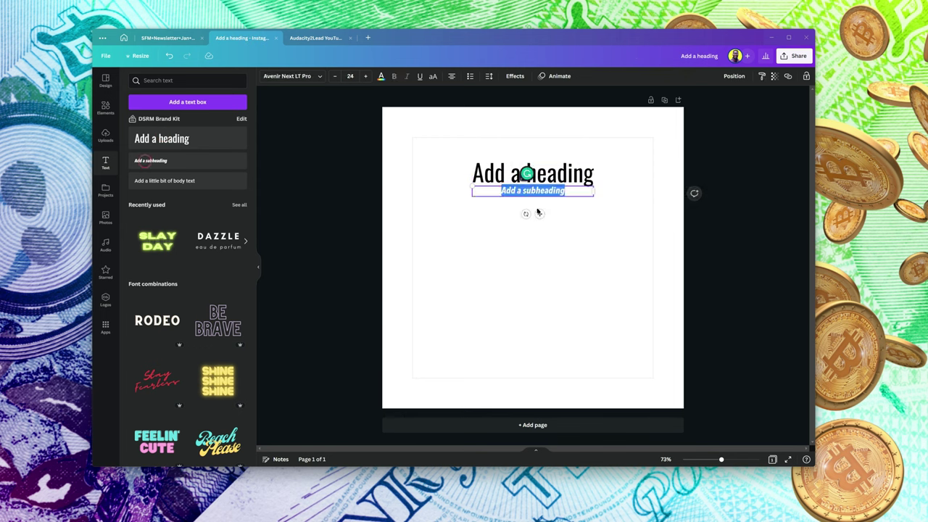
pyautogui.click(164, 180)
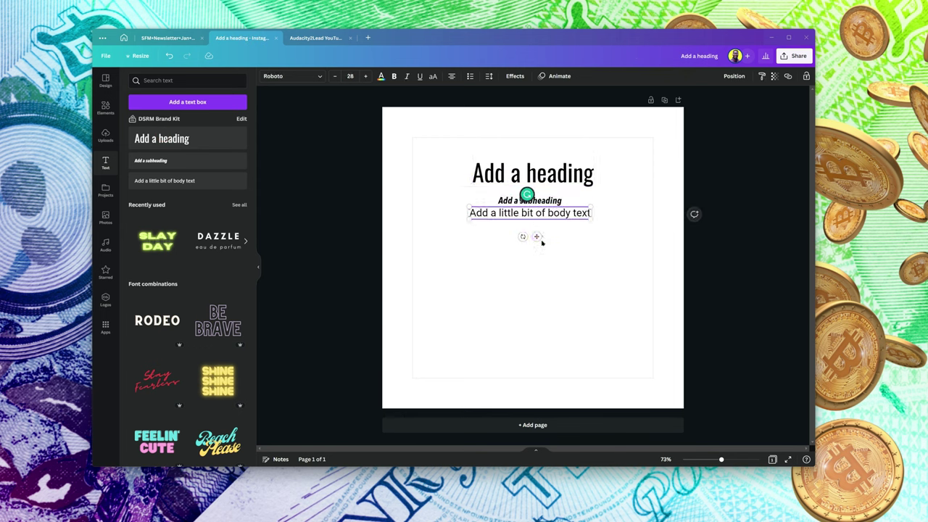
pyautogui.moveTo(500, 213); pyautogui.dragTo(500, 220)
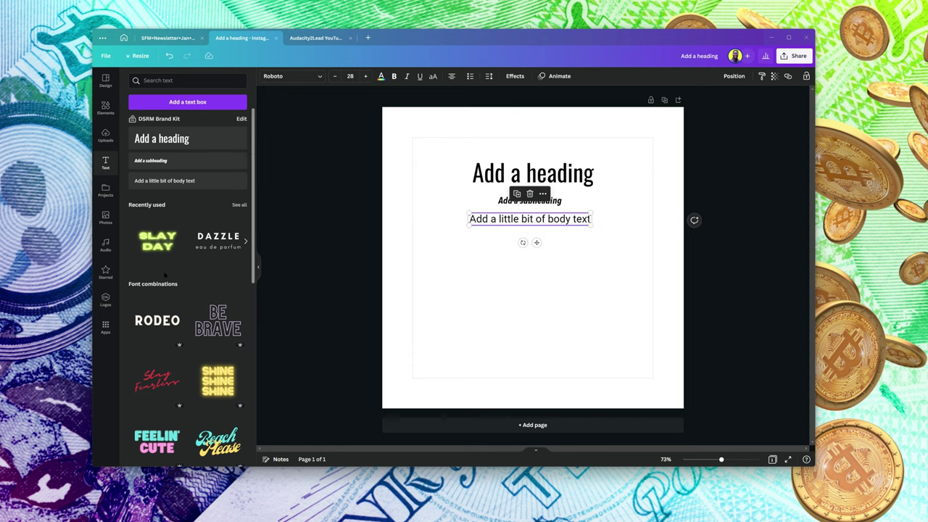
# - Add the GAME OVER text style to the page
pyautogui.scroll(-5, 165, 274)
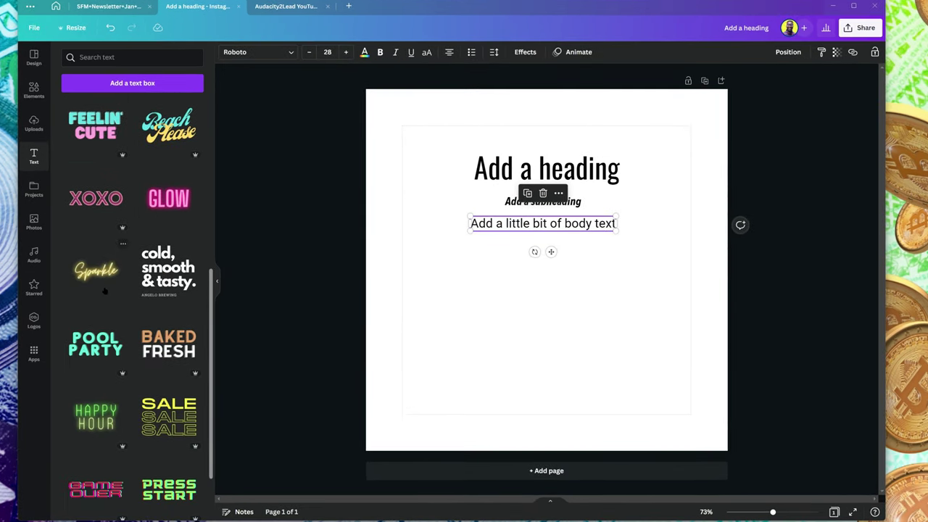
pyautogui.scroll(-3, 105, 291)
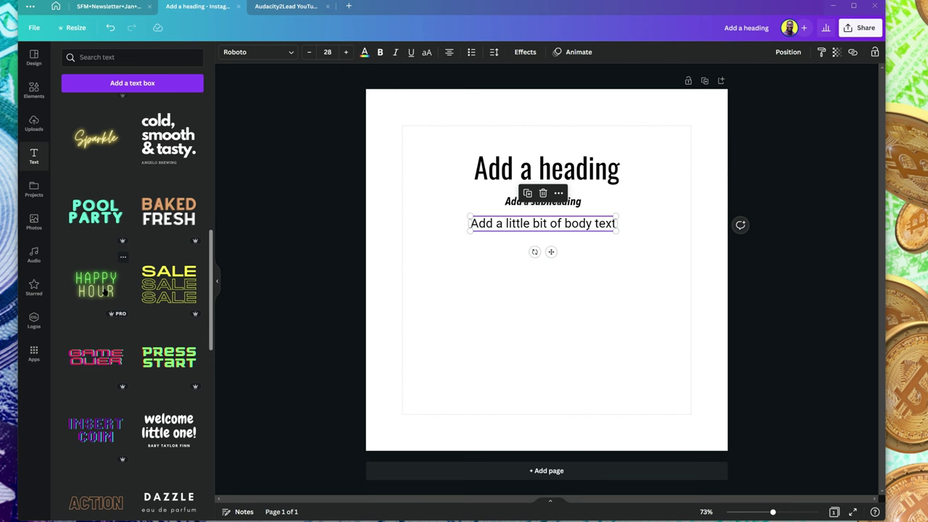
pyautogui.scroll(-2, 105, 291)
pyautogui.click(97, 266)
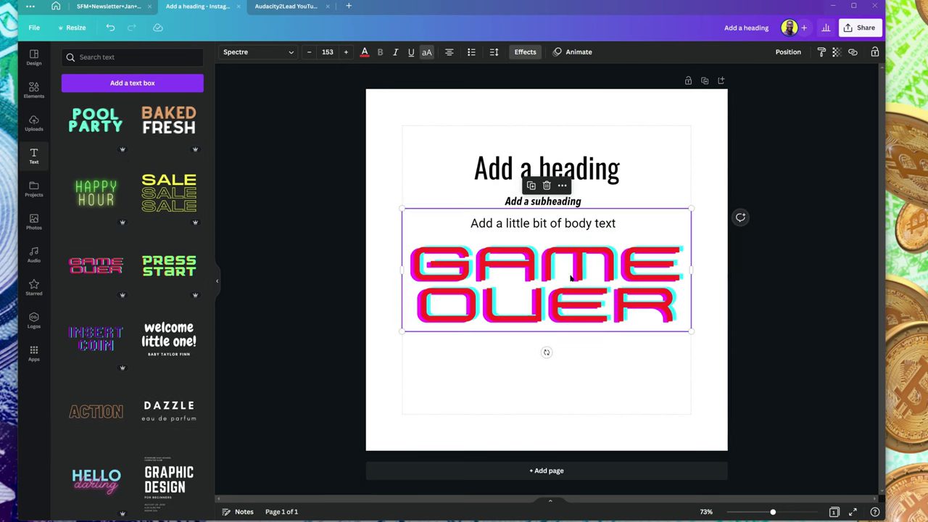
pyautogui.click(257, 52)
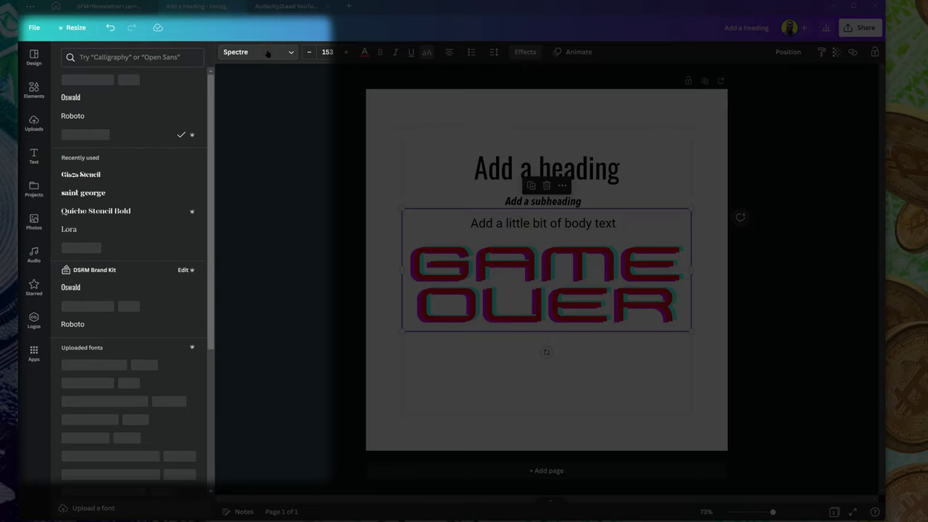
pyautogui.press('Escape')
pyautogui.scroll(-5, 179, 351)
pyautogui.scroll(5, 180, 351)
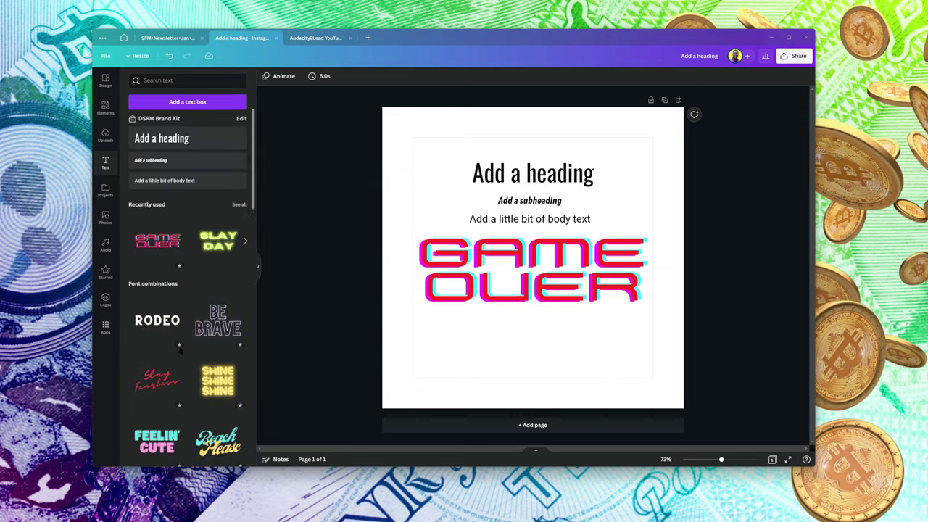
pyautogui.scroll(-4, 180, 351)
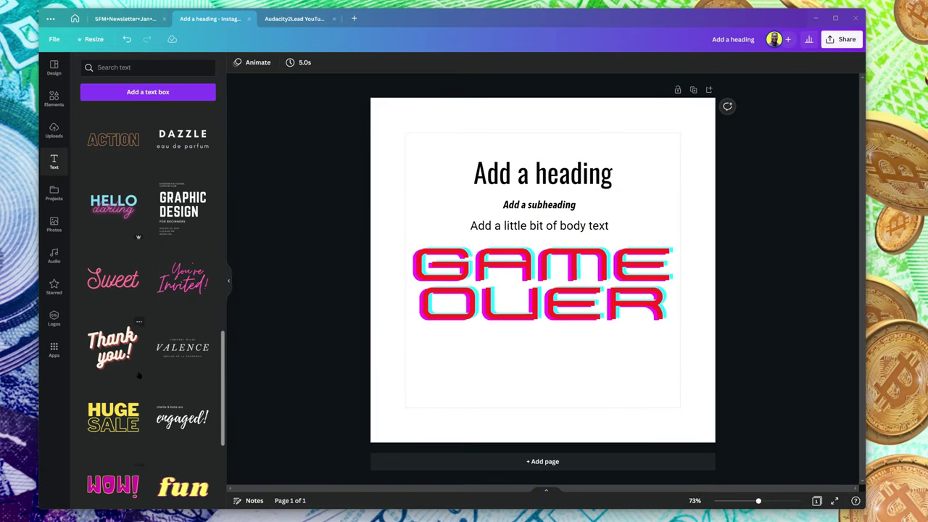
pyautogui.scroll(-2, 138, 375)
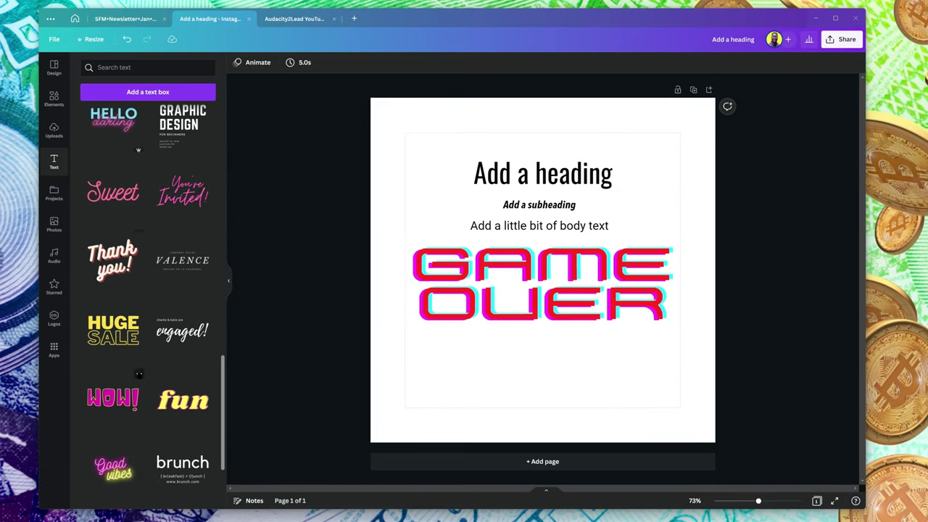
pyautogui.scroll(6, 138, 374)
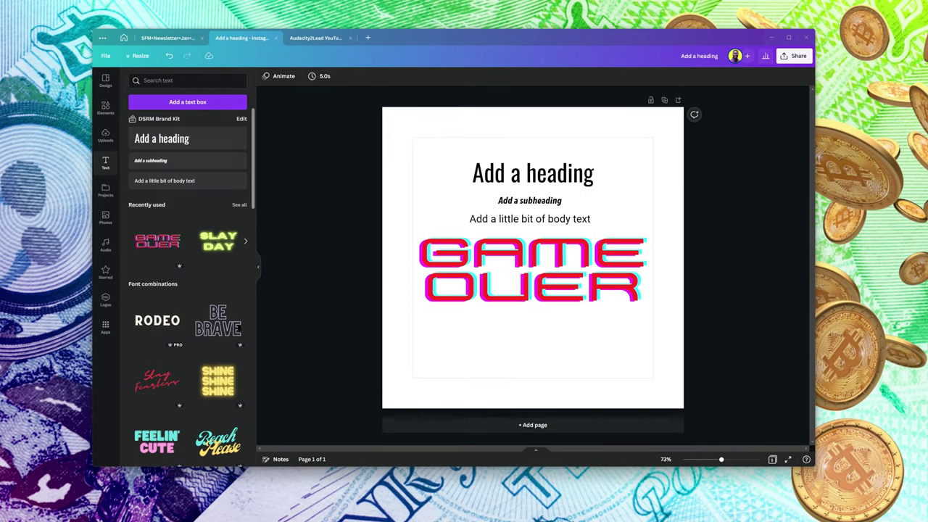
# - Set GAME OVER in the Monument font, then go to the Projects page
pyautogui.click(542, 274)
pyautogui.click(290, 76)
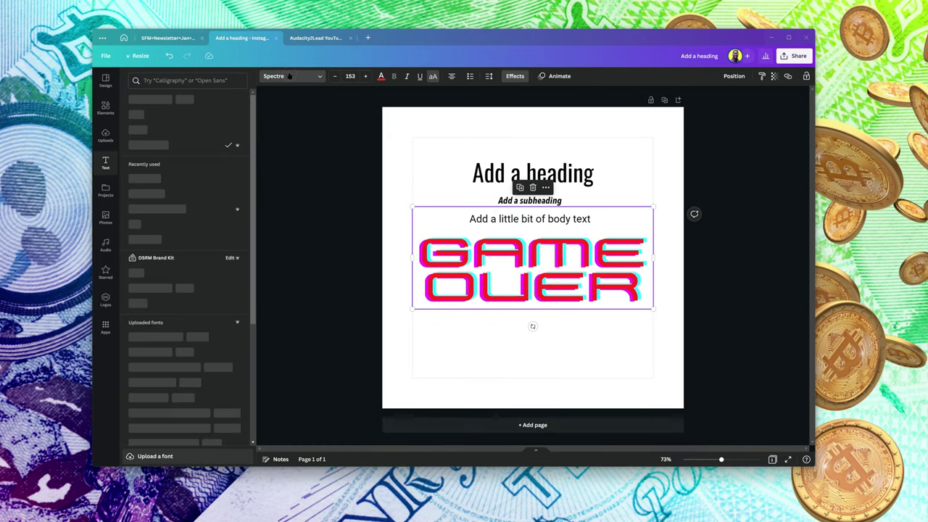
pyautogui.scroll(-1, 179, 232)
pyautogui.scroll(1, 176, 254)
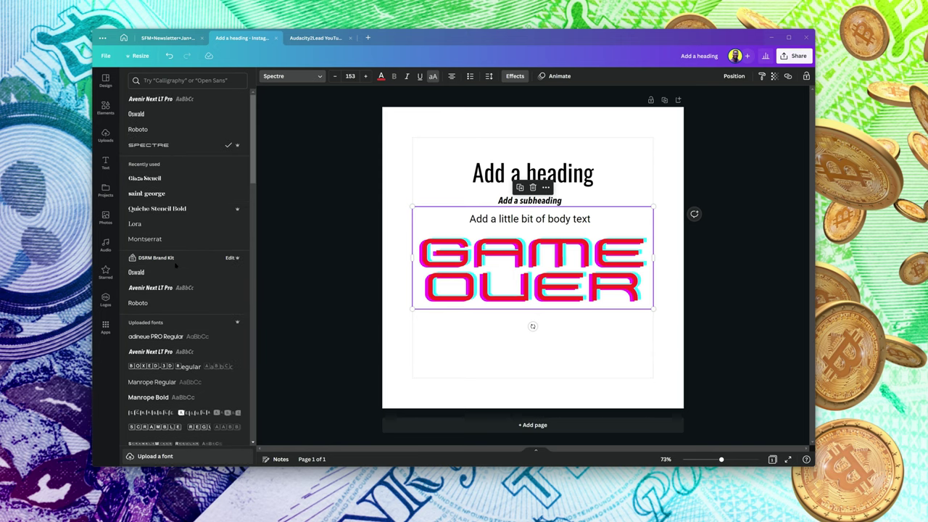
pyautogui.click(178, 80)
pyautogui.write('mon')
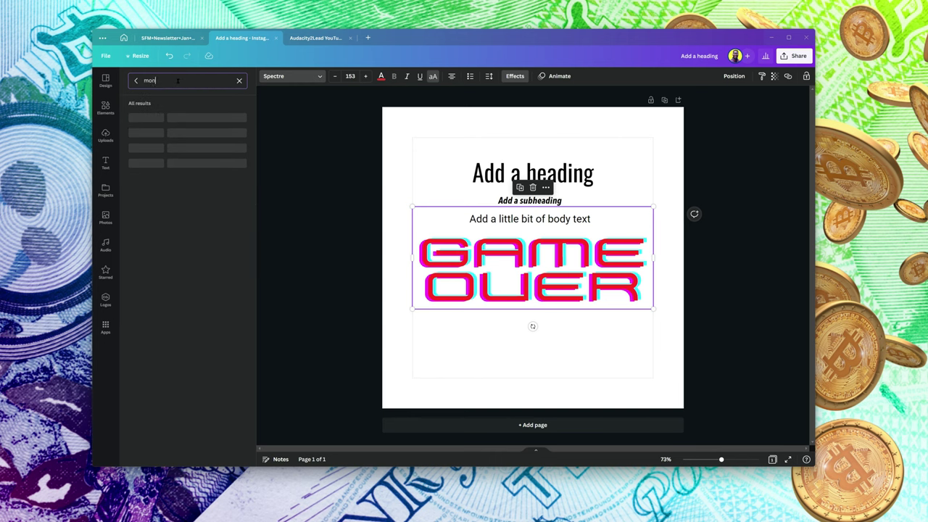
pyautogui.write('um')
pyautogui.click(155, 118)
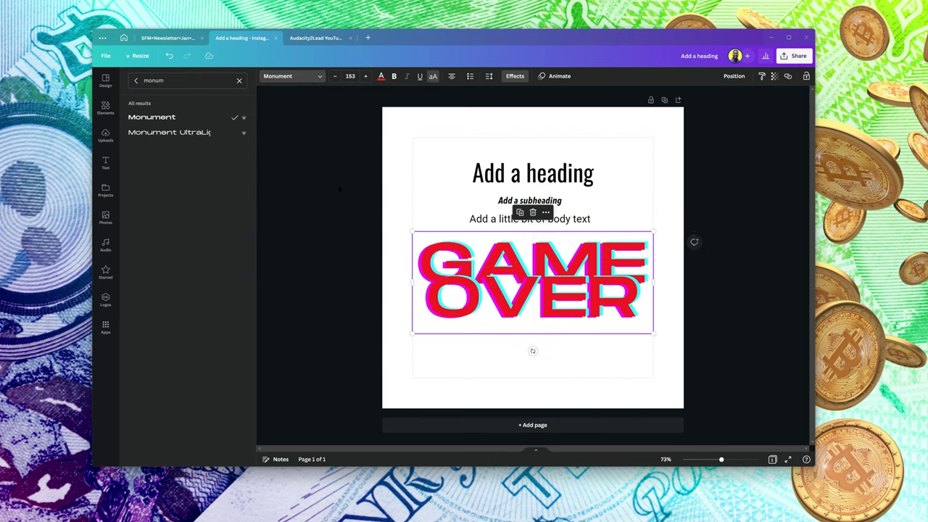
pyautogui.click(338, 235)
pyautogui.click(123, 38)
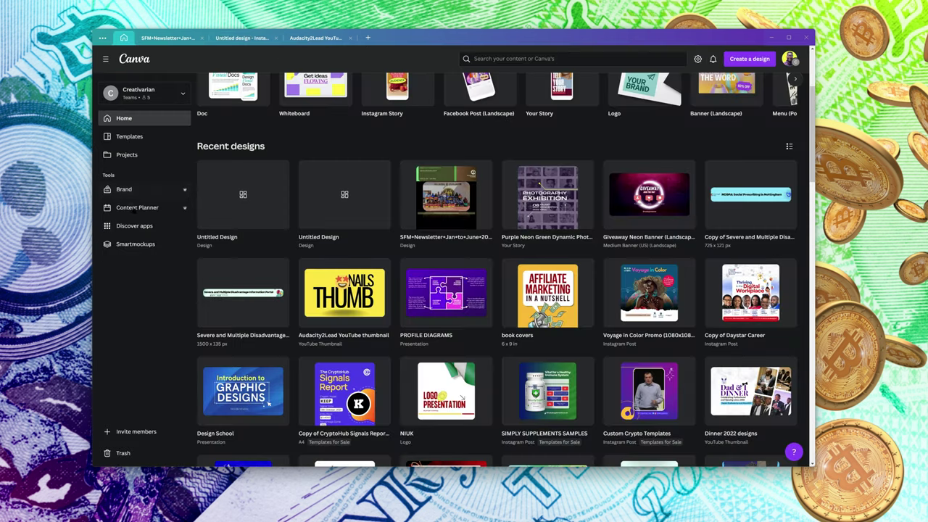
pyautogui.click(125, 155)
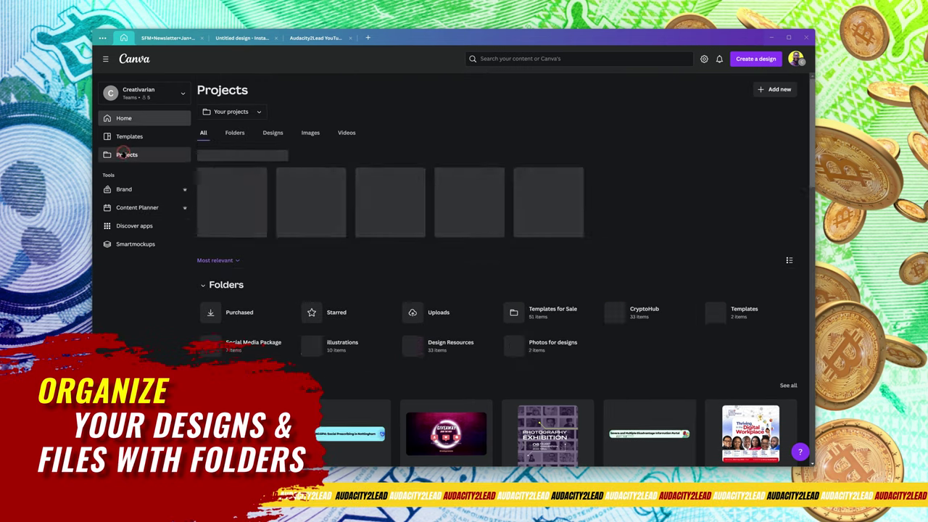
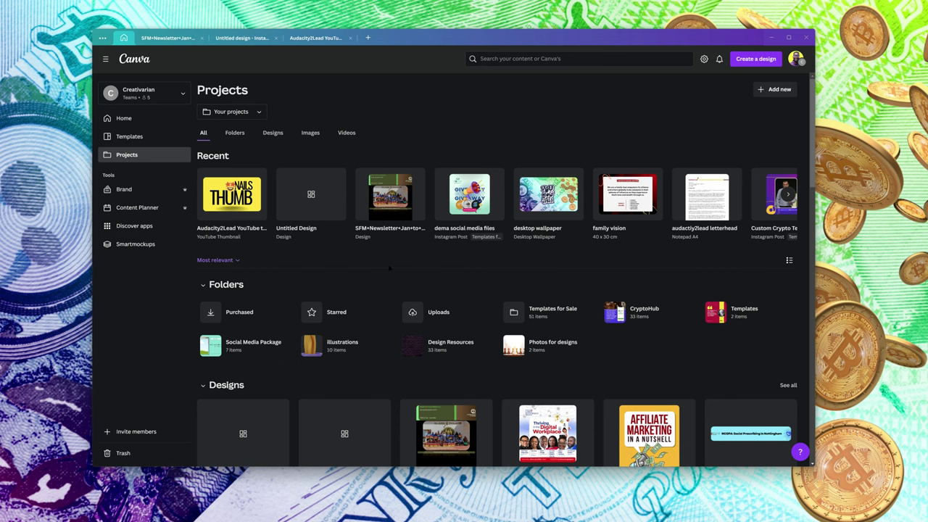
# - Return to Home and open the Projects page filtered to show only folders
pyautogui.hotkey('alt', 'Left')
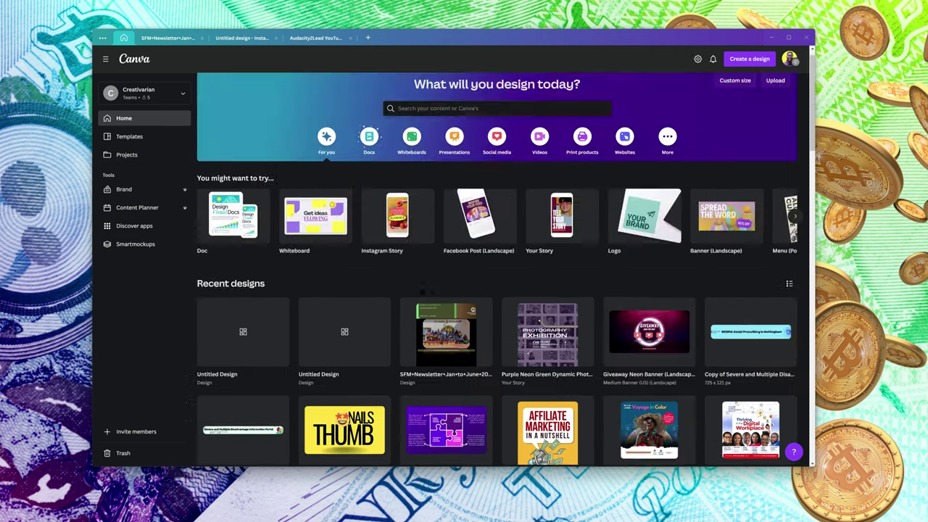
pyautogui.scroll(-10, 421, 291)
pyautogui.scroll(-2, 423, 292)
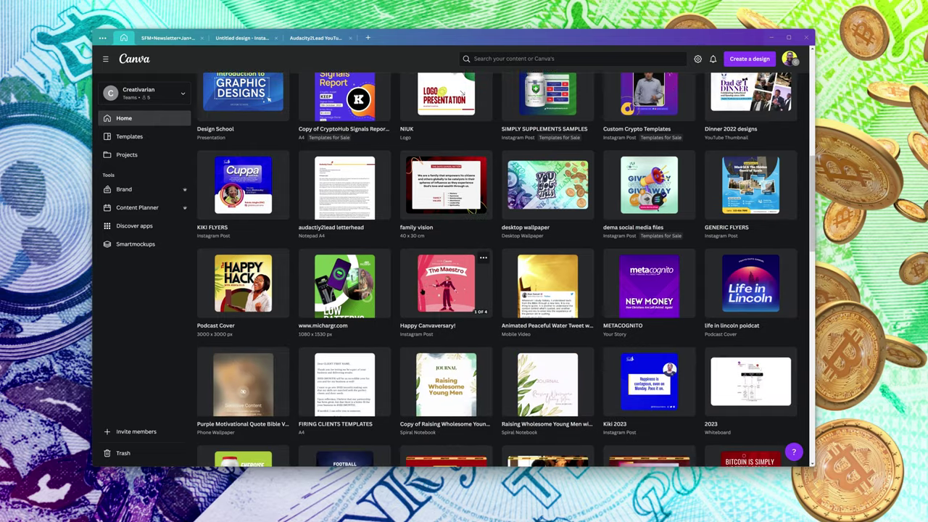
pyautogui.scroll(4, 423, 292)
pyautogui.scroll(-2, 423, 291)
pyautogui.scroll(-4, 424, 291)
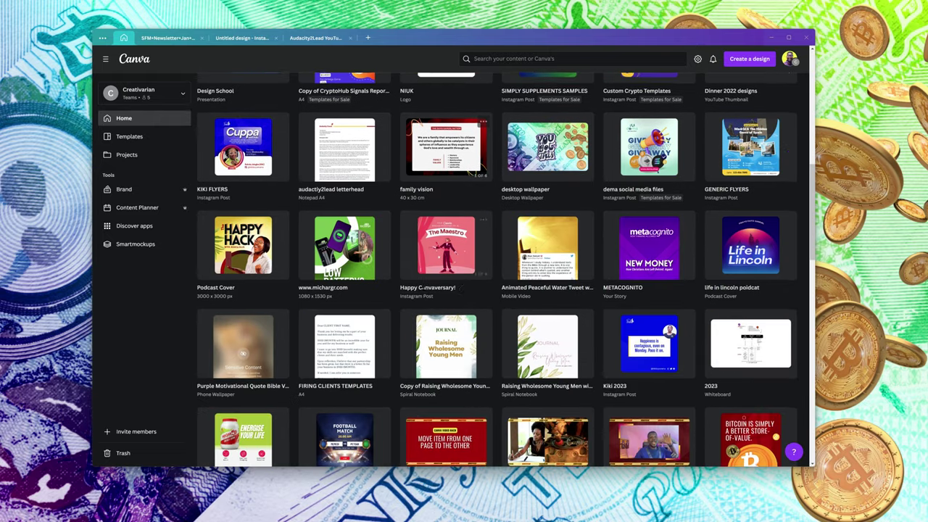
pyautogui.scroll(10, 424, 291)
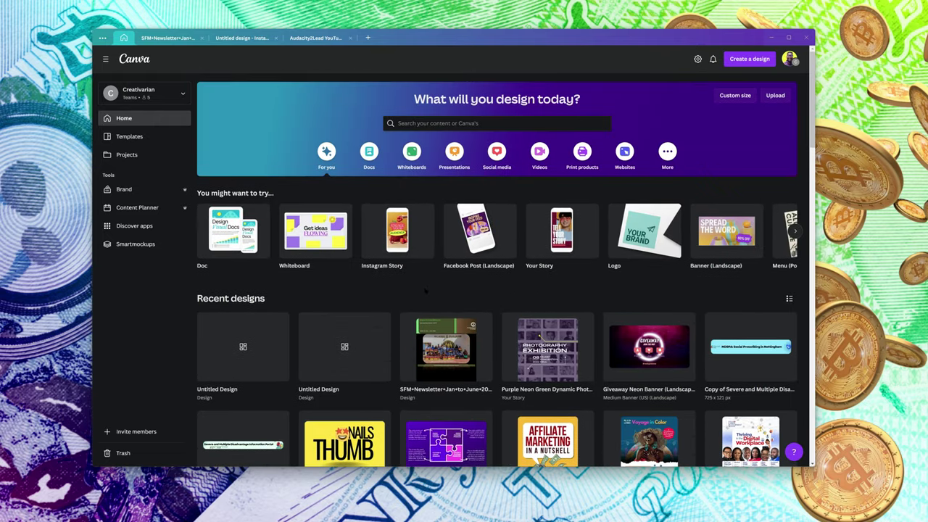
pyautogui.click(134, 154)
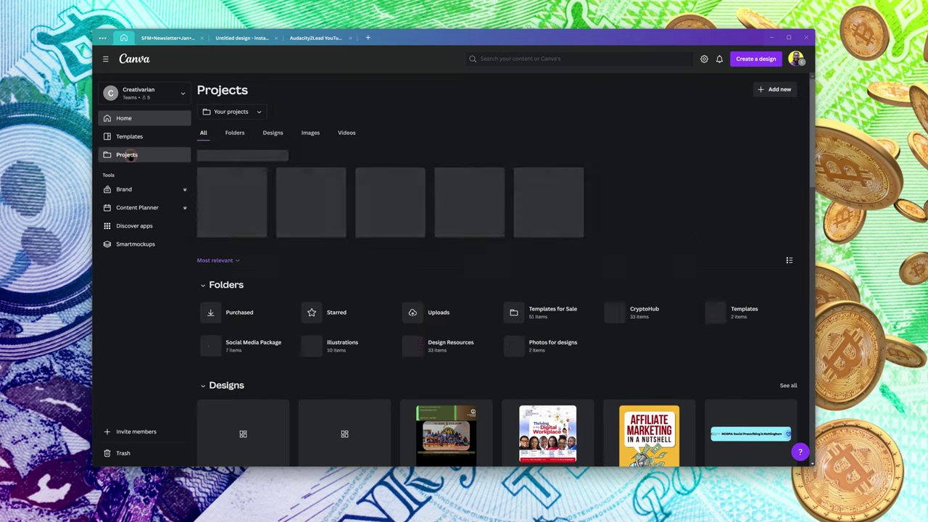
pyautogui.click(239, 134)
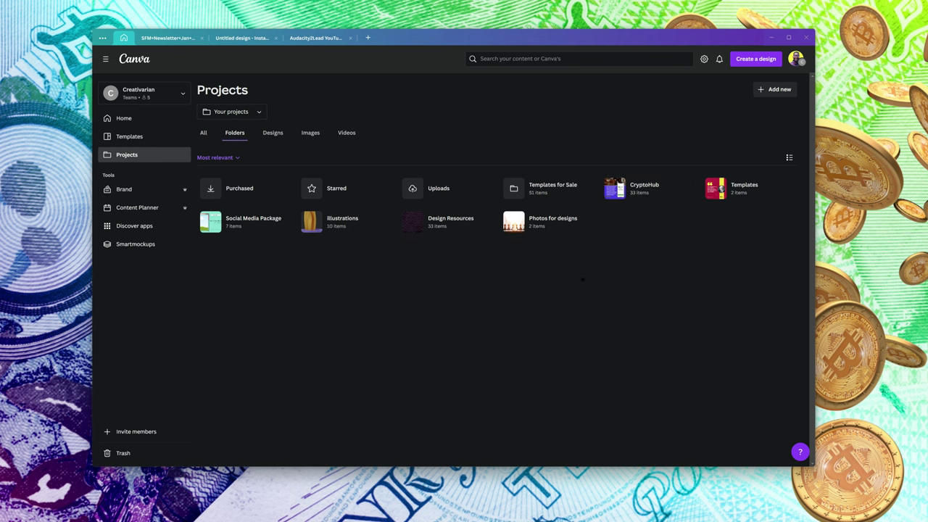
# - Look inside the Design Resources and illustrations folders, then return to the Projects overview
pyautogui.click(446, 222)
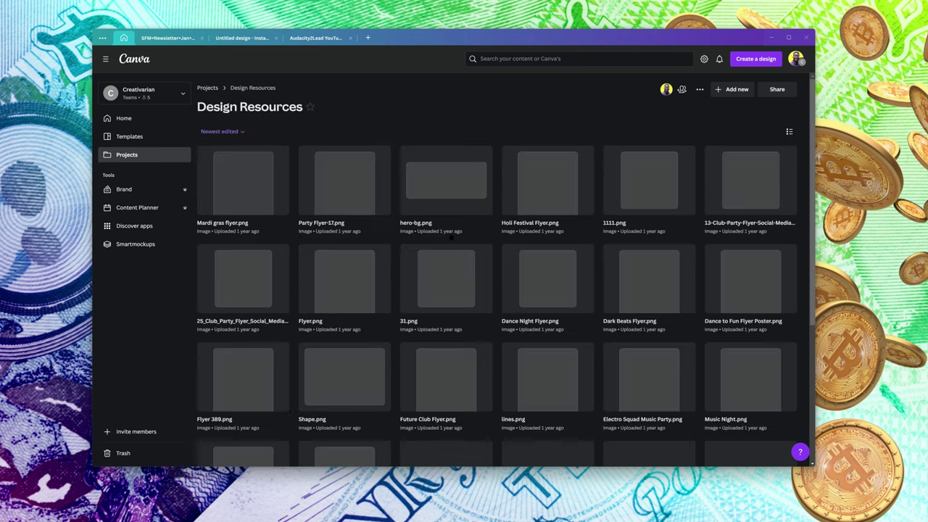
pyautogui.scroll(-5, 450, 237)
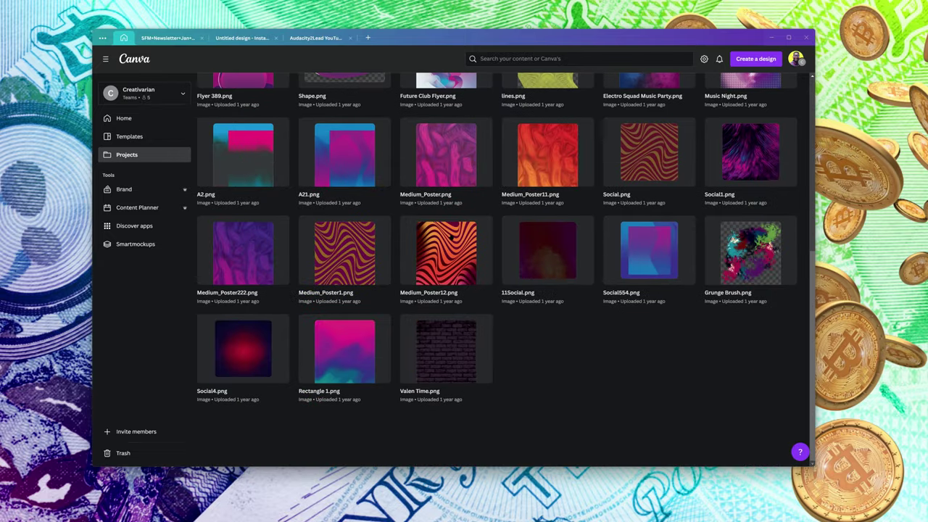
pyautogui.scroll(5, 451, 236)
pyautogui.click(208, 88)
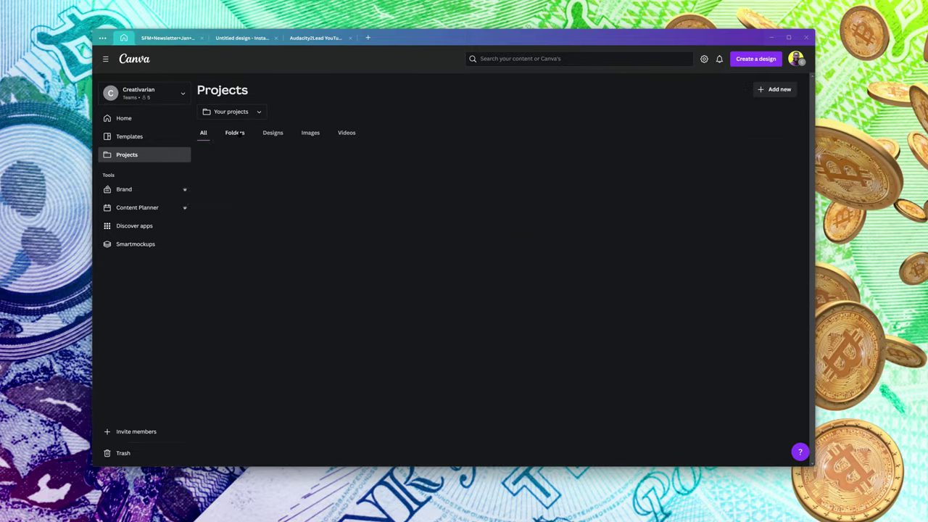
pyautogui.click(235, 132)
pyautogui.click(342, 220)
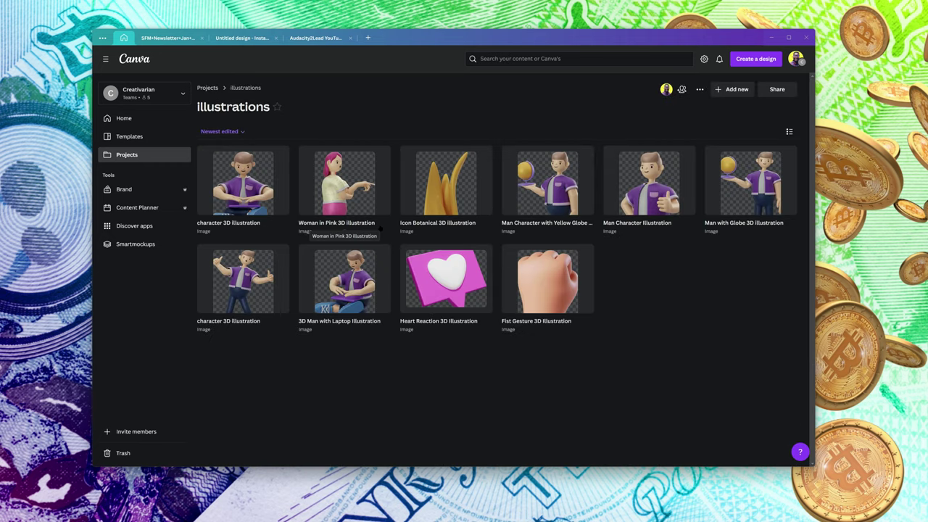
pyautogui.click(208, 88)
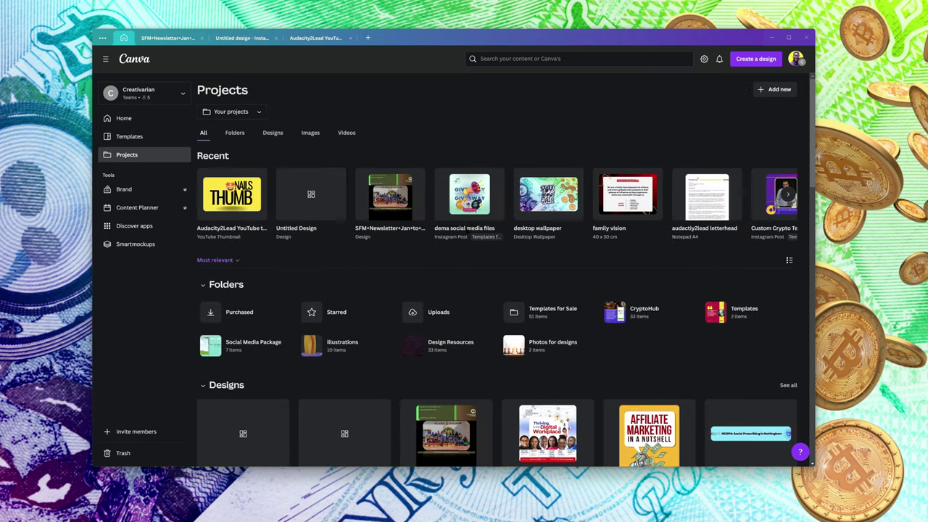
# - From Home, start moving the Audacity2Lead YouTube thumbnail to a folder, then cancel the new-folder creation
pyautogui.click(123, 118)
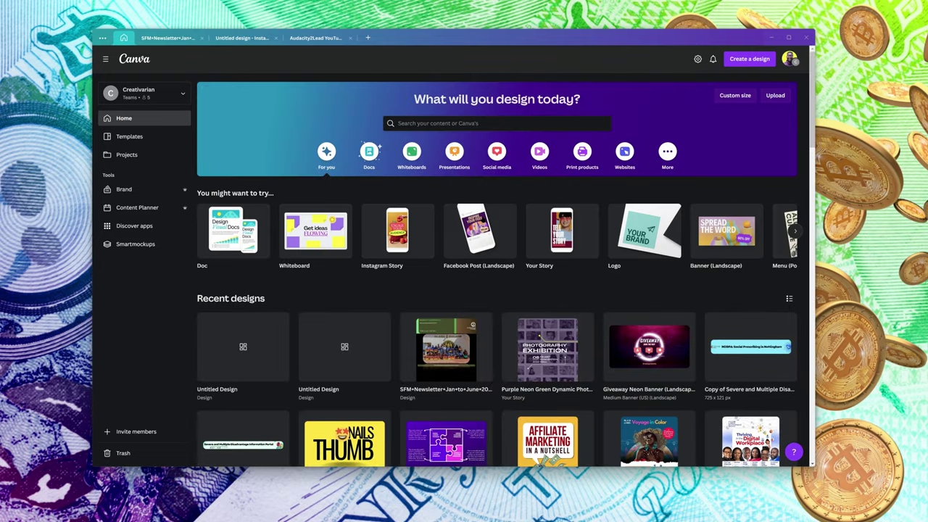
pyautogui.scroll(-3, 464, 290)
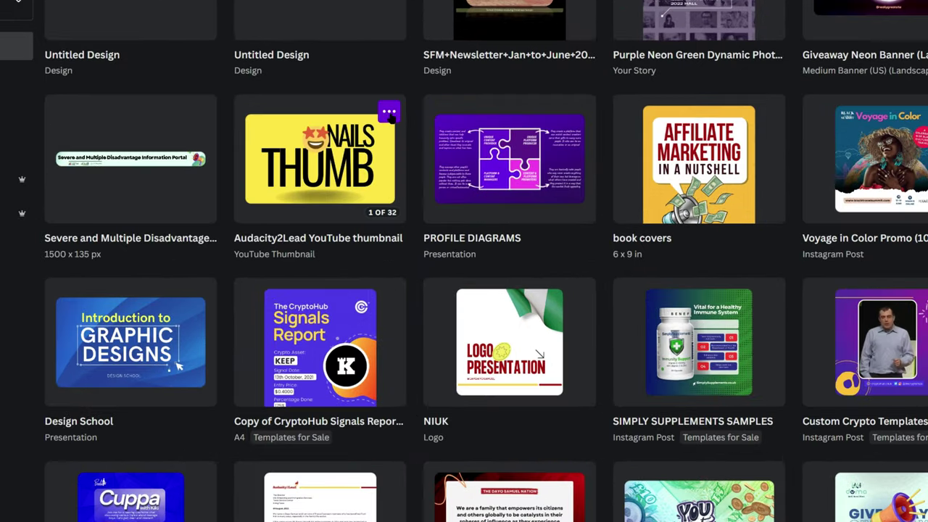
pyautogui.click(381, 229)
pyautogui.click(477, 248)
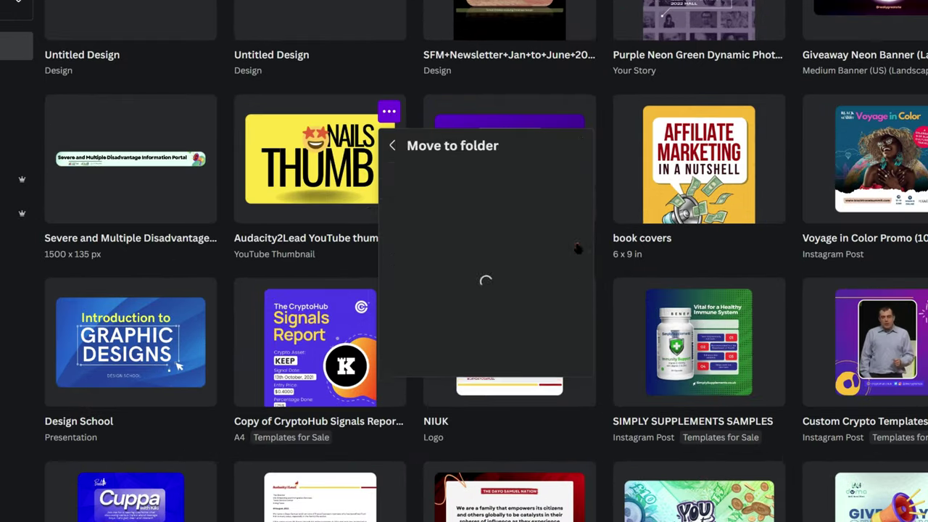
pyautogui.click(530, 216)
pyautogui.scroll(-3, 474, 326)
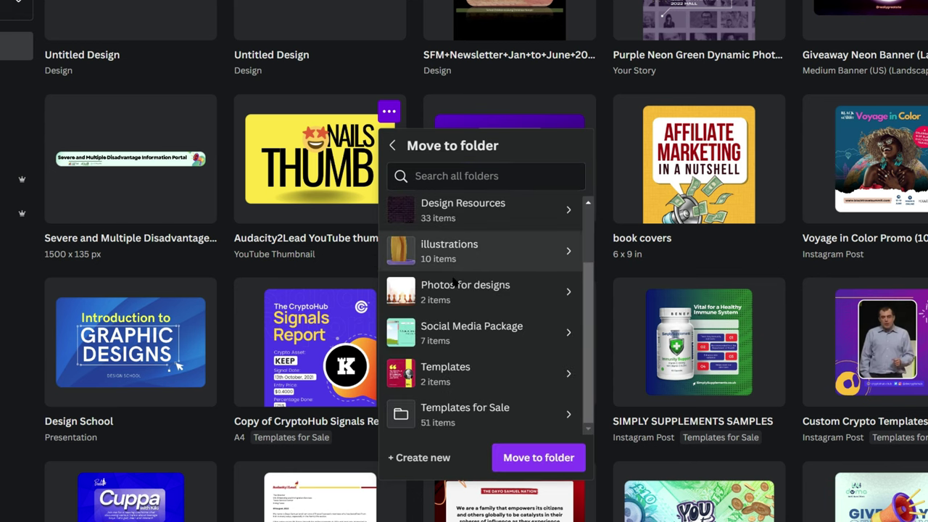
pyautogui.scroll(3, 474, 326)
pyautogui.scroll(-3, 474, 326)
pyautogui.click(447, 457)
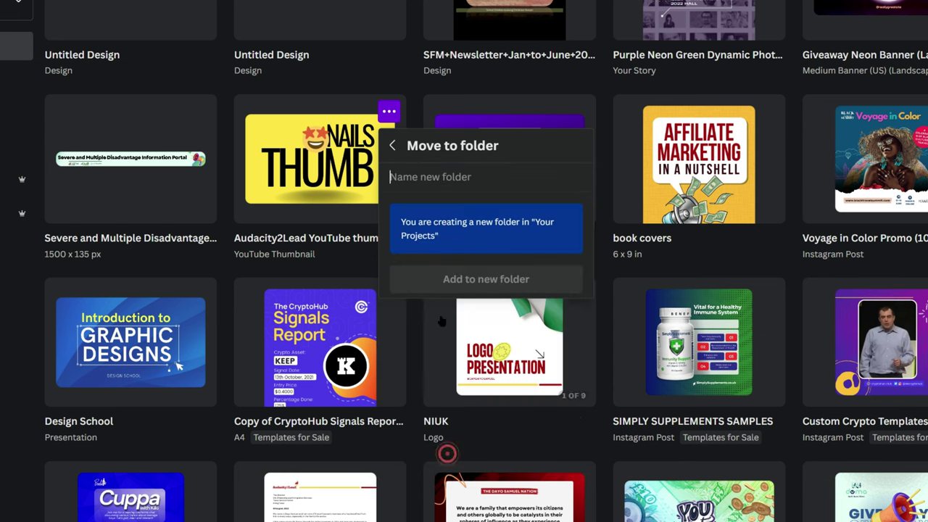
pyautogui.click(391, 145)
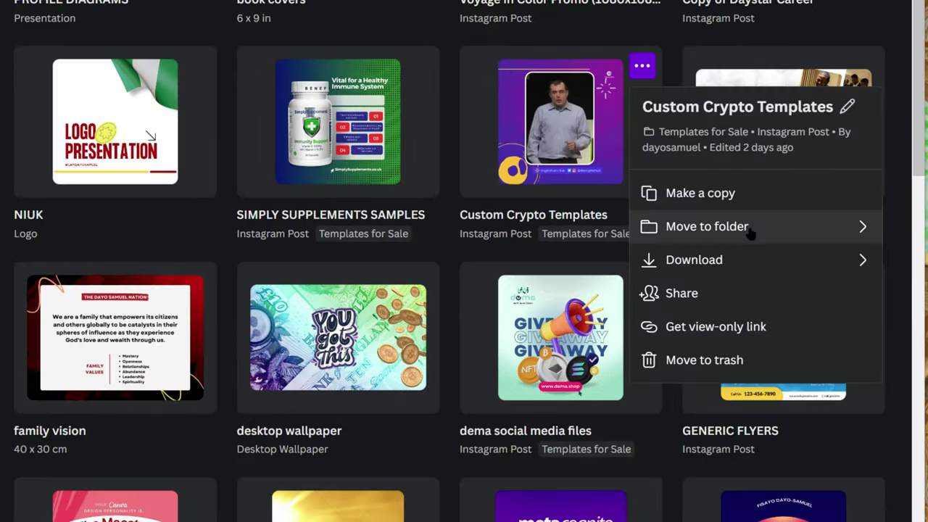
# - Move Custom Crypto Templates to Your projects > Templates for Sale
pyautogui.click(738, 248)
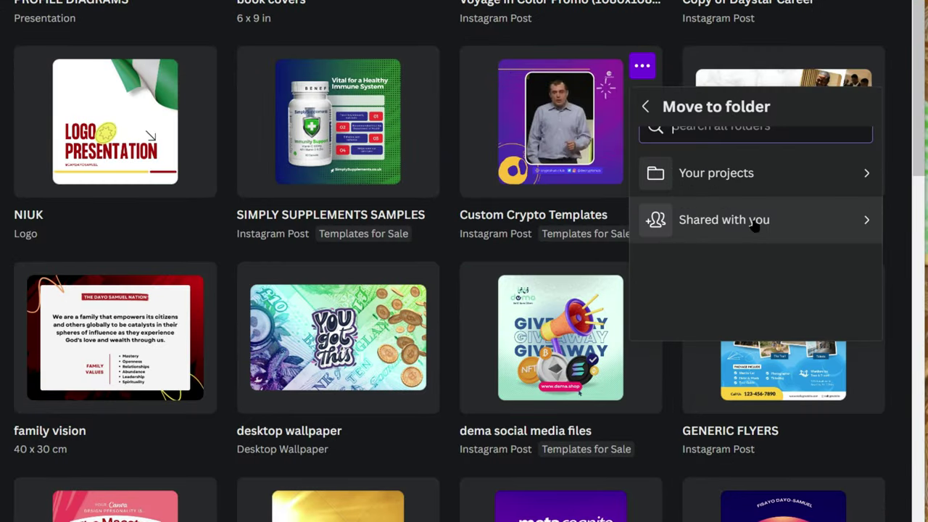
pyautogui.click(746, 190)
pyautogui.scroll(-2, 725, 296)
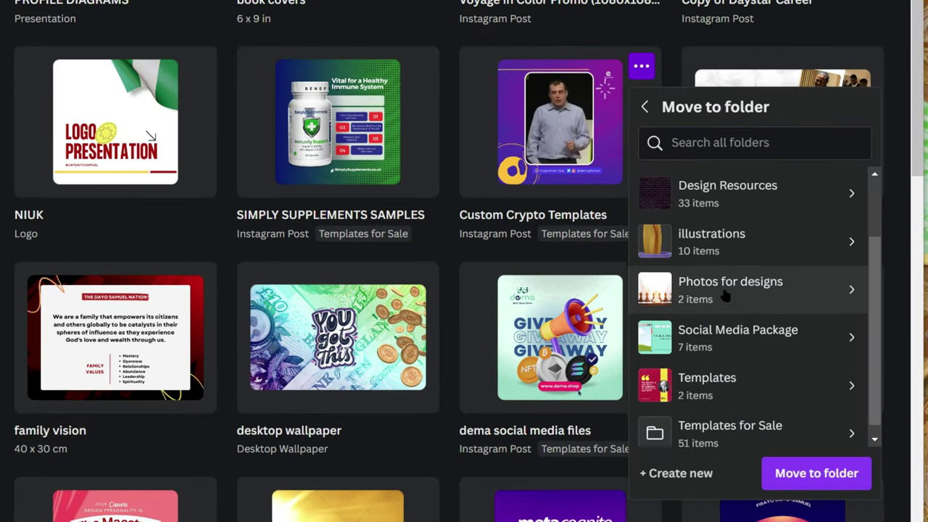
pyautogui.click(716, 416)
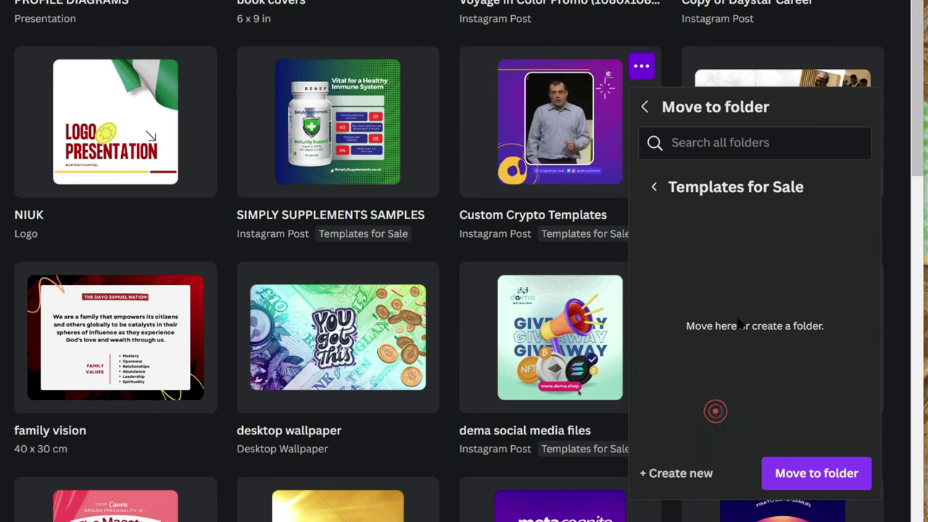
pyautogui.click(818, 472)
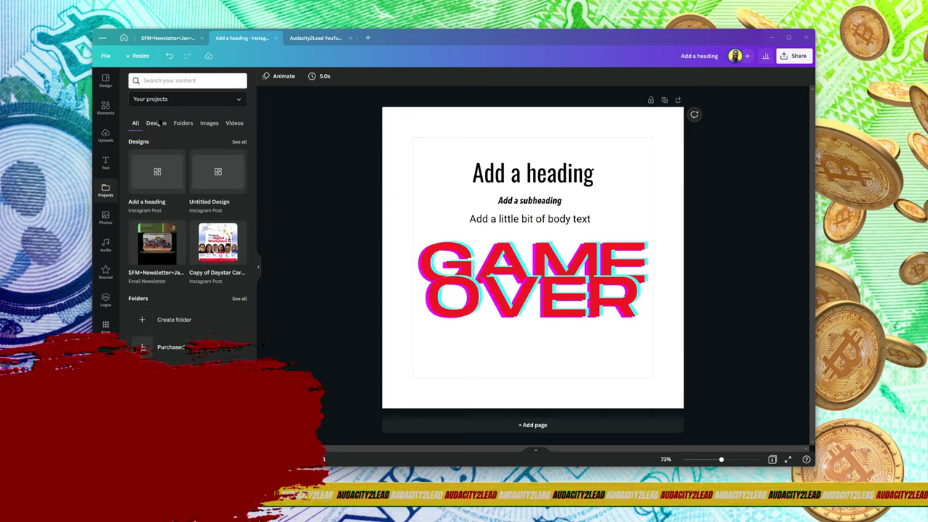
# - Open Projects and cycle the list through Shared with you, Your projects, All projects, then Your projects
pyautogui.click(123, 38)
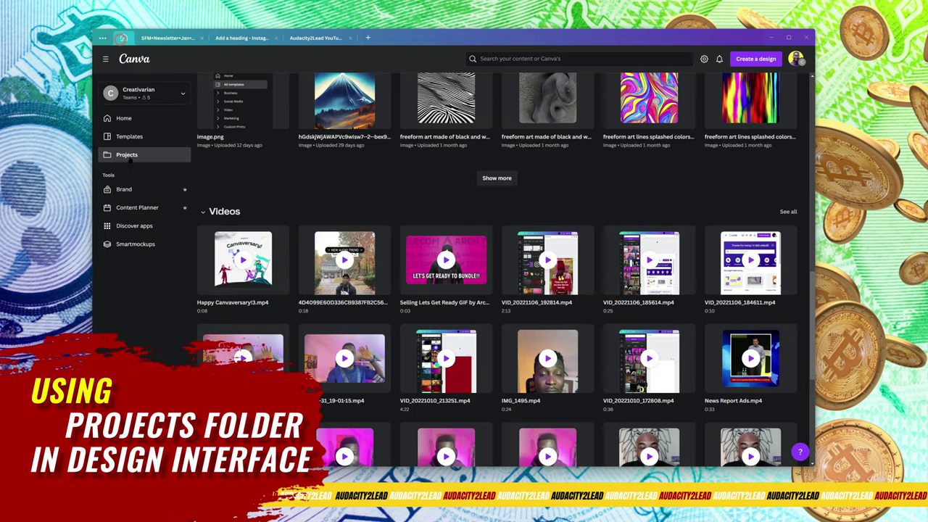
pyautogui.click(126, 155)
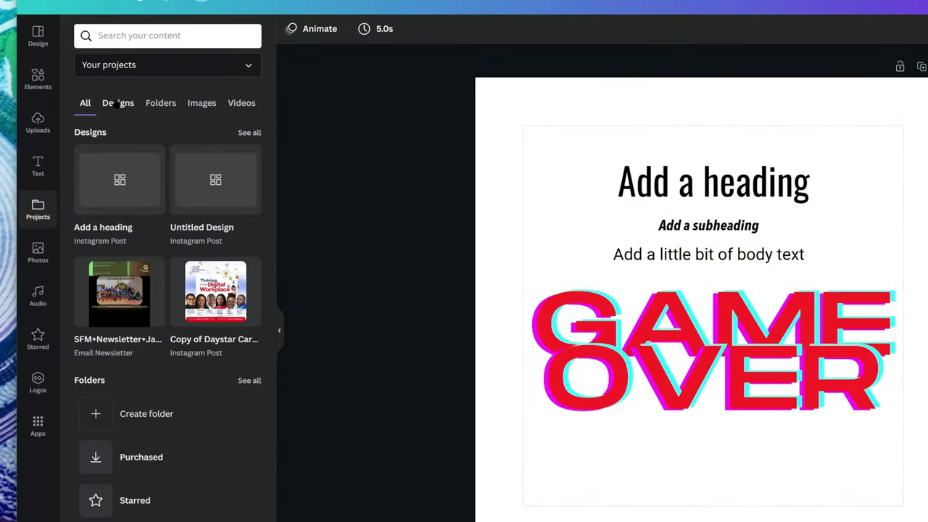
pyautogui.click(152, 59)
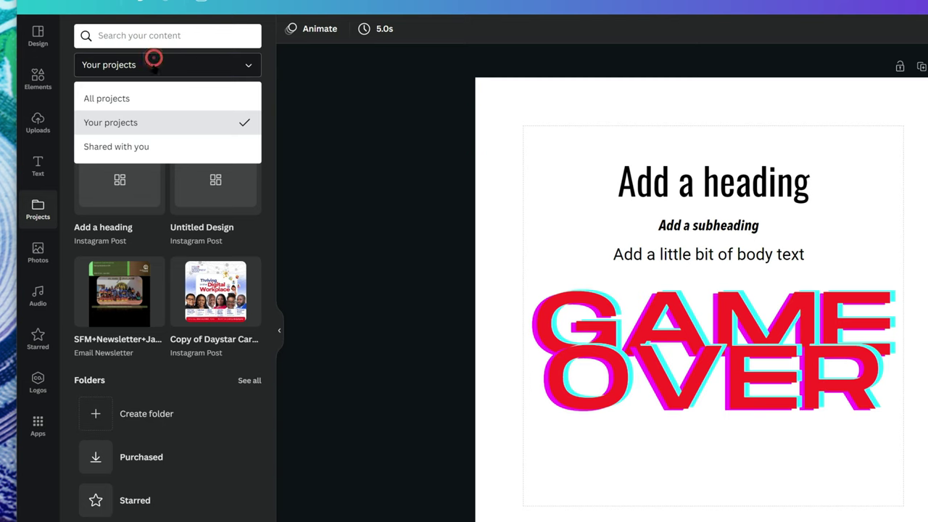
pyautogui.click(122, 146)
pyautogui.click(167, 64)
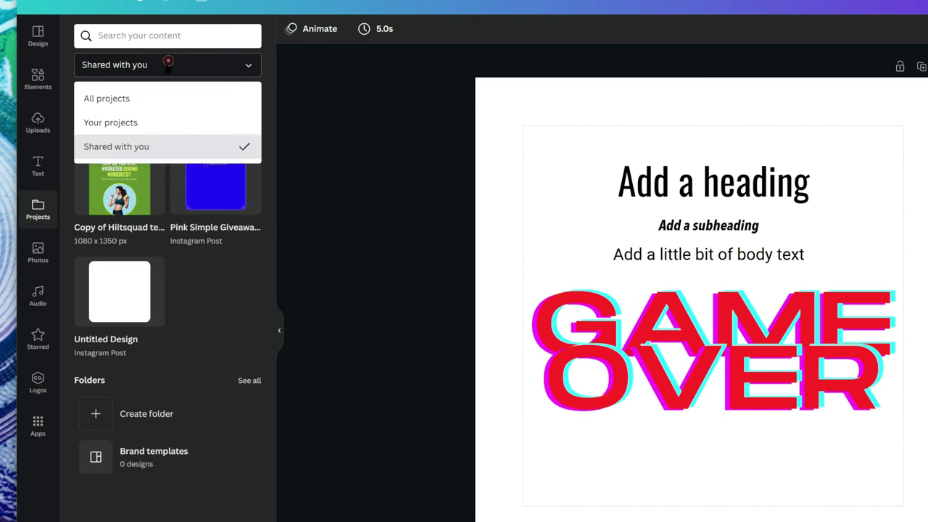
pyautogui.click(121, 124)
pyautogui.click(140, 64)
pyautogui.click(124, 96)
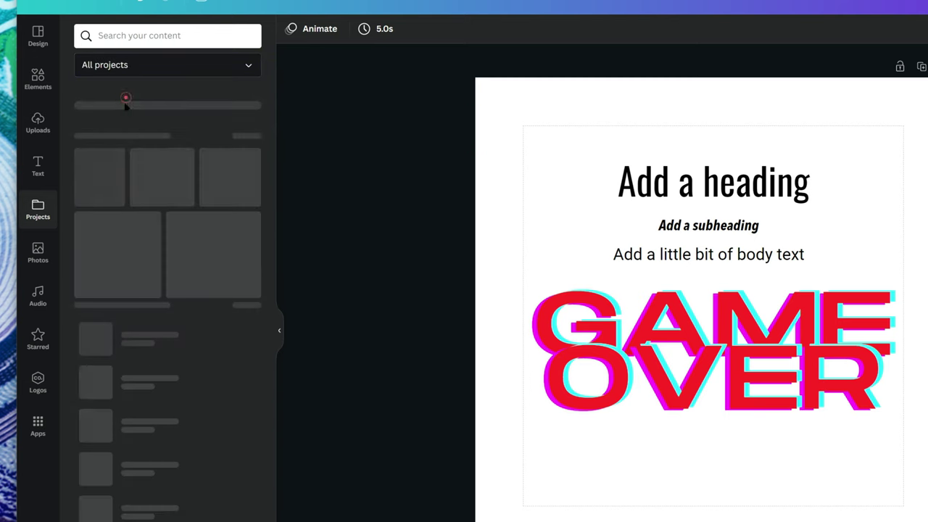
pyautogui.click(157, 64)
pyautogui.click(123, 116)
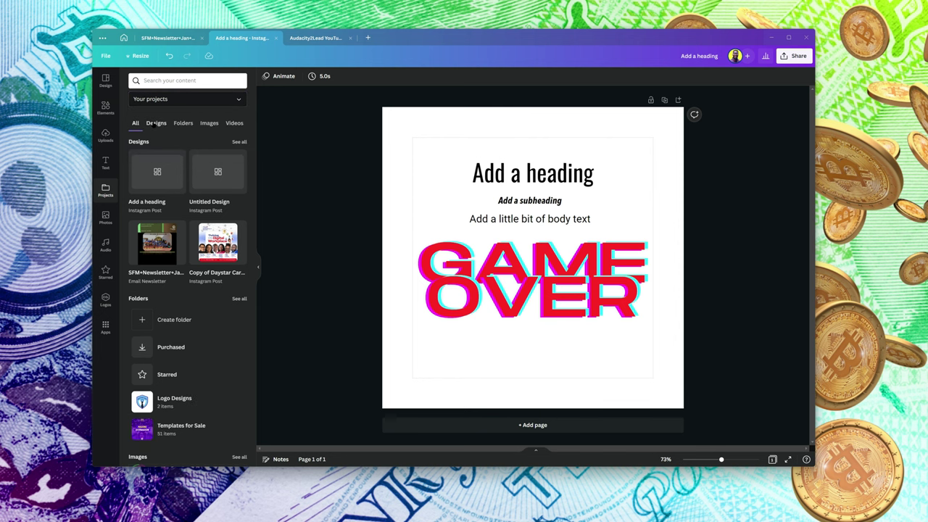
# - Apply the purple RareRubies logo page from Logo Designs, then undo it
pyautogui.scroll(-3, 174, 232)
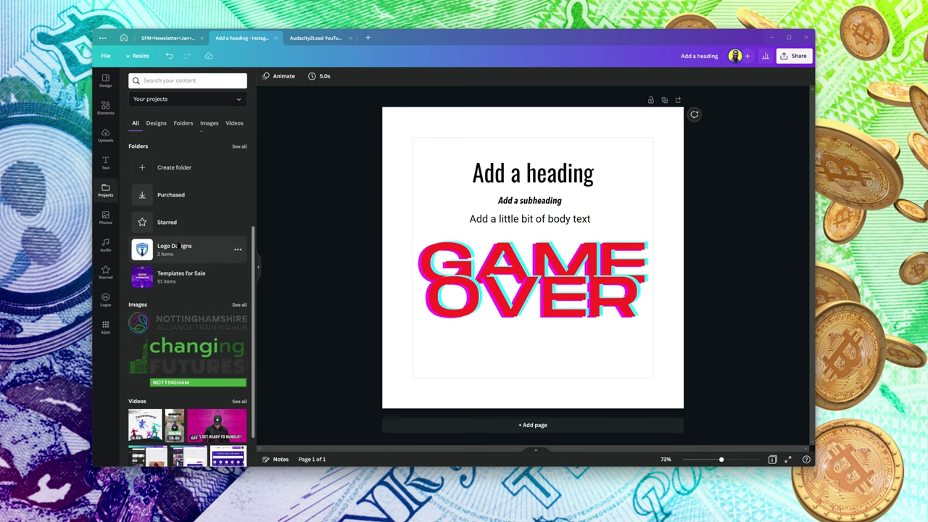
pyautogui.click(175, 246)
pyautogui.click(208, 142)
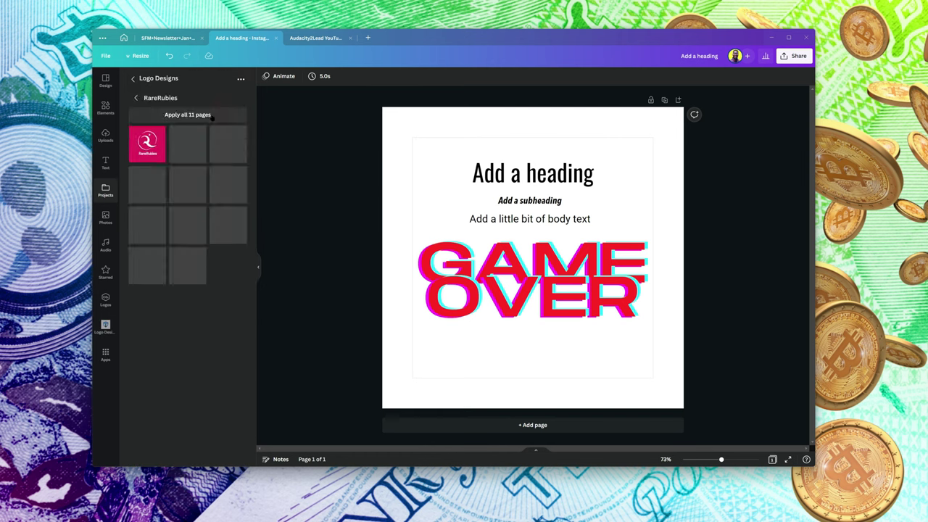
pyautogui.click(187, 145)
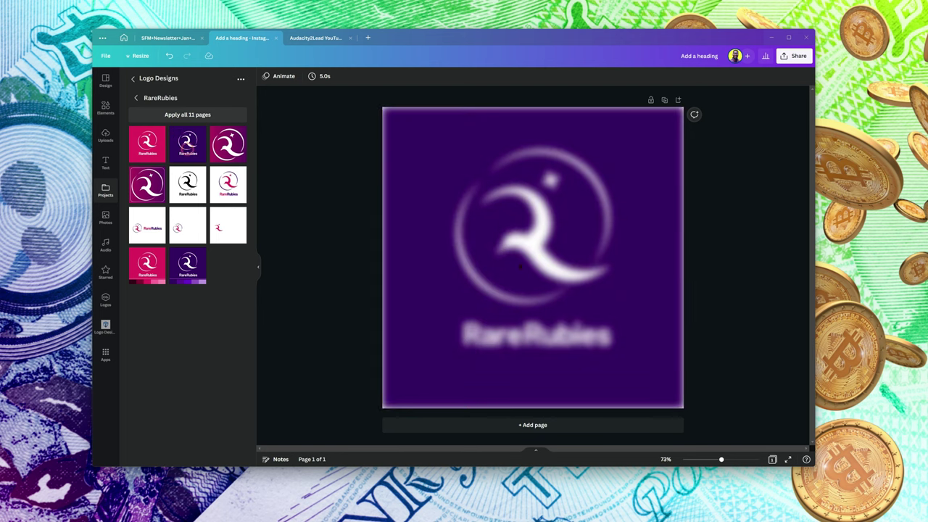
pyautogui.hotkey('ctrl', 'z')
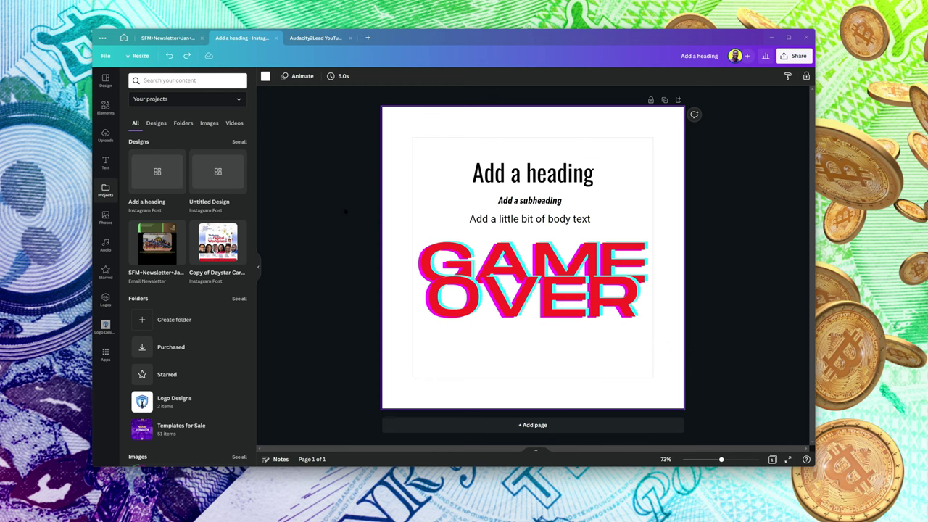
# - Add a blank page 2, insert the BETTER DAD logo, and group its parts
pyautogui.click(542, 425)
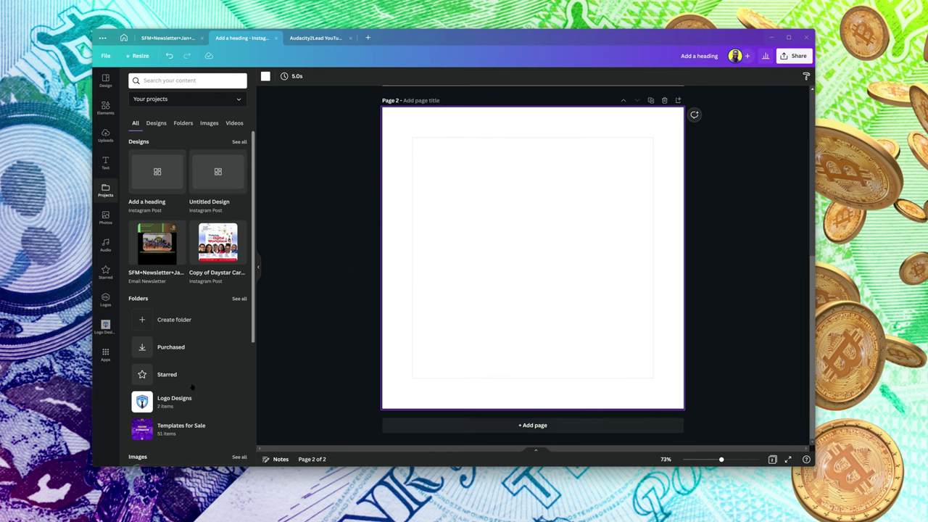
pyautogui.click(173, 400)
pyautogui.click(161, 120)
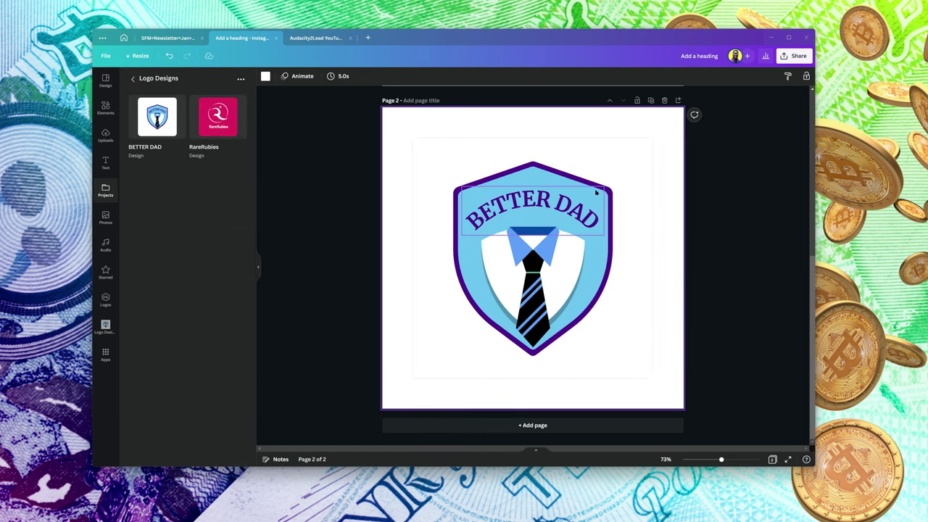
pyautogui.moveTo(414, 147); pyautogui.dragTo(549, 229)
pyautogui.click(718, 75)
# - Shrink and raise the logo, turn the tie's collar strip red, then delete the logo
pyautogui.moveTo(508, 304); pyautogui.dragTo(516, 232)
pyautogui.click(475, 331)
pyautogui.click(521, 205)
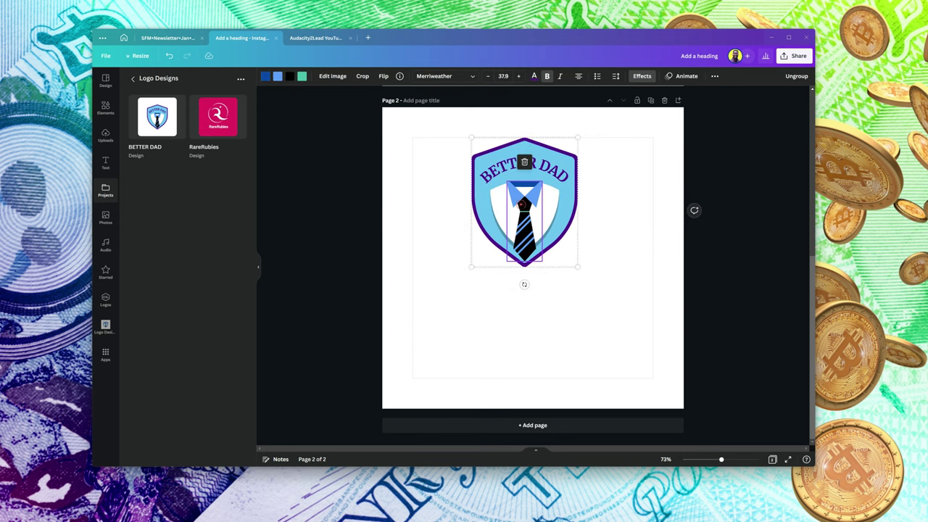
pyautogui.click(265, 75)
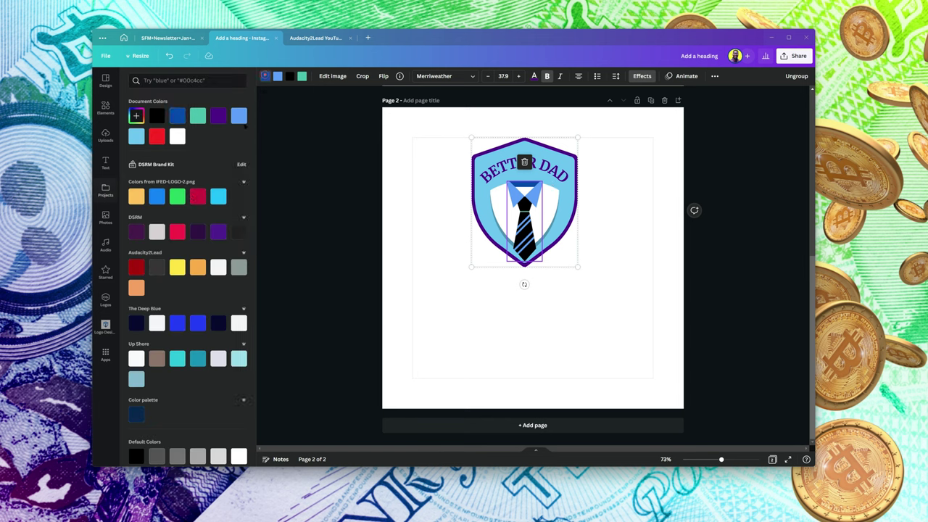
pyautogui.click(177, 230)
pyautogui.click(438, 134)
pyautogui.click(524, 117)
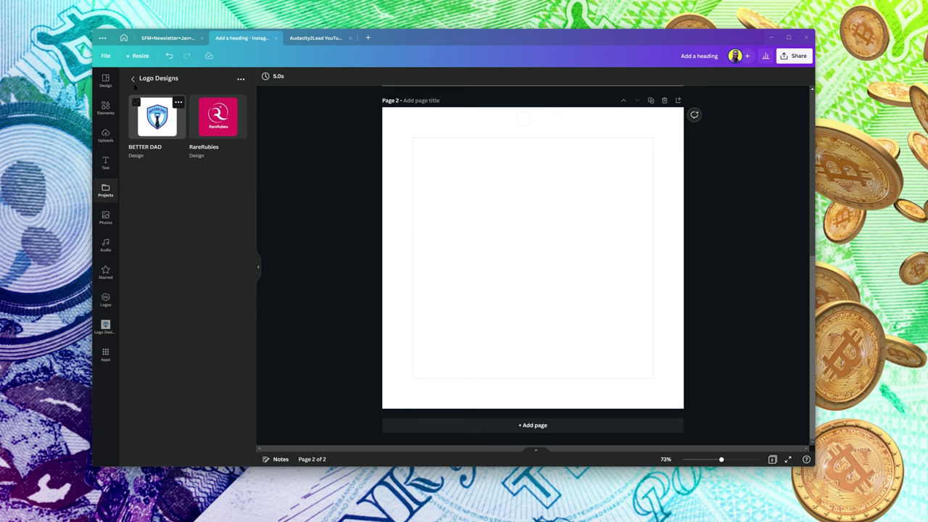
pyautogui.click(105, 190)
pyautogui.click(105, 215)
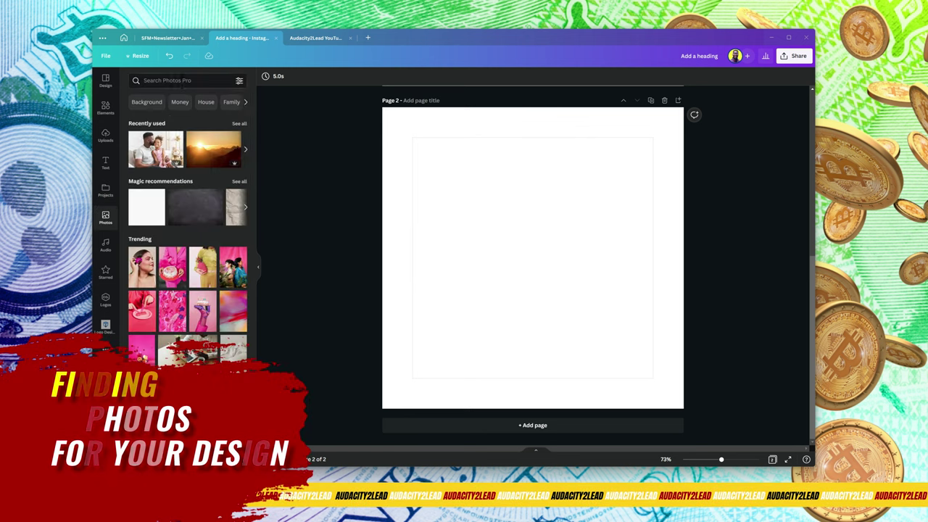
# - Search photos for Money with the cut-outs-only filter and add the $100 bill cut-out to page 2
pyautogui.click(181, 80)
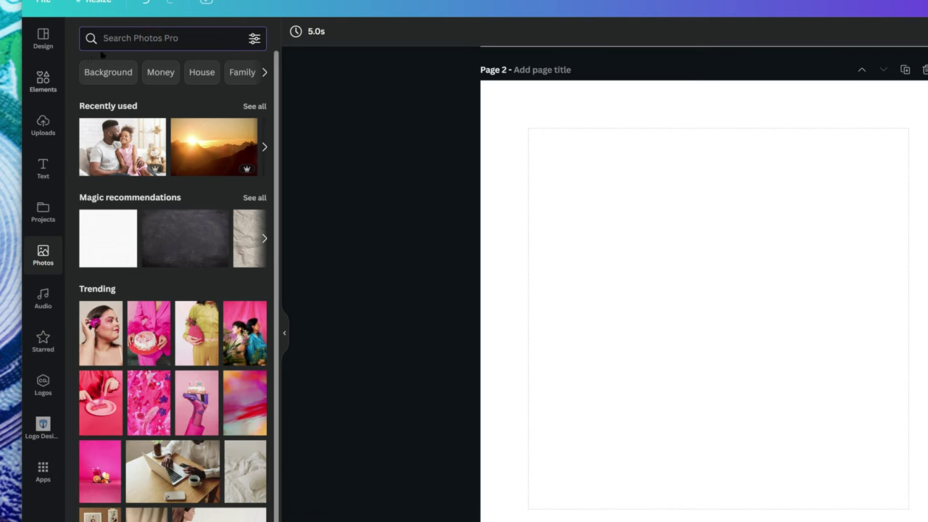
pyautogui.click(160, 72)
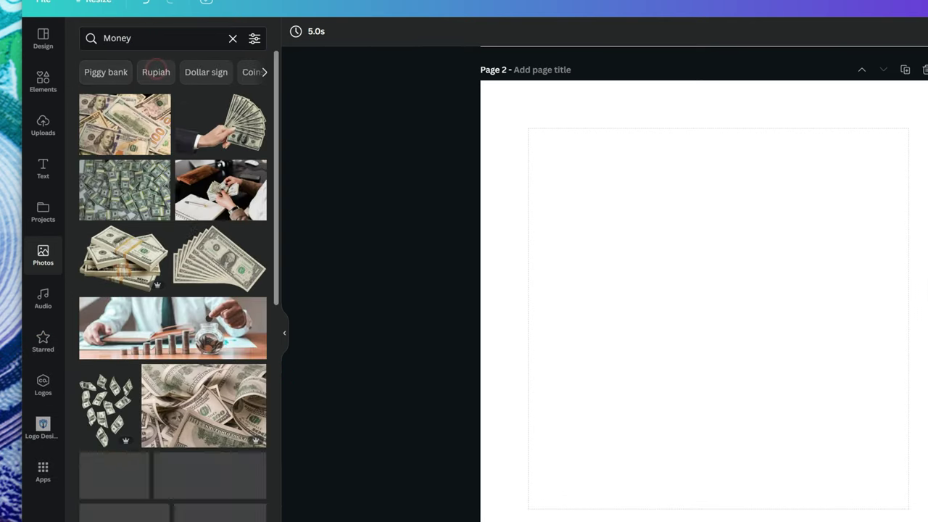
pyautogui.click(254, 38)
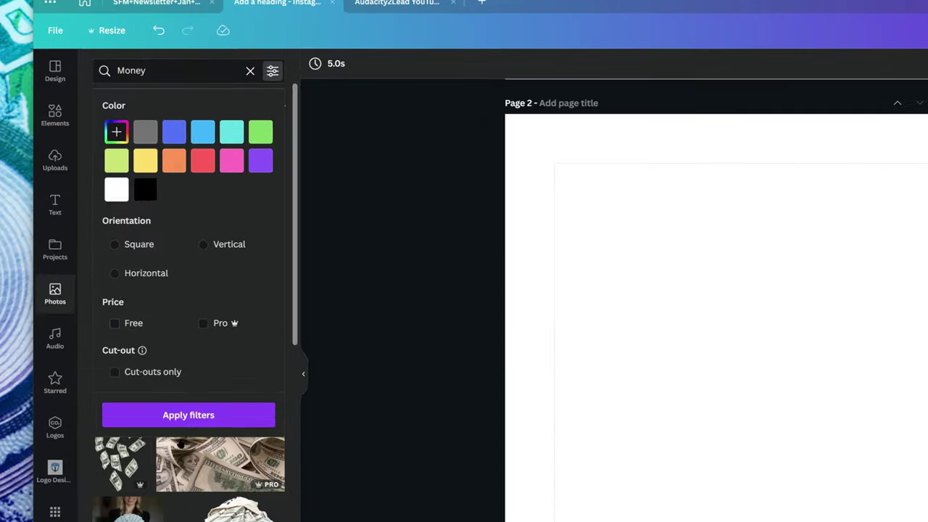
pyautogui.click(115, 372)
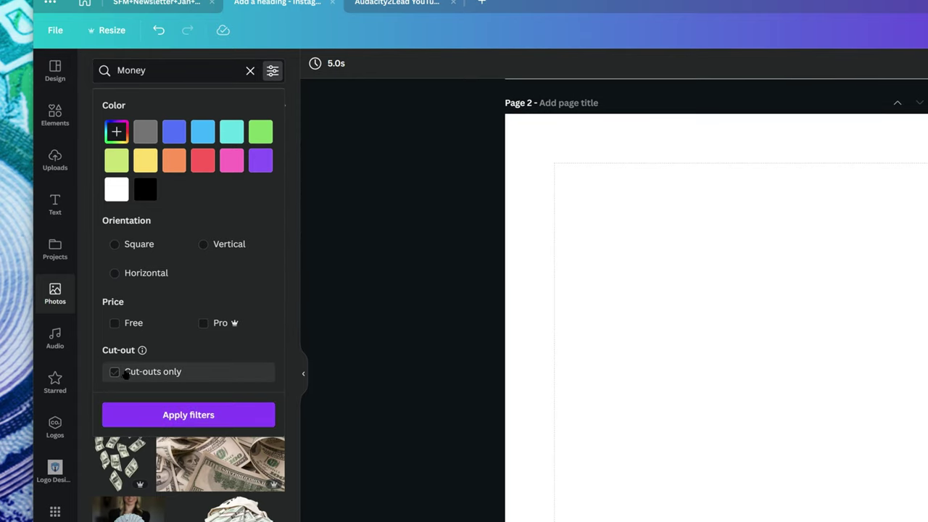
pyautogui.moveTo(144, 354)
pyautogui.click(184, 414)
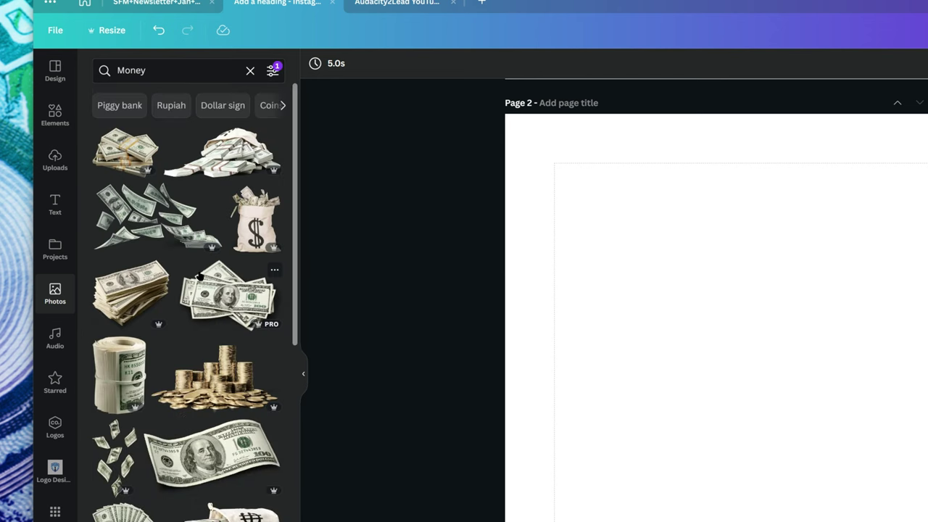
pyautogui.scroll(-5, 199, 277)
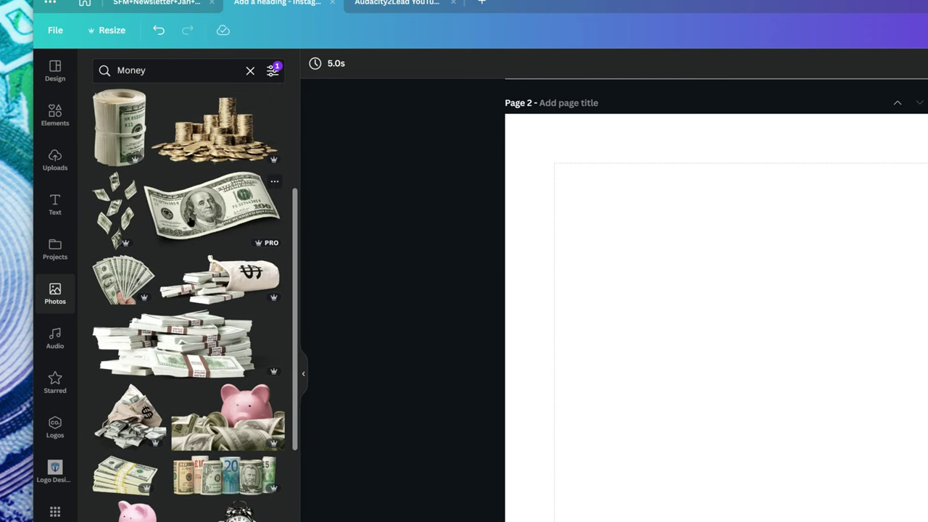
pyautogui.click(190, 221)
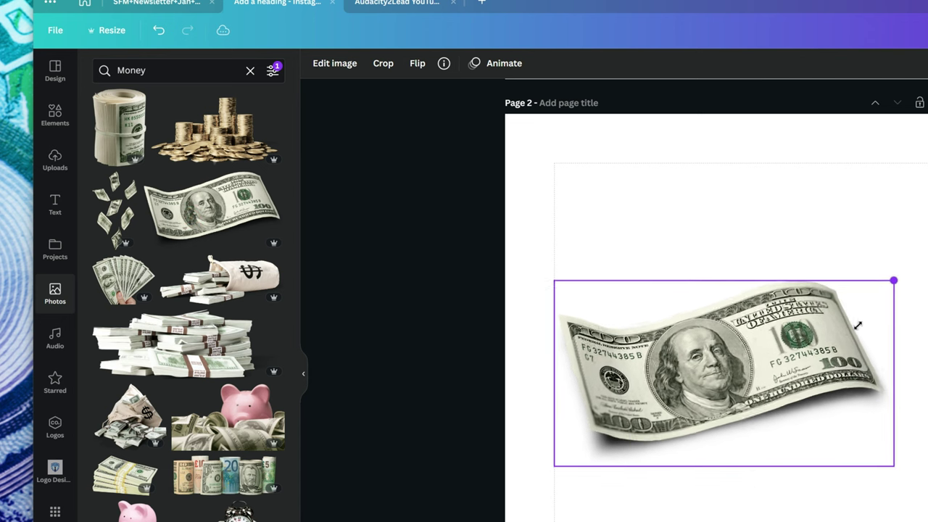
pyautogui.click(56, 335)
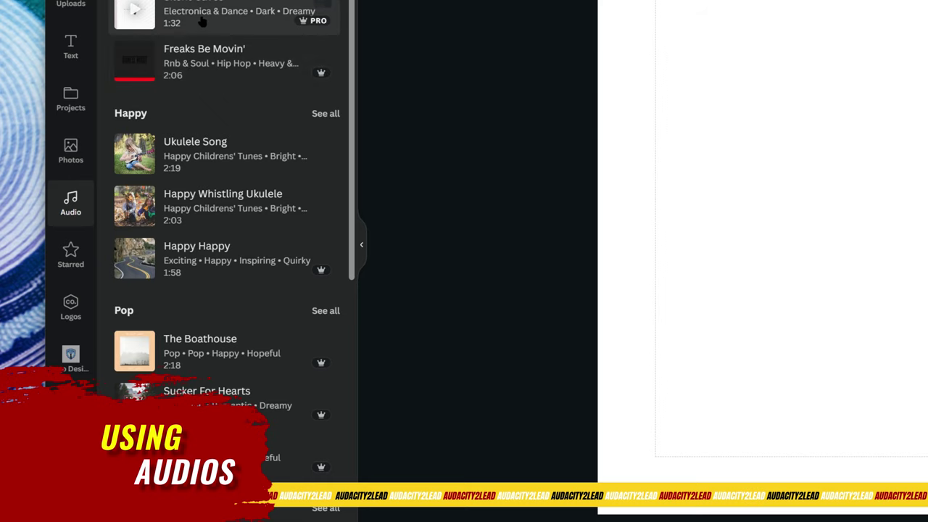
# - Browse Upbeat audio, preview PREL Beat, add Over the Bridge, then play and pause it
pyautogui.click(193, 70)
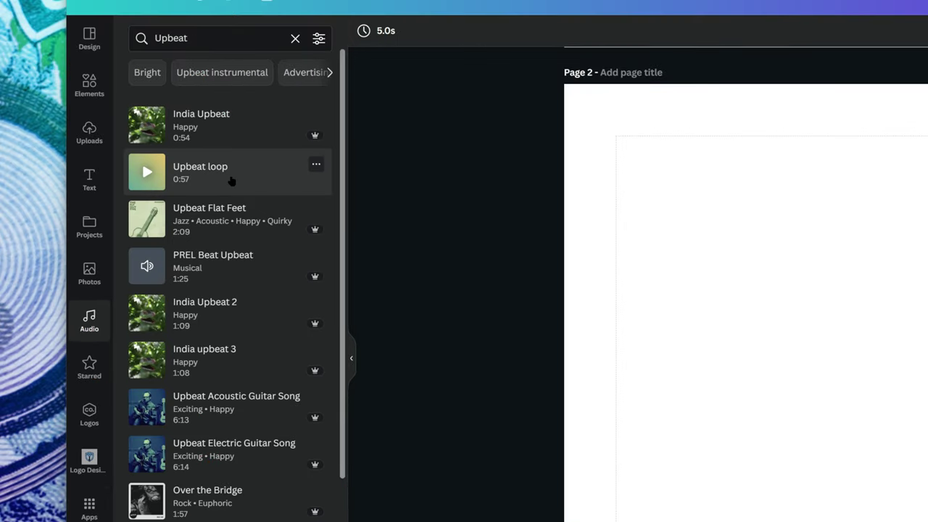
pyautogui.click(147, 266)
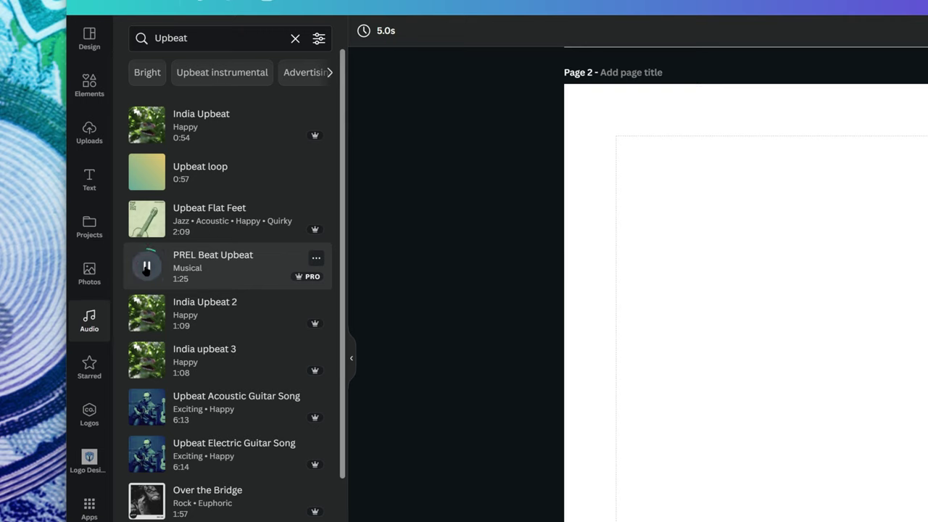
pyautogui.click(147, 266)
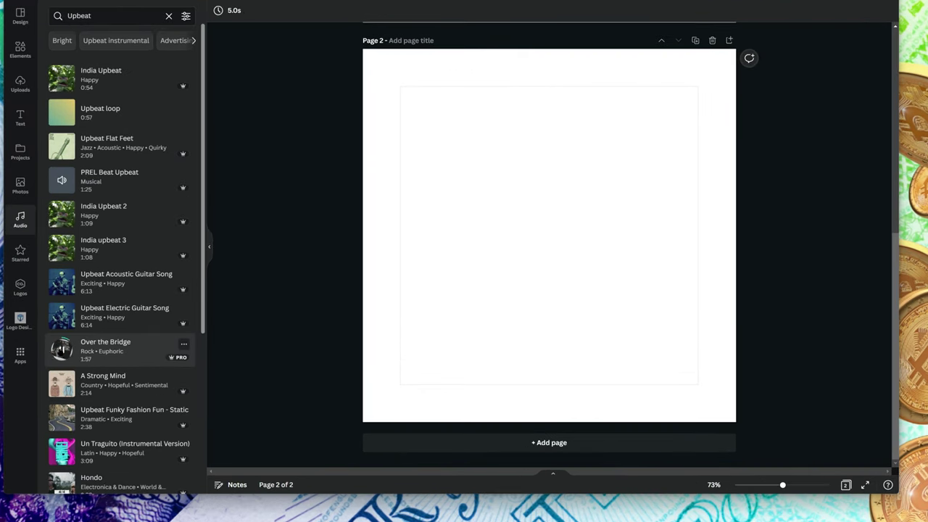
pyautogui.moveTo(62, 349)
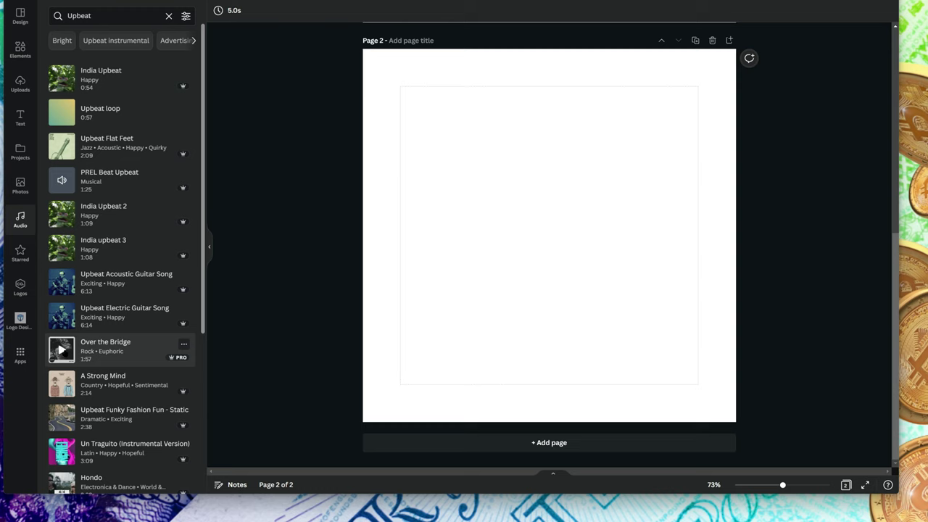
pyautogui.click(97, 351)
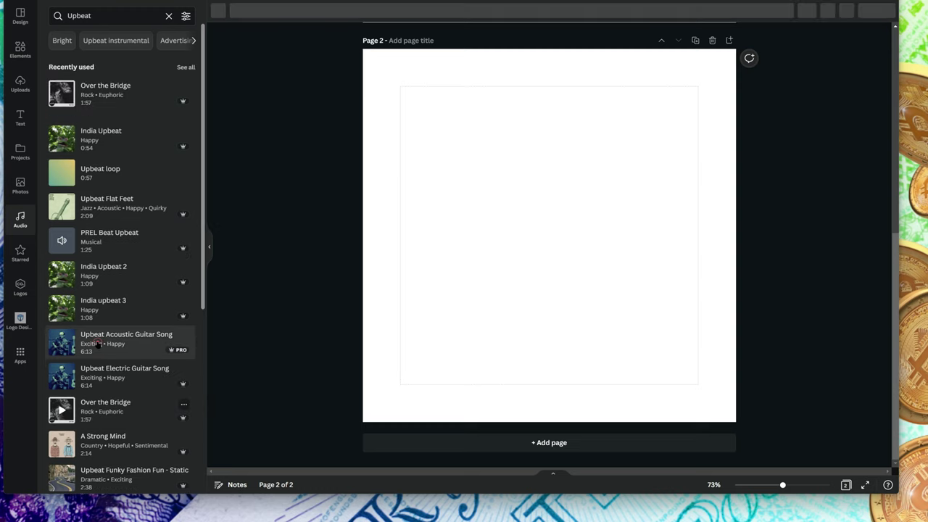
pyautogui.click(251, 455)
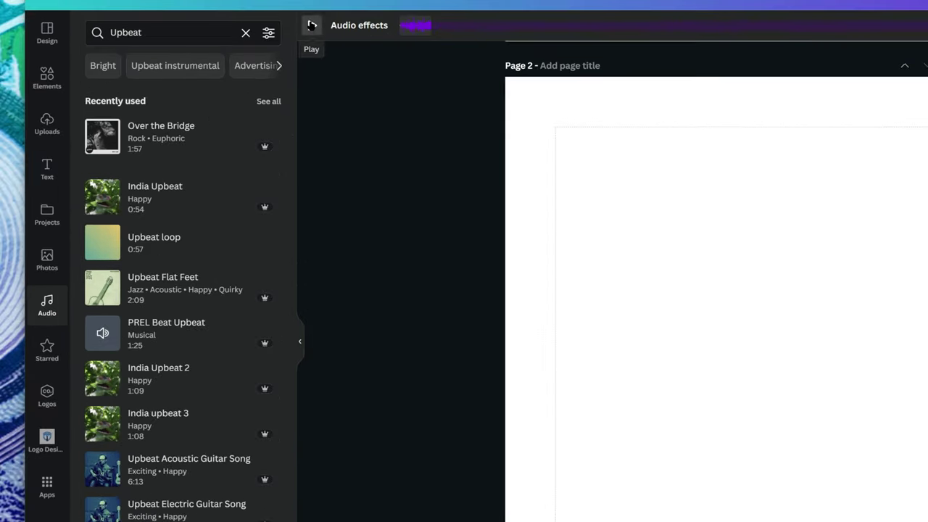
pyautogui.click(218, 11)
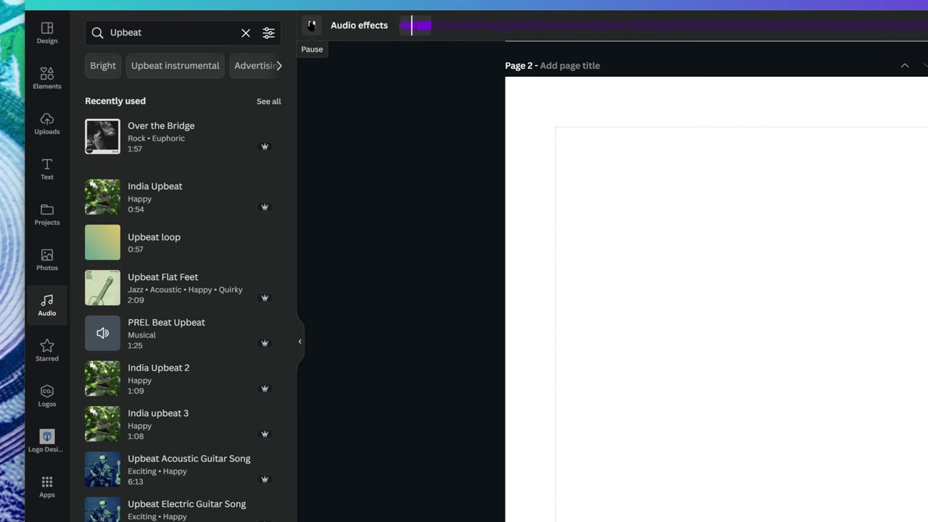
pyautogui.click(311, 26)
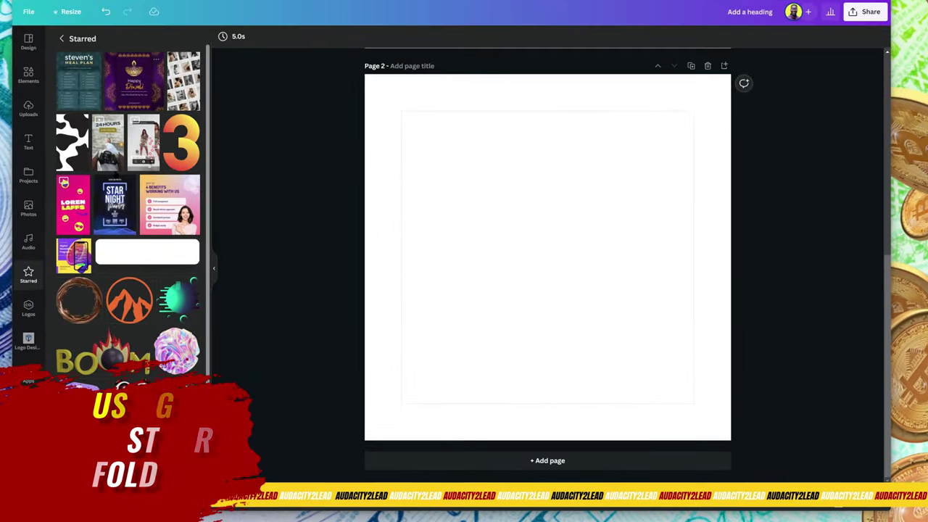
# - Browse Instagram Post templates and star the New Product template by Uniqorns, then close its info card
pyautogui.click(29, 41)
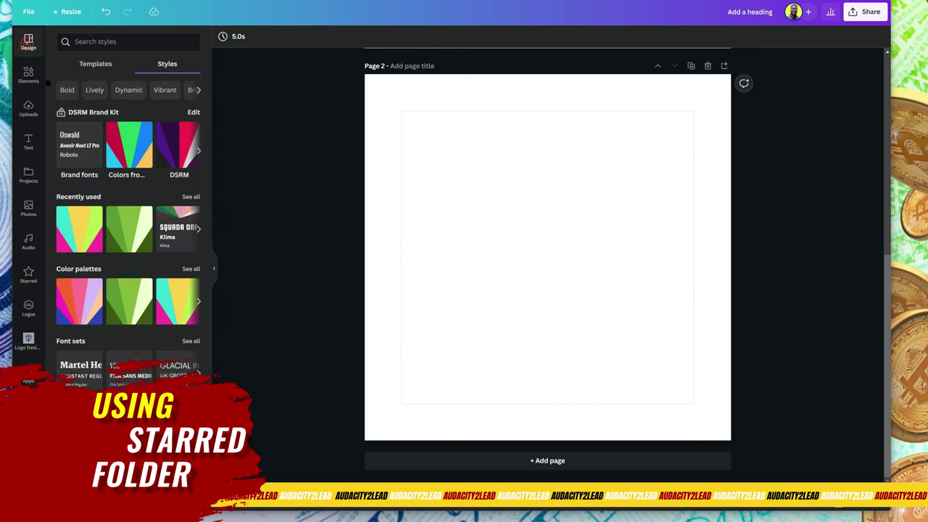
pyautogui.click(95, 64)
pyautogui.scroll(-10, 110, 221)
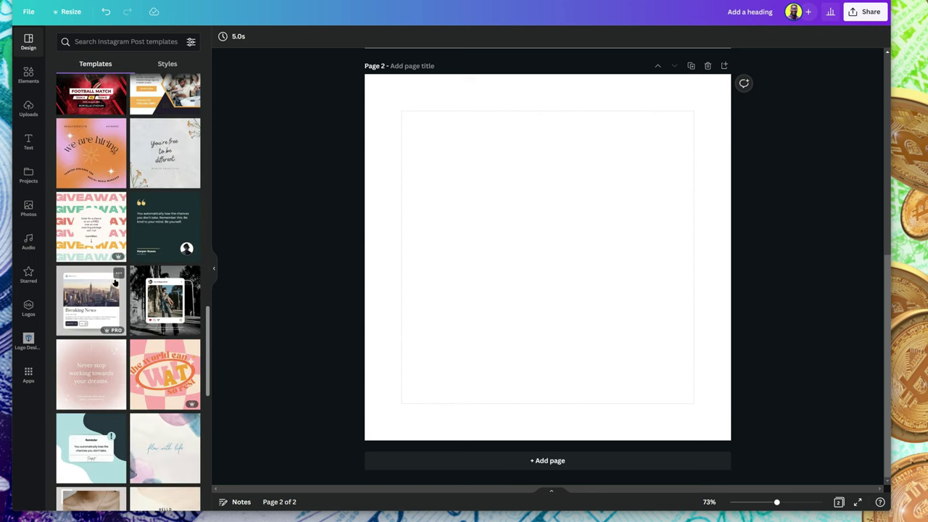
pyautogui.click(118, 274)
pyautogui.scroll(-5, 160, 283)
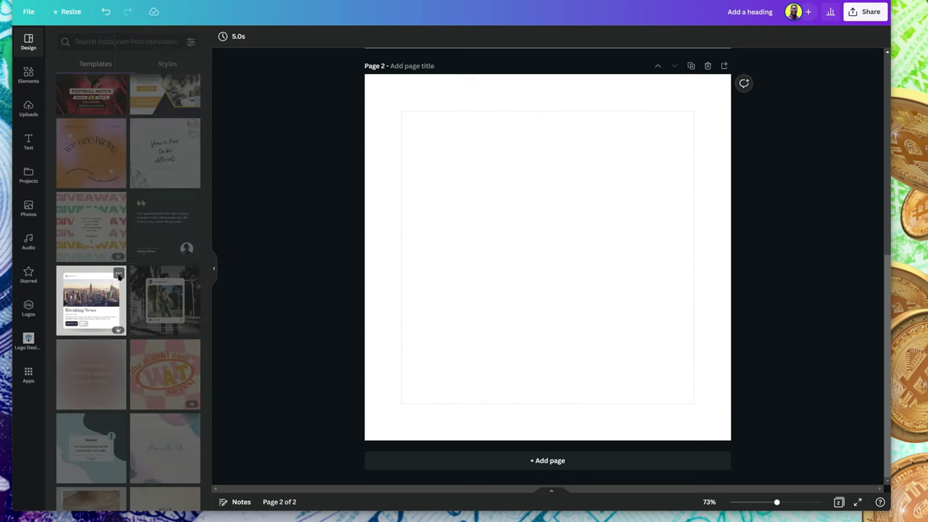
pyautogui.click(193, 255)
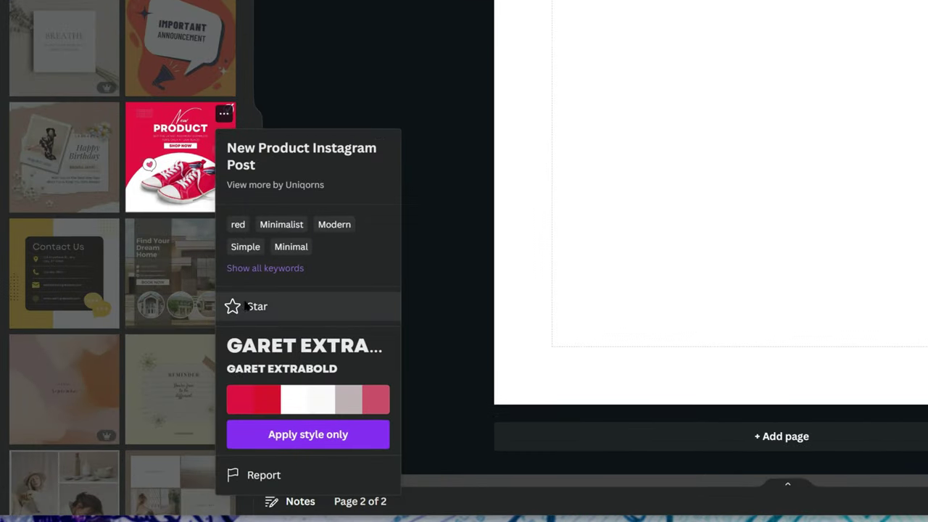
pyautogui.click(246, 307)
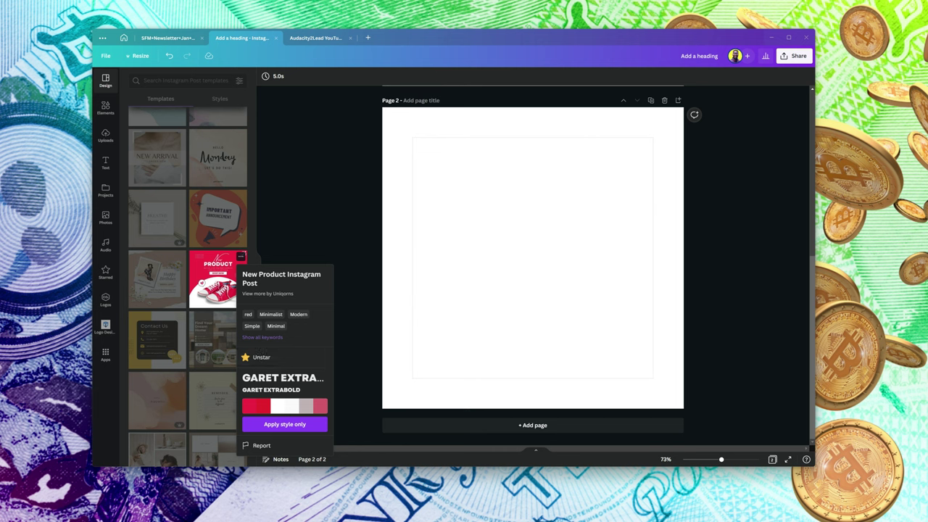
pyautogui.click(285, 246)
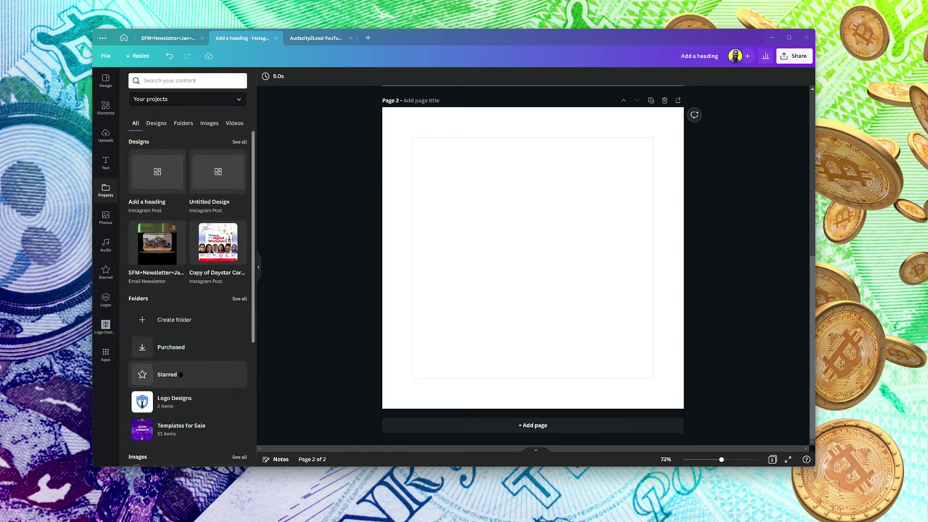
# - Add the starred orange gradient 3 to the page, delete it, undo, and delete it again
pyautogui.click(174, 374)
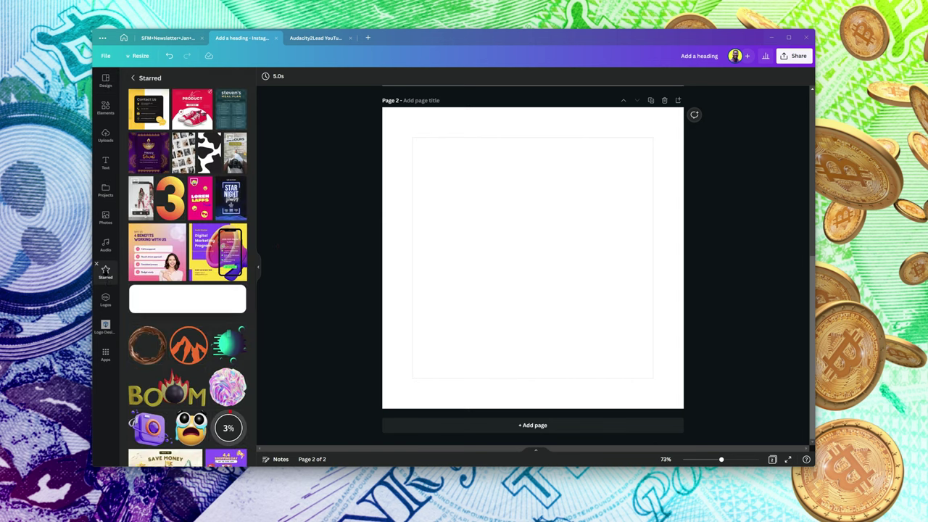
pyautogui.click(105, 271)
pyautogui.click(177, 184)
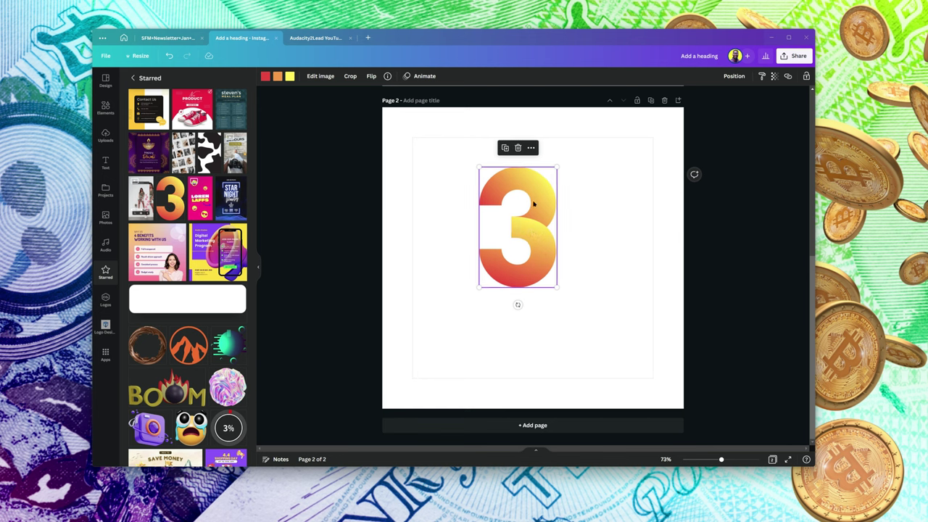
pyautogui.click(518, 147)
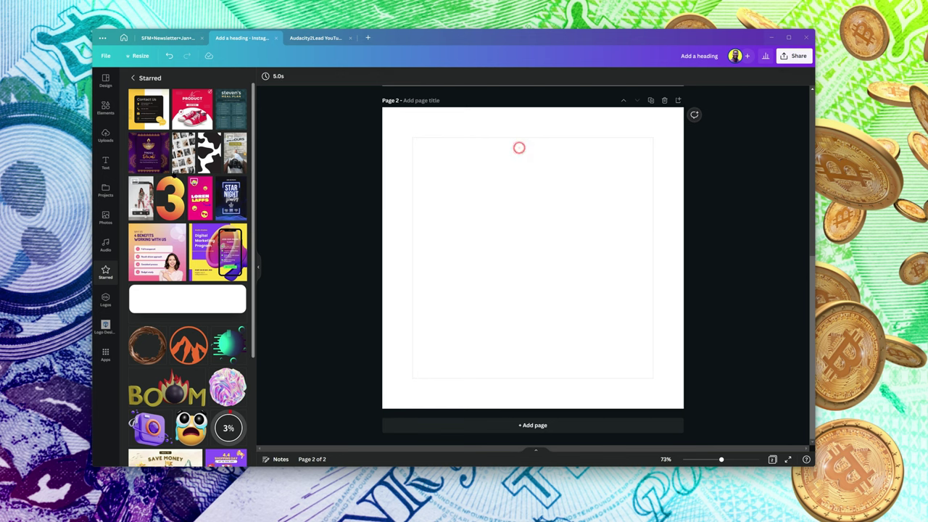
pyautogui.click(179, 182)
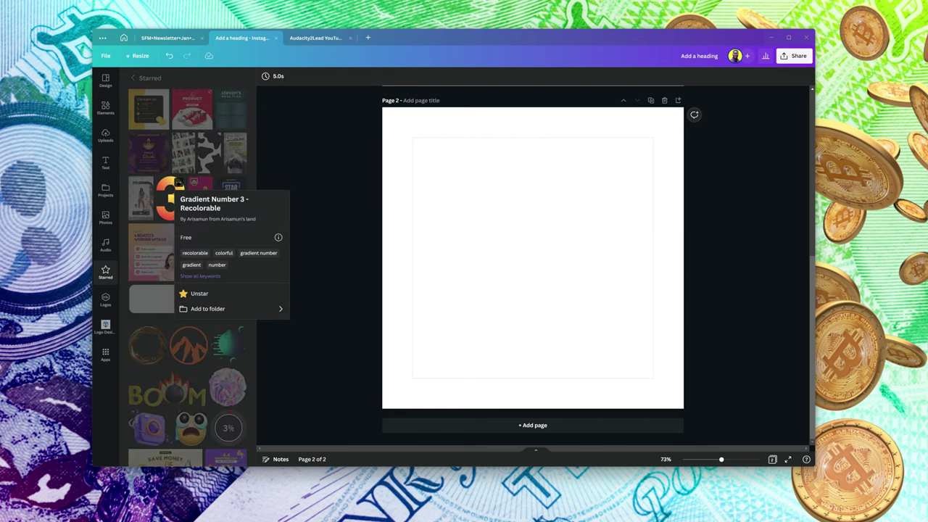
pyautogui.hotkey('ctrl', 'z')
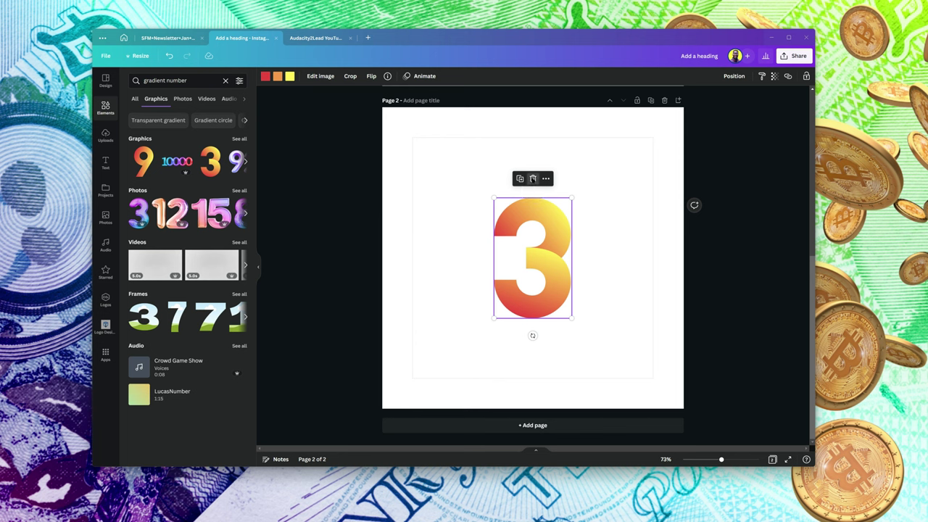
pyautogui.click(804, 234)
# - Scroll through the starred items and open the Logo Designs folder
pyautogui.click(105, 271)
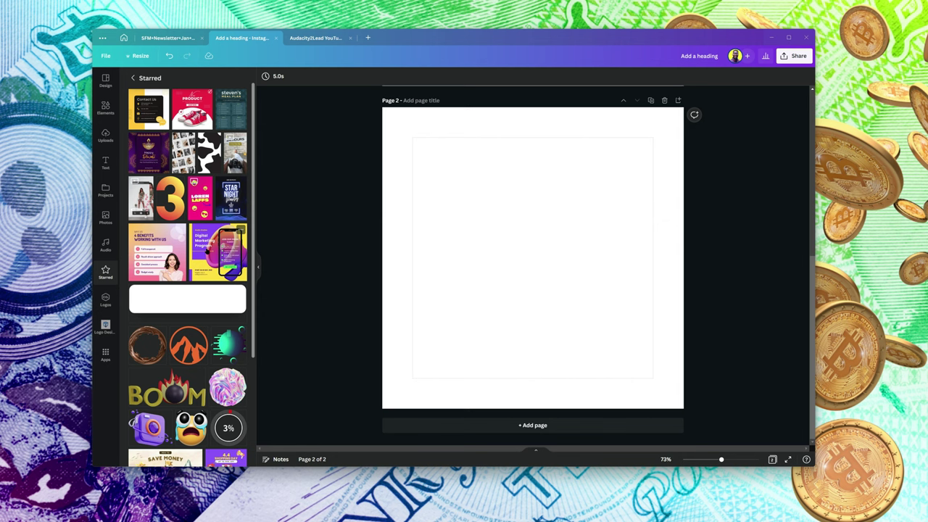
pyautogui.scroll(-8, 188, 276)
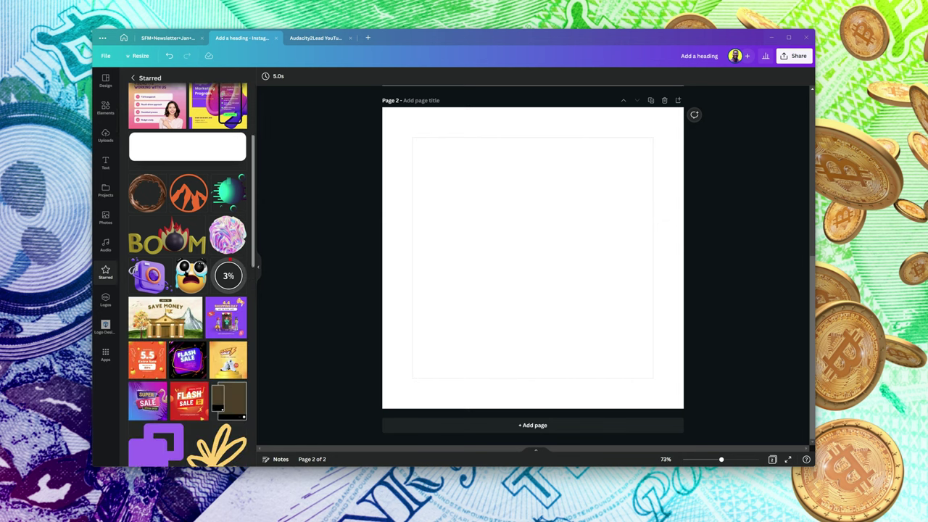
pyautogui.scroll(-3, 185, 274)
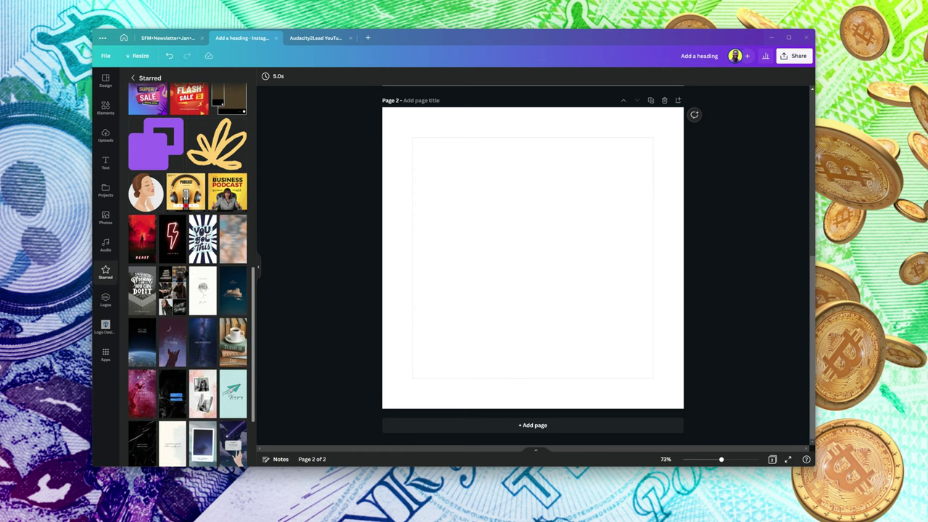
pyautogui.scroll(-5, 186, 274)
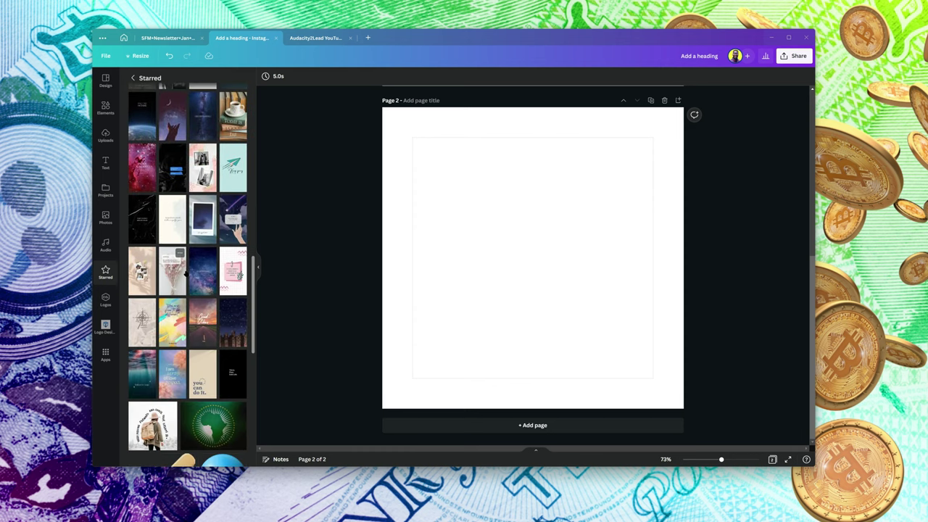
pyautogui.click(105, 328)
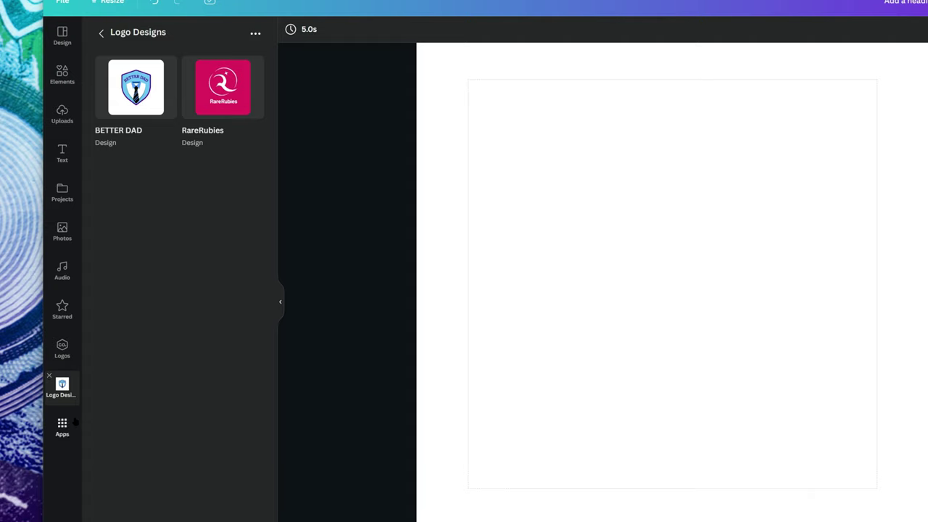
# - Remove the Logo Designs, Logos, Starred, Photos and Audio tabs from the sidebar
pyautogui.click(48, 376)
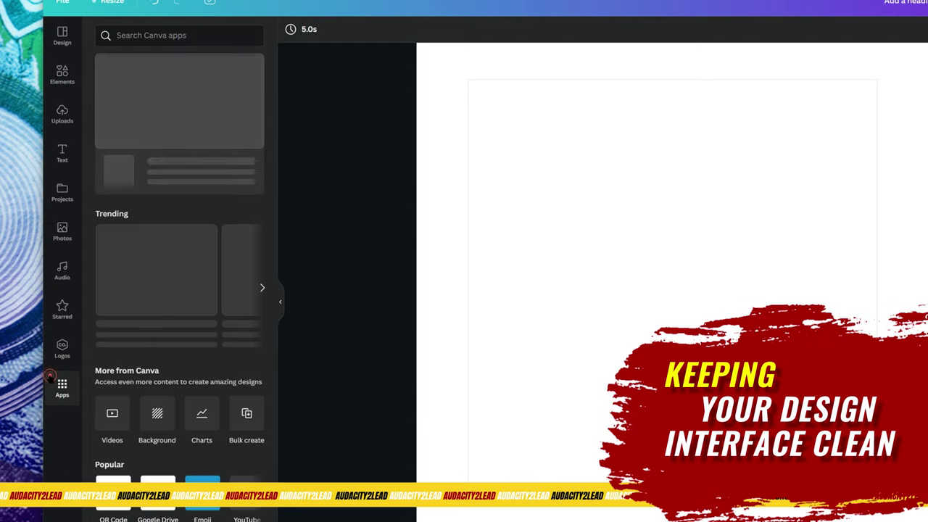
pyautogui.click(61, 348)
pyautogui.click(48, 336)
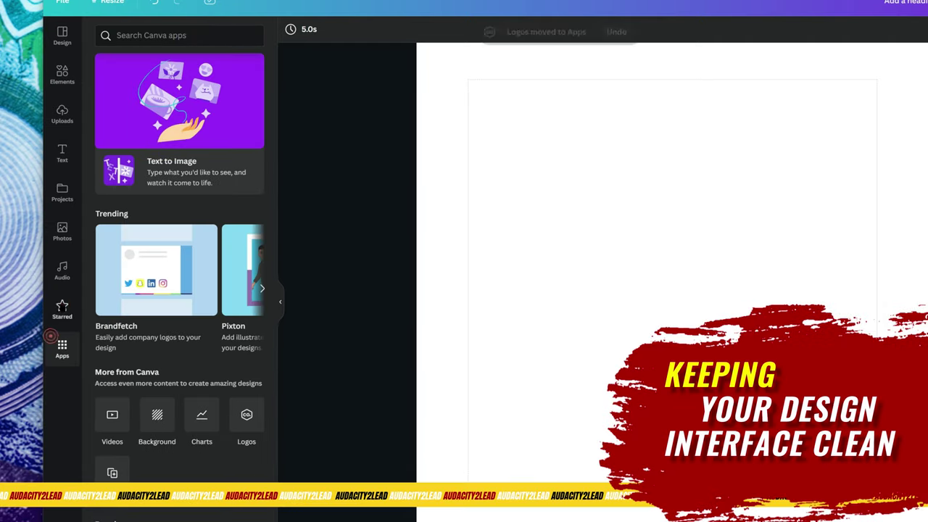
pyautogui.click(60, 150)
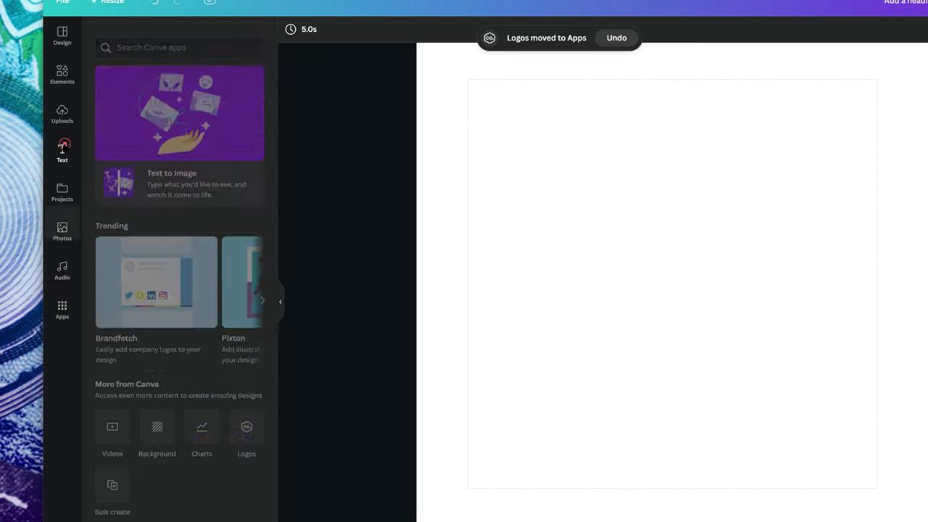
pyautogui.click(60, 187)
pyautogui.click(63, 230)
pyautogui.click(50, 219)
pyautogui.click(49, 219)
# - Check the Uploads, Elements and Projects panels, then browse the Apps list
pyautogui.click(61, 111)
pyautogui.click(63, 72)
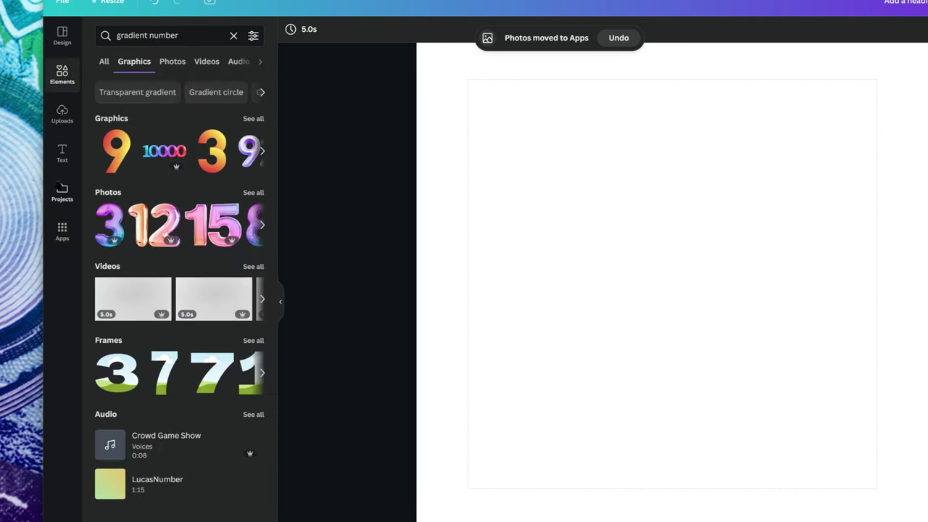
pyautogui.click(63, 190)
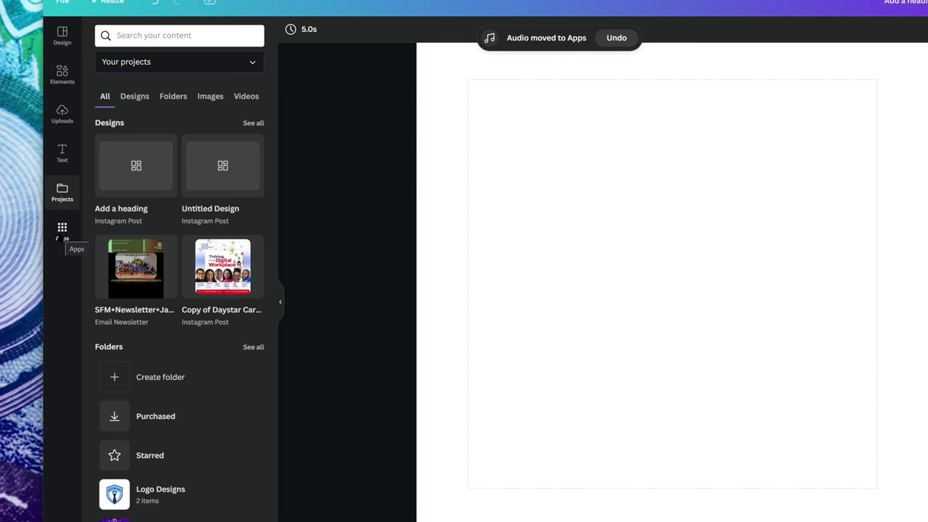
pyautogui.click(58, 237)
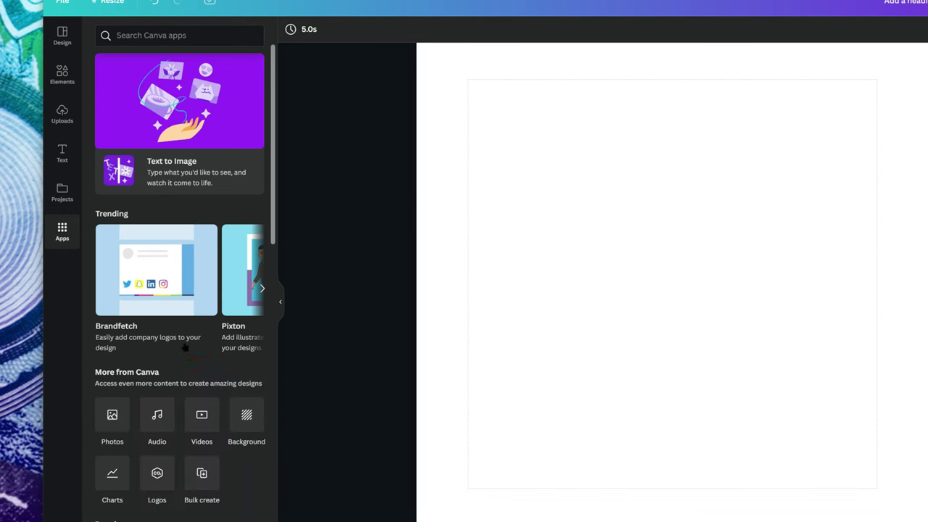
pyautogui.scroll(-3, 186, 359)
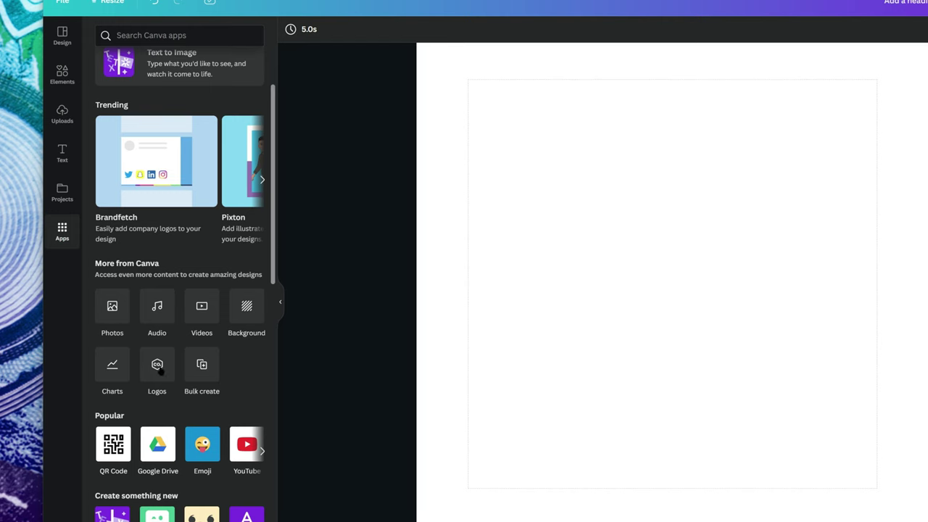
pyautogui.click(247, 305)
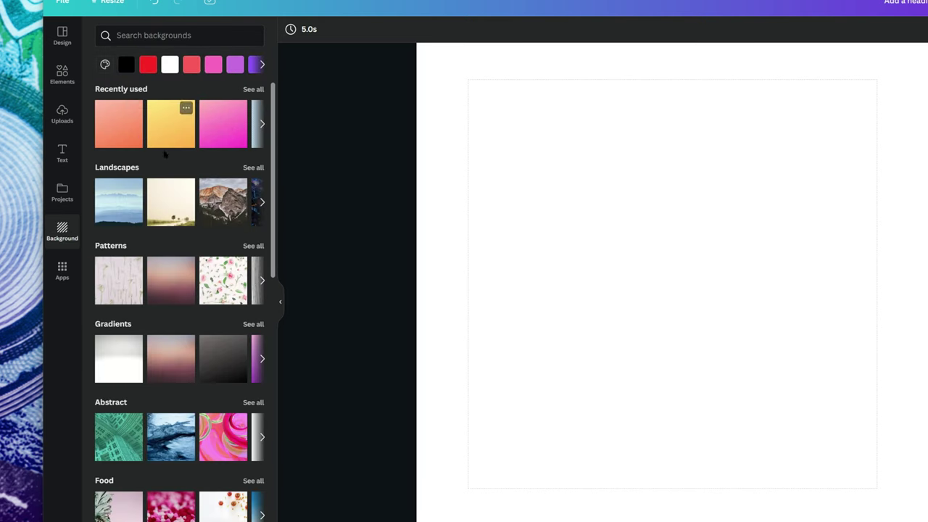
# - Try green texture, peacock and dusky gradient backgrounds, settle on golden bokeh, and remove the Background tab
pyautogui.scroll(-4, 167, 183)
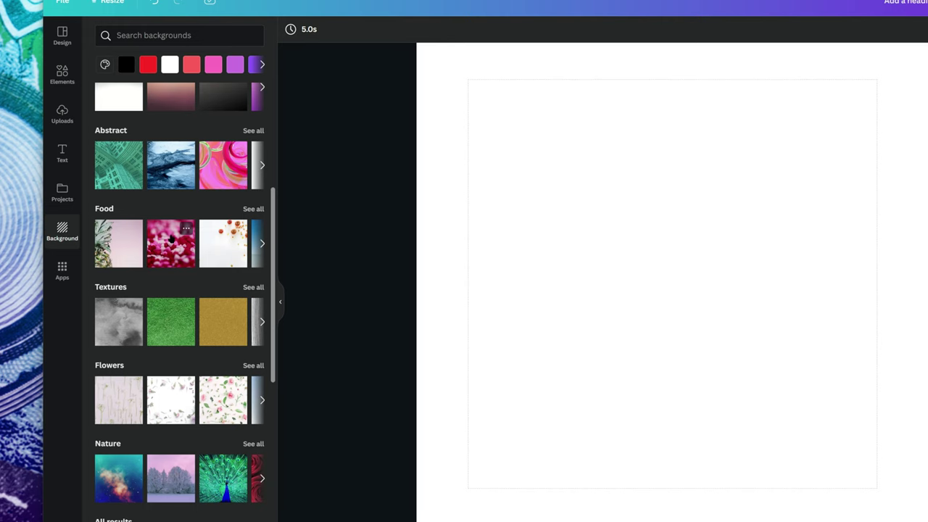
pyautogui.scroll(-3, 171, 241)
pyautogui.click(167, 112)
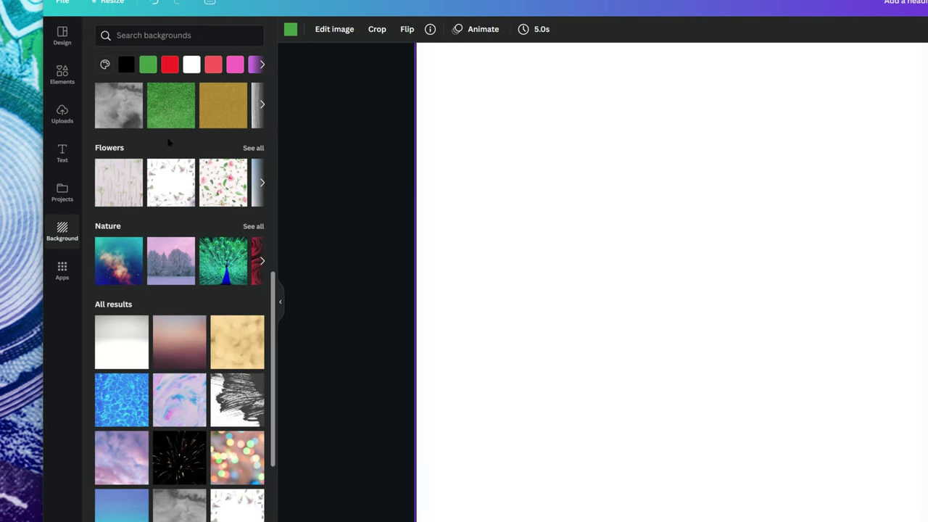
pyautogui.click(212, 262)
pyautogui.moveTo(196, 324); pyautogui.dragTo(680, 245)
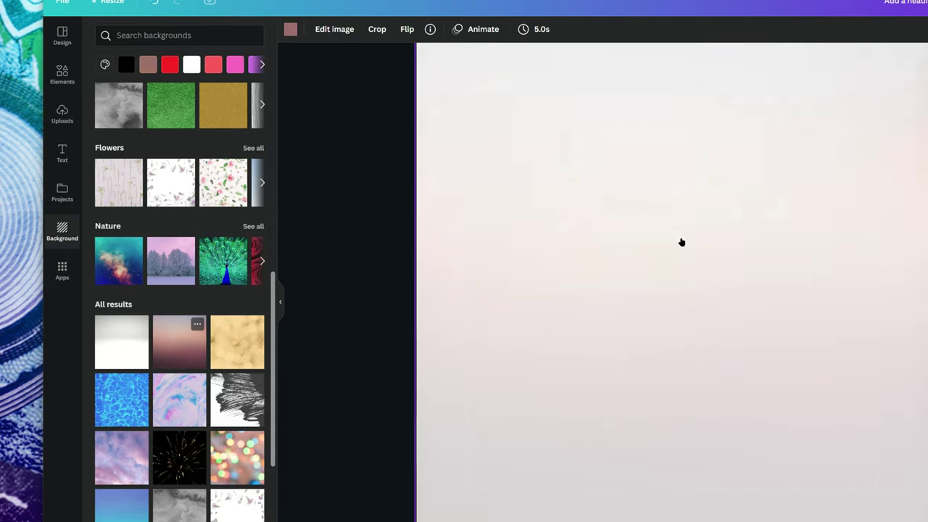
pyautogui.click(225, 333)
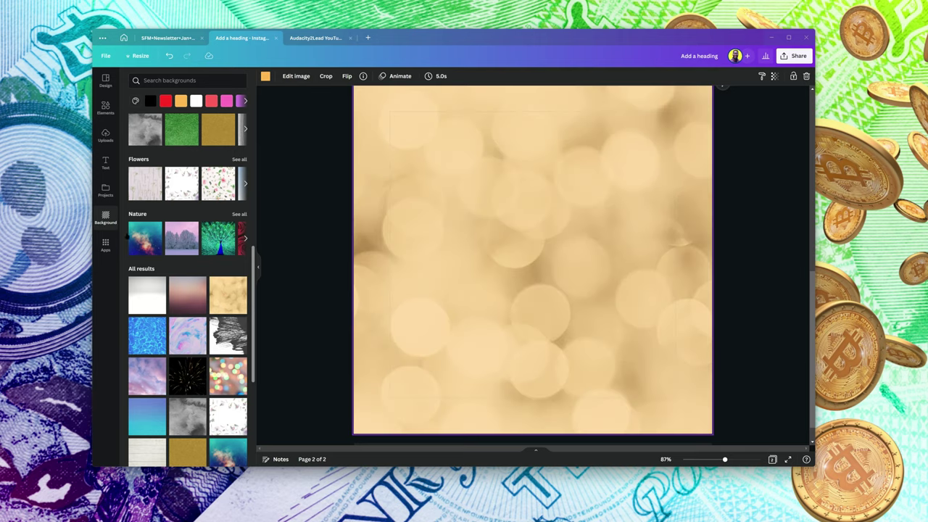
pyautogui.click(96, 209)
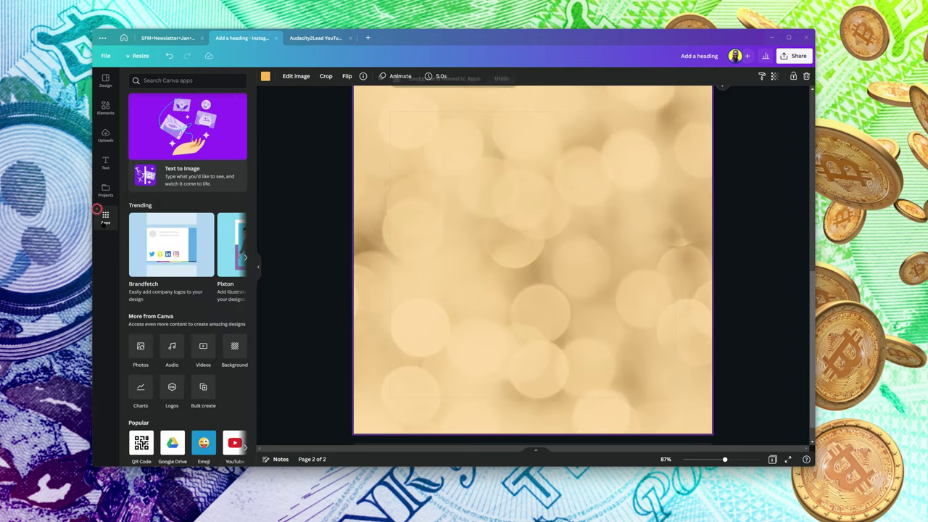
# - Start a Text to Image generation for 'nft', then go back to the Apps list
pyautogui.scroll(-3, 196, 282)
pyautogui.scroll(-4, 197, 279)
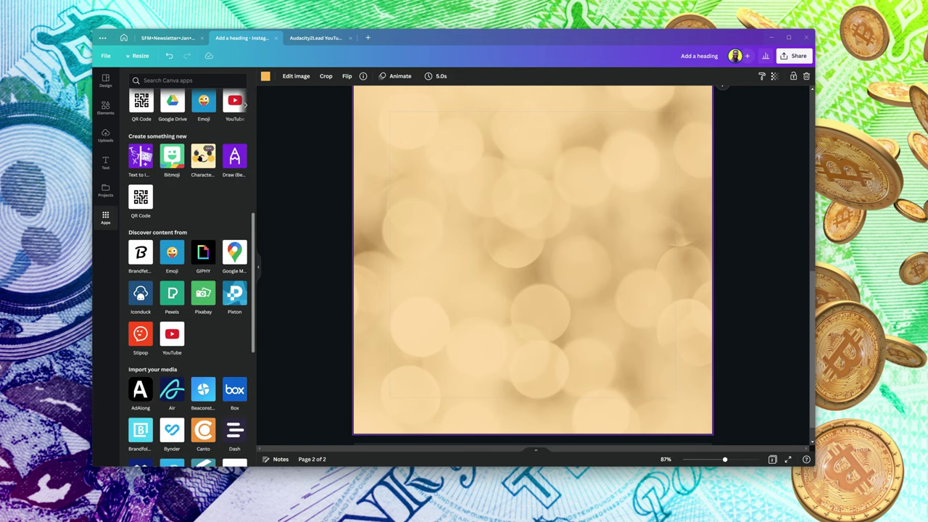
pyautogui.click(141, 161)
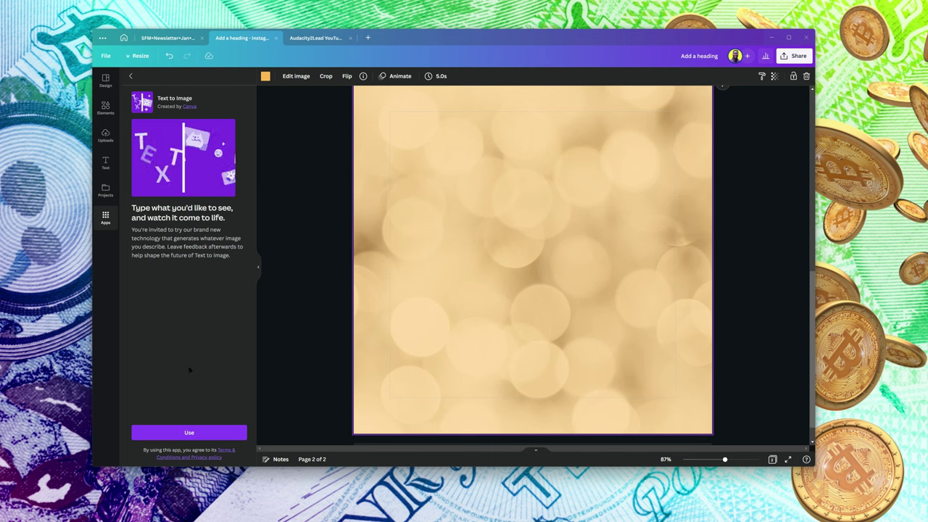
pyautogui.click(179, 432)
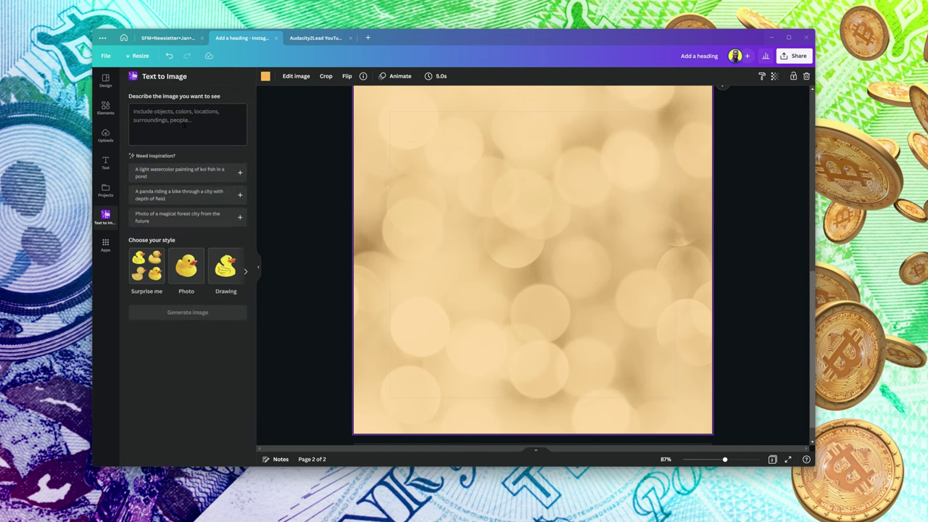
pyautogui.write('nft')
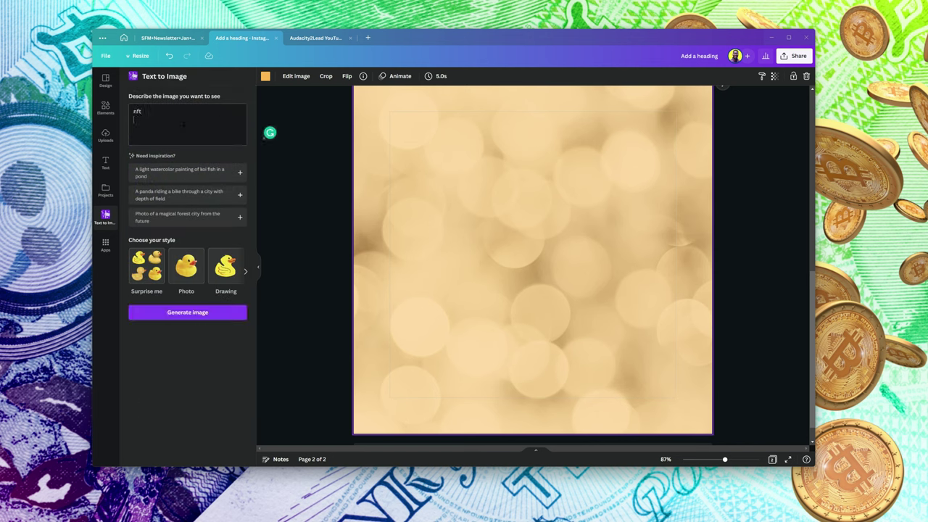
pyautogui.click(206, 311)
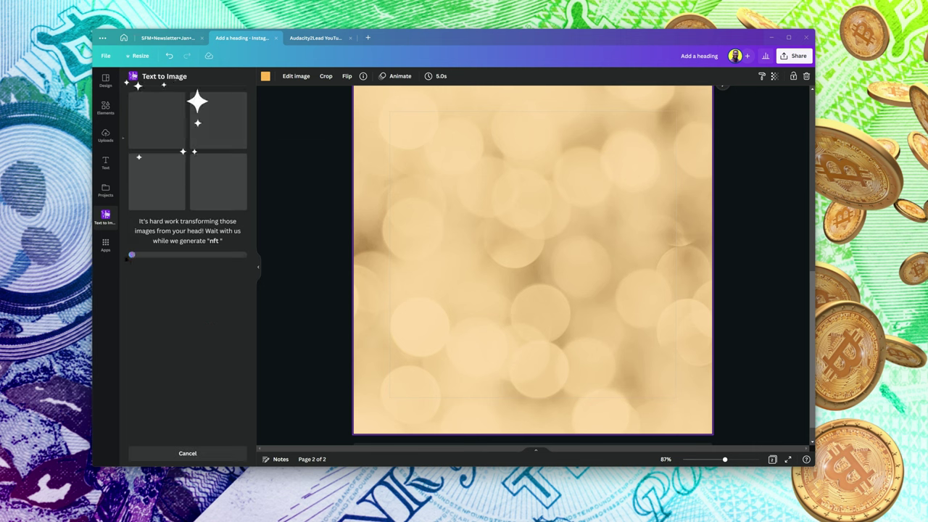
pyautogui.click(96, 209)
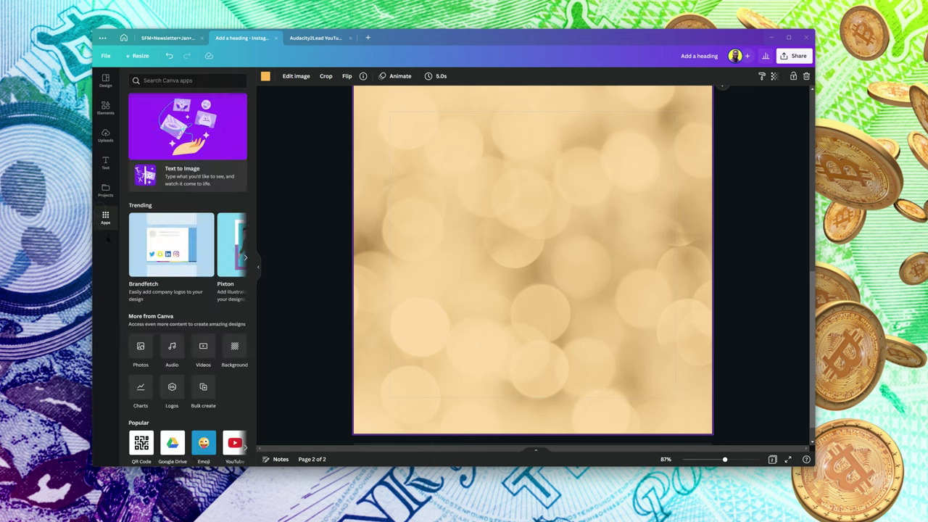
# - Open the QR code generator and view, then hide, its colour and margin options
pyautogui.scroll(-3, 187, 309)
pyautogui.scroll(-2, 187, 309)
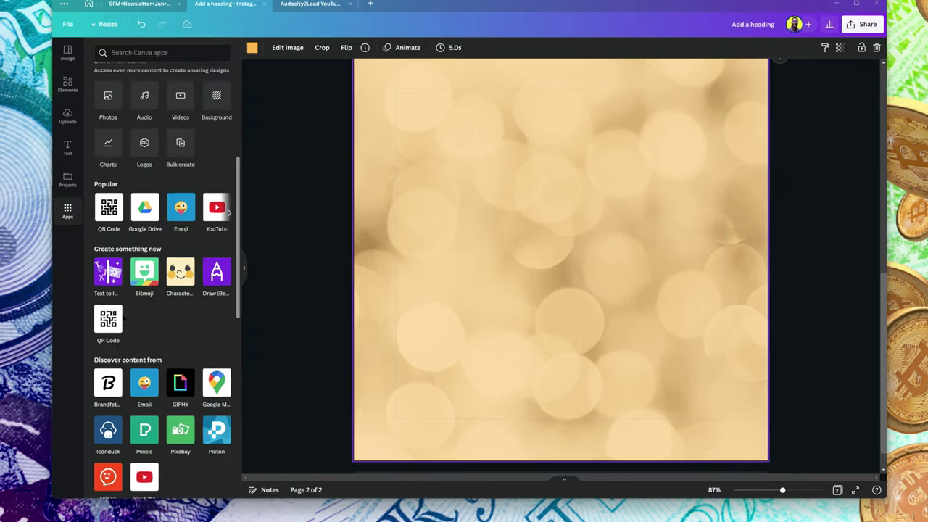
pyautogui.click(142, 310)
pyautogui.click(118, 100)
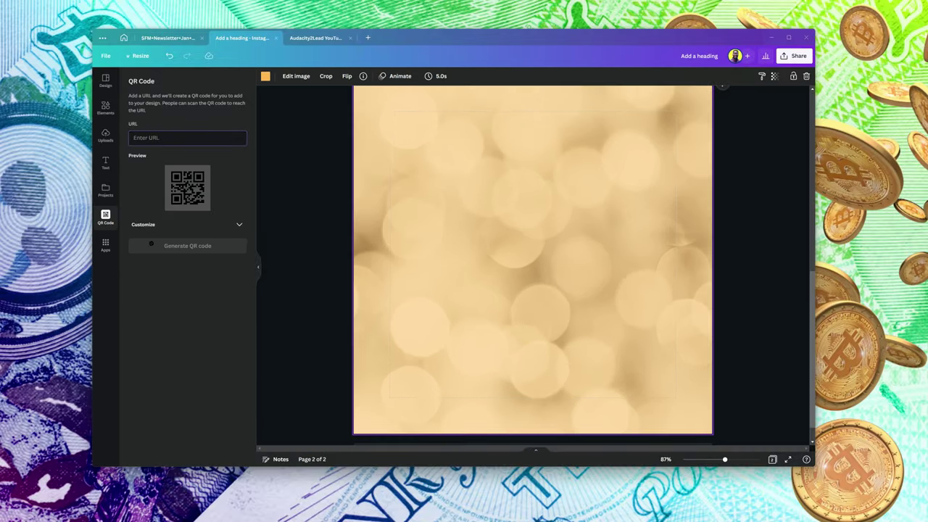
pyautogui.click(238, 223)
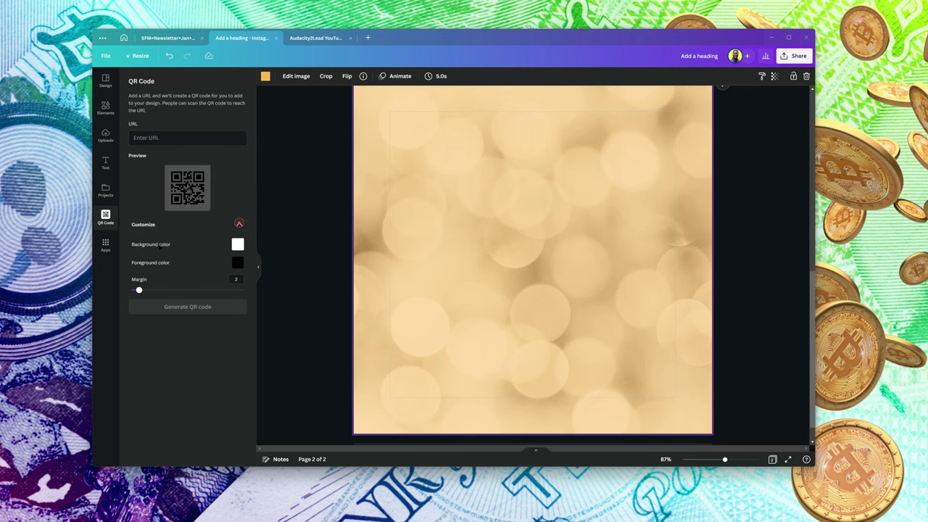
pyautogui.click(238, 224)
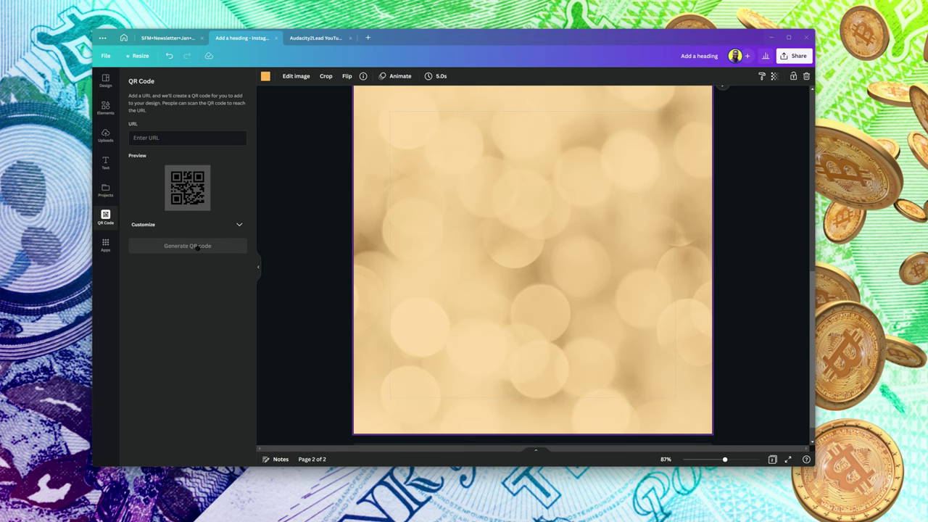
# - Go back to the Apps list and scroll through the available apps
pyautogui.click(105, 245)
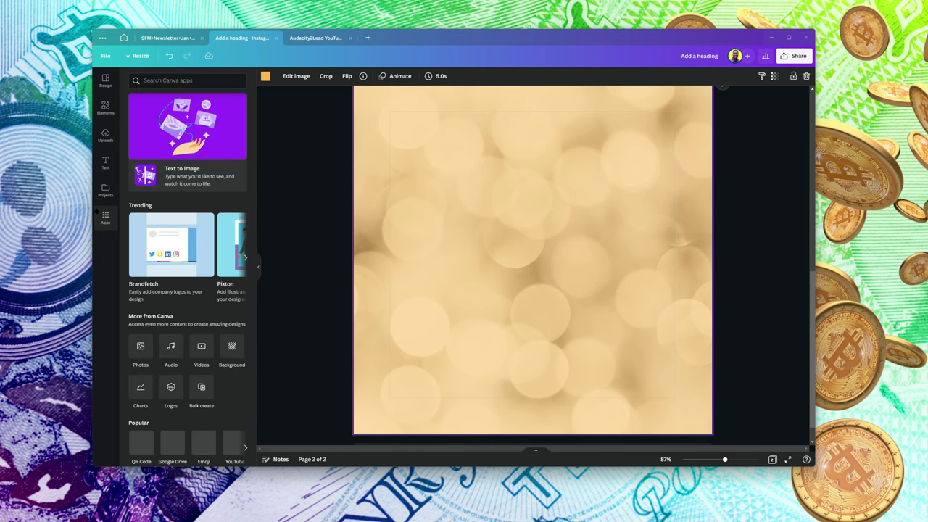
pyautogui.scroll(-2, 191, 272)
pyautogui.scroll(-10, 192, 273)
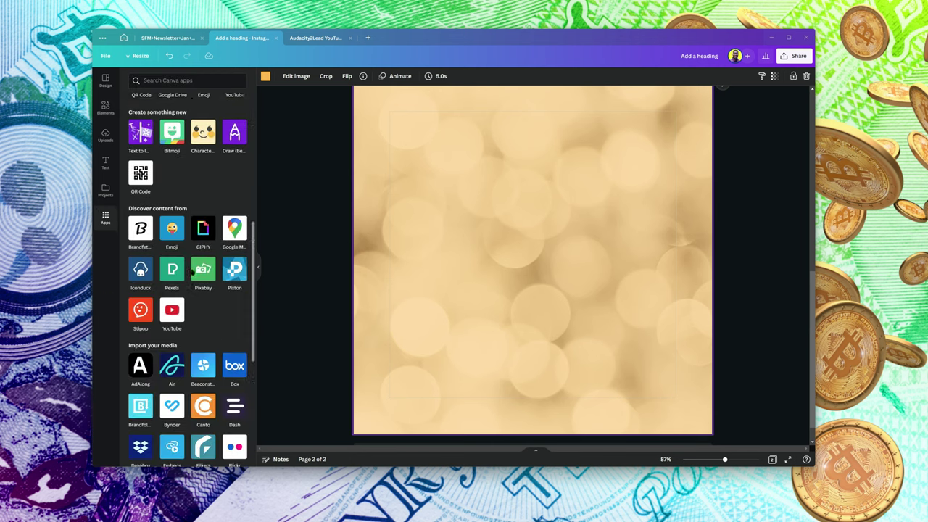
pyautogui.scroll(12, 193, 272)
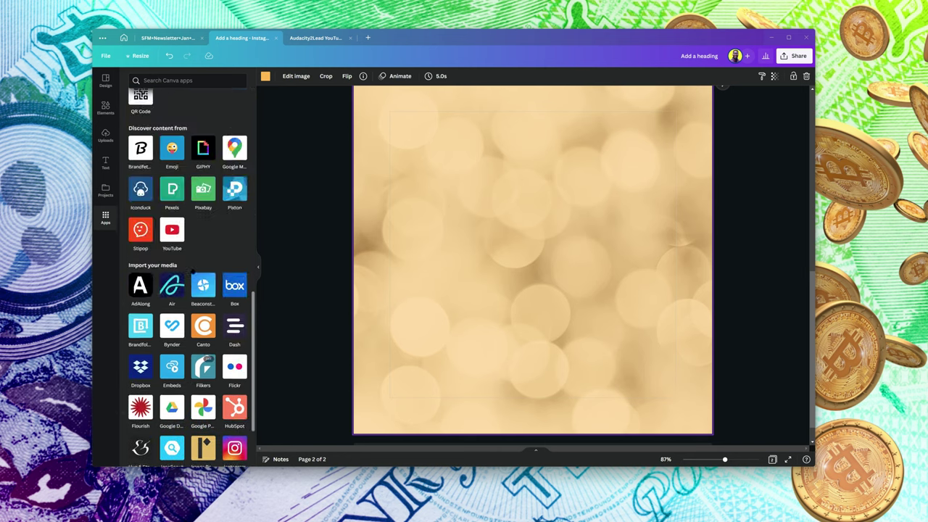
pyautogui.scroll(-10, 192, 271)
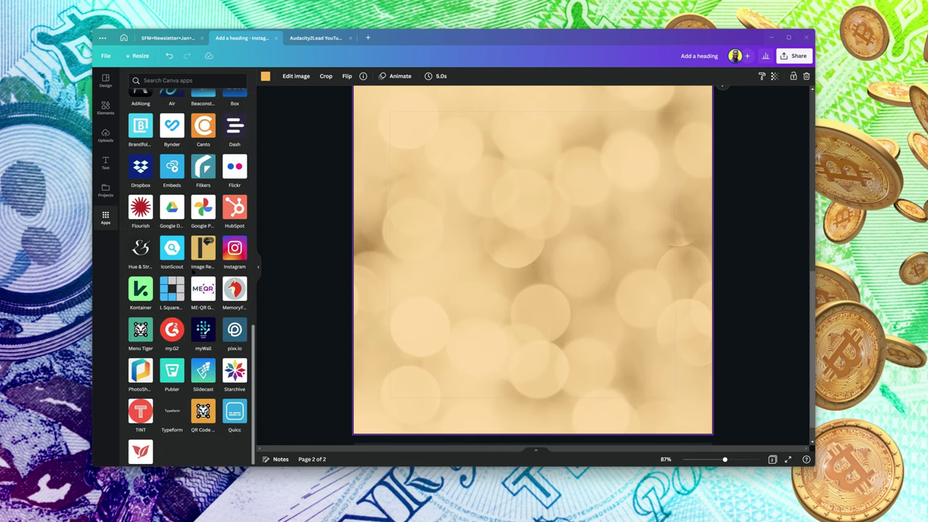
pyautogui.scroll(9, 191, 273)
pyautogui.scroll(-5, 191, 272)
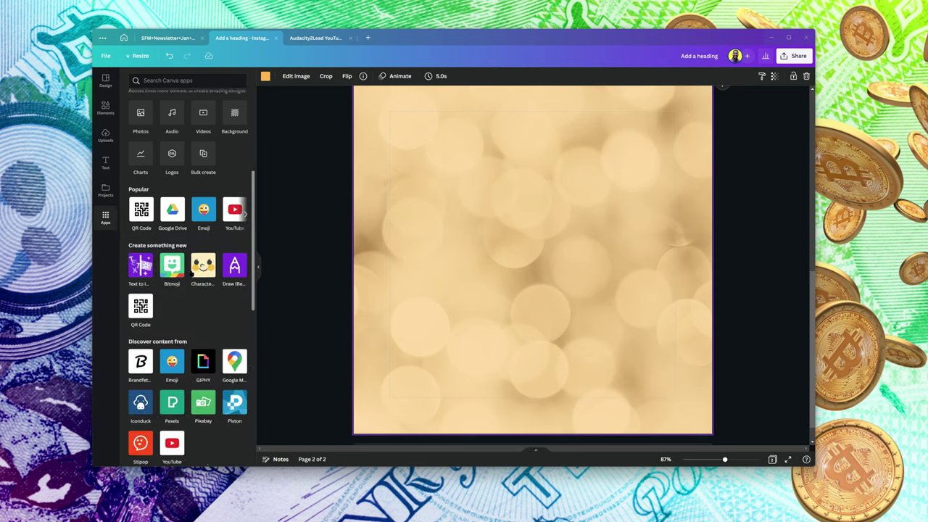
pyautogui.scroll(-3, 191, 272)
pyautogui.scroll(10, 191, 271)
# - Go to the Brand page and open the full Canva apps catalogue
pyautogui.click(123, 38)
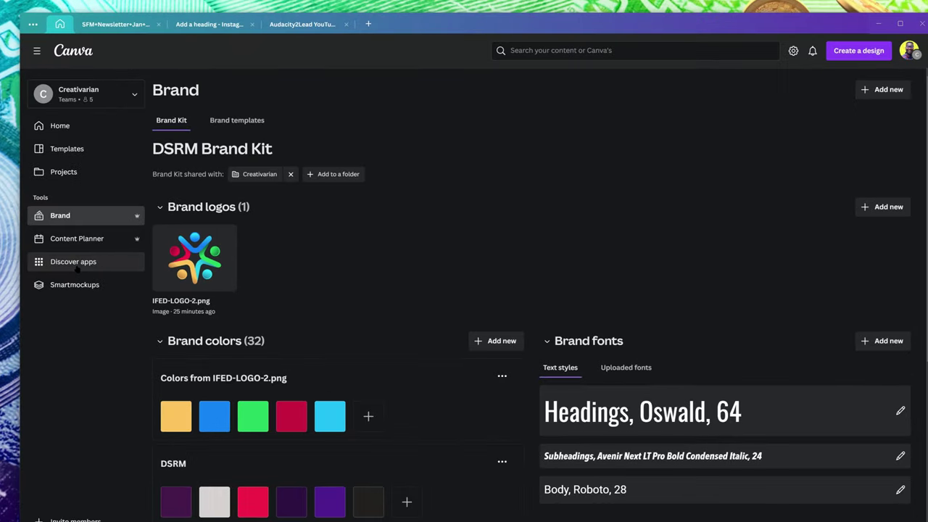
pyautogui.click(136, 228)
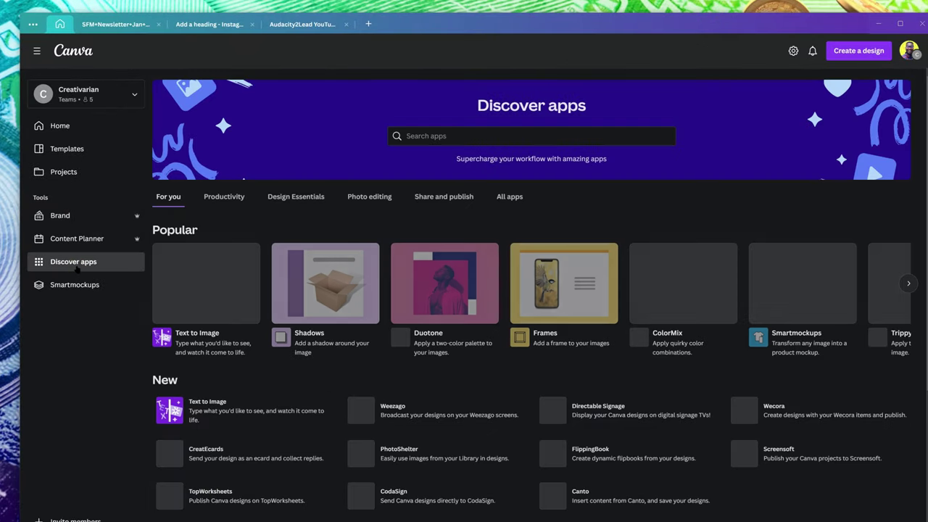
pyautogui.scroll(-4, 342, 404)
pyautogui.scroll(3, 341, 404)
pyautogui.scroll(-3, 342, 404)
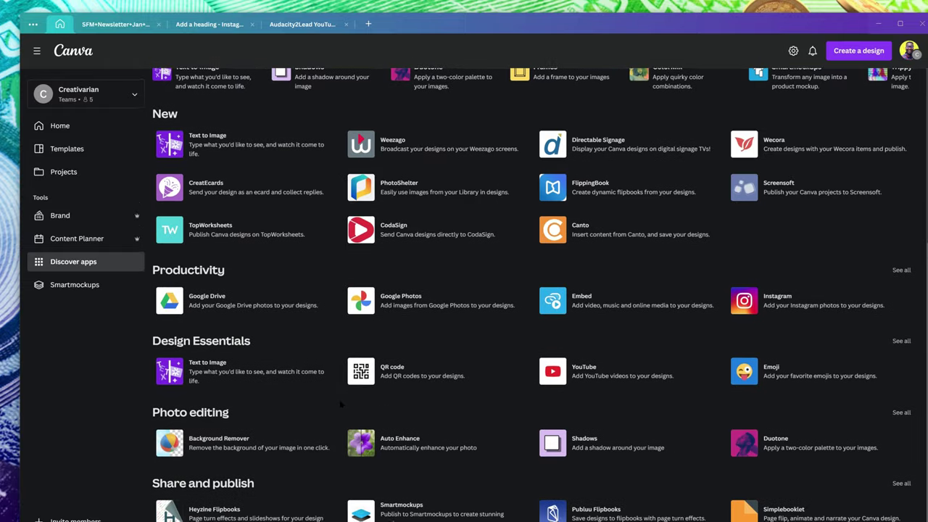
pyautogui.scroll(4, 341, 404)
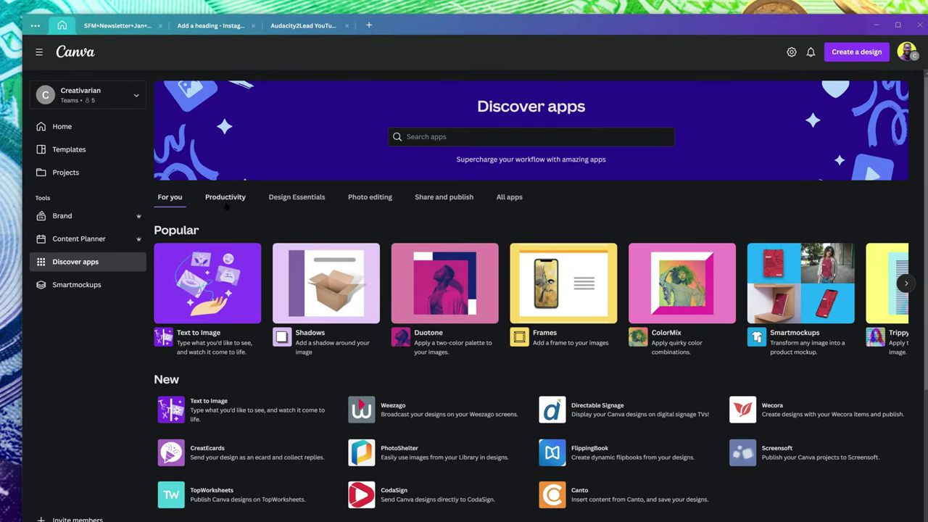
# - Filter apps by Productivity, Design Essentials, Photo editing and Share and publish, then open Smartmockups
pyautogui.click(227, 198)
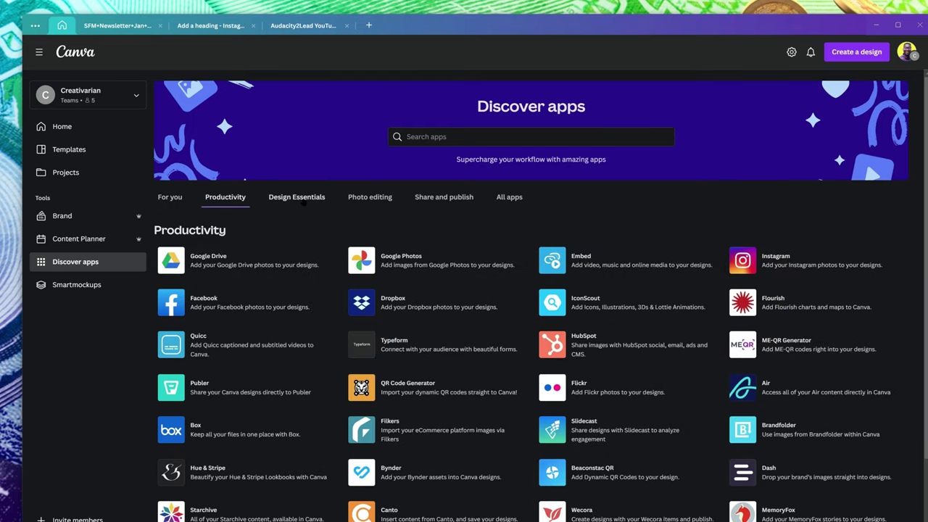
pyautogui.scroll(-3, 305, 188)
pyautogui.scroll(3, 305, 174)
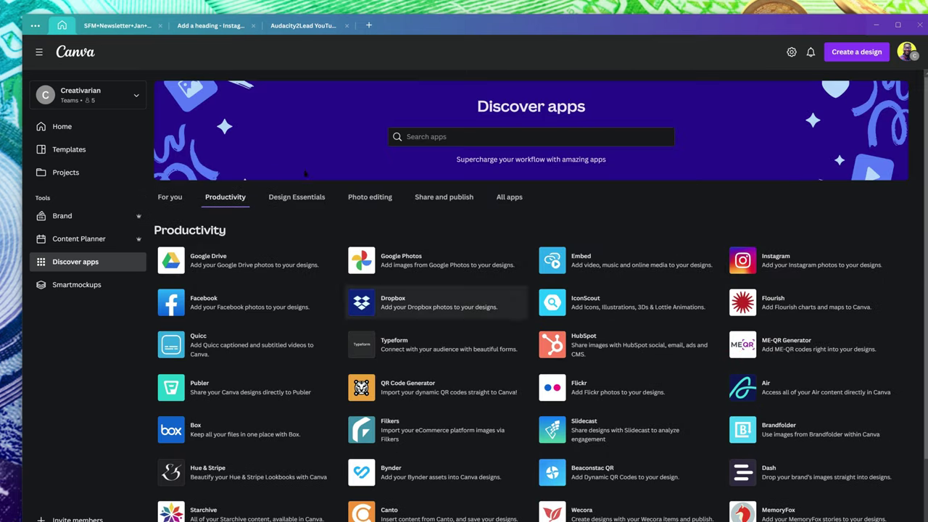
pyautogui.click(298, 197)
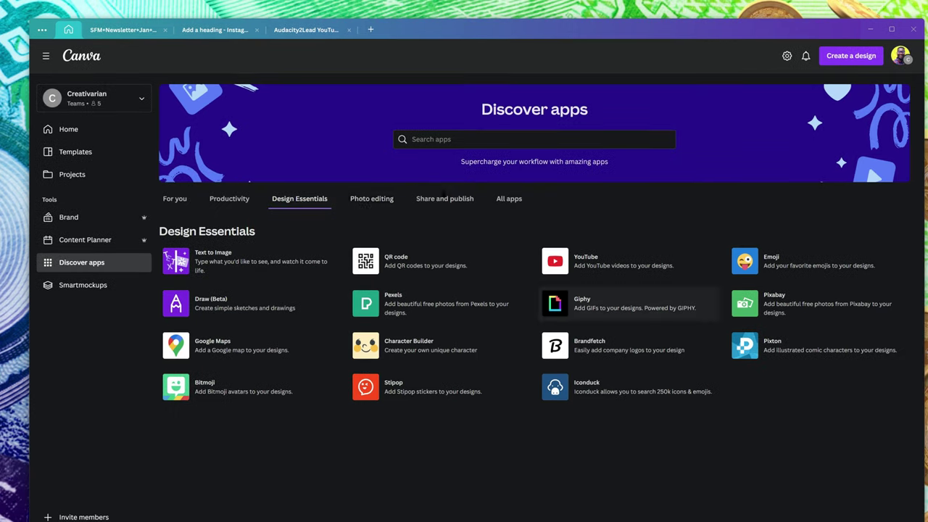
pyautogui.click(371, 199)
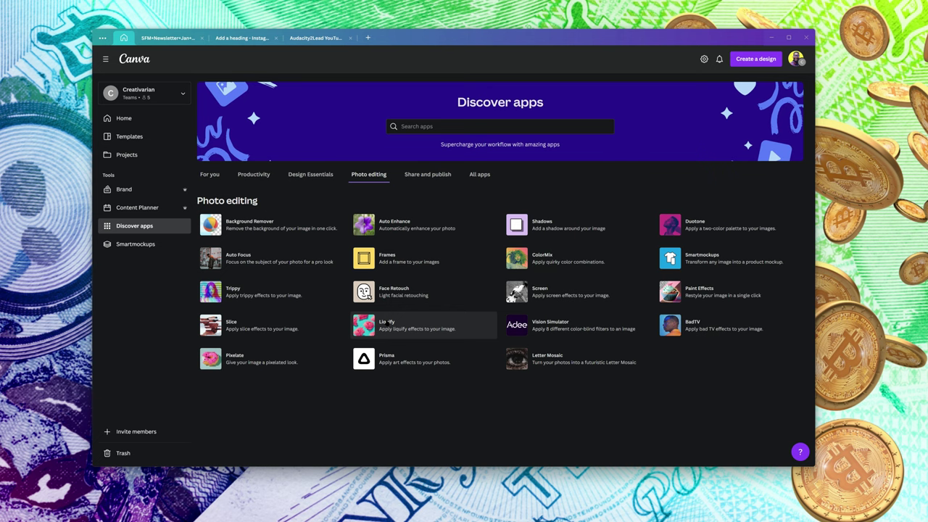
pyautogui.click(428, 174)
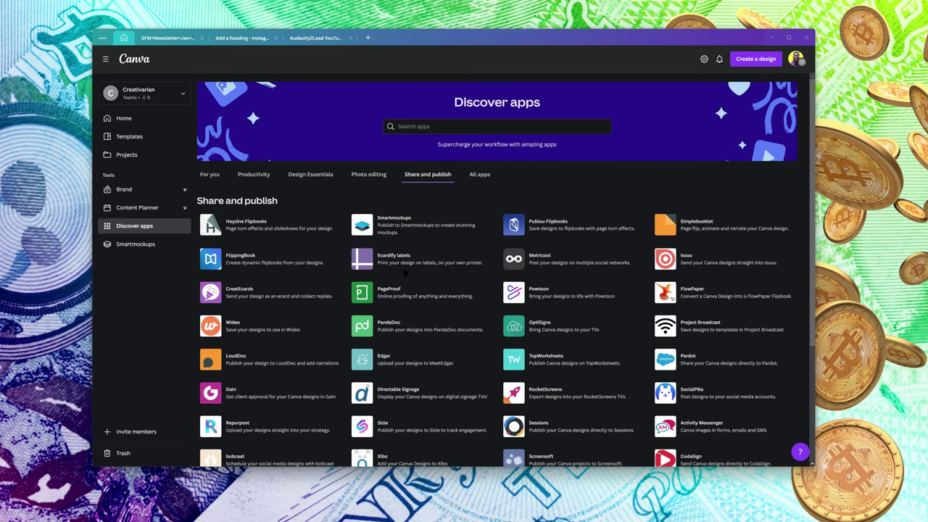
pyautogui.scroll(-1, 434, 269)
pyautogui.scroll(-3, 433, 269)
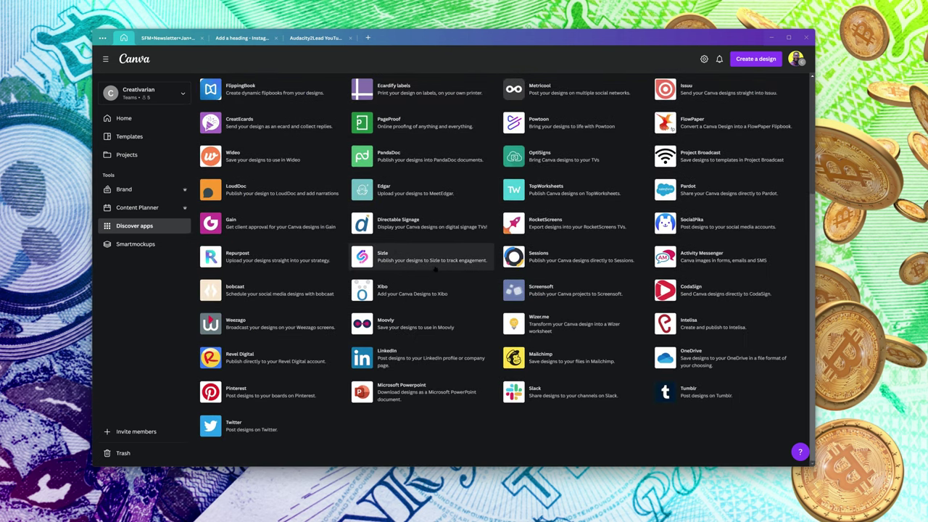
pyautogui.scroll(4, 435, 270)
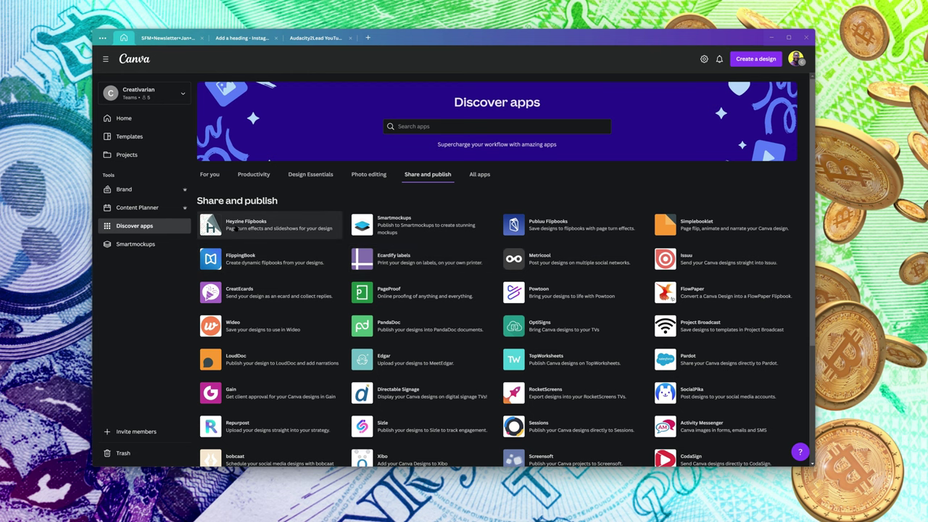
pyautogui.click(134, 243)
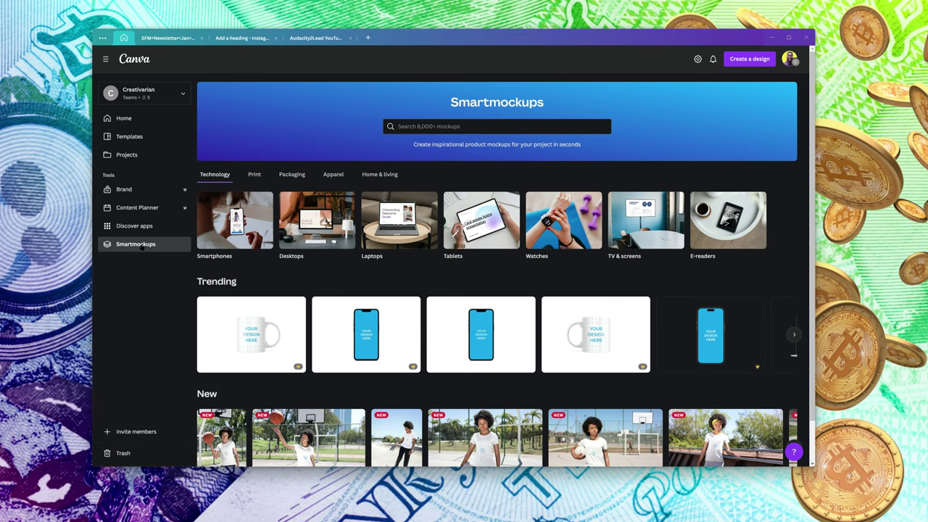
# - Return to the Canva home page and search projects for 'niuk'
pyautogui.scroll(-1, 419, 283)
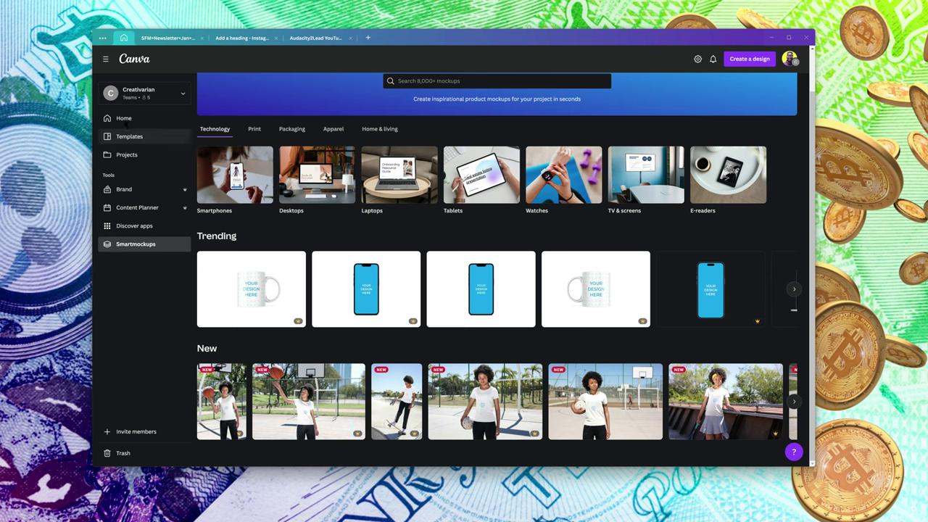
pyautogui.click(125, 118)
pyautogui.scroll(-3, 480, 218)
pyautogui.scroll(3, 480, 218)
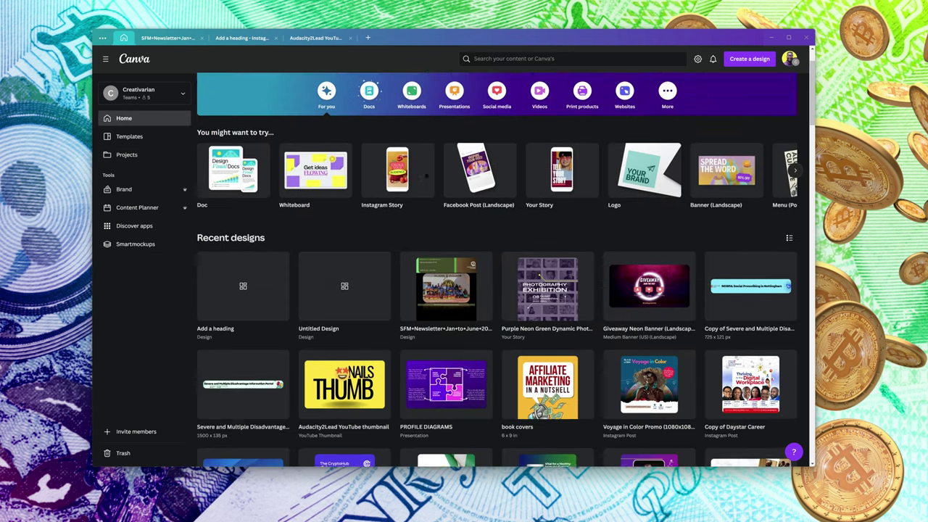
pyautogui.click(480, 122)
pyautogui.write('niuk')
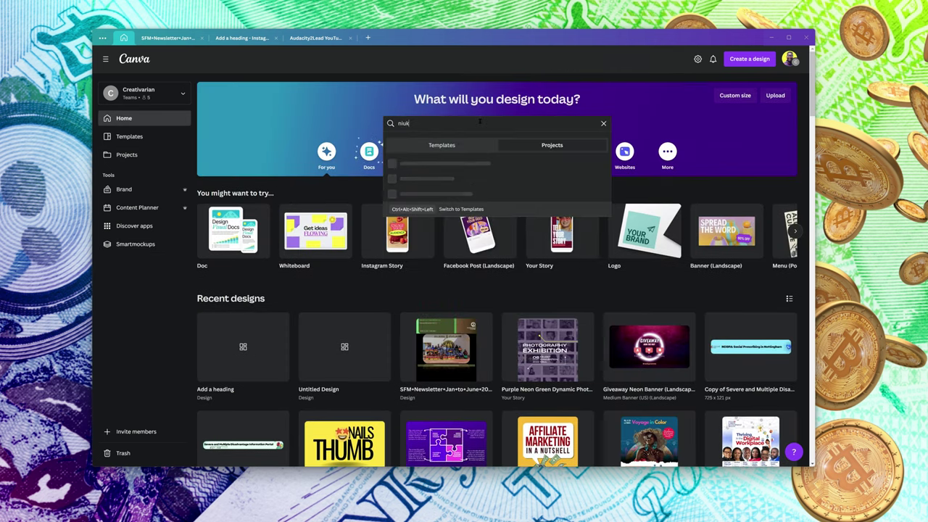
pyautogui.press('Return')
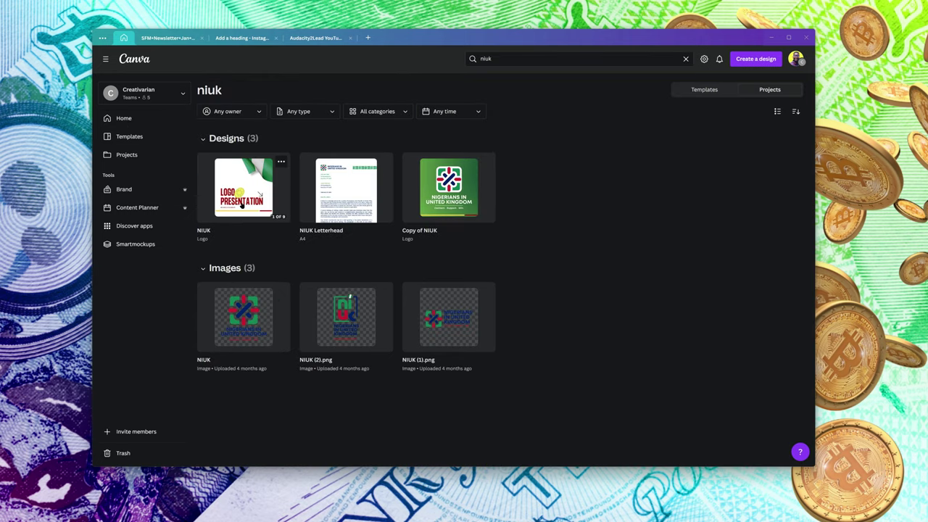
# - Open the NIUK - Logo design and review its hoodie and T-shirt mockups on pages 8–9
pyautogui.click(243, 205)
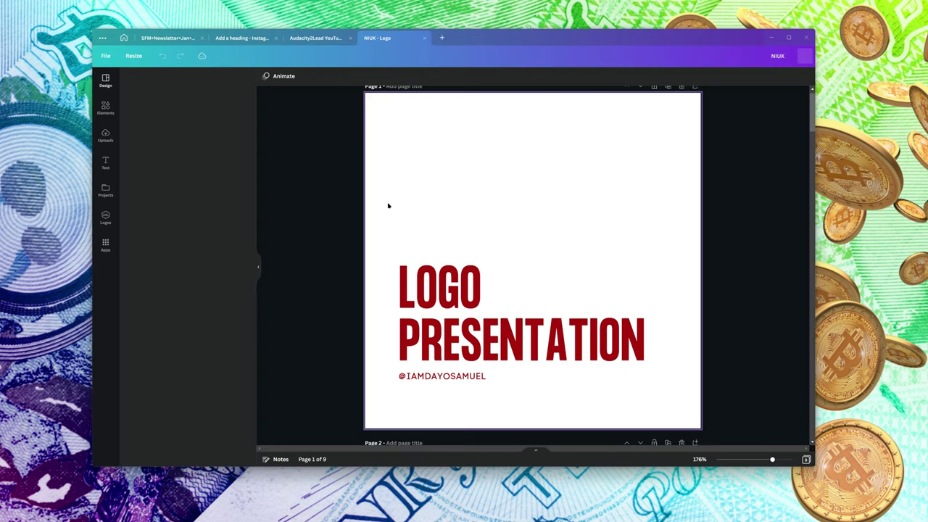
pyautogui.scroll(-15, 334, 228)
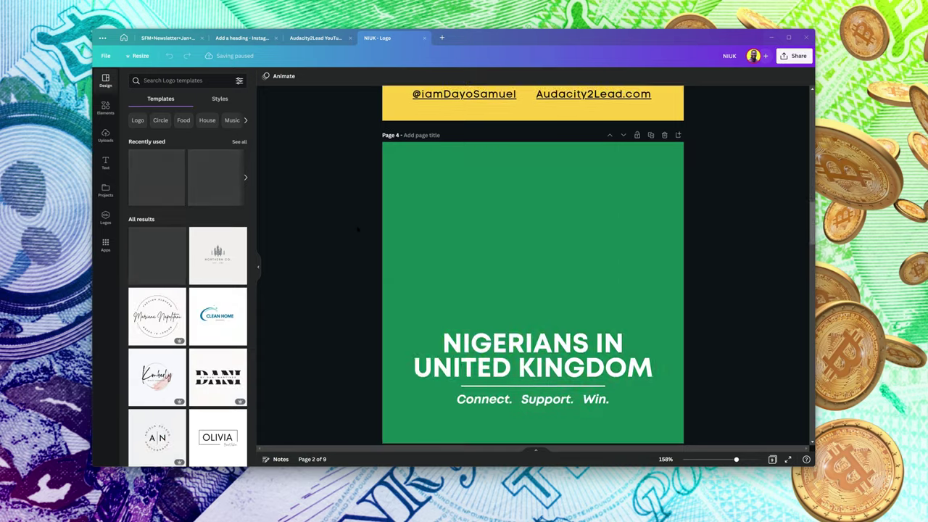
pyautogui.scroll(-12, 357, 229)
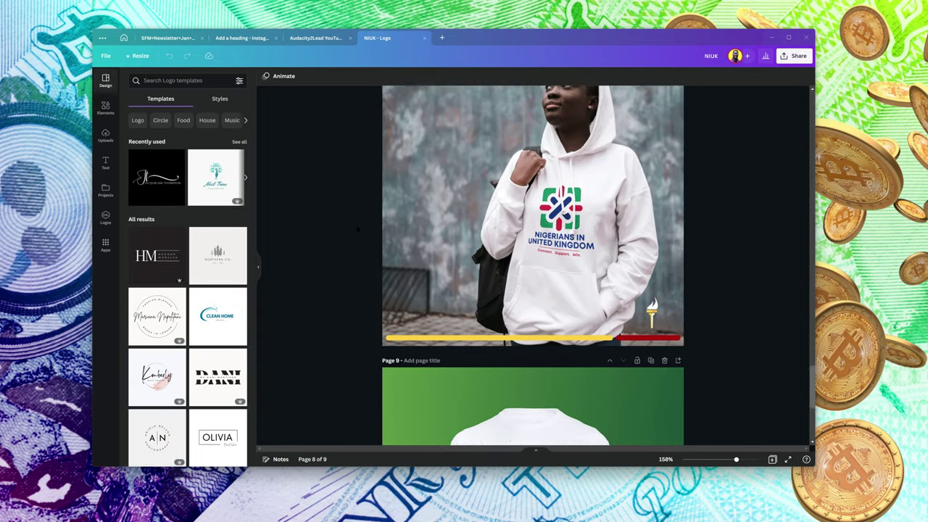
pyautogui.scroll(1, 357, 229)
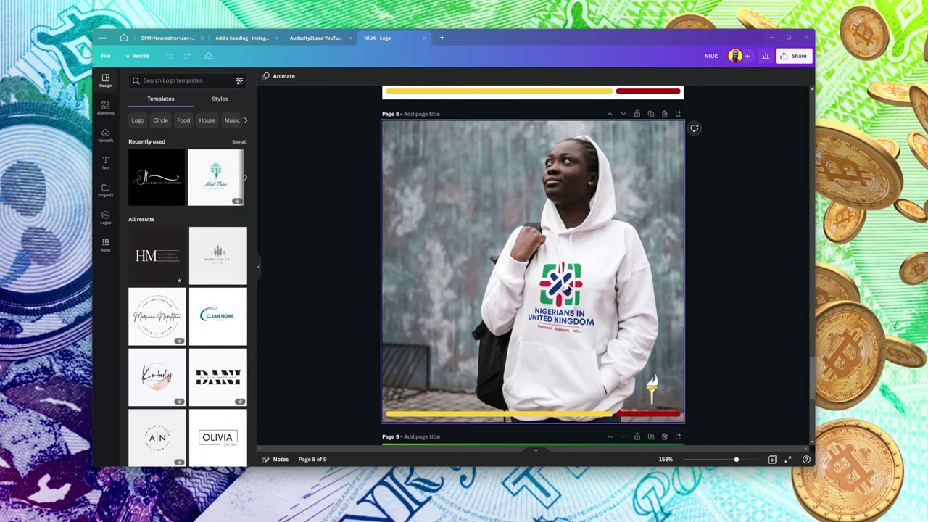
pyautogui.scroll(-8, 594, 223)
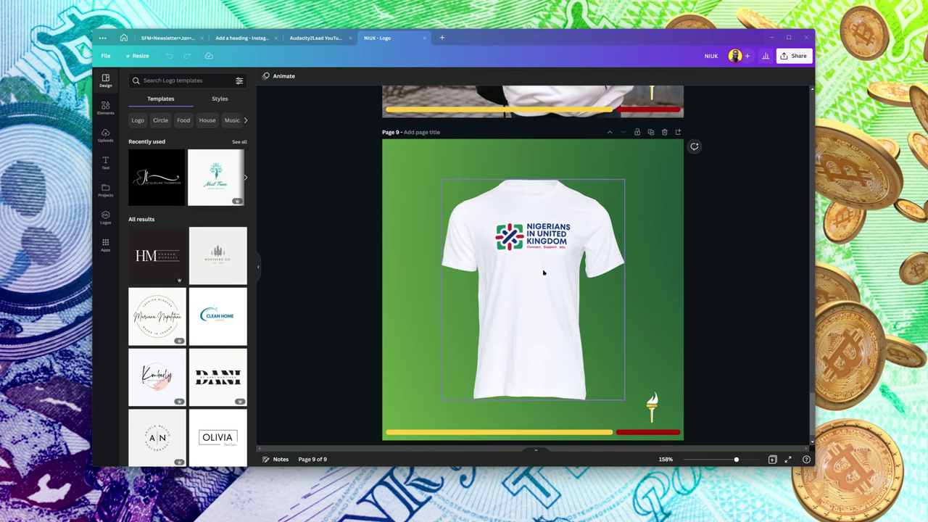
pyautogui.click(543, 272)
pyautogui.scroll(-1, 548, 258)
pyautogui.scroll(2, 396, 208)
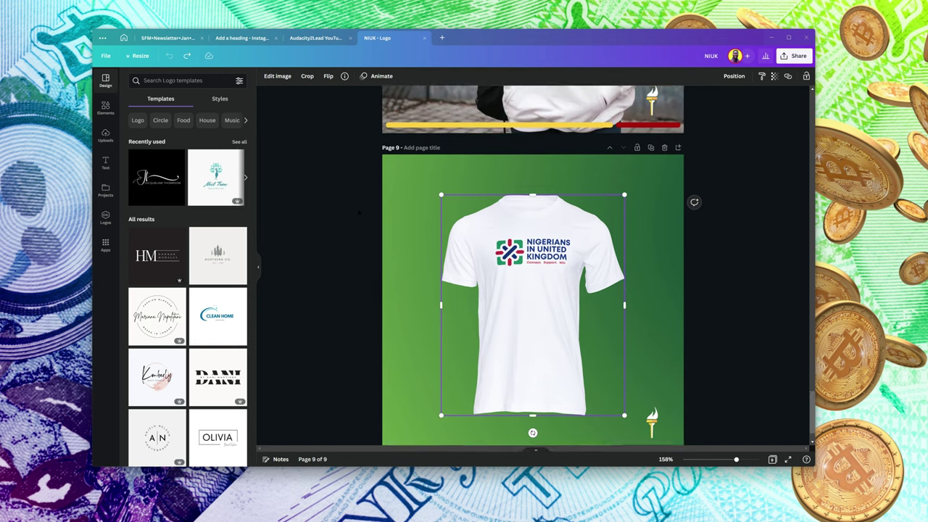
pyautogui.scroll(5, 358, 212)
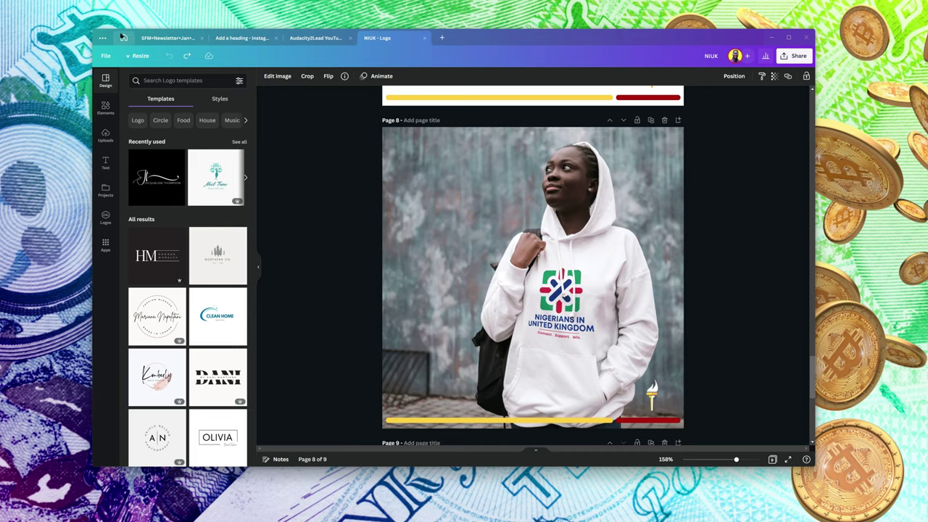
pyautogui.click(123, 37)
# - Search Smartmockups for 'Smartphone' and browse the phone mockup results
pyautogui.click(439, 127)
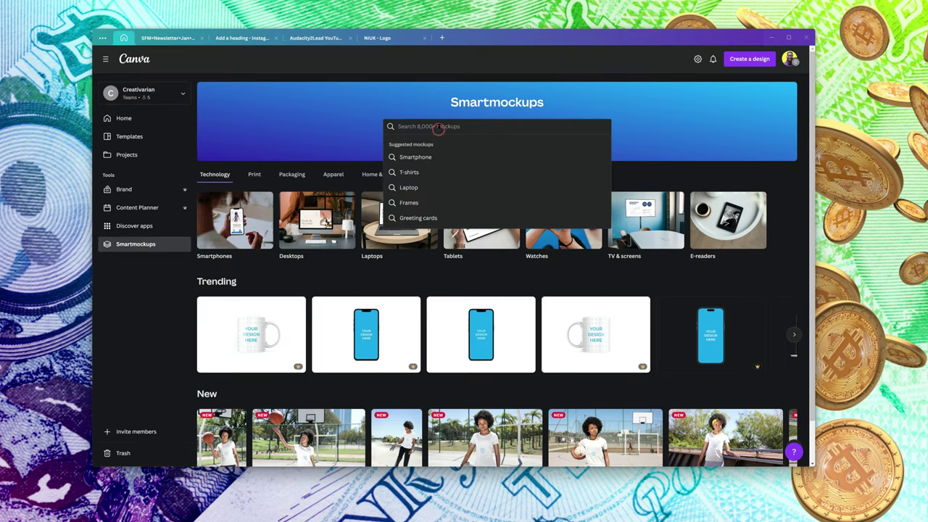
pyautogui.click(413, 157)
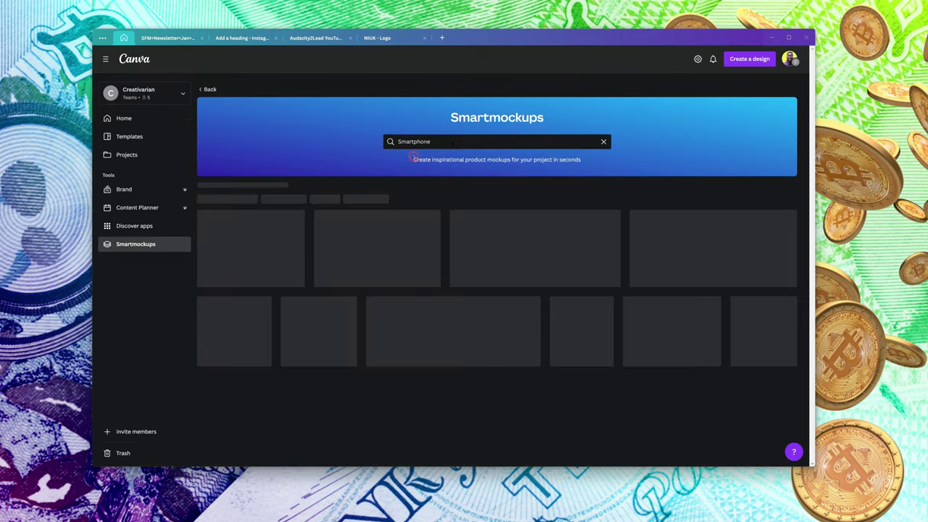
pyautogui.scroll(-1, 524, 324)
pyautogui.scroll(-2, 525, 325)
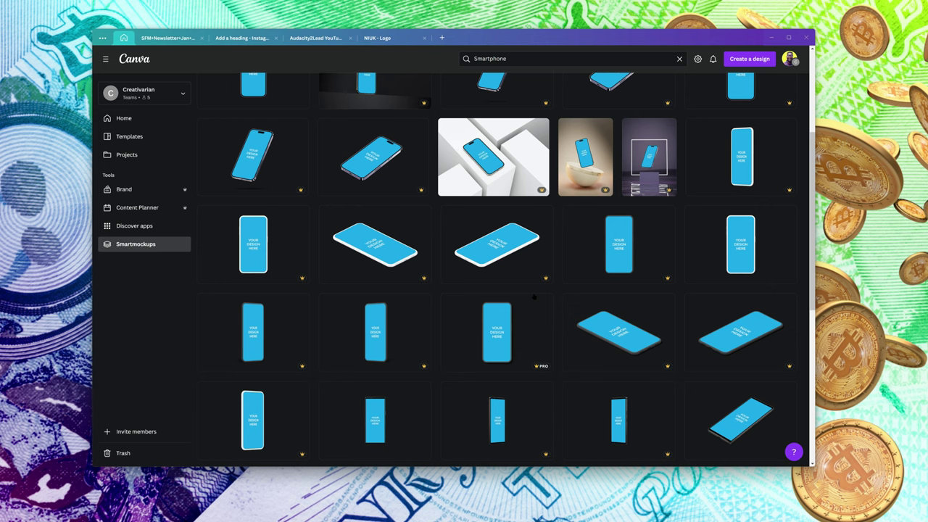
pyautogui.scroll(-5, 533, 297)
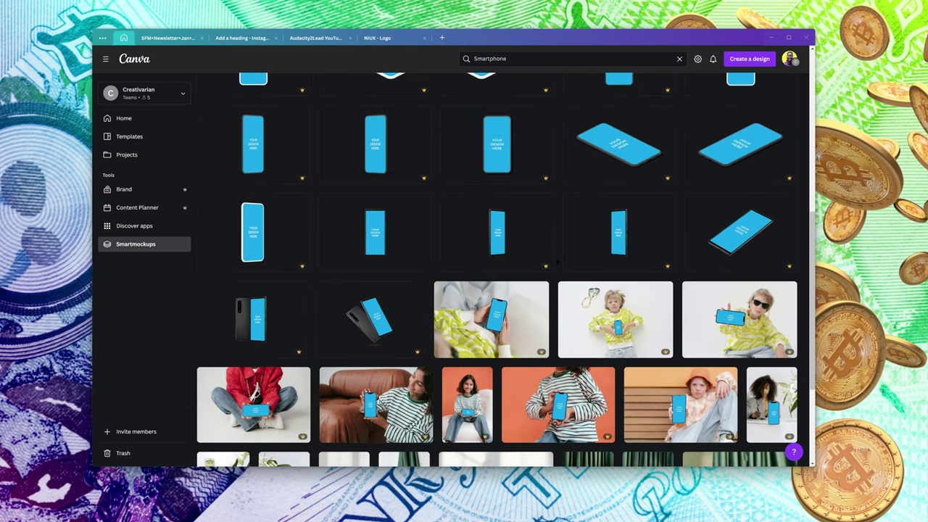
pyautogui.scroll(-3, 537, 284)
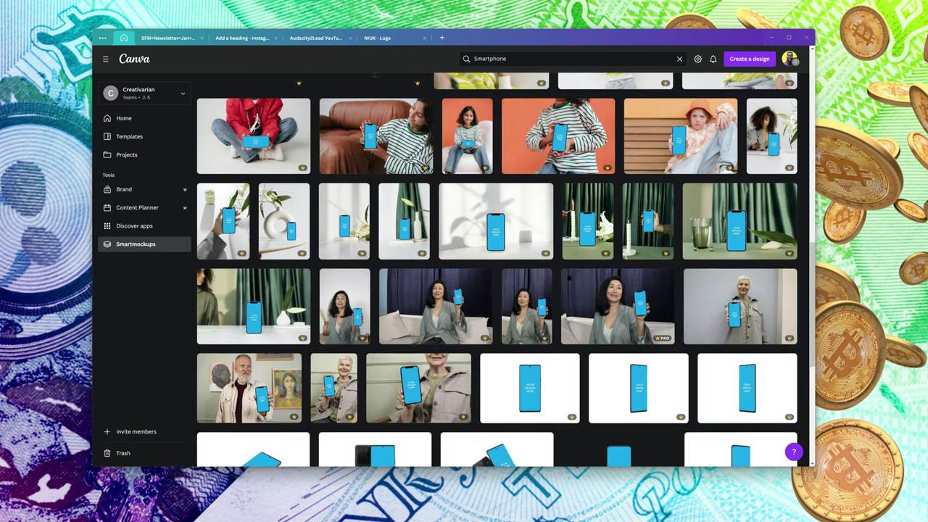
pyautogui.scroll(-2, 538, 285)
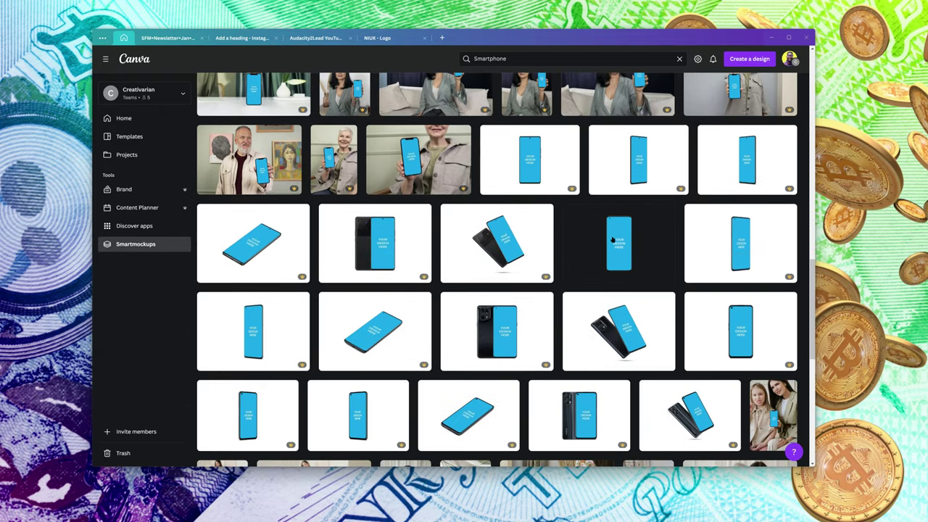
pyautogui.scroll(-4, 618, 243)
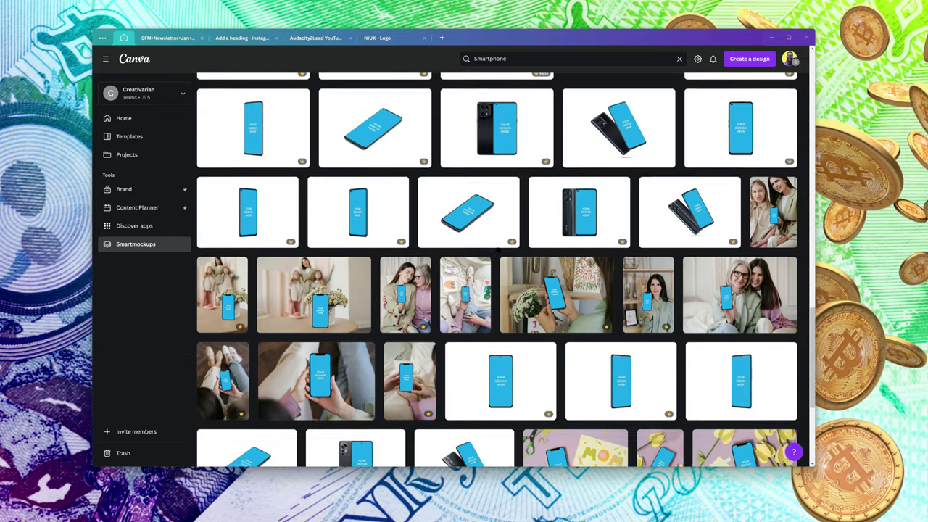
pyautogui.scroll(3, 498, 250)
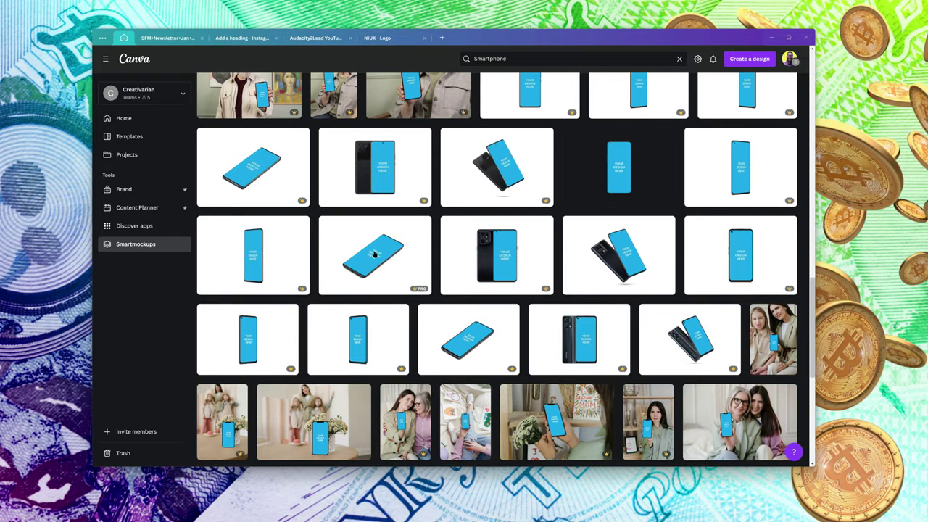
# - Open the tilted black phone mockup and place the Family Motion cover upload on its screen
pyautogui.click(377, 247)
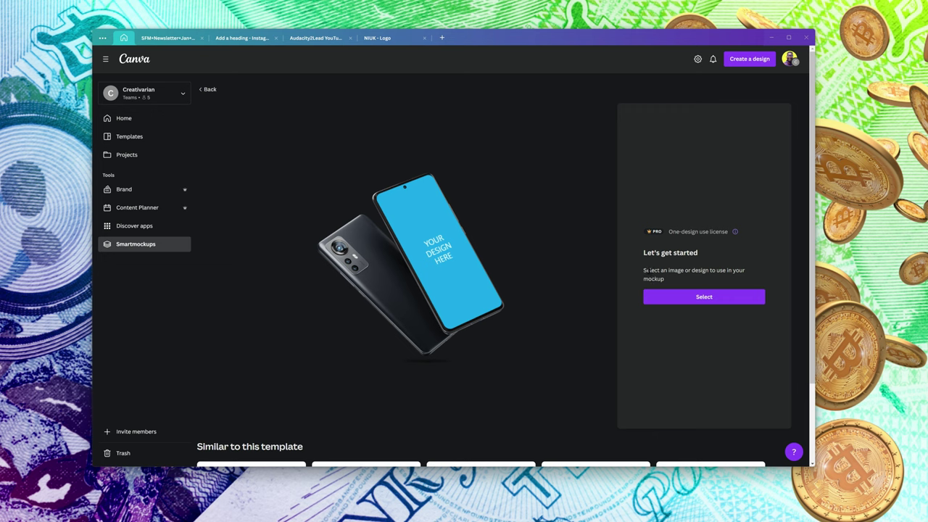
pyautogui.click(681, 297)
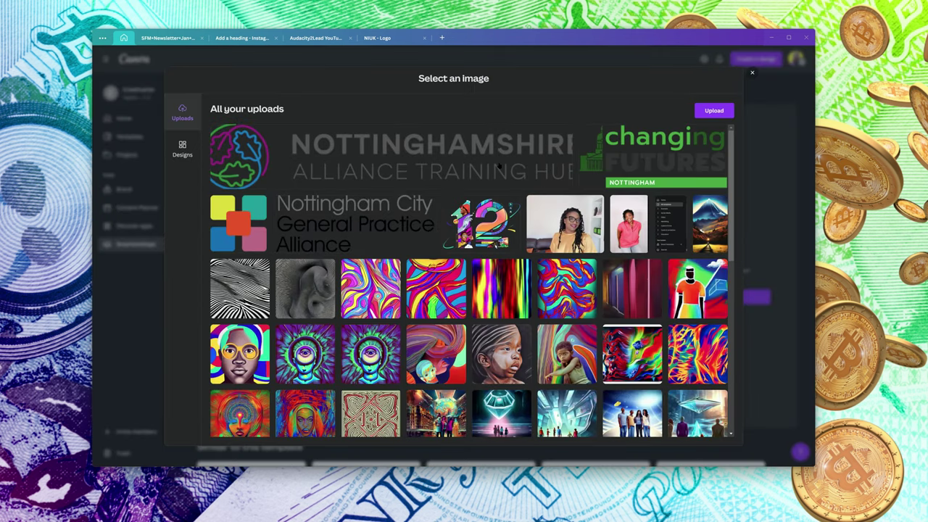
pyautogui.scroll(-15, 474, 178)
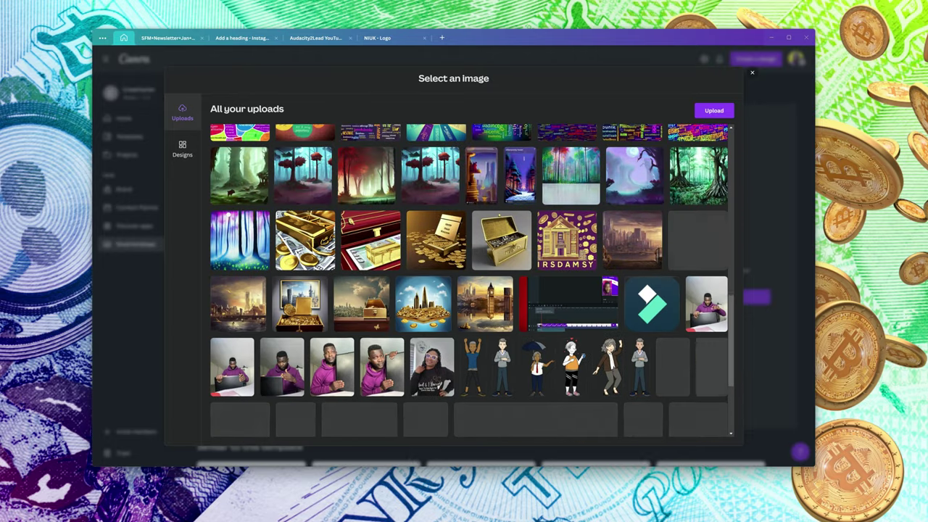
pyautogui.scroll(-10, 471, 280)
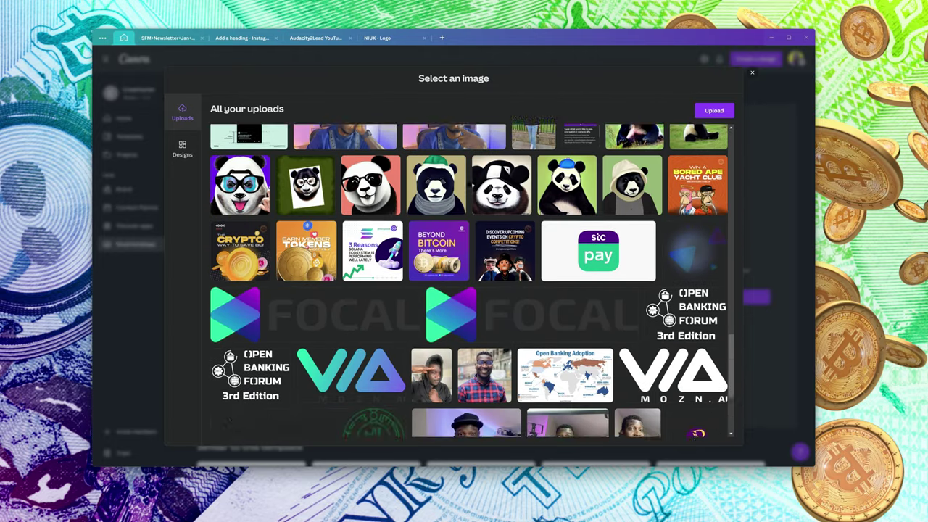
pyautogui.scroll(-10, 471, 280)
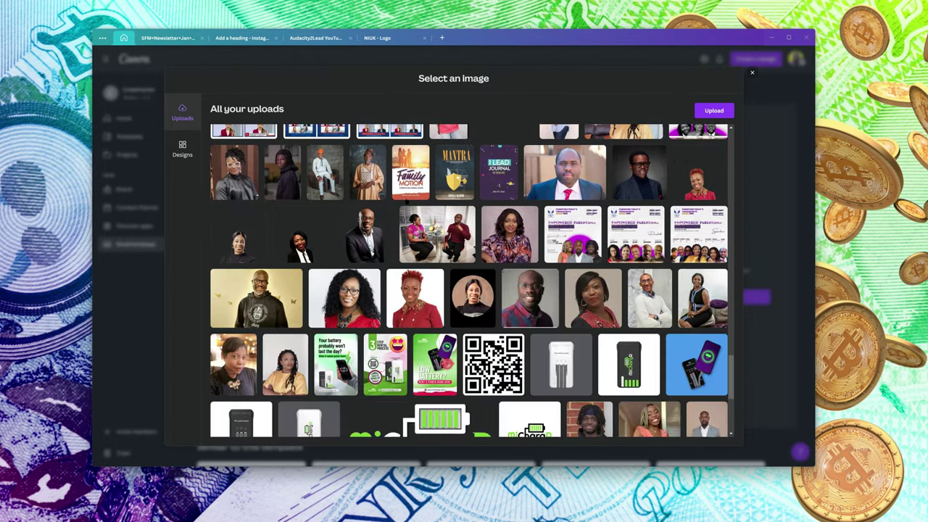
pyautogui.click(438, 283)
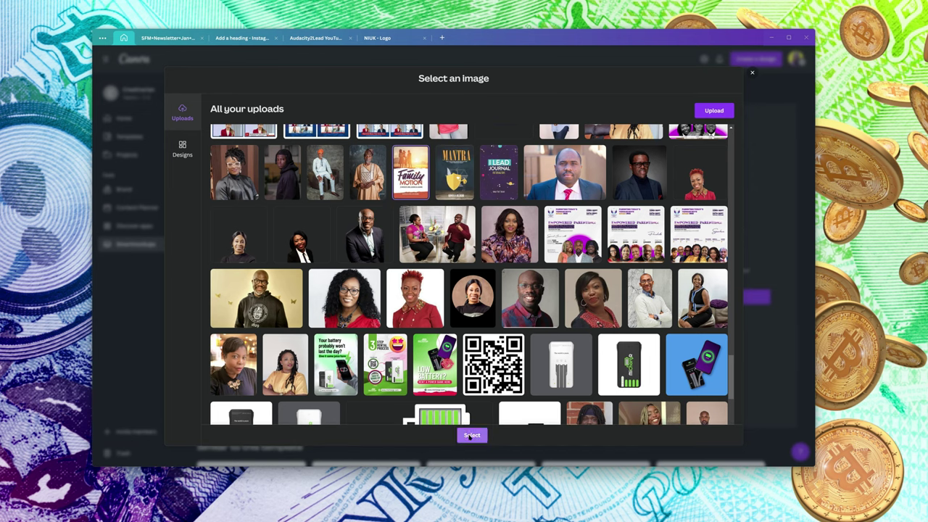
pyautogui.click(469, 435)
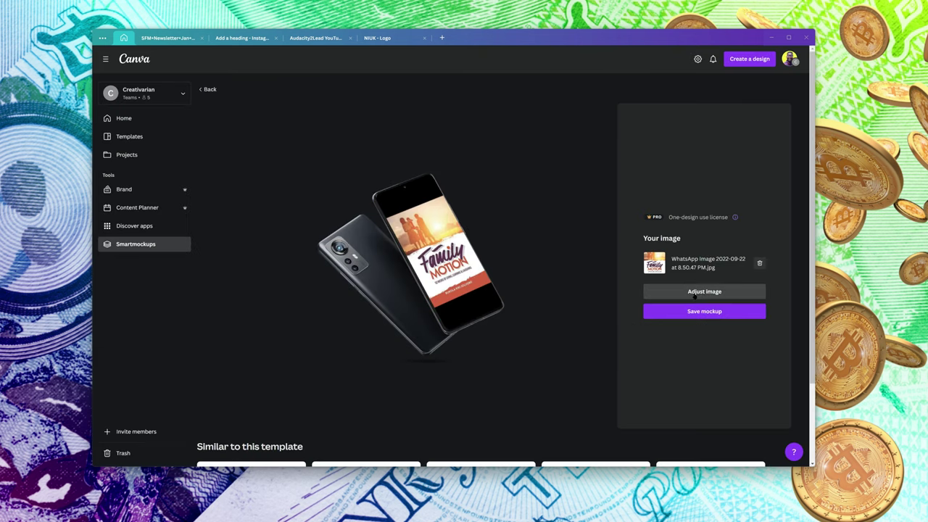
# - Set the cover to fill the phone screen, nudge it right, and save the adjustment
pyautogui.click(702, 293)
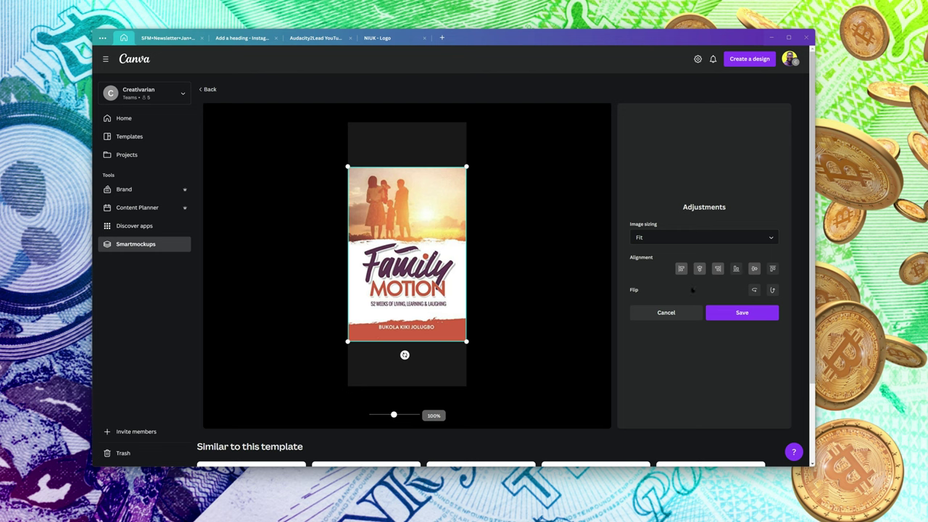
pyautogui.click(680, 239)
pyautogui.click(656, 253)
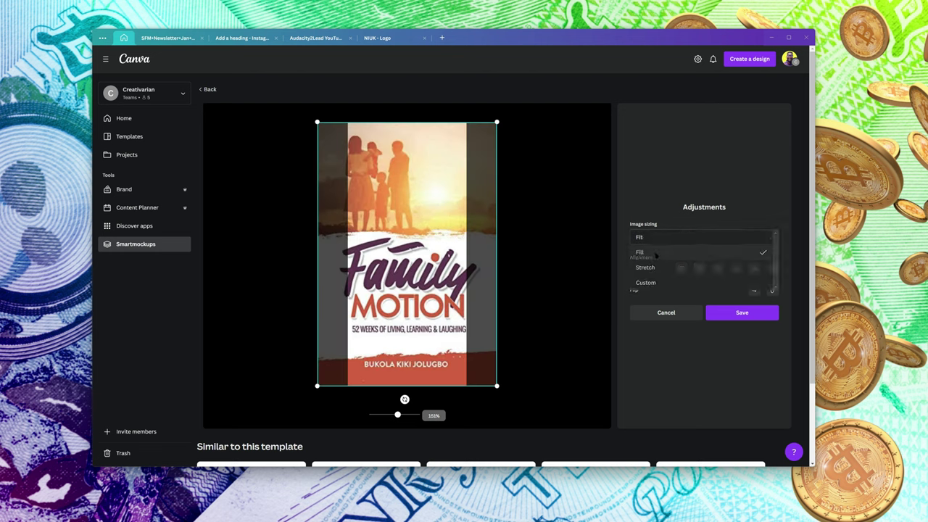
pyautogui.click(659, 240)
pyautogui.click(652, 238)
pyautogui.click(652, 239)
pyautogui.click(658, 221)
pyautogui.press('Right')
pyautogui.press('Right')
pyautogui.press('Right')
pyautogui.press('Right')
pyautogui.press('Right')
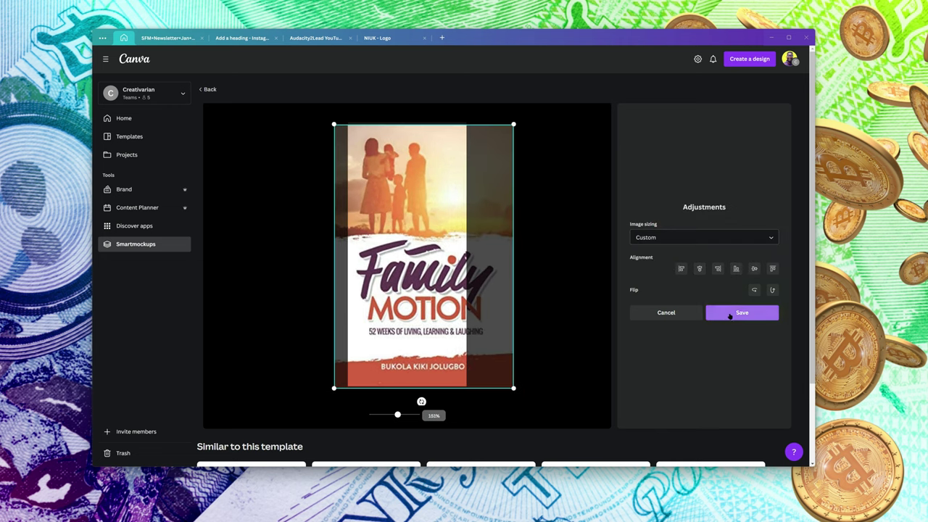
pyautogui.click(730, 315)
# - With Custom sizing, scale the cover to 149%, centre it in the frame, and save
pyautogui.click(707, 291)
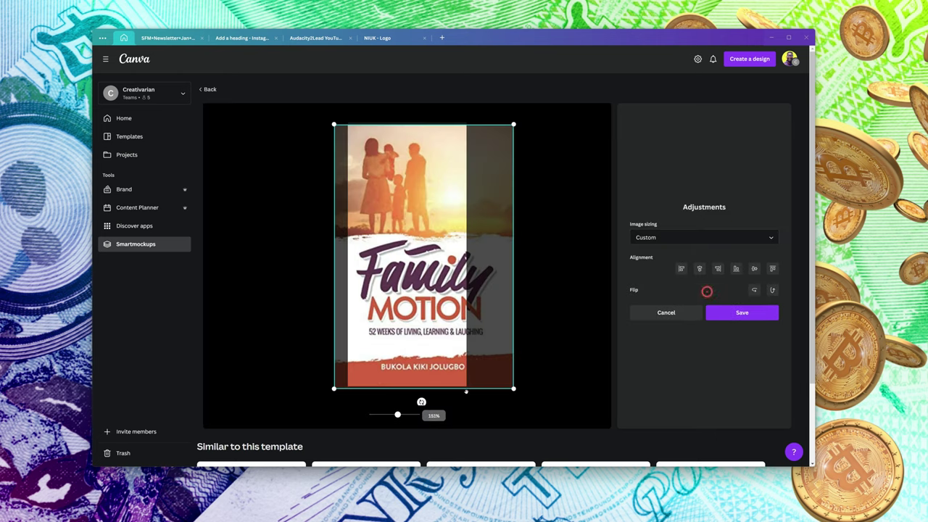
pyautogui.moveTo(397, 414)
pyautogui.mouseDown()
pyautogui.moveTo(372, 414)
pyautogui.moveTo(388, 414)
pyautogui.mouseUp()
pyautogui.click(649, 237)
pyautogui.click(659, 234)
pyautogui.moveTo(409, 241); pyautogui.dragTo(397, 193)
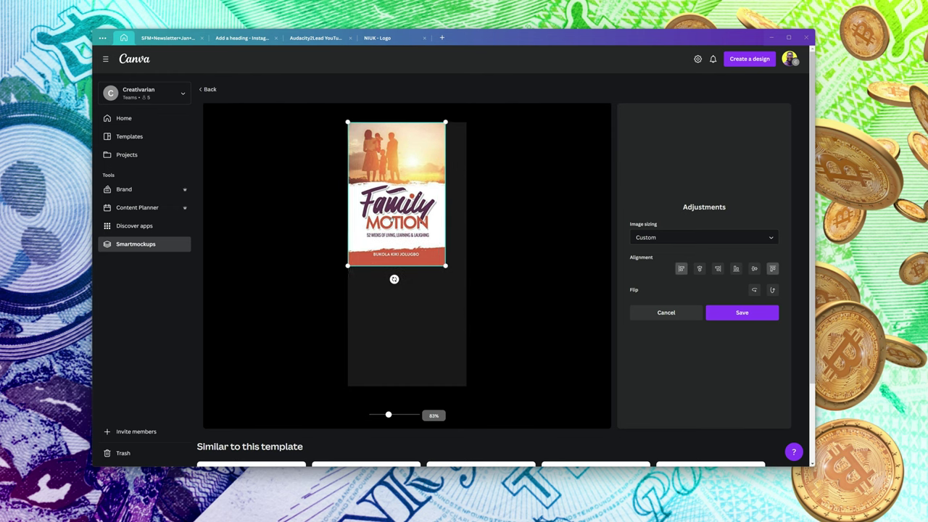
pyautogui.moveTo(387, 414); pyautogui.dragTo(389, 414)
pyautogui.moveTo(448, 268); pyautogui.dragTo(508, 358)
pyautogui.moveTo(440, 302); pyautogui.dragTo(431, 304)
pyautogui.moveTo(498, 360); pyautogui.dragTo(512, 387)
pyautogui.moveTo(409, 306); pyautogui.dragTo(388, 309)
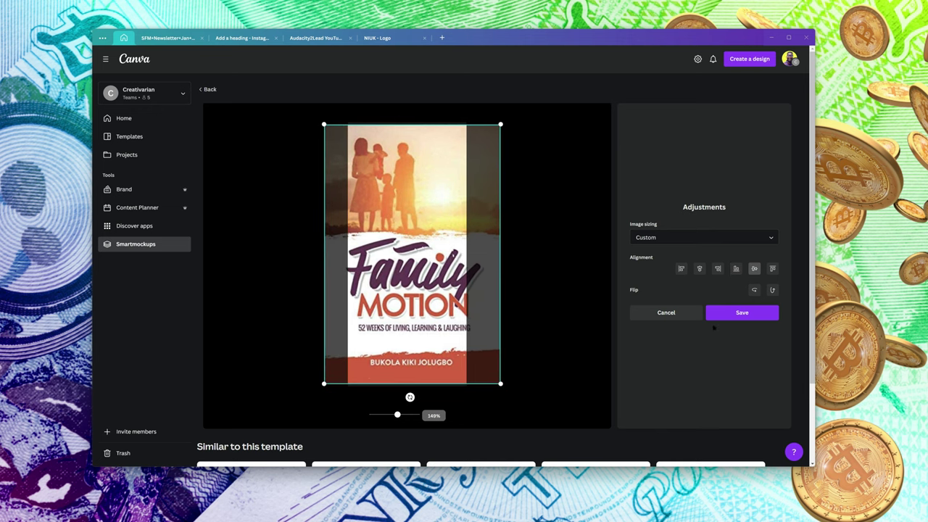
pyautogui.click(742, 314)
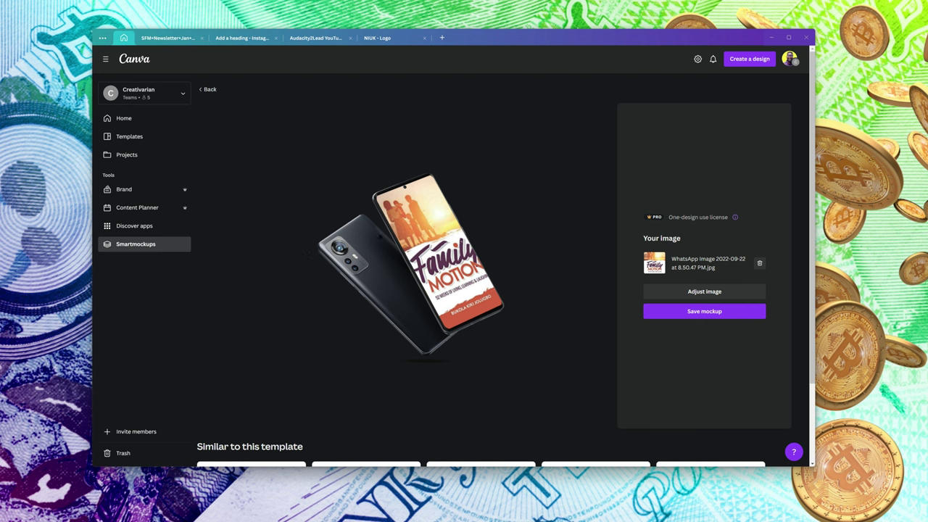
# - Save the phone mockup and use it in a new square Instagram Post design
pyautogui.click(706, 312)
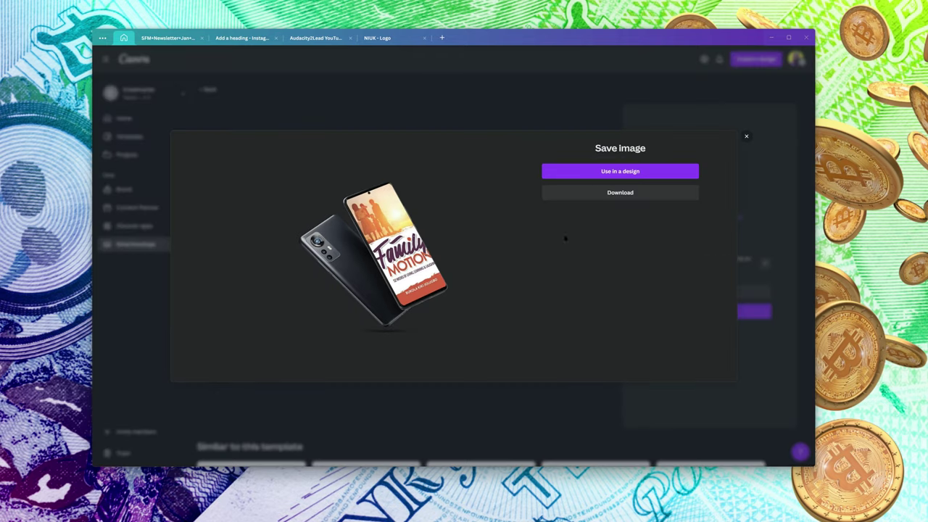
pyautogui.click(623, 172)
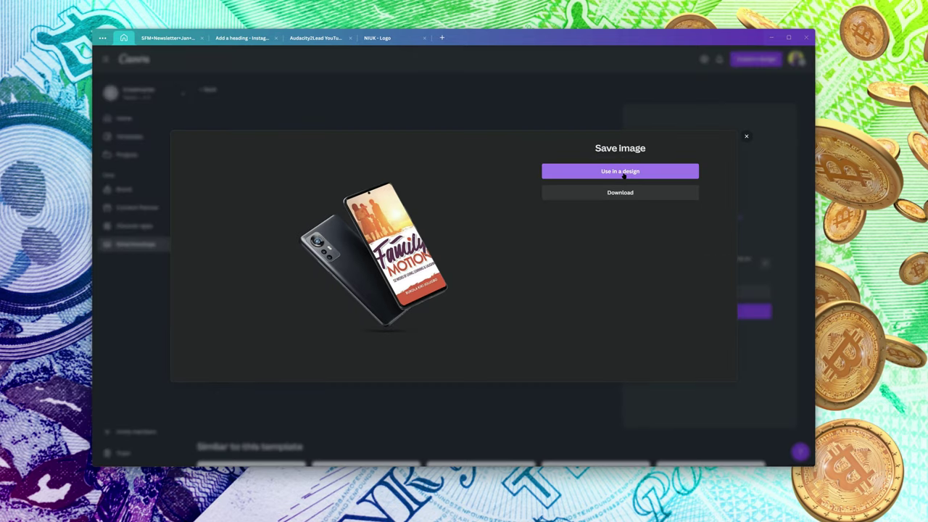
pyautogui.click(617, 171)
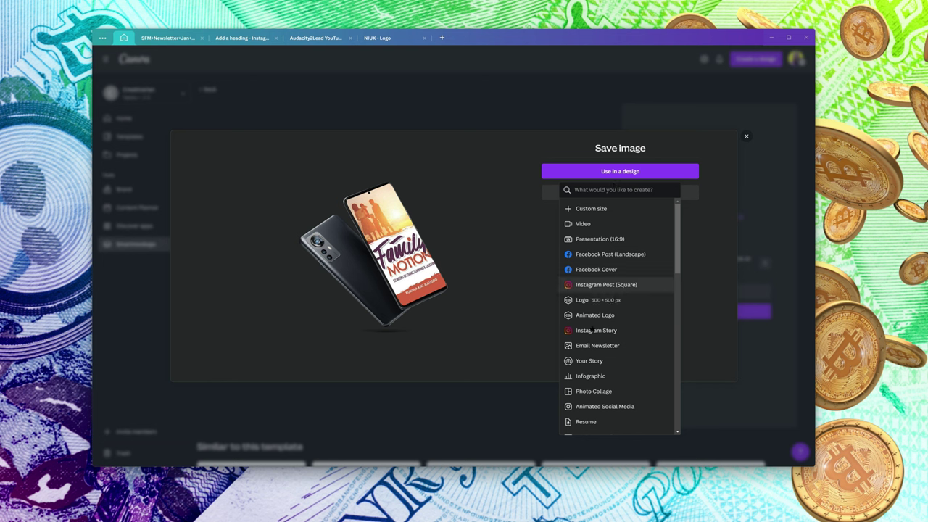
pyautogui.click(618, 285)
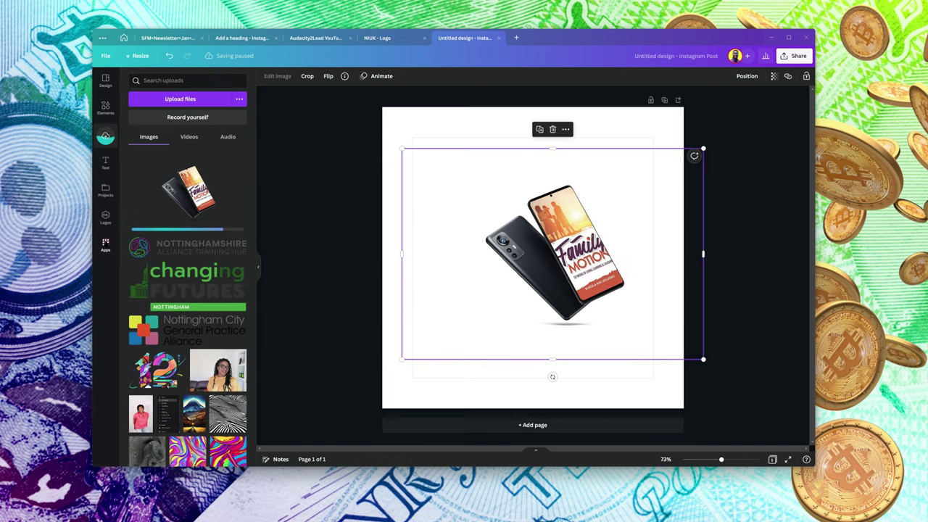
# - Apply the golden bokeh background, enlarge and shift the phone image left, and clear the Billboards search
pyautogui.click(105, 244)
pyautogui.click(234, 348)
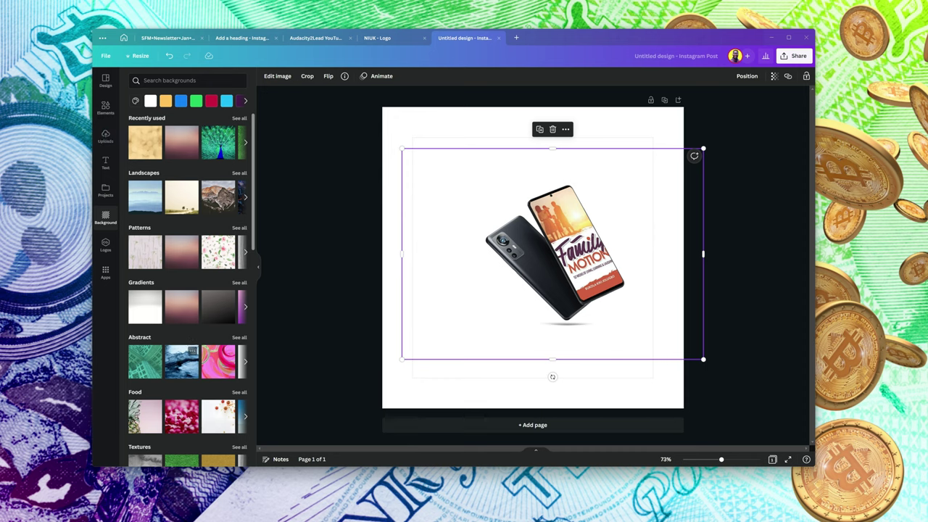
pyautogui.scroll(-5, 203, 305)
pyautogui.moveTo(703, 148); pyautogui.dragTo(807, 58)
pyautogui.moveTo(577, 265); pyautogui.dragTo(531, 292)
pyautogui.click(287, 227)
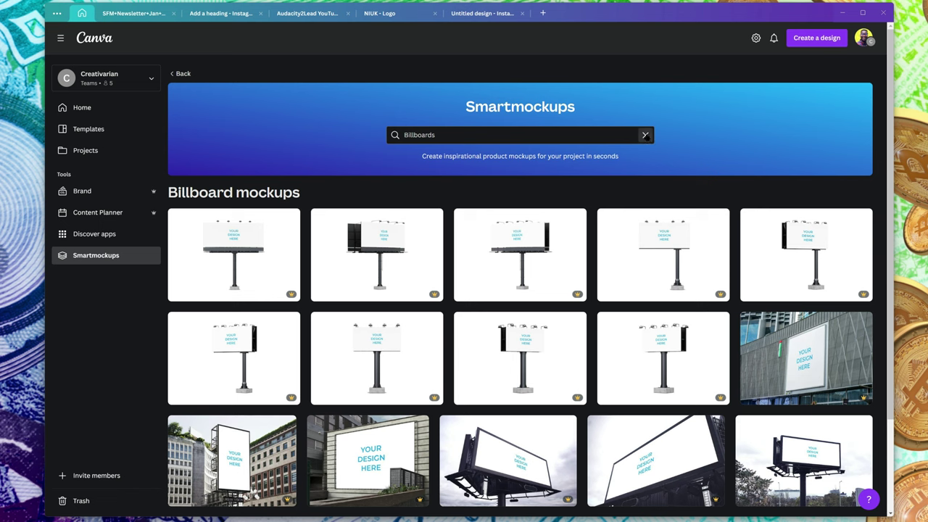
pyautogui.click(645, 135)
pyautogui.click(339, 135)
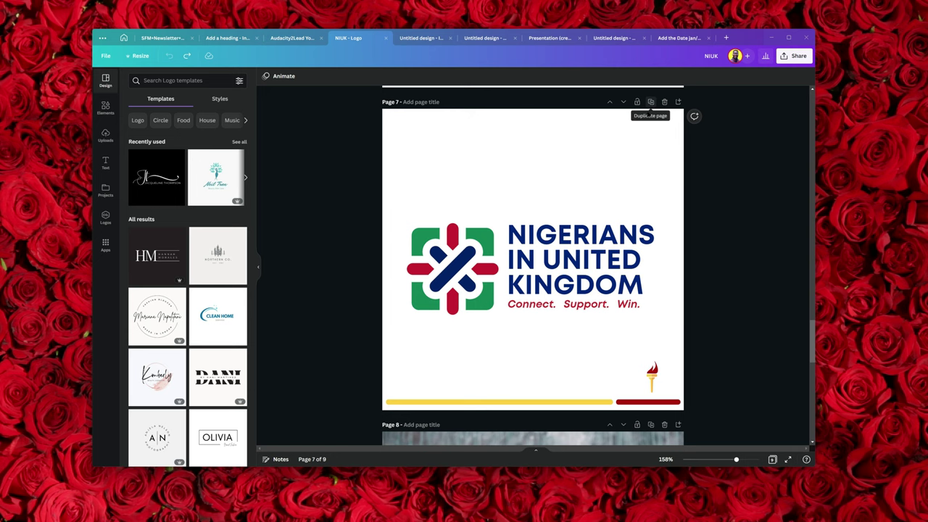
# - Select the NIUK logo emblem and open its image effects
pyautogui.click(479, 274)
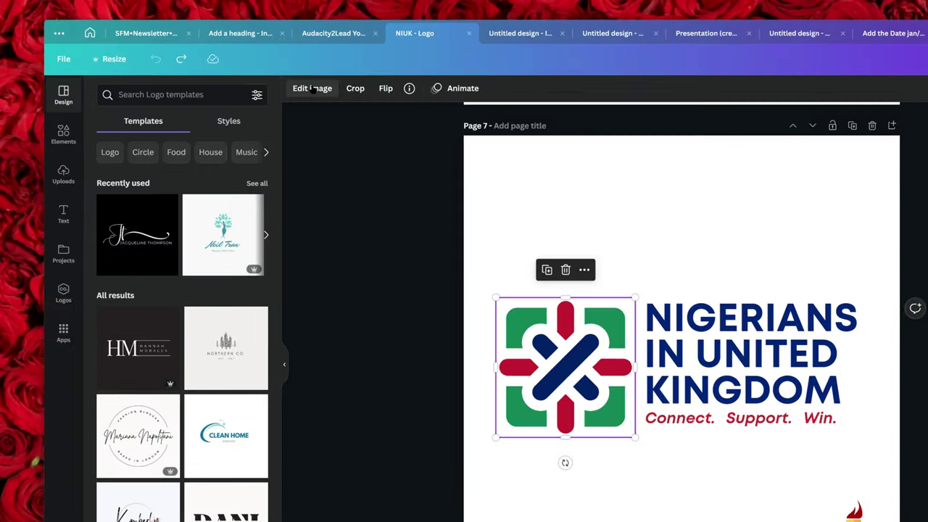
pyautogui.click(277, 76)
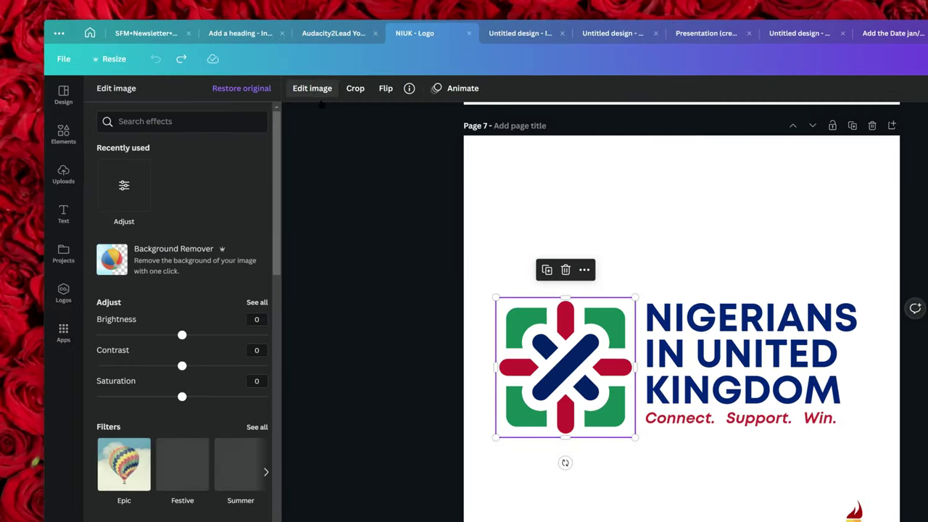
pyautogui.scroll(-7, 181, 326)
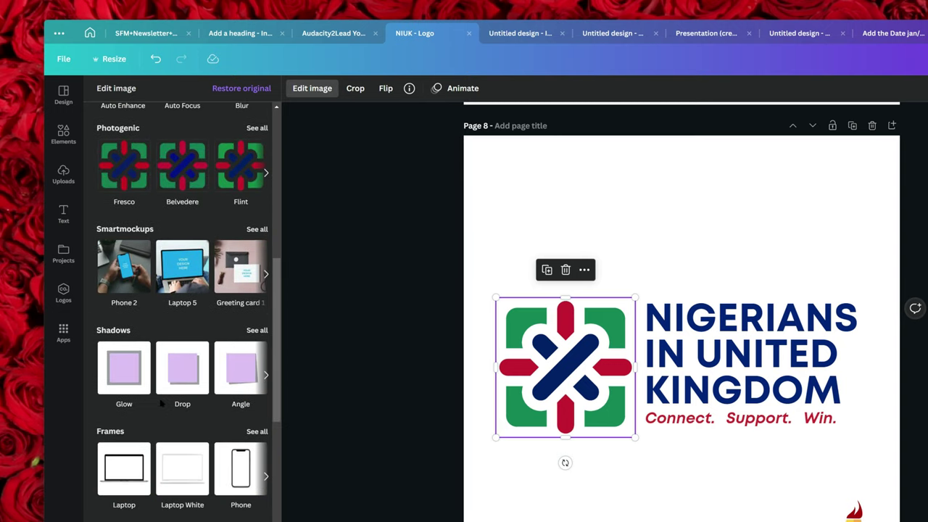
pyautogui.scroll(-1, 161, 403)
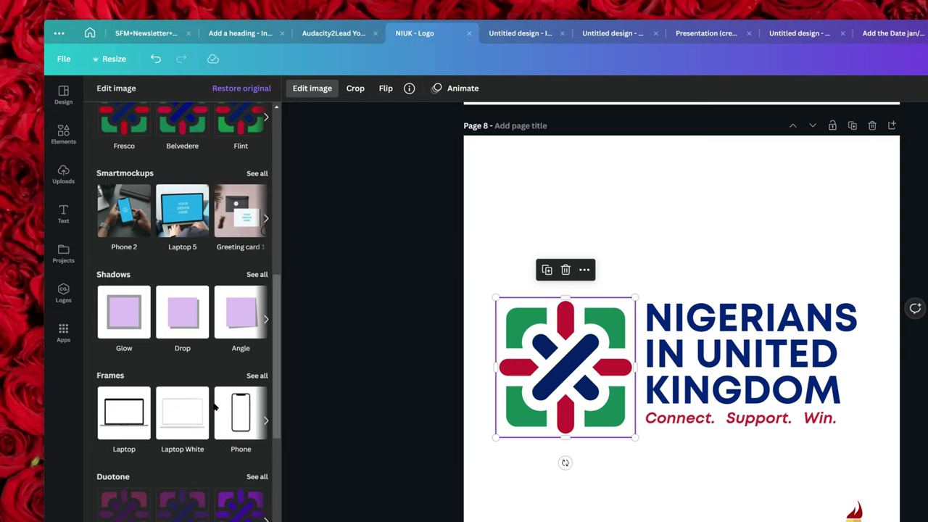
pyautogui.scroll(-3, 192, 433)
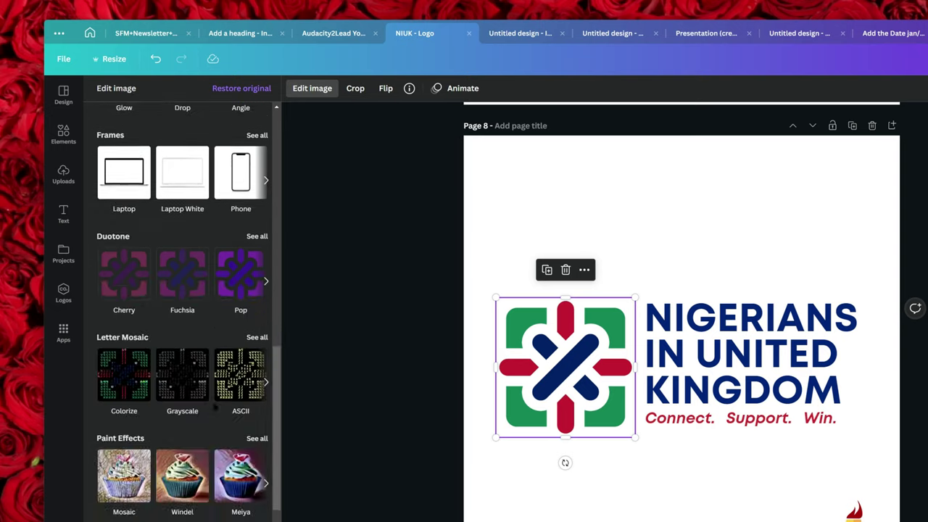
pyautogui.scroll(5, 192, 434)
pyautogui.scroll(2, 215, 408)
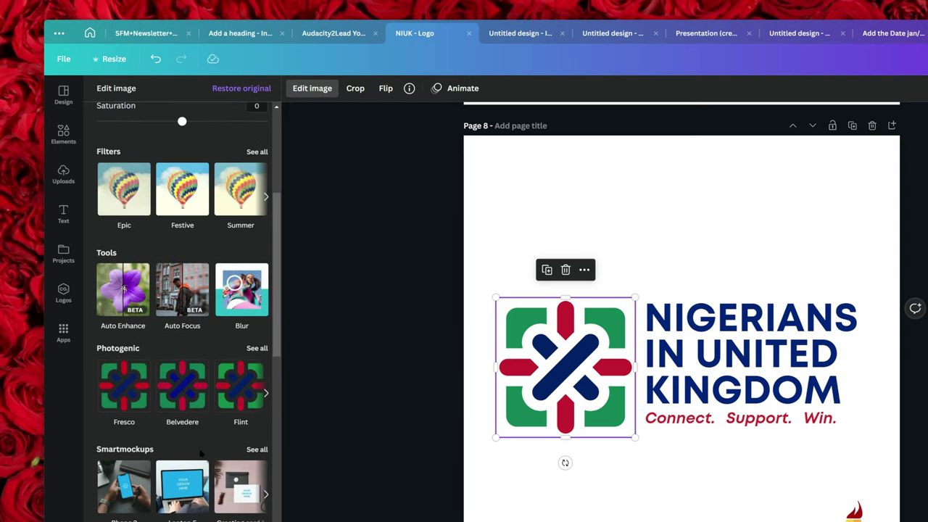
# - Apply the Hoodie 1 Smartmockup to the emblem, then switch it to Hoodie 5
pyautogui.click(255, 450)
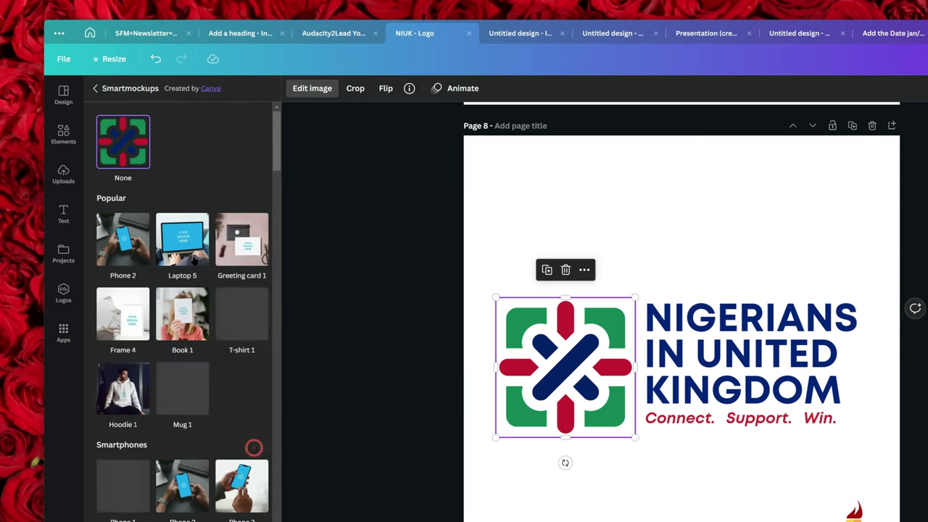
pyautogui.scroll(-1, 174, 319)
pyautogui.scroll(-2, 174, 319)
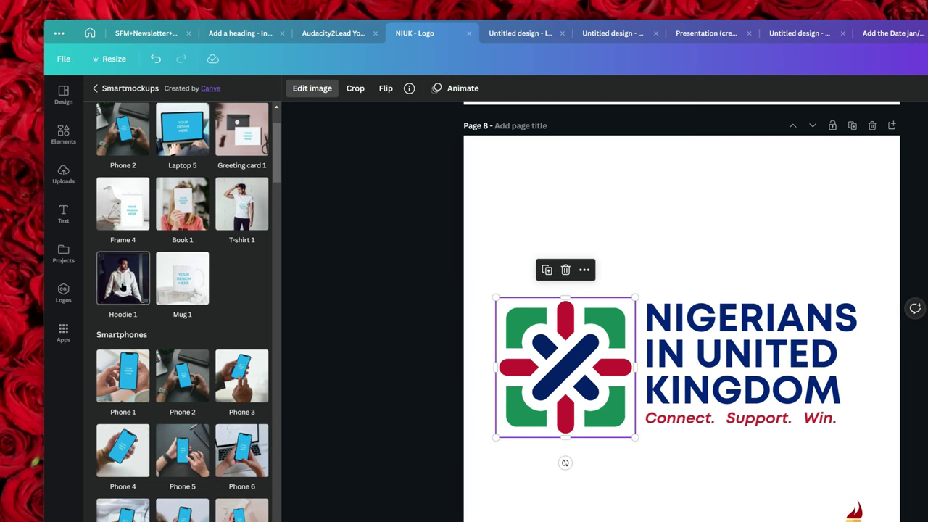
pyautogui.click(122, 279)
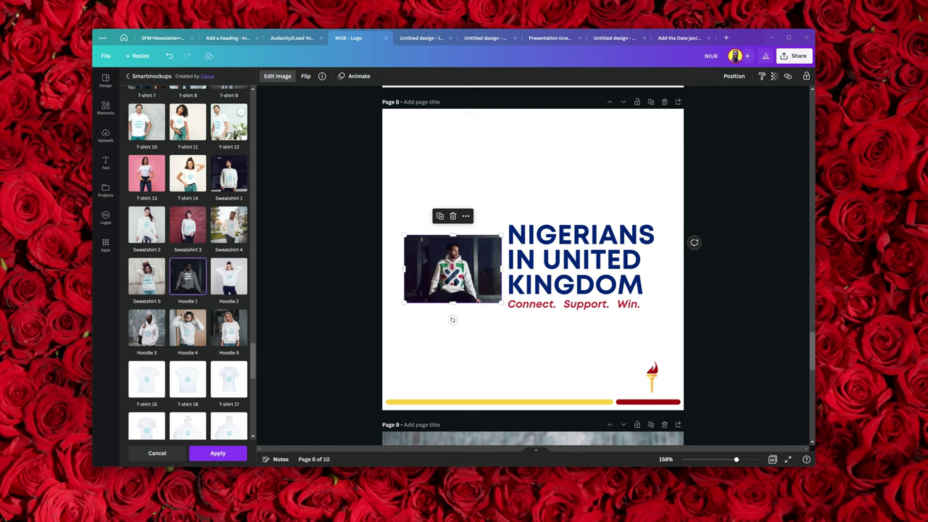
pyautogui.scroll(-5, 185, 279)
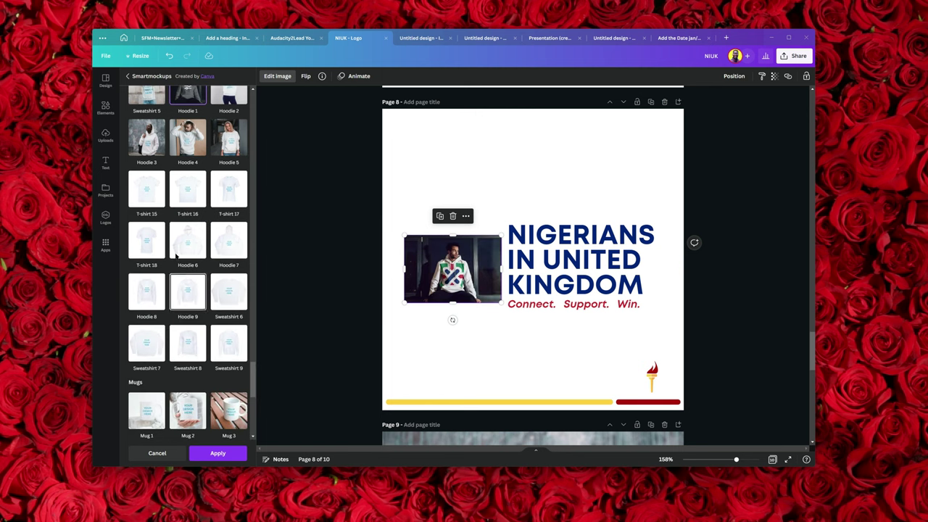
pyautogui.click(226, 141)
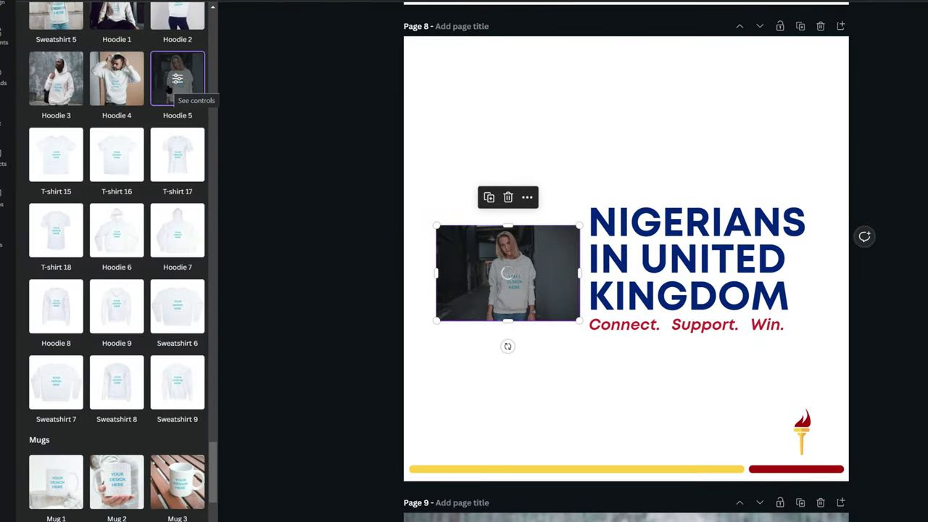
# - Enlarge the hoodie mockup and custom-position the chest logo at size 49
pyautogui.moveTo(667, 157); pyautogui.dragTo(713, 136)
pyautogui.click(178, 79)
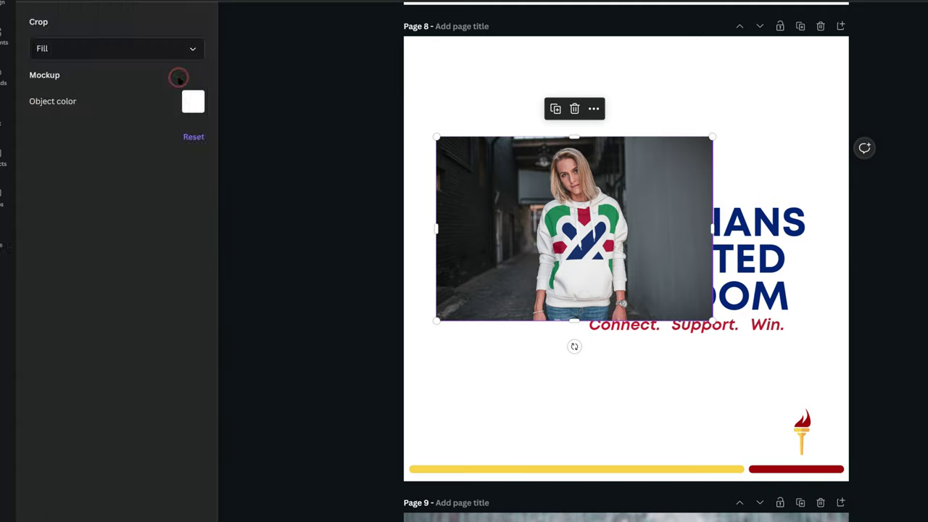
pyautogui.click(193, 49)
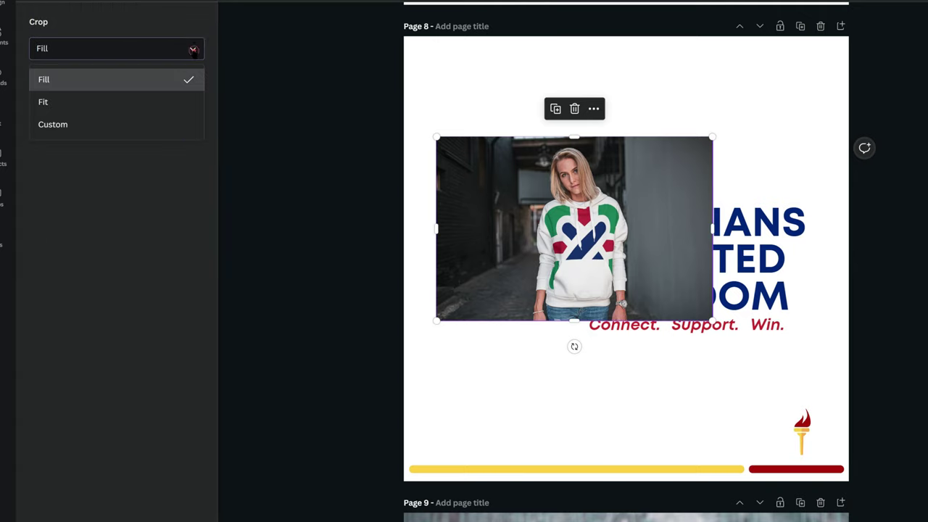
pyautogui.click(78, 124)
pyautogui.moveTo(117, 91); pyautogui.dragTo(78, 91)
pyautogui.moveTo(117, 128); pyautogui.dragTo(55, 127)
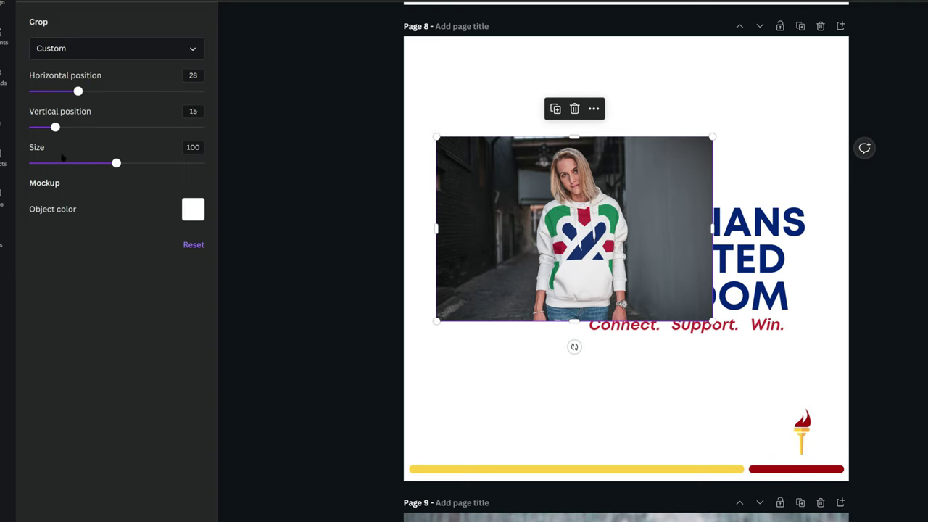
pyautogui.moveTo(116, 162); pyautogui.dragTo(58, 162)
pyautogui.moveTo(55, 128); pyautogui.dragTo(90, 129)
pyautogui.moveTo(78, 91); pyautogui.dragTo(113, 92)
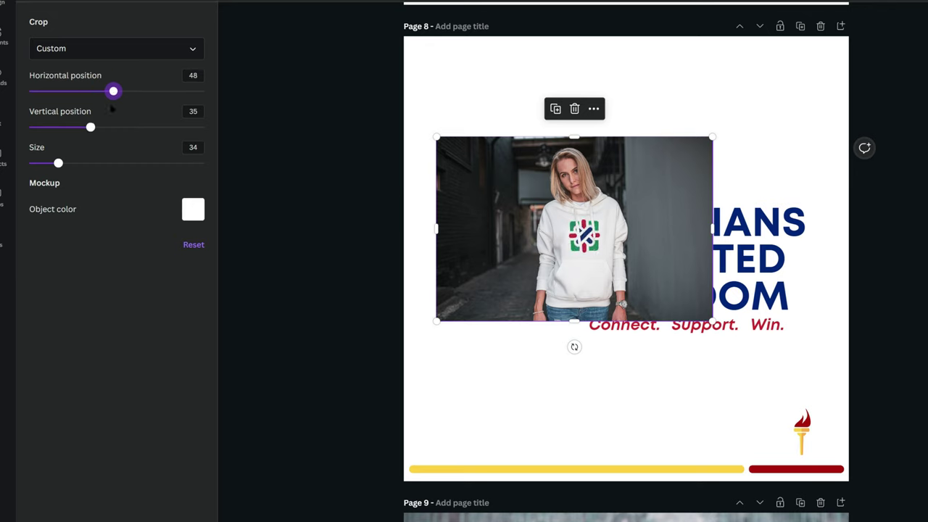
pyautogui.moveTo(58, 164); pyautogui.dragTo(71, 163)
# - Try several hoodie colours, settle on yellow, and exit the mockup settings
pyautogui.click(193, 208)
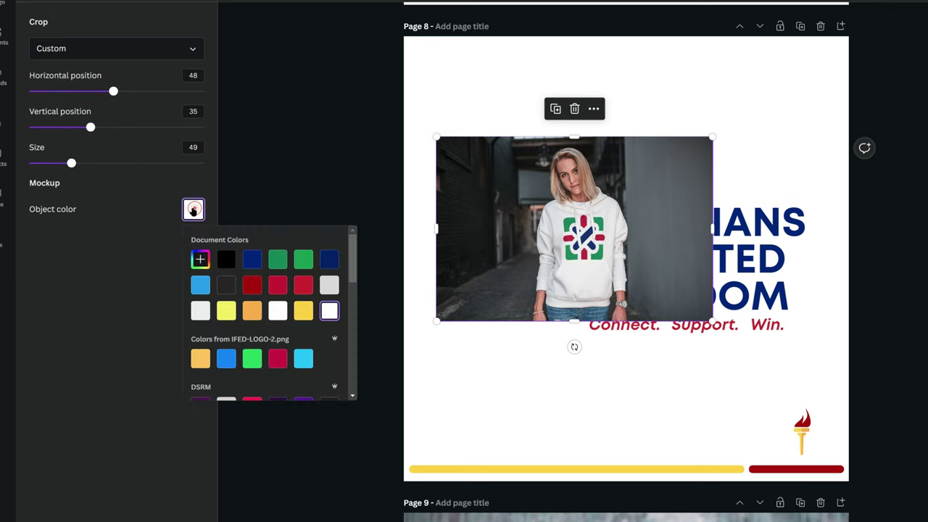
pyautogui.click(251, 259)
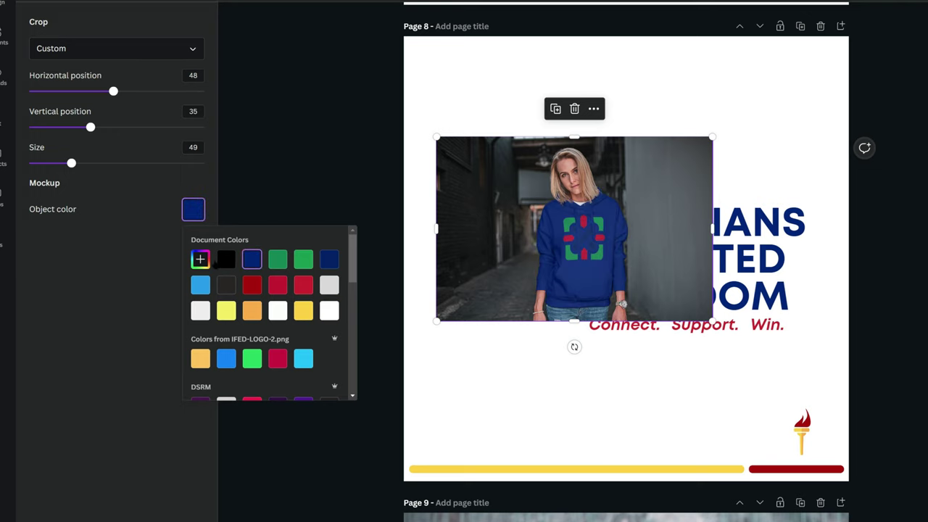
pyautogui.click(220, 312)
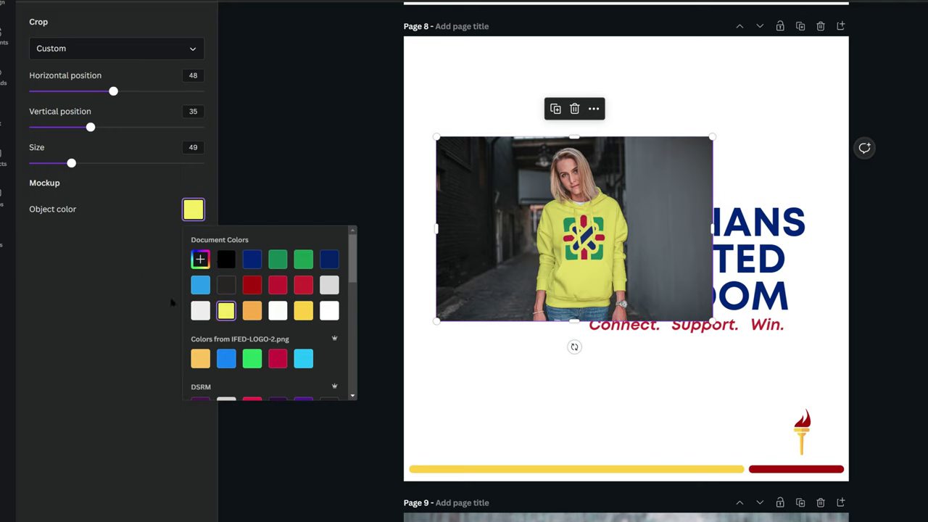
pyautogui.click(303, 311)
pyautogui.click(304, 285)
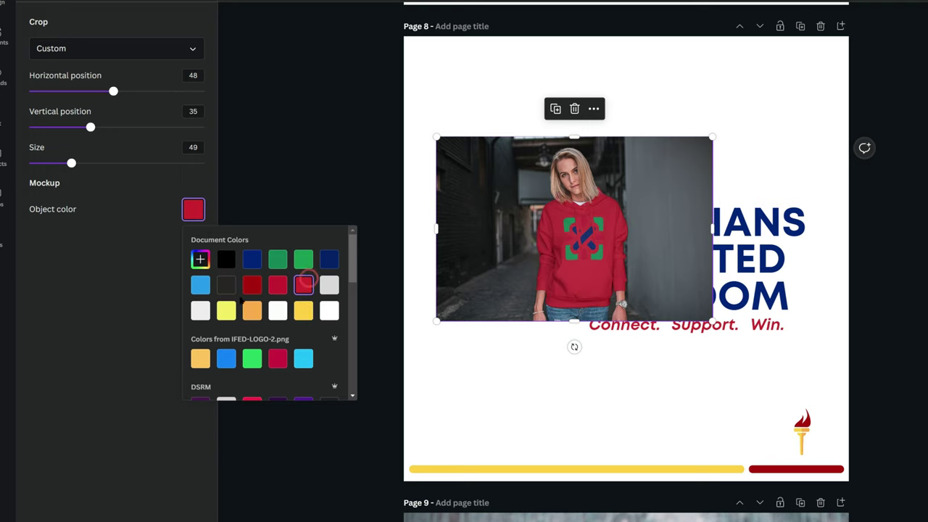
pyautogui.click(226, 286)
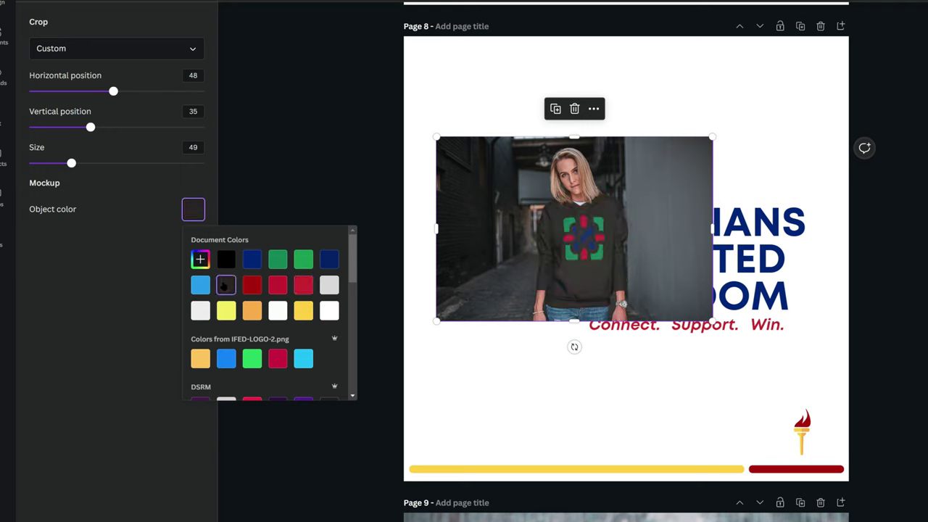
pyautogui.click(208, 285)
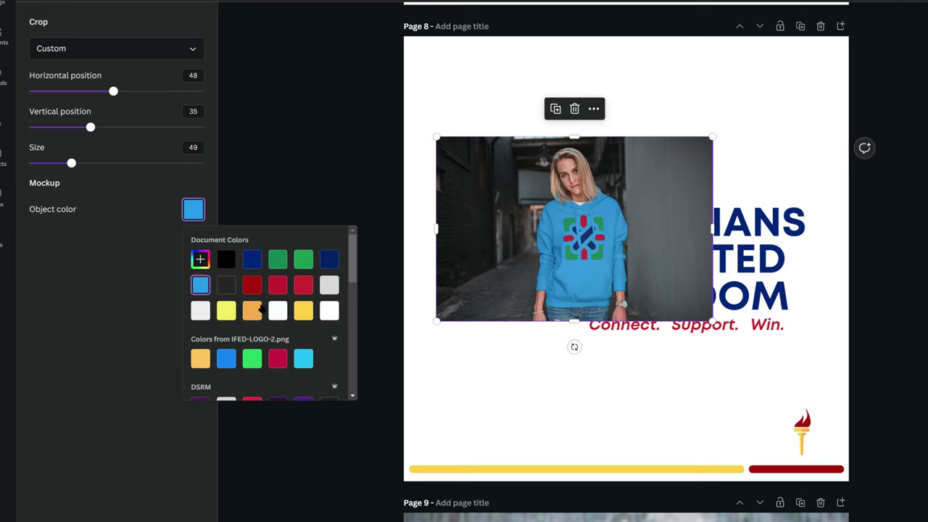
pyautogui.scroll(-4, 281, 264)
pyautogui.click(304, 237)
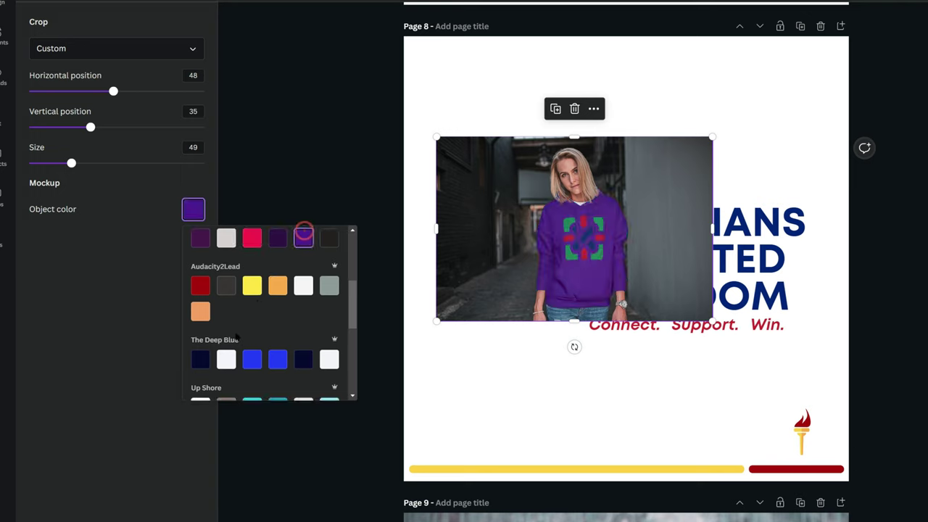
pyautogui.click(225, 359)
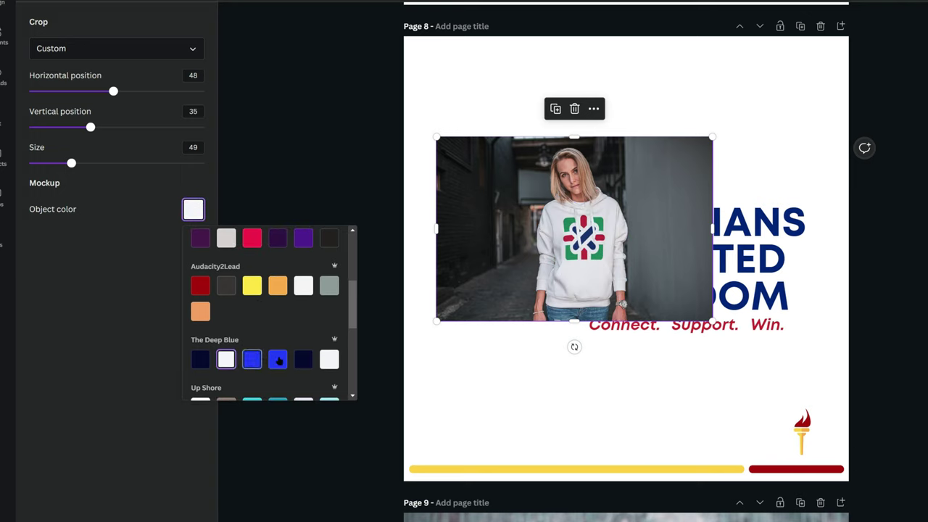
pyautogui.click(304, 359)
pyautogui.scroll(5, 240, 299)
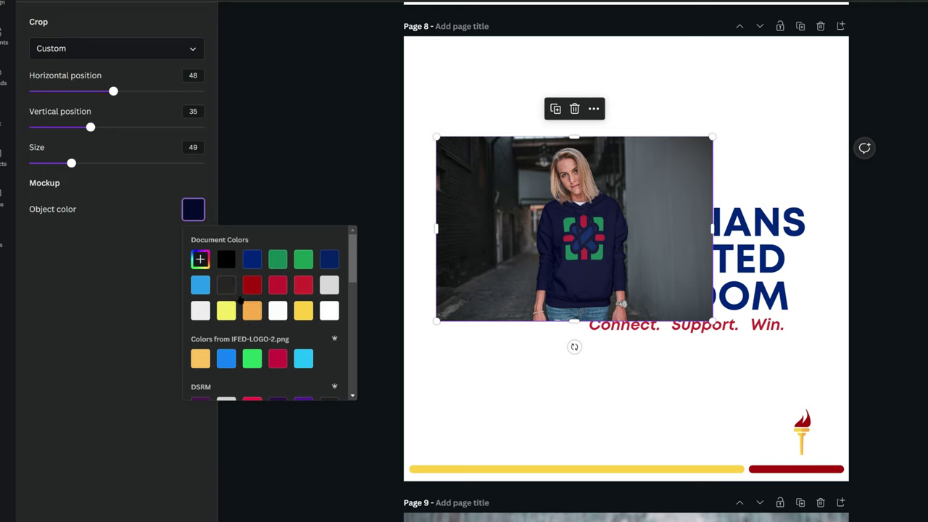
pyautogui.click(226, 259)
pyautogui.click(275, 261)
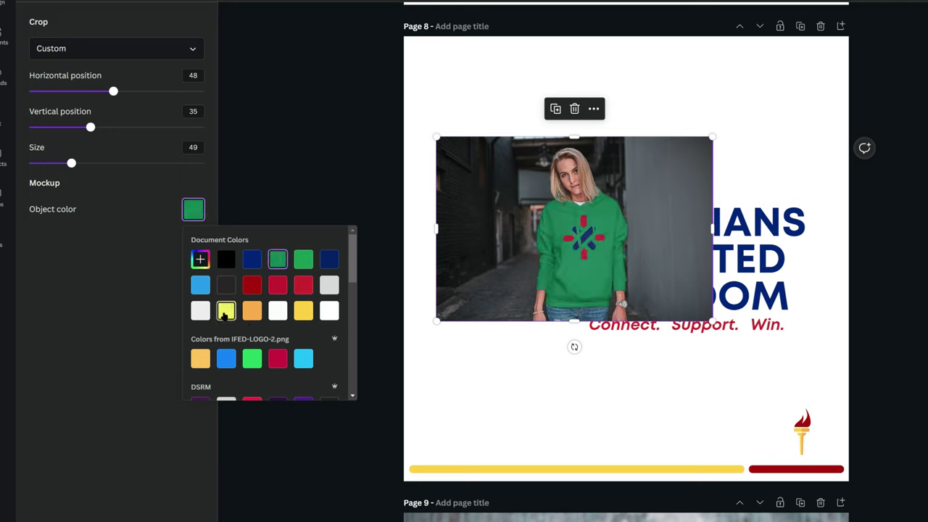
pyautogui.click(225, 311)
pyautogui.click(121, 279)
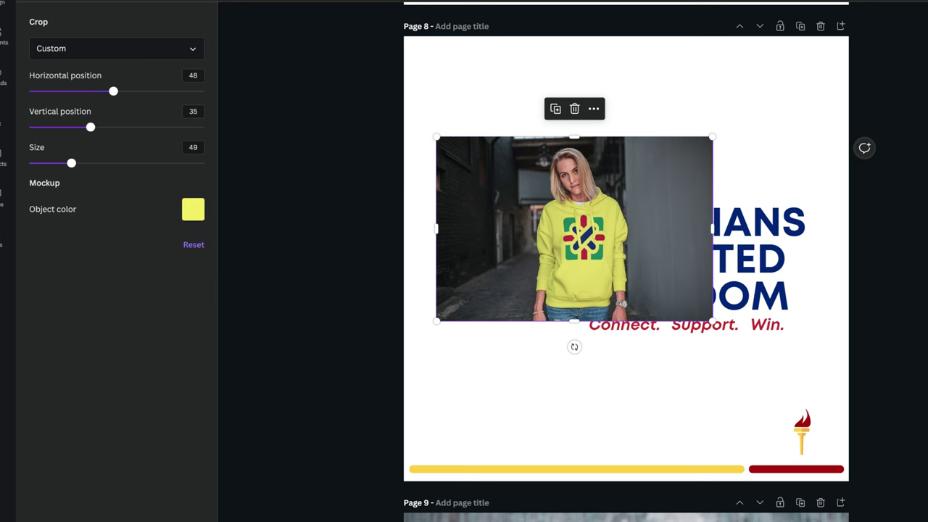
pyautogui.click(346, 234)
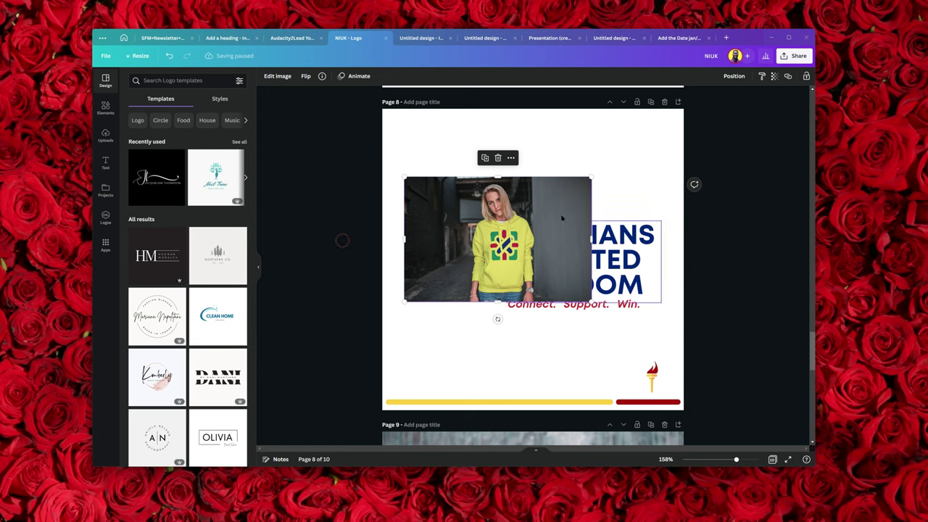
# - Remove the background from the hoodie photo with Background Remover and apply it
pyautogui.moveTo(592, 177); pyautogui.dragTo(696, 116)
pyautogui.moveTo(618, 134); pyautogui.dragTo(604, 172)
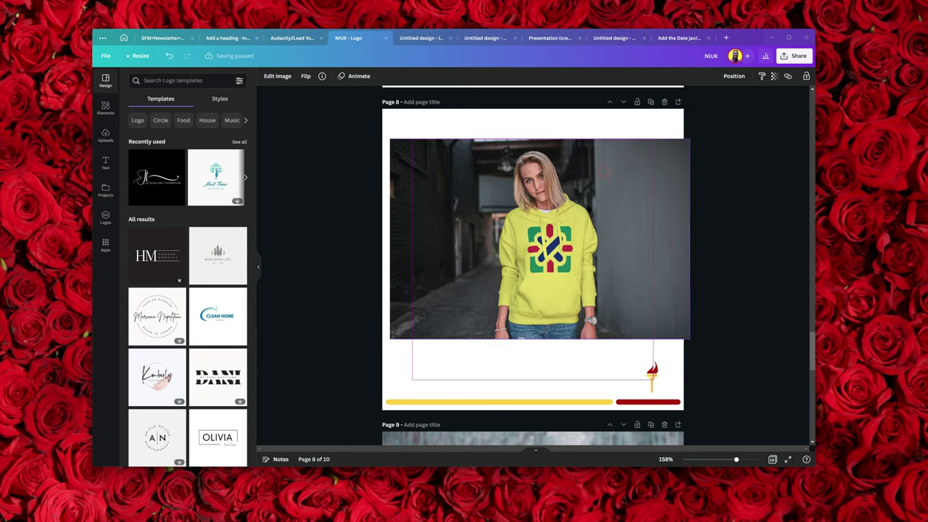
pyautogui.click(277, 76)
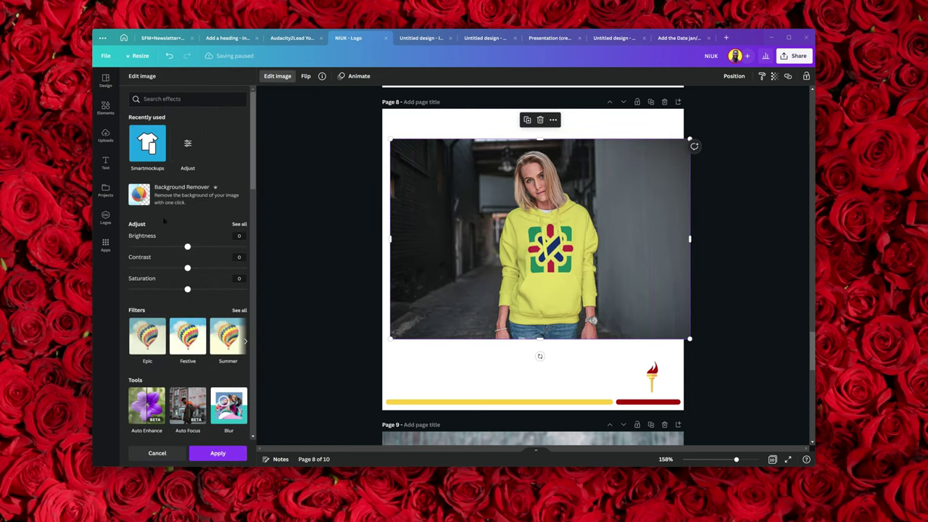
pyautogui.hotkey('ctrl', 'z')
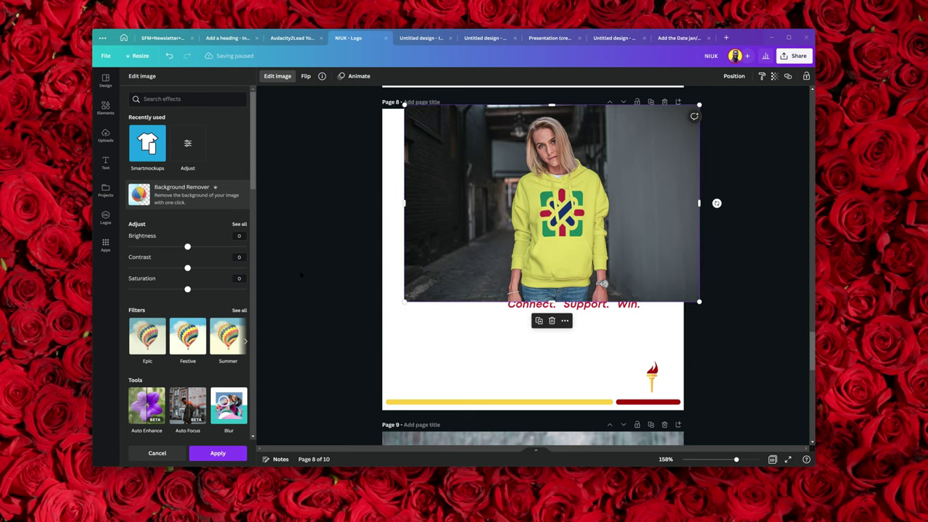
pyautogui.click(181, 192)
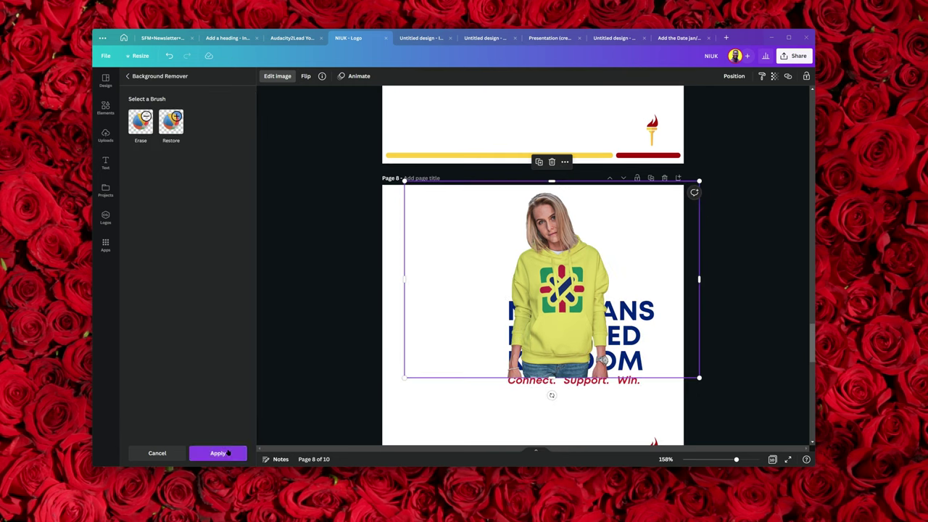
pyautogui.click(227, 449)
# - Crop, enlarge and position the hoodie cut-out beside the NIGERIANS IN UNITED KINGDOM title
pyautogui.moveTo(401, 279); pyautogui.dragTo(497, 279)
pyautogui.moveTo(700, 278); pyautogui.dragTo(472, 289)
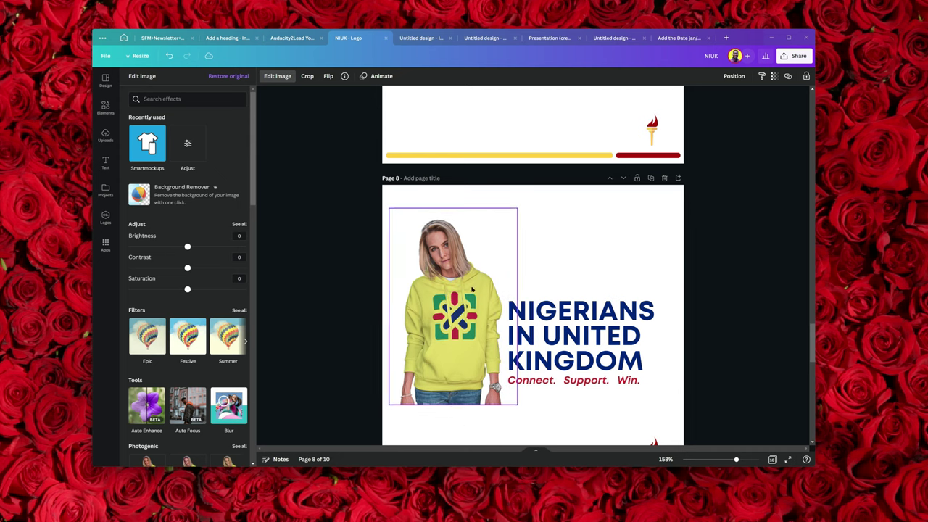
pyautogui.moveTo(517, 208); pyautogui.dragTo(563, 139)
pyautogui.moveTo(491, 229); pyautogui.dragTo(462, 290)
pyautogui.scroll(-1, 466, 270)
pyautogui.click(340, 230)
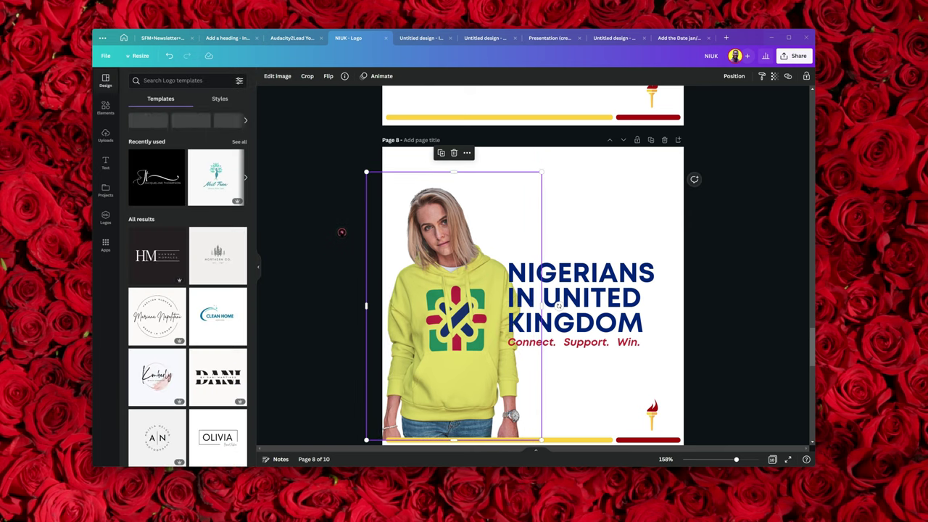
pyautogui.scroll(-1, 327, 231)
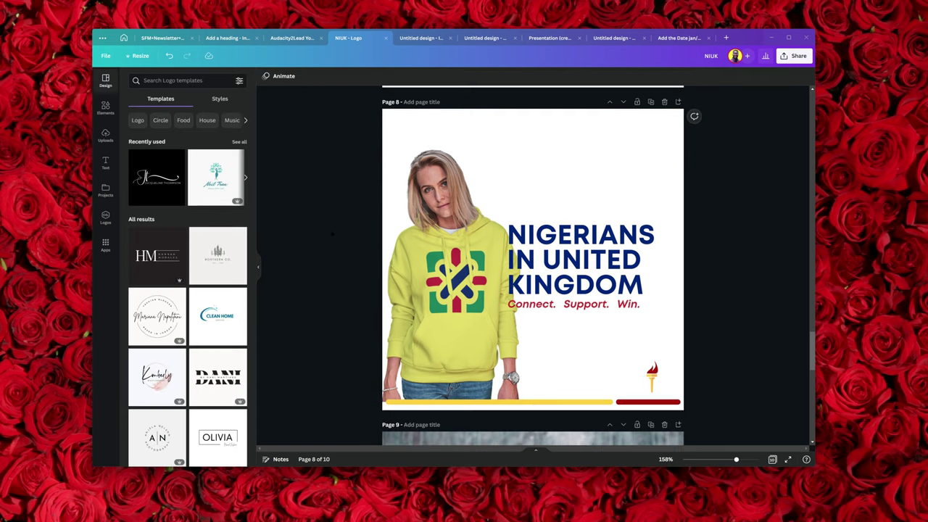
pyautogui.moveTo(445, 283); pyautogui.dragTo(458, 283)
pyautogui.click(329, 210)
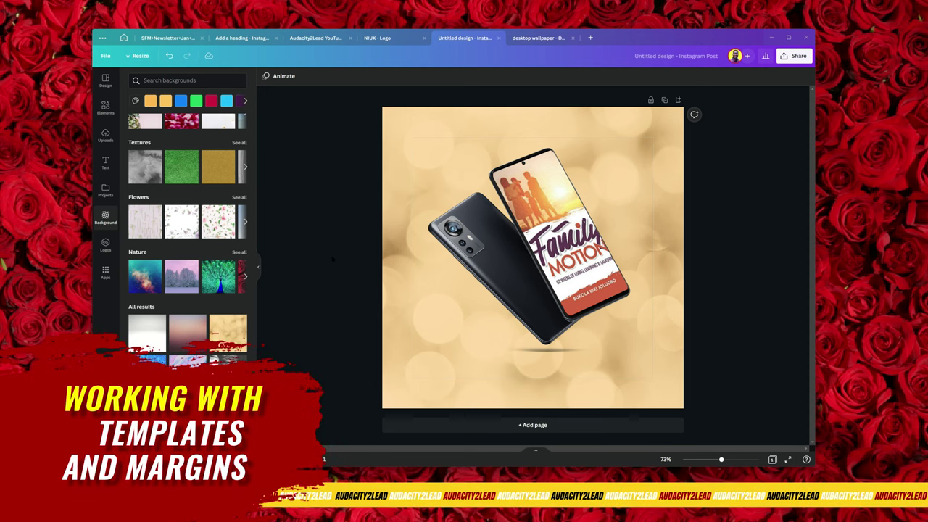
# - Add a blank second page to the Instagram post
pyautogui.hotkey('ctrl', 'Return')
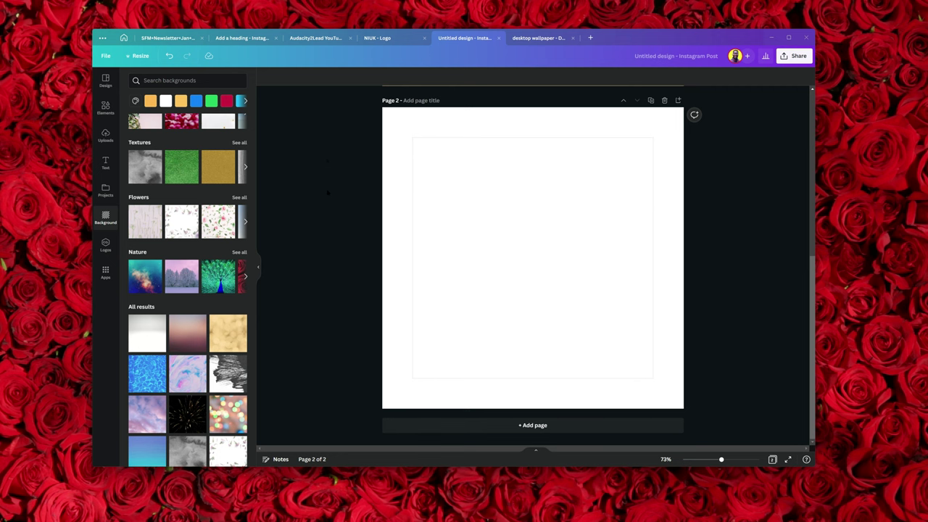
pyautogui.scroll(3, 328, 189)
pyautogui.scroll(-3, 328, 189)
pyautogui.scroll(5, 329, 188)
# - Enlarge the phone mockup on page 1 past the page edges and shift it up-left
pyautogui.click(329, 188)
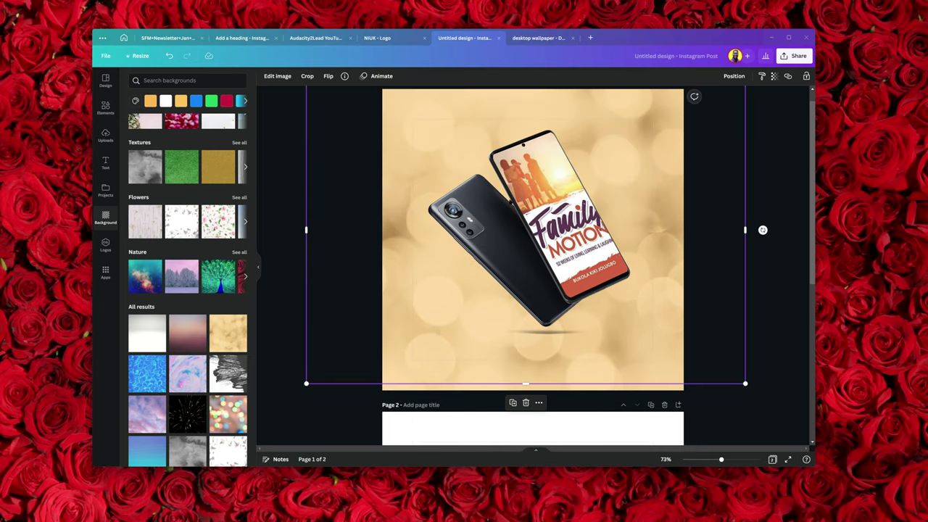
pyautogui.moveTo(746, 382); pyautogui.dragTo(674, 365)
pyautogui.moveTo(728, 419); pyautogui.dragTo(798, 448)
pyautogui.moveTo(584, 257); pyautogui.dragTo(570, 233)
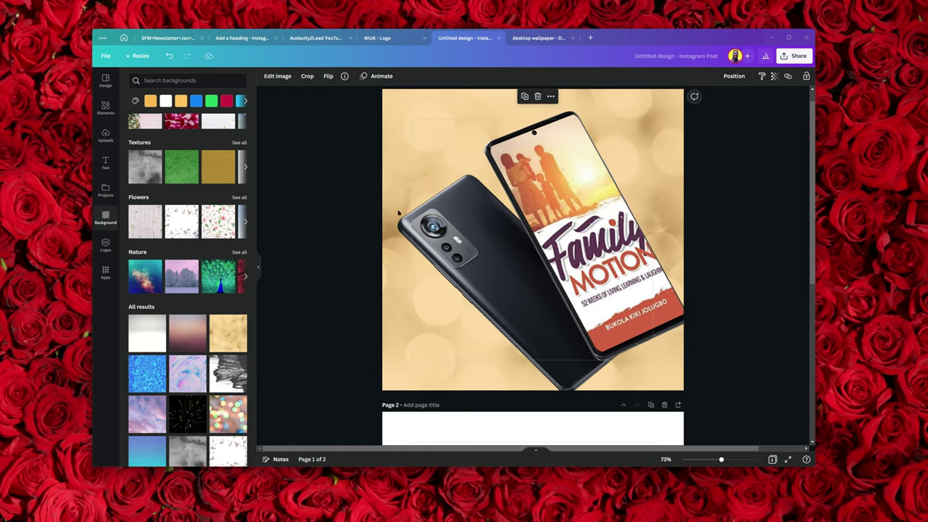
pyautogui.scroll(1, 387, 215)
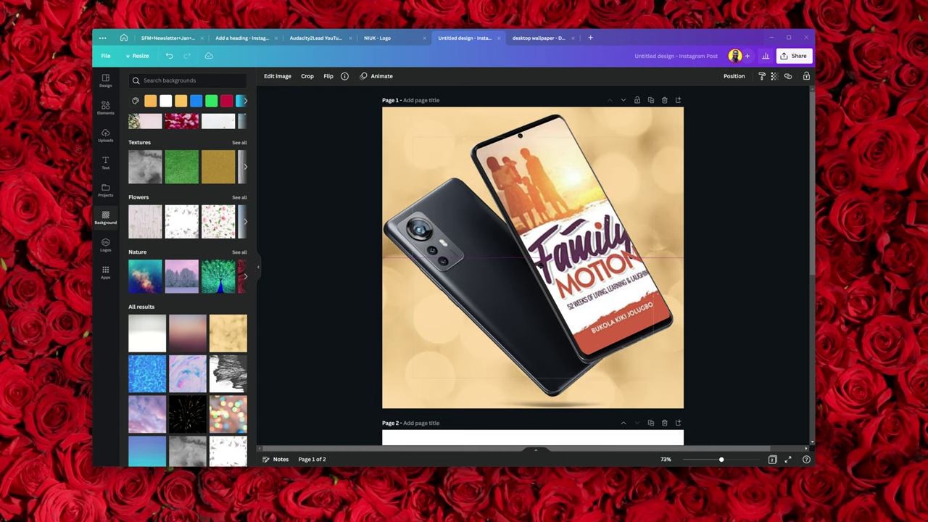
pyautogui.scroll(-5, 686, 280)
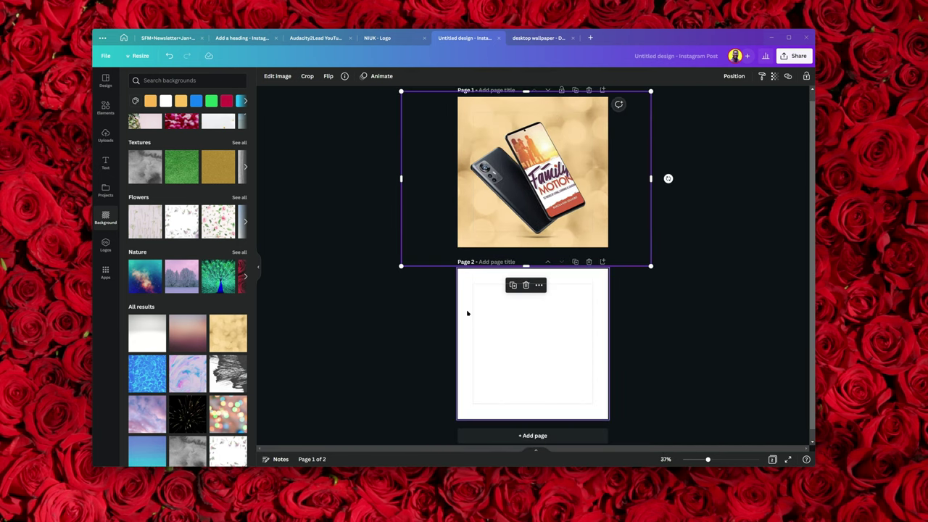
# - Set the zoom to Fit on the blank page 2
pyautogui.click(419, 310)
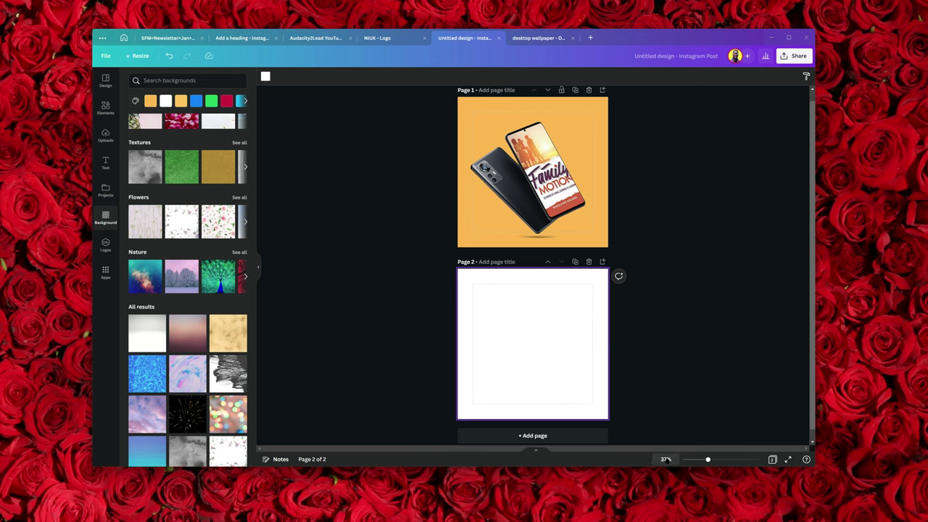
pyautogui.click(665, 459)
pyautogui.click(657, 422)
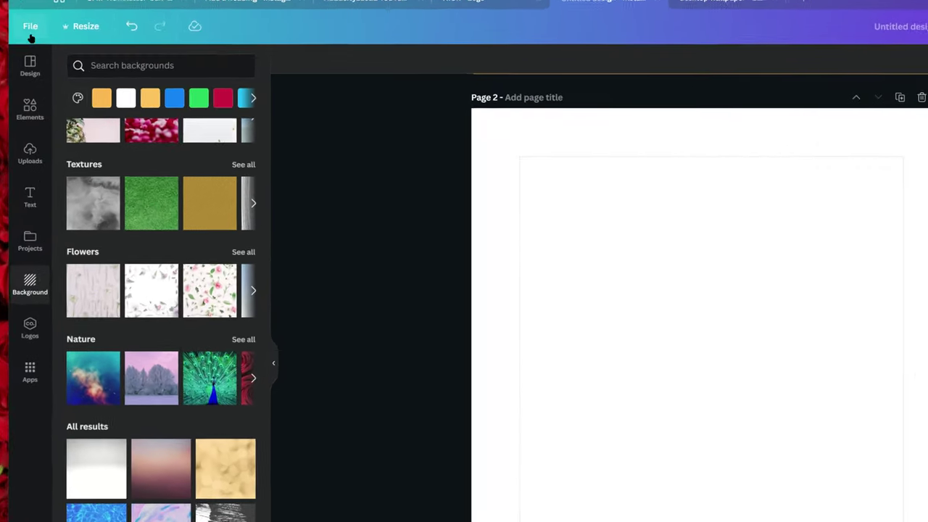
pyautogui.click(105, 58)
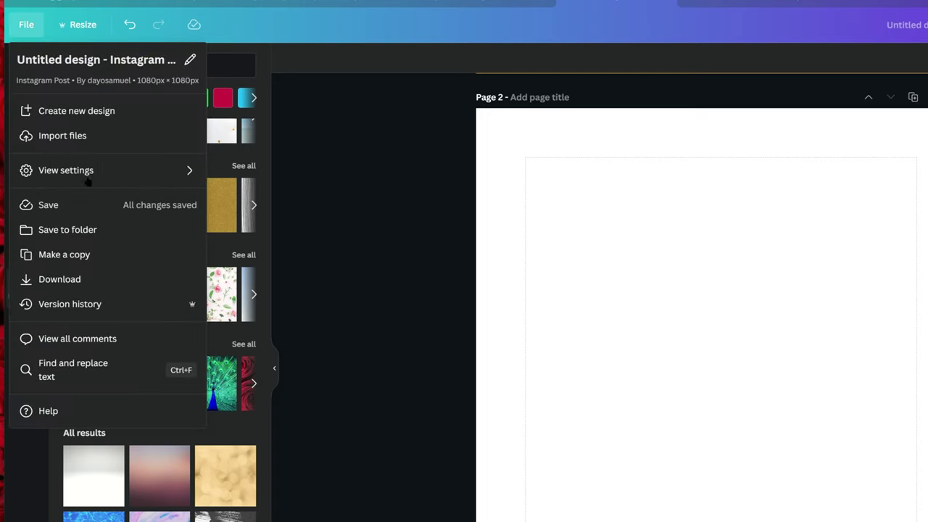
pyautogui.moveTo(98, 173)
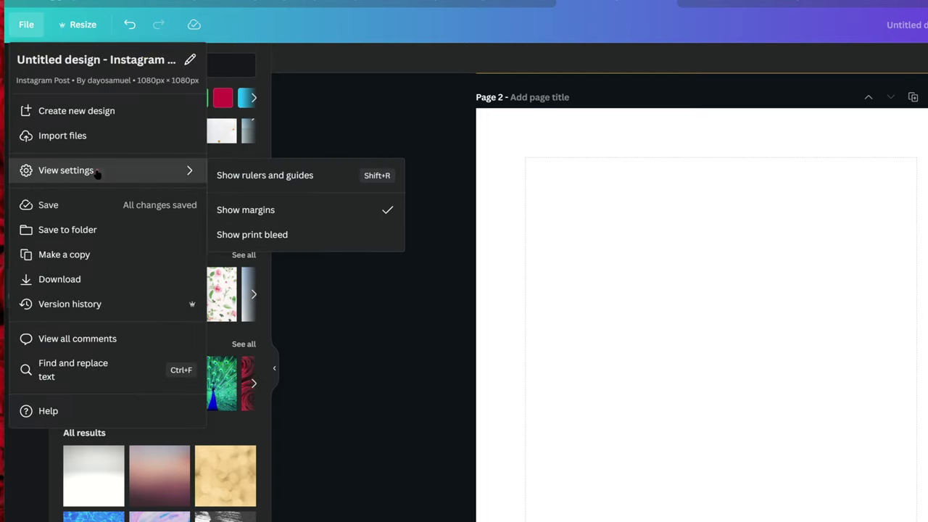
pyautogui.click(290, 209)
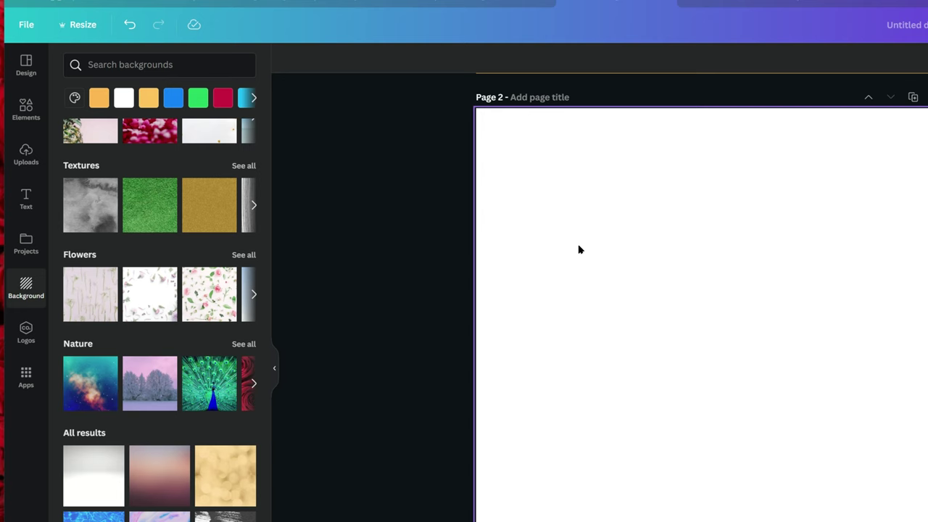
pyautogui.click(25, 25)
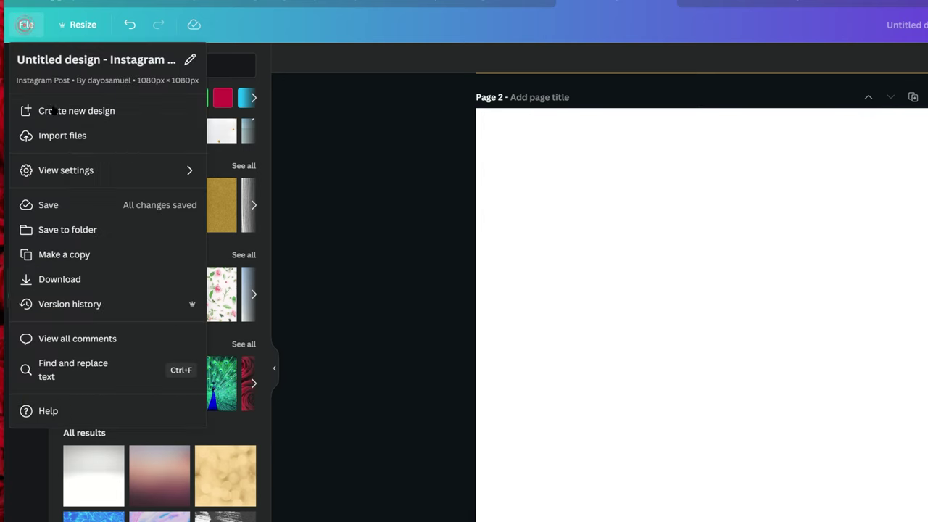
pyautogui.click(121, 169)
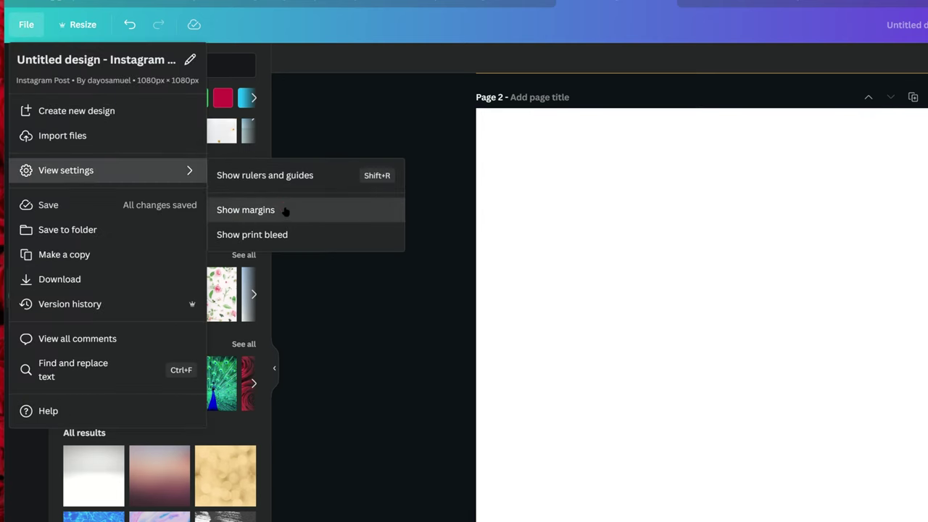
pyautogui.click(286, 209)
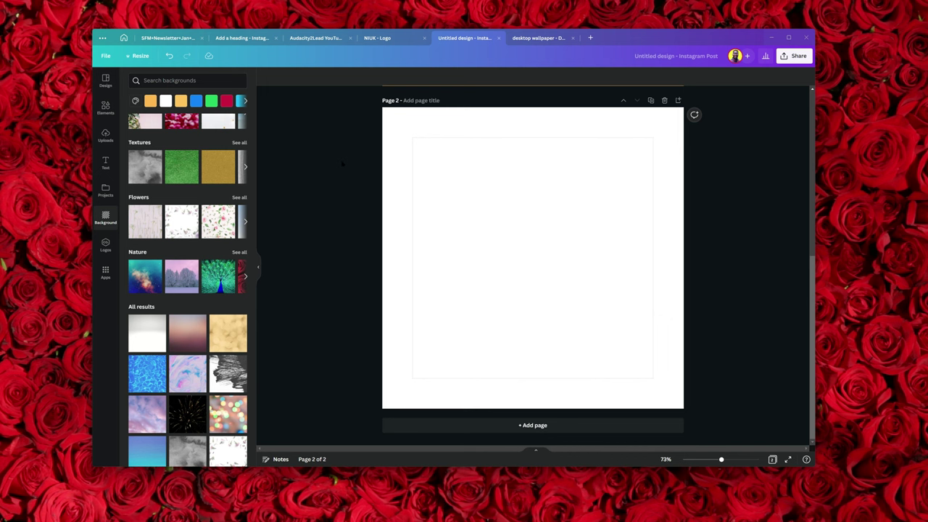
# - Switch to the Audacity2Lead YouTube thumbnail design and hide the side panel
pyautogui.click(311, 38)
pyautogui.scroll(-5, 623, 219)
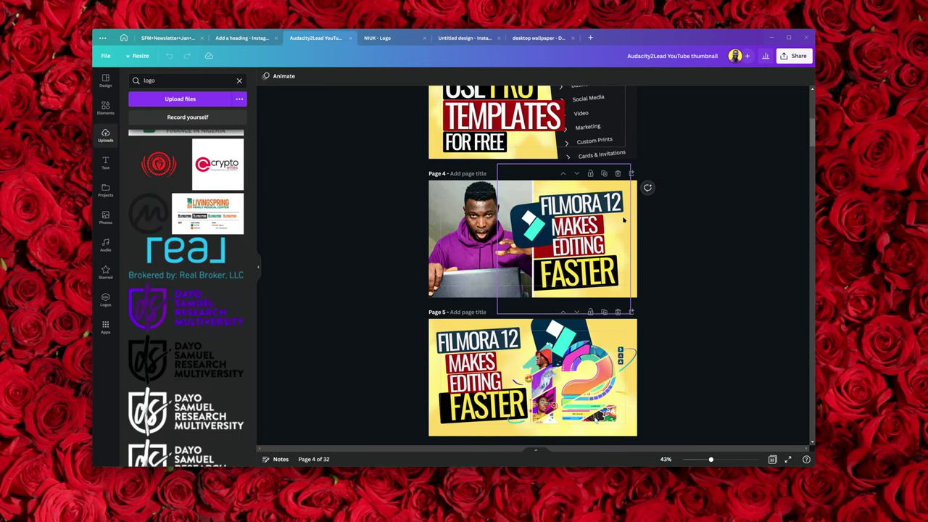
pyautogui.keyDown('ctrl'); pyautogui.scroll(10, 623, 220); pyautogui.keyUp('ctrl')
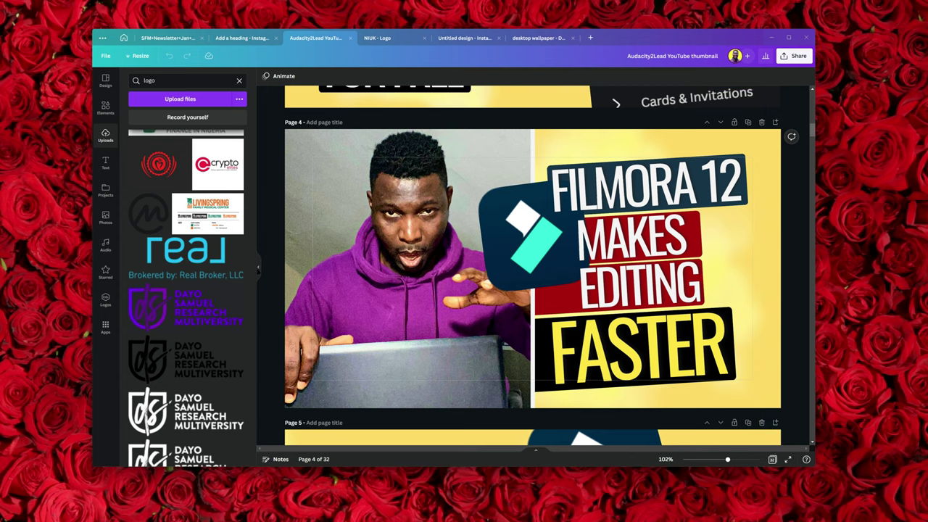
pyautogui.click(258, 268)
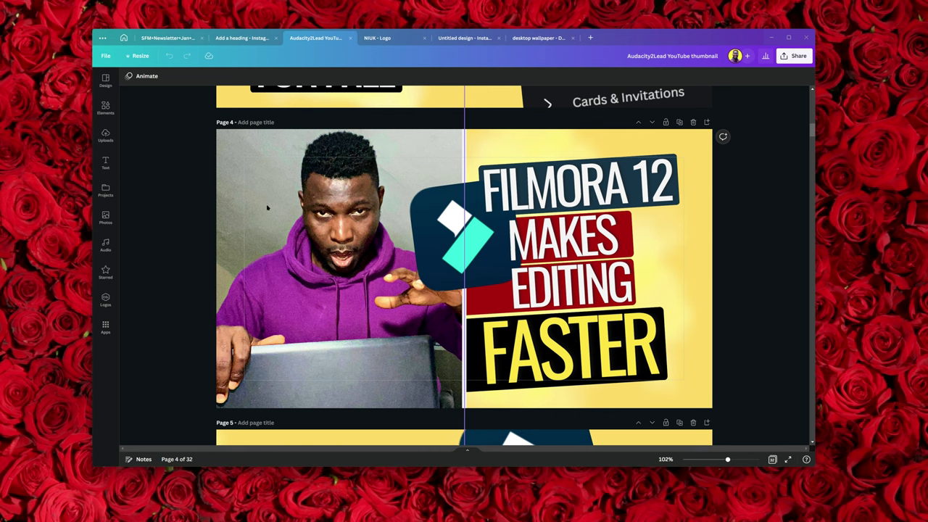
# - On page 9, move VIDEO to the left edge and HACKS to the right edge
pyautogui.scroll(-4, 430, 262)
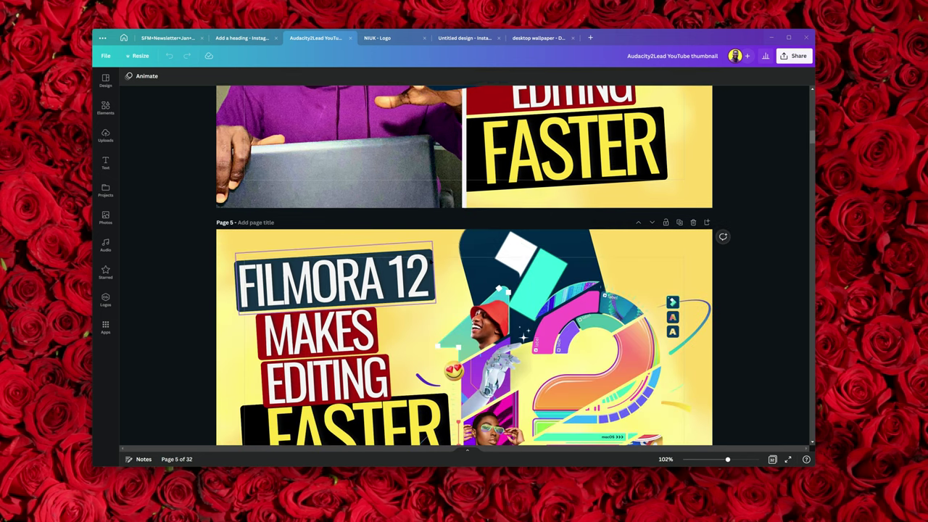
pyautogui.scroll(-5, 430, 262)
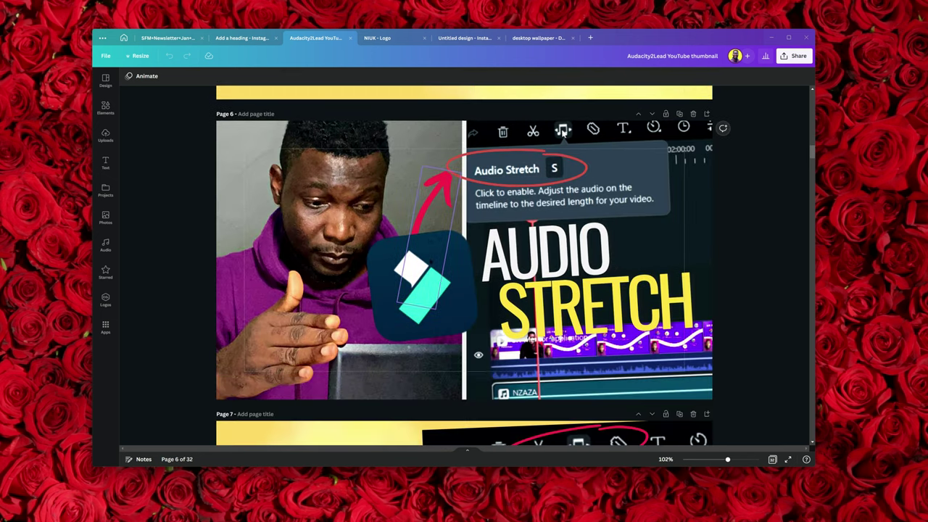
pyautogui.scroll(-4, 464, 266)
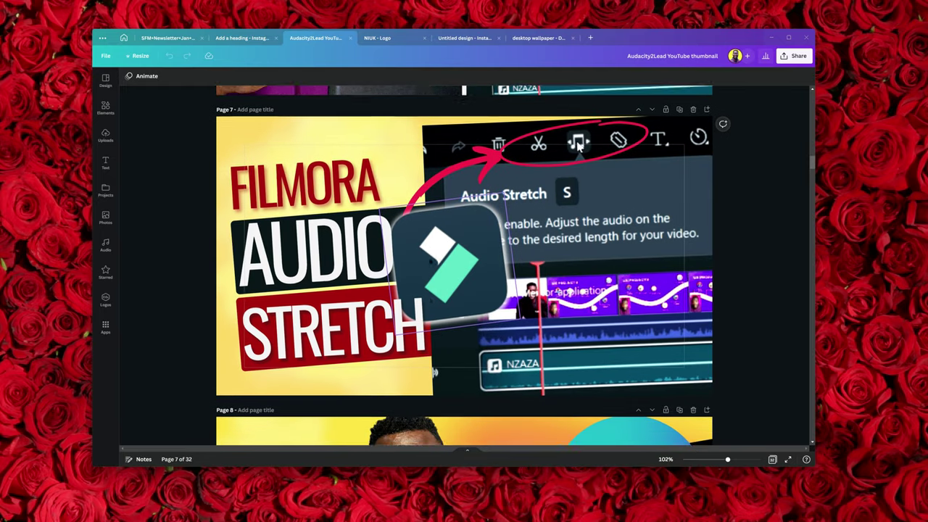
pyautogui.scroll(-4, 464, 266)
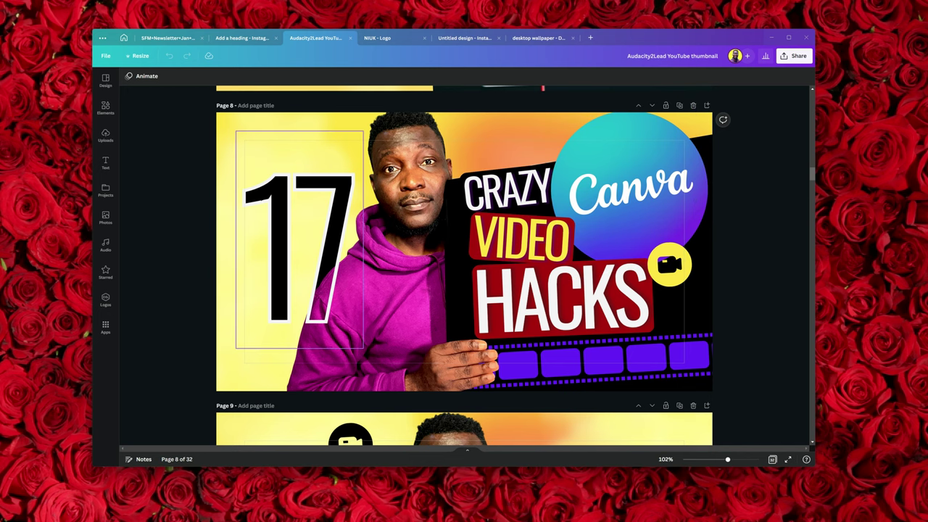
pyautogui.scroll(-5, 362, 235)
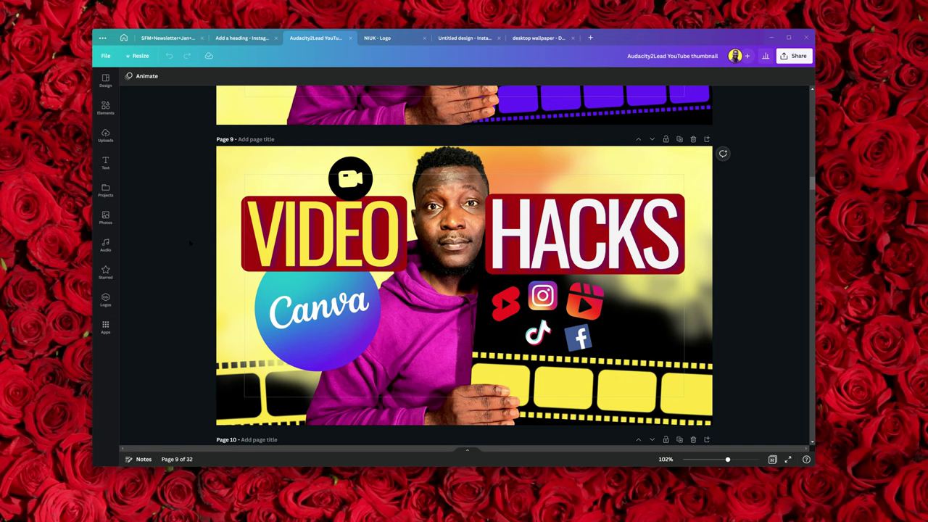
pyautogui.scroll(-1, 232, 225)
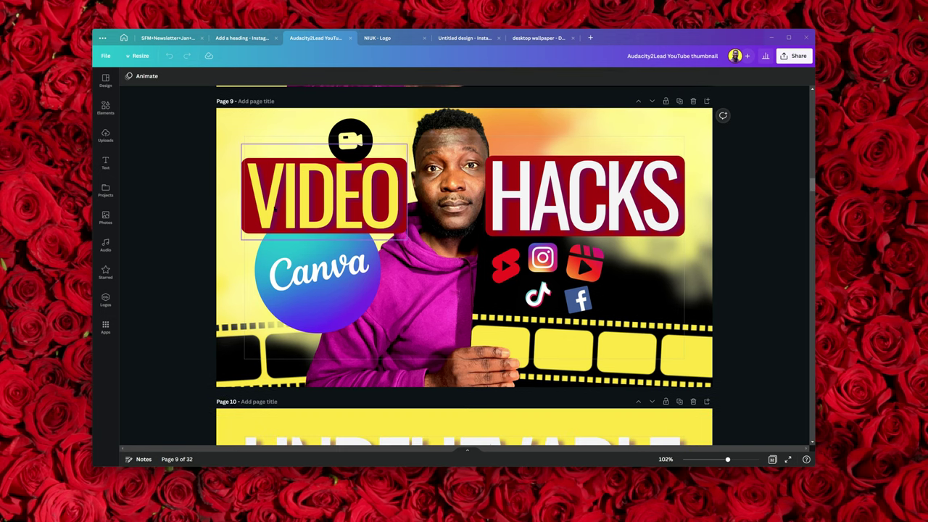
pyautogui.moveTo(309, 204); pyautogui.dragTo(280, 205)
pyautogui.moveTo(529, 184); pyautogui.dragTo(569, 184)
pyautogui.click(176, 235)
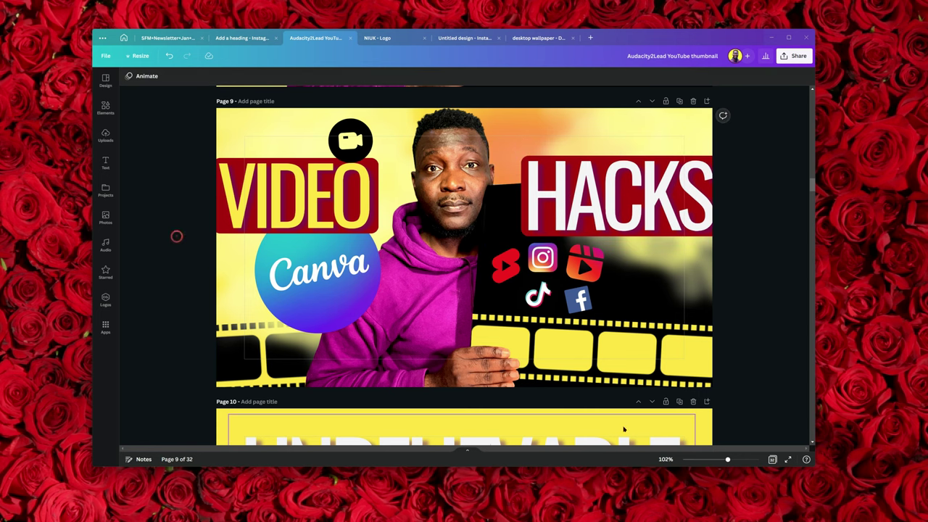
# - Zoom out, then set the zoom to Fit on page 9
pyautogui.moveTo(727, 458); pyautogui.dragTo(699, 459)
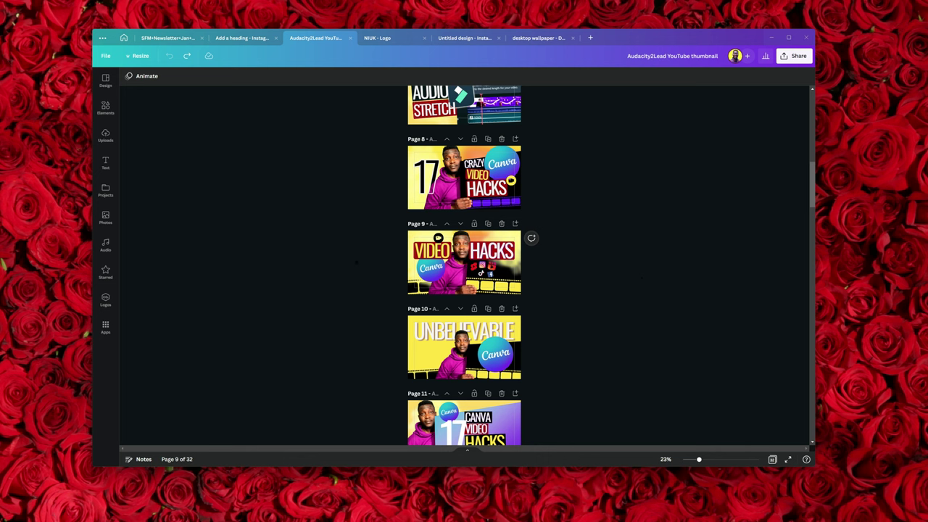
pyautogui.click(665, 458)
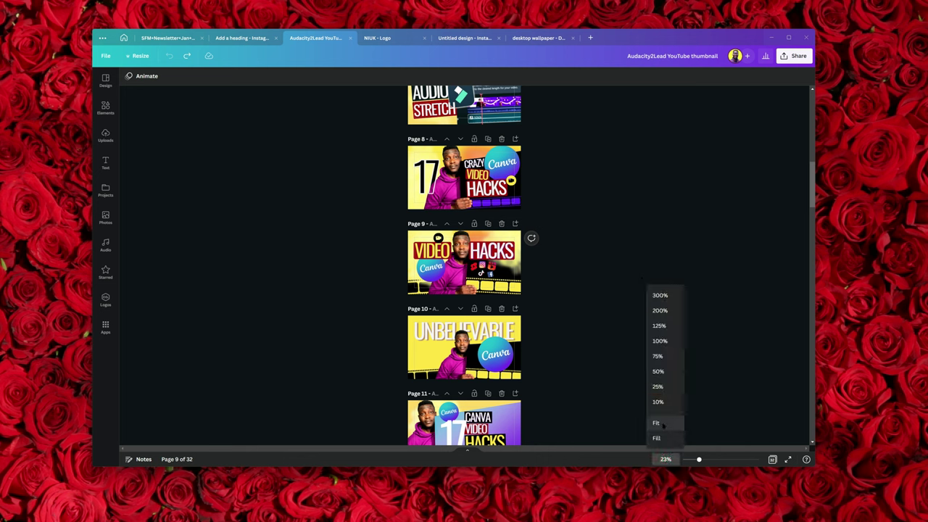
pyautogui.click(664, 422)
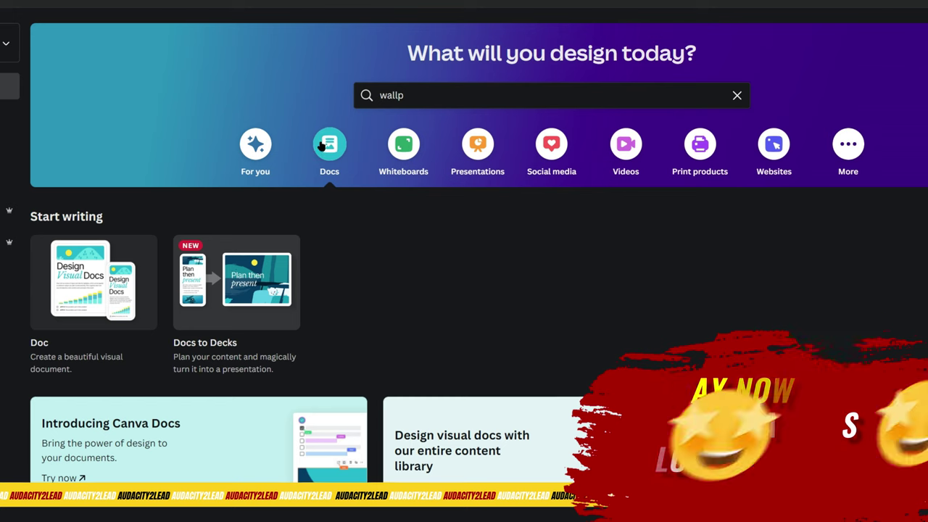
# - Start a new blank Canva Doc
pyautogui.moveTo(94, 297)
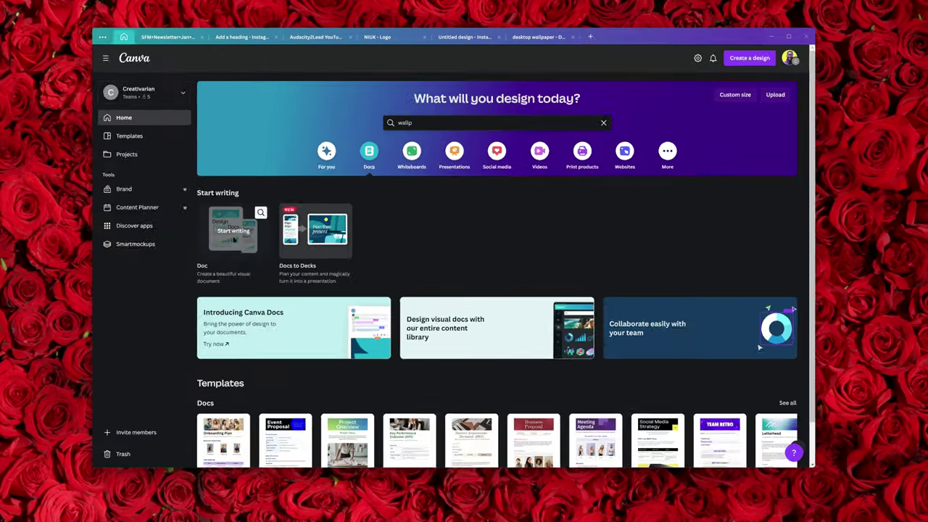
pyautogui.click(96, 297)
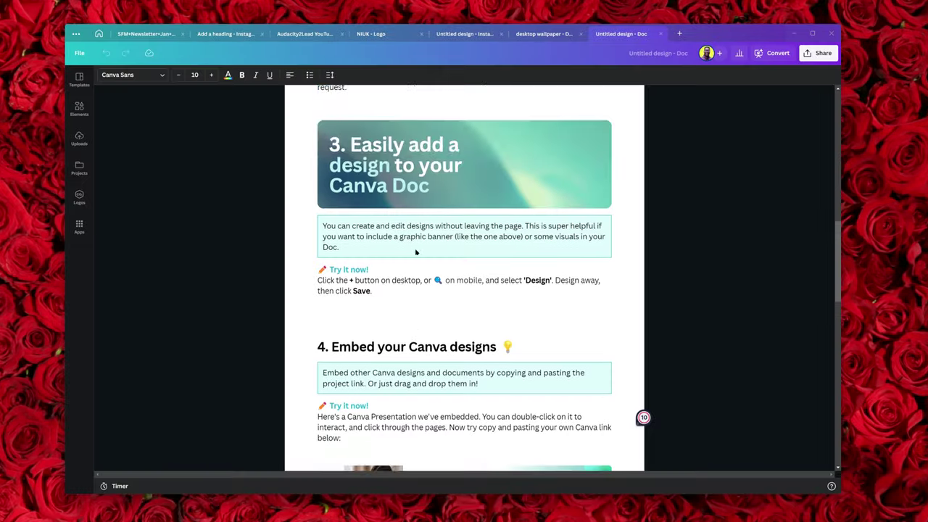
pyautogui.scroll(-4, 415, 251)
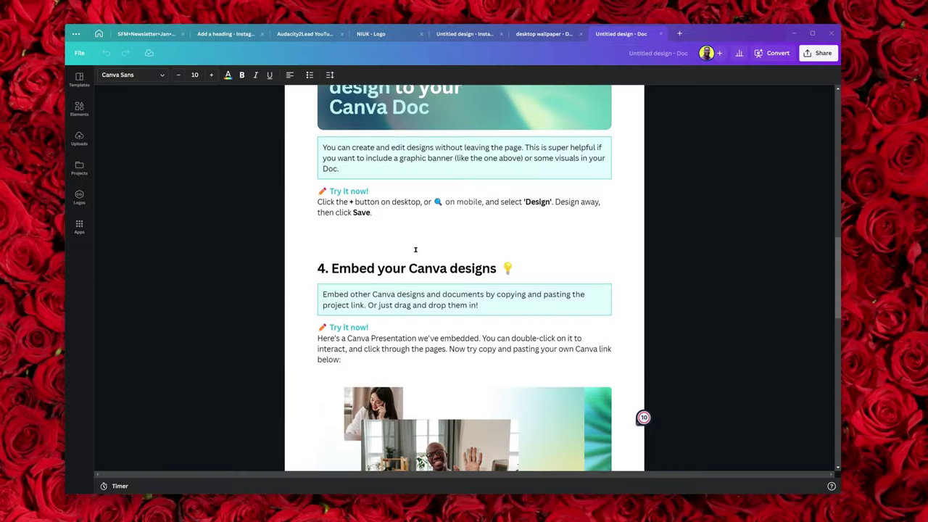
pyautogui.scroll(7, 416, 250)
pyautogui.scroll(8, 416, 250)
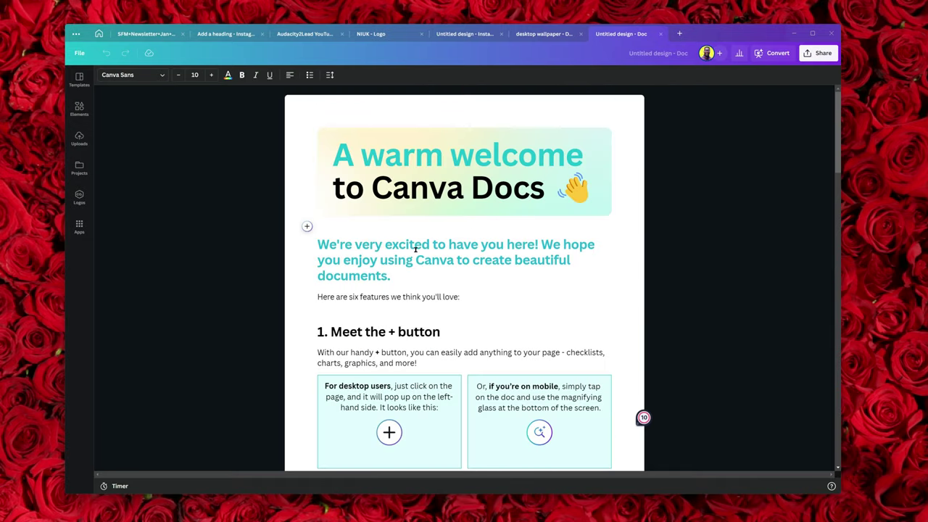
pyautogui.scroll(-1, 372, 344)
# - Insert a new design on the empty line below the first 'Try it now!' instructions
pyautogui.click(227, 114)
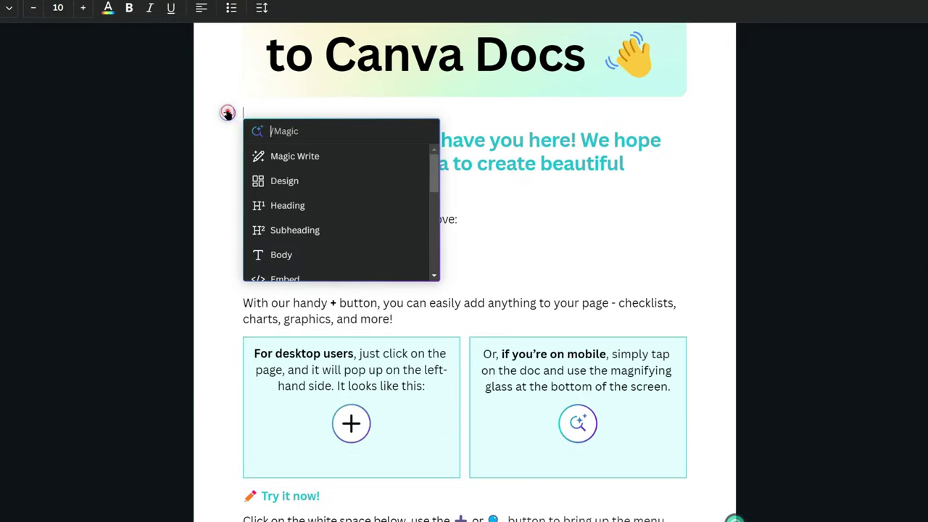
pyautogui.scroll(-5, 307, 190)
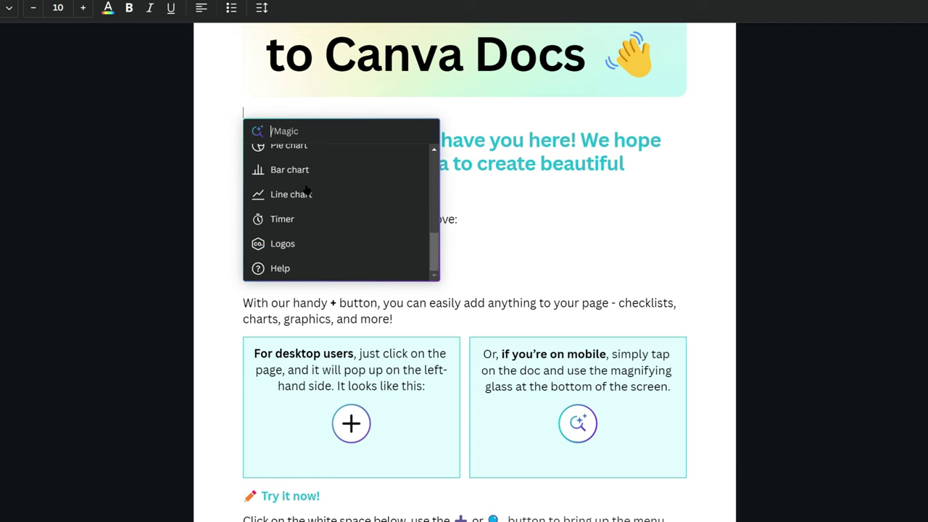
pyautogui.click(515, 222)
pyautogui.scroll(-2, 306, 365)
pyautogui.click(306, 364)
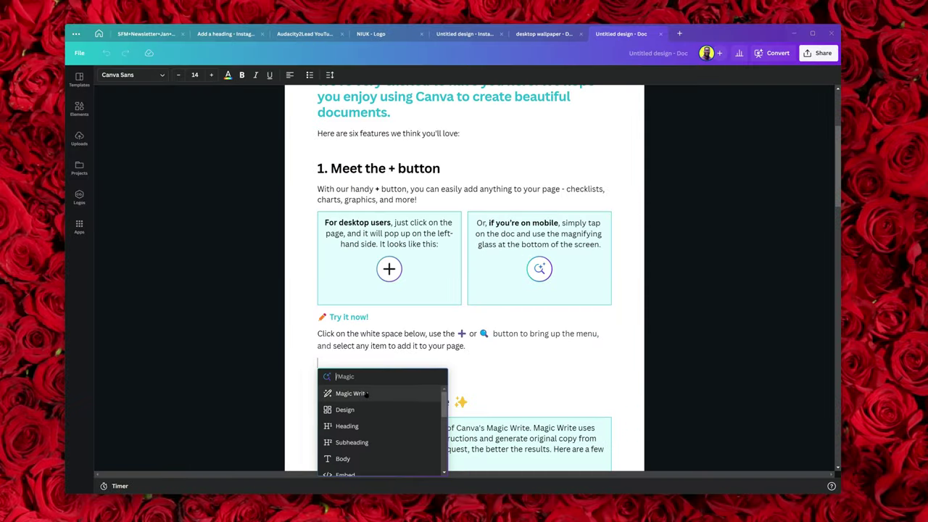
pyautogui.scroll(-2, 368, 395)
pyautogui.scroll(2, 367, 403)
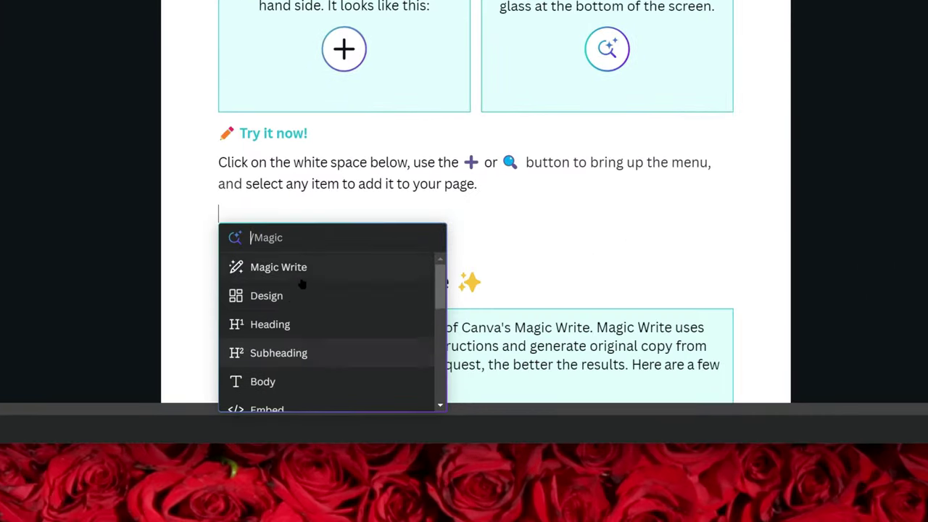
pyautogui.press('Escape')
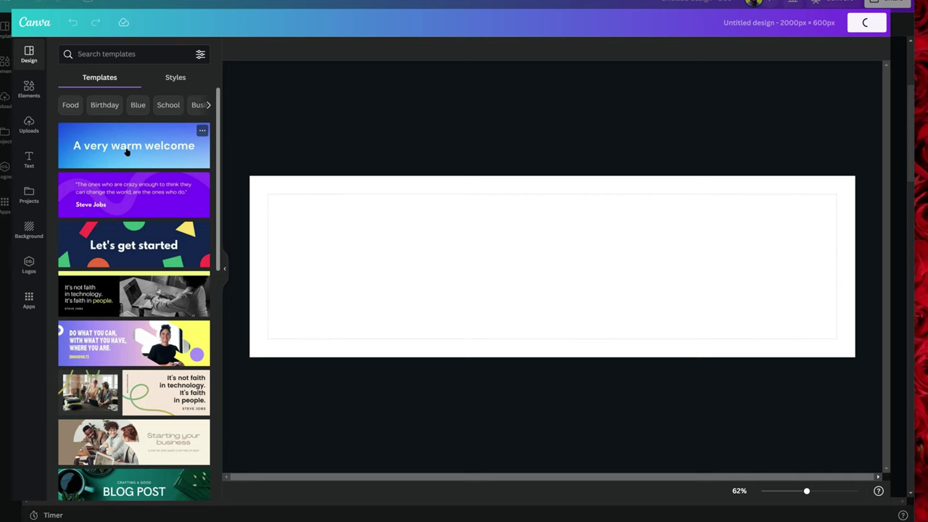
# - Apply the 'Let's get started' template to the banner and save it into the doc
pyautogui.click(127, 152)
pyautogui.click(481, 267)
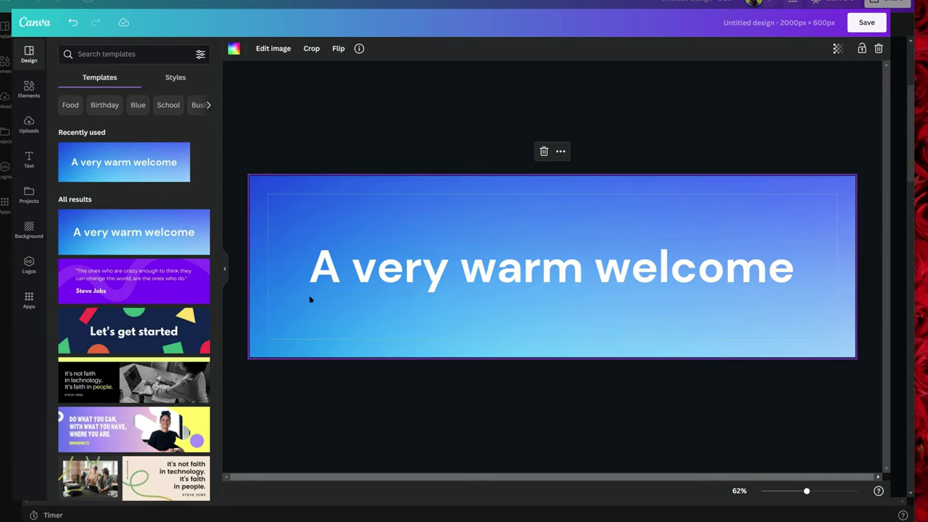
pyautogui.click(146, 338)
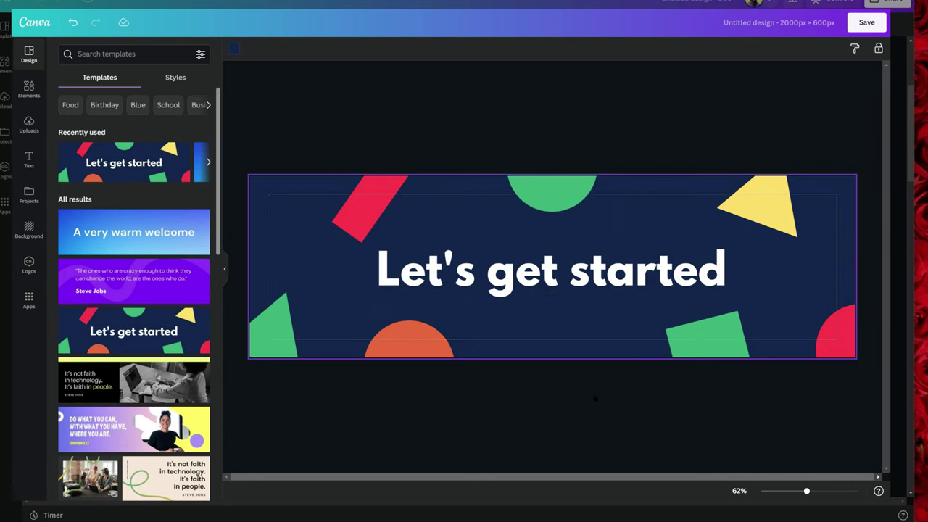
pyautogui.click(881, 24)
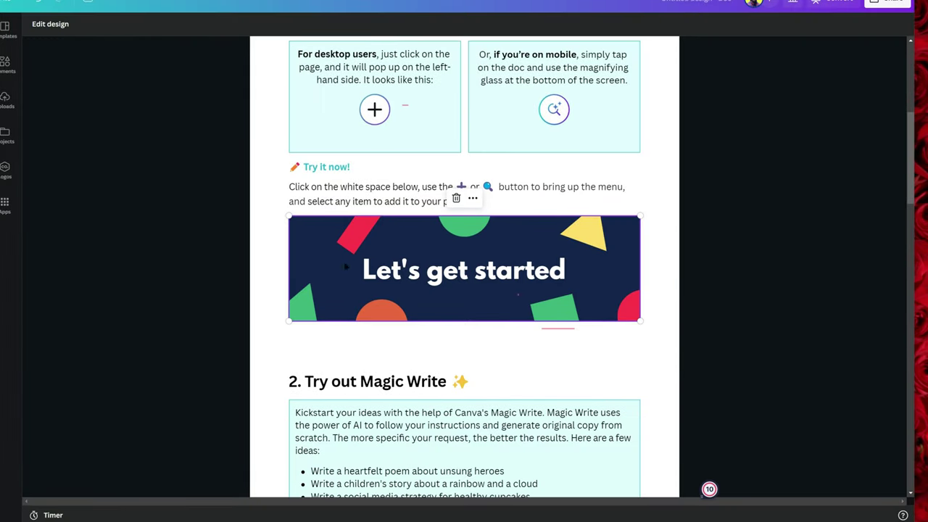
# - Toggle Show page layout off and back on, then scroll through the doc
pyautogui.click(4, 0)
pyautogui.moveTo(37, 113)
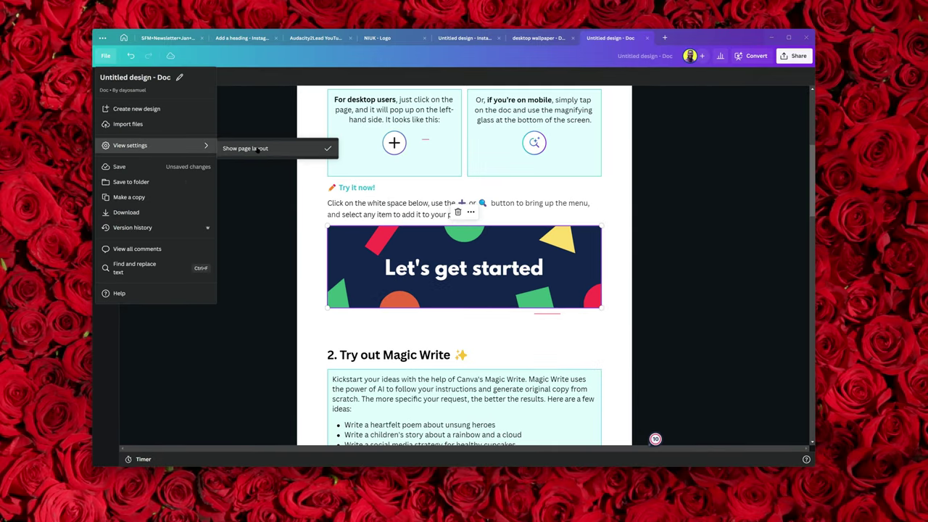
pyautogui.click(257, 148)
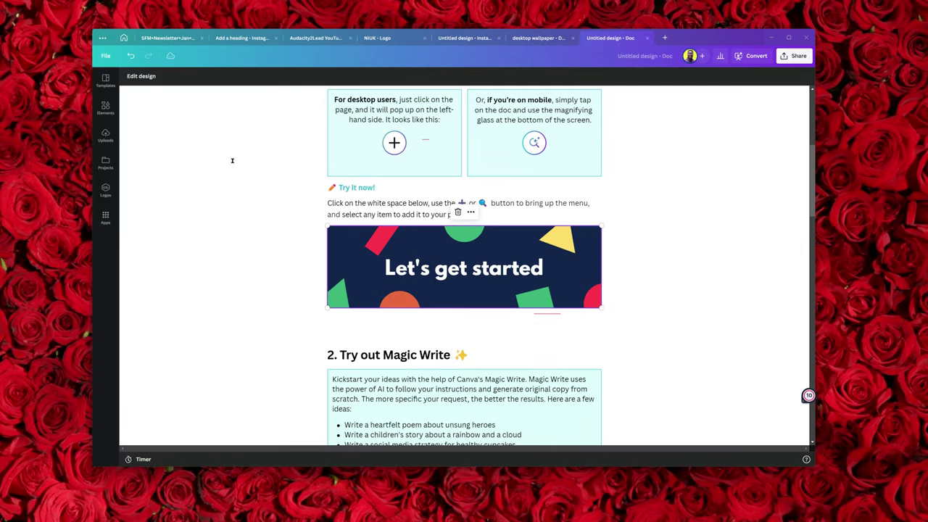
pyautogui.click(106, 56)
pyautogui.moveTo(130, 145)
pyautogui.click(242, 145)
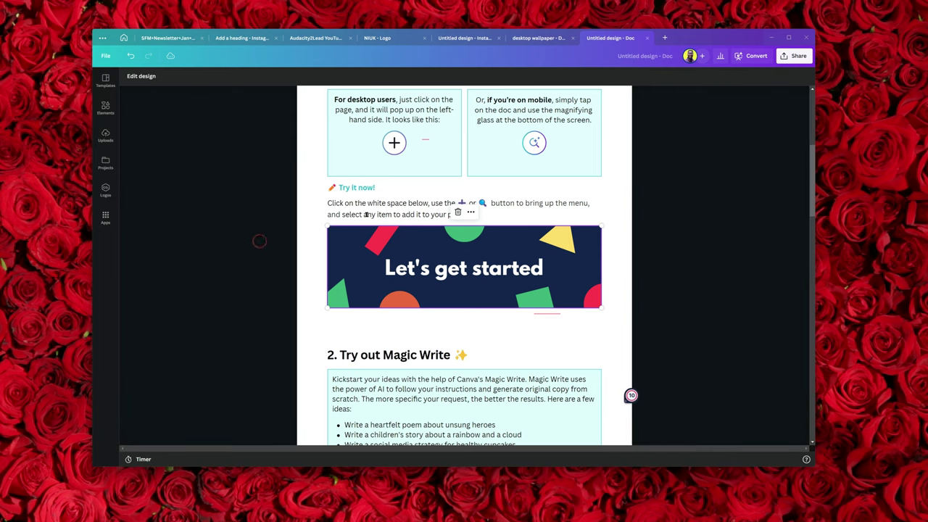
pyautogui.scroll(3, 366, 216)
pyautogui.scroll(-3, 366, 215)
pyautogui.scroll(-5, 328, 215)
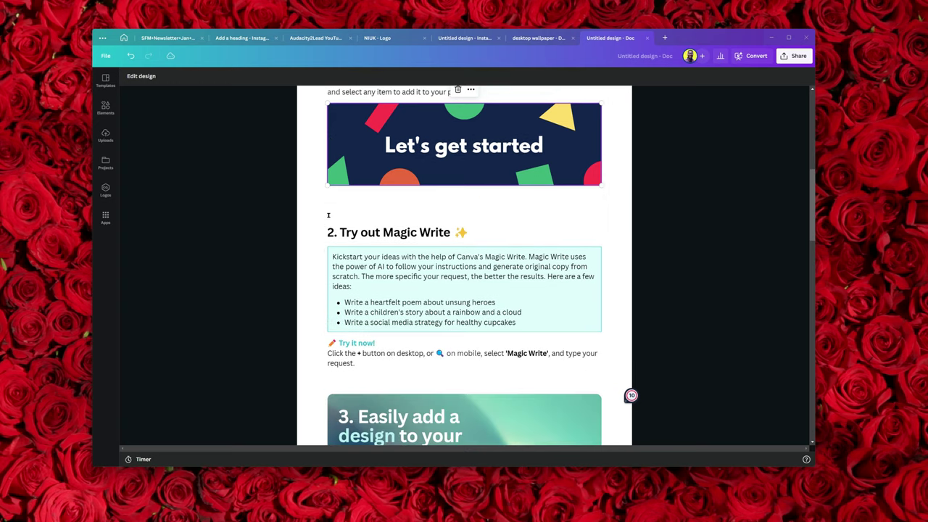
pyautogui.scroll(-9, 328, 214)
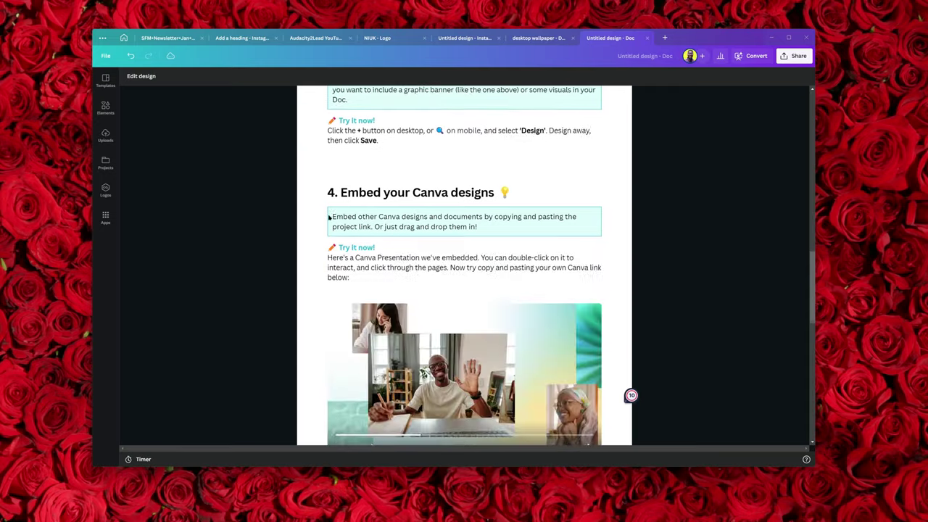
pyautogui.scroll(18, 329, 216)
pyautogui.scroll(-20, 328, 218)
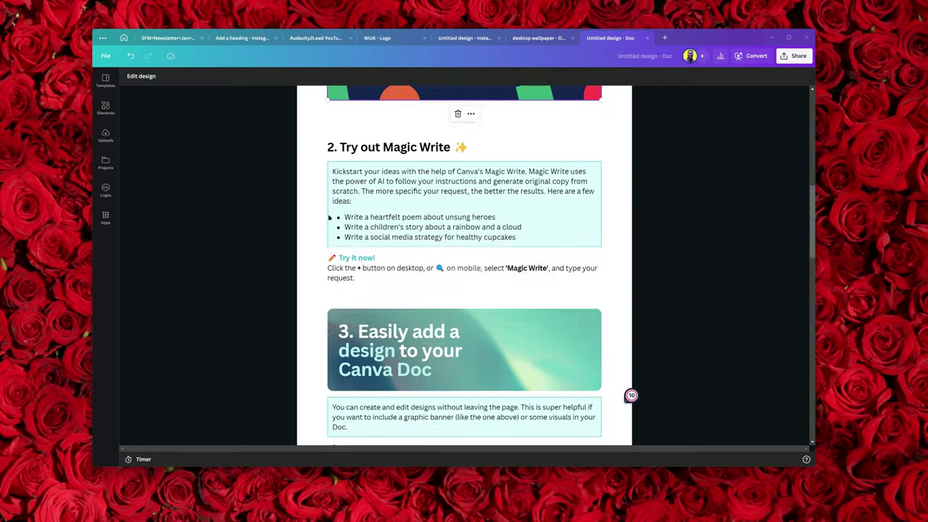
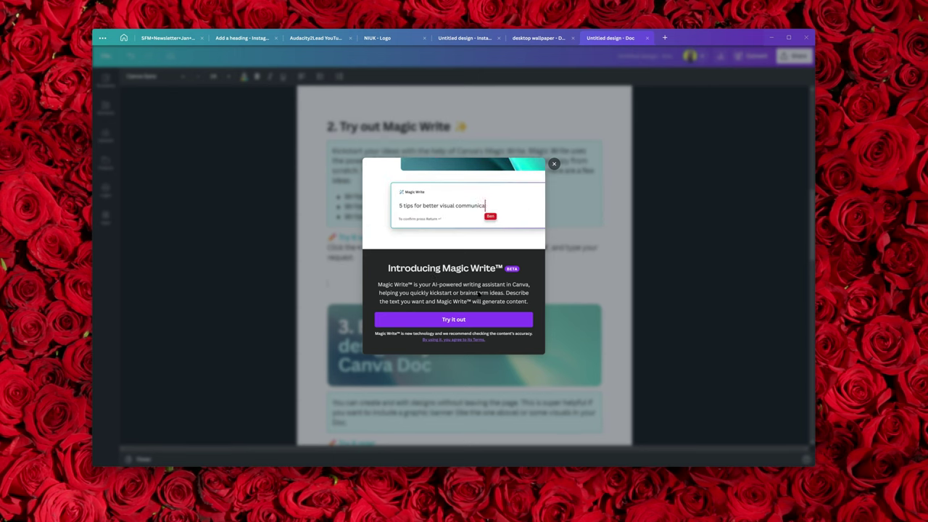
# - Have Magic Write generate an outline for a beginner's guide to using Canva
pyautogui.click(448, 322)
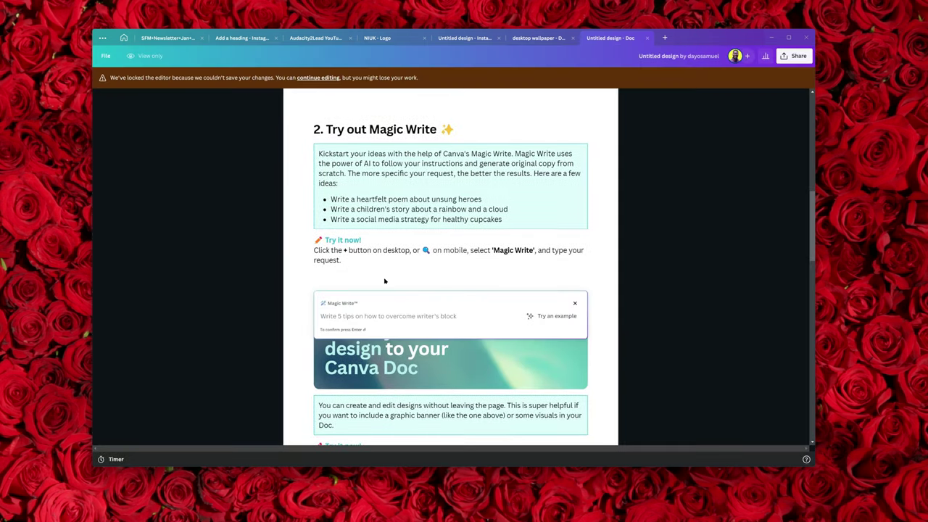
pyautogui.write('GENERATE AN OUTLINE FOR')
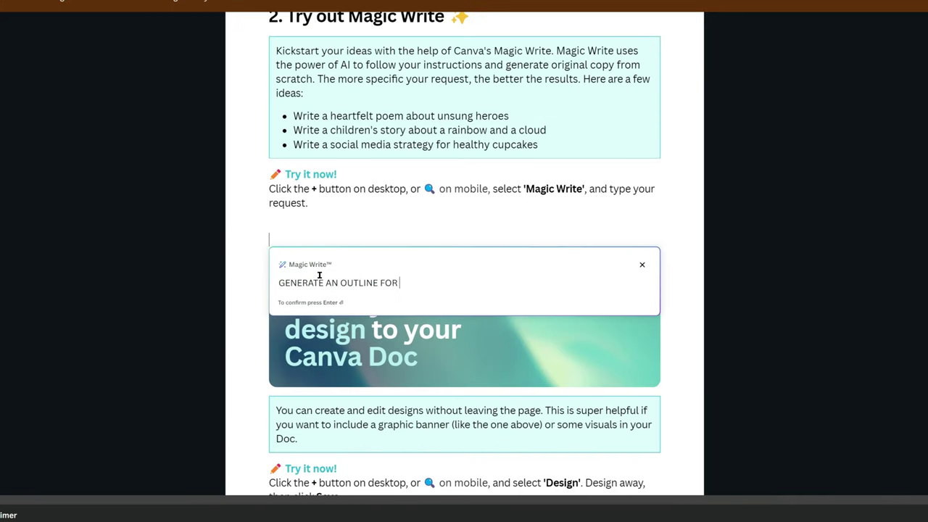
pyautogui.write(" A BEGINNER'S GUIDE TO USING CANVA")
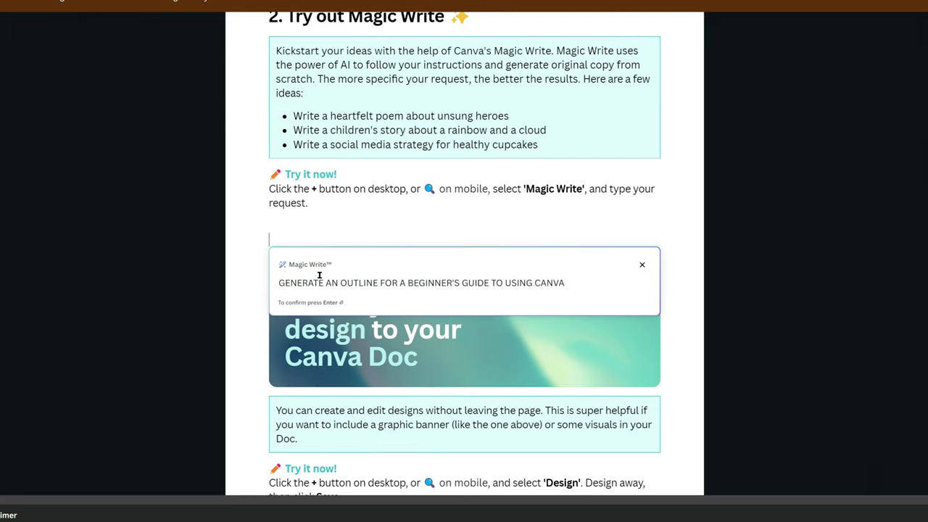
pyautogui.press('Return')
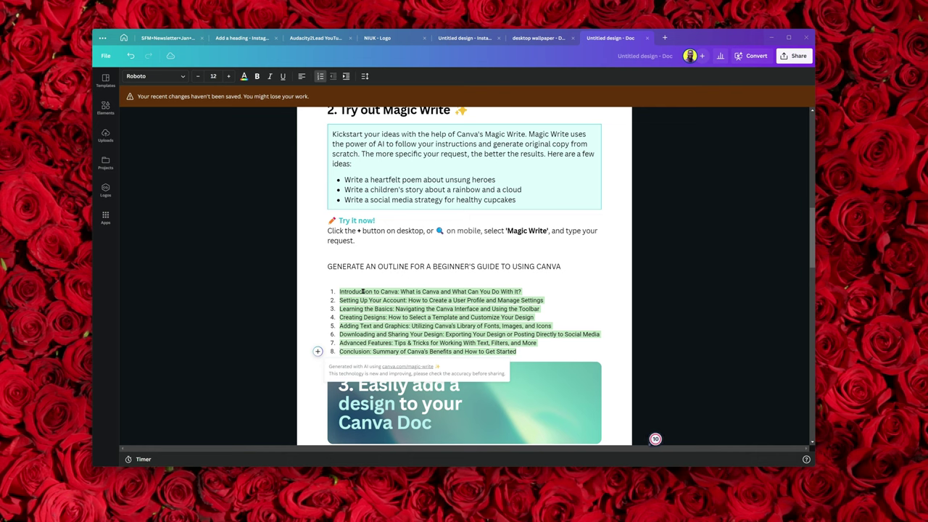
# - Turn the outline's prompt line into a heading set in the Oswald font
pyautogui.click(368, 269)
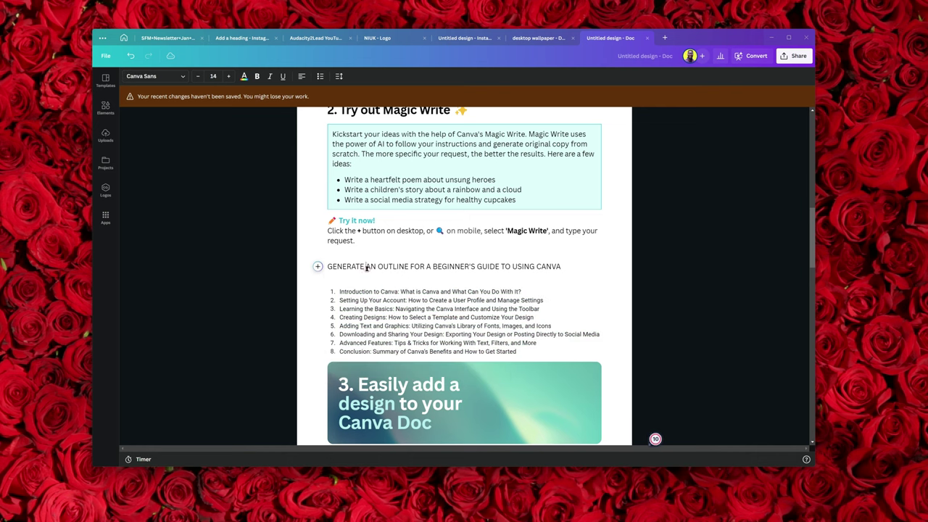
pyautogui.tripleClick(377, 269)
pyautogui.hotkey('ctrl', 'alt', '1')
pyautogui.click(179, 78)
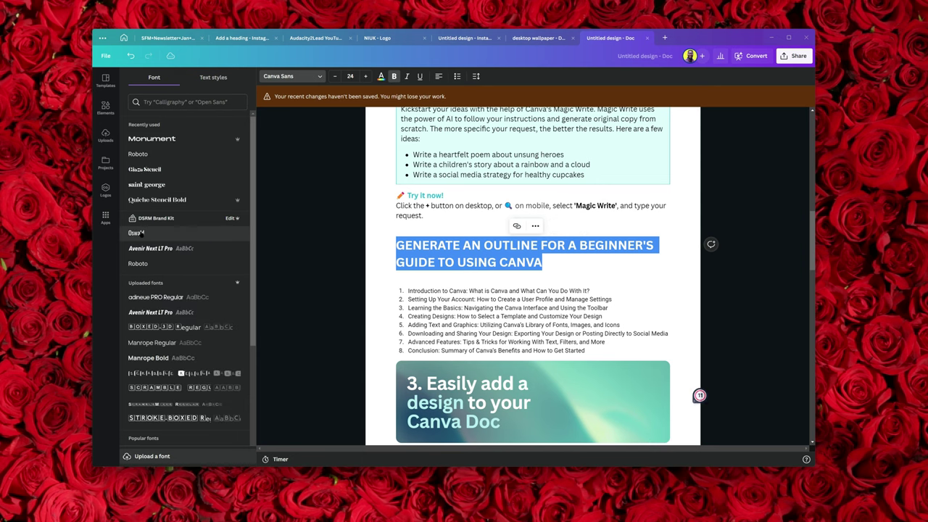
pyautogui.click(136, 233)
pyautogui.press('Escape')
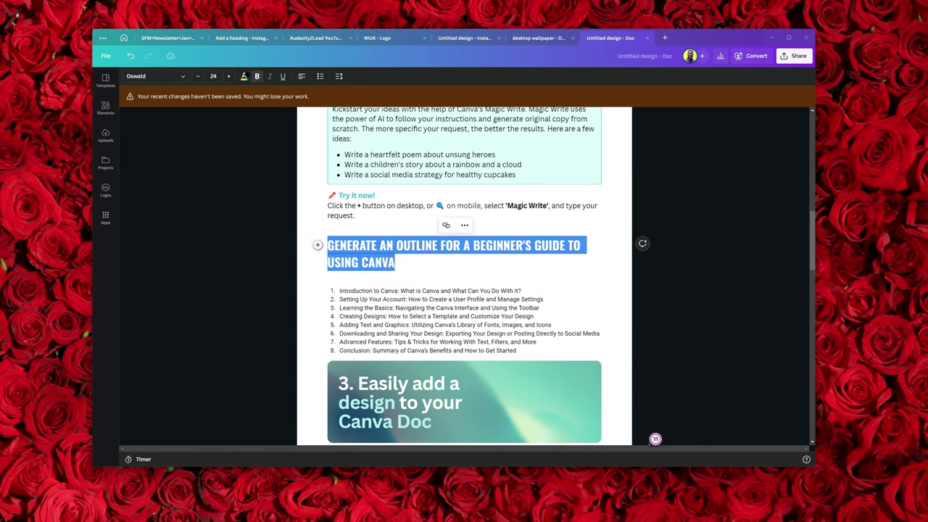
# - Insert a new Magic Write prompt below outline point one
pyautogui.click(365, 259)
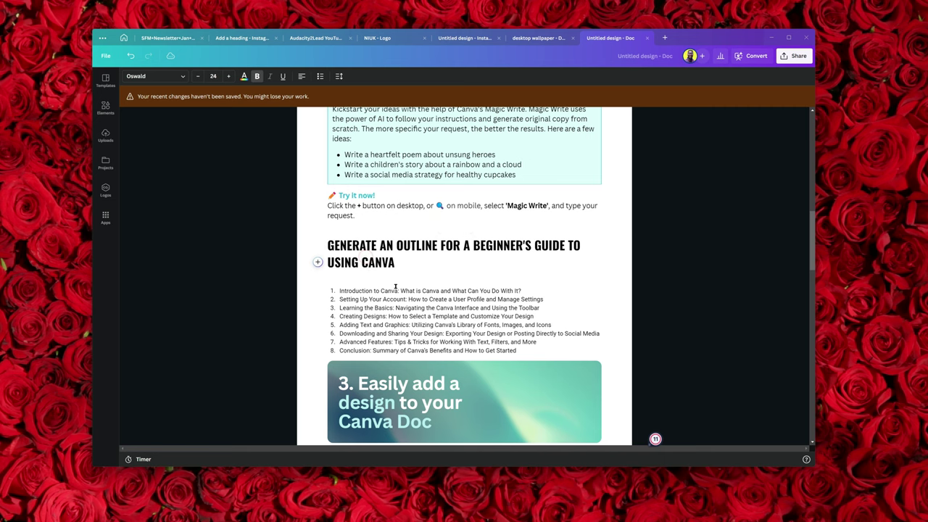
pyautogui.click(318, 290)
pyautogui.click(363, 293)
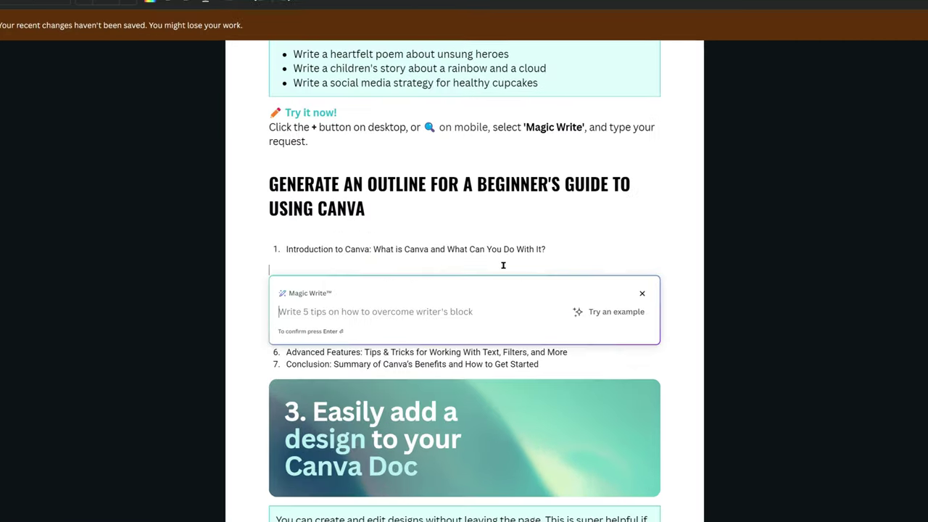
# - Generate and accept a Canva welcome paragraph from the prompt 'generate content for introduction to canva'
pyautogui.write('generat')
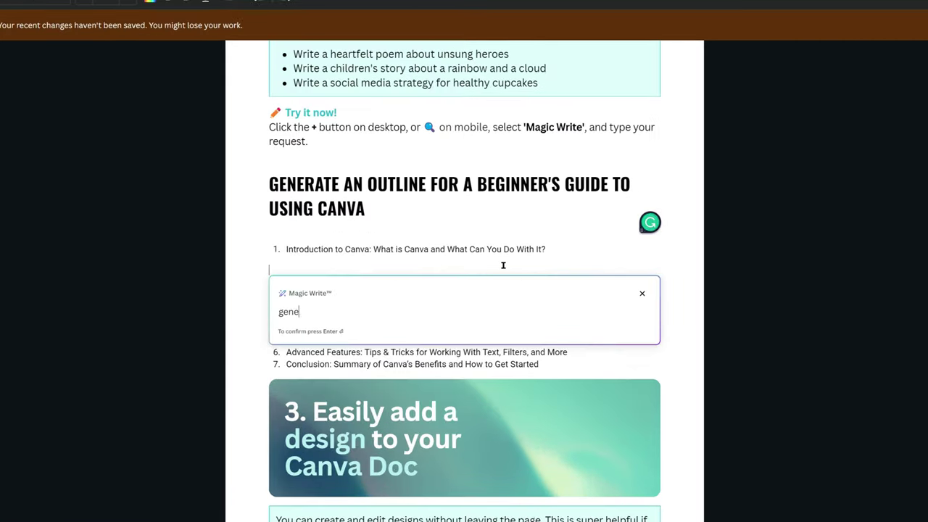
pyautogui.write('e content for introduction to canva')
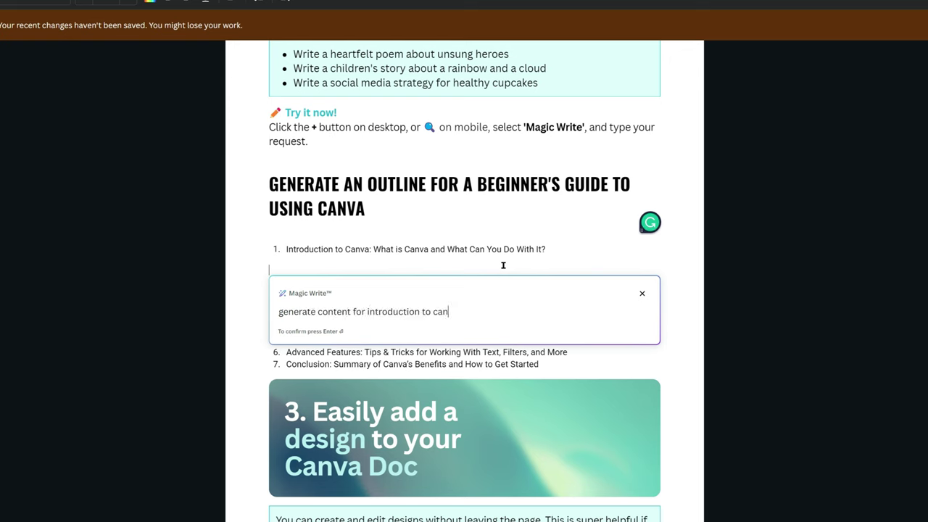
pyautogui.press('Return')
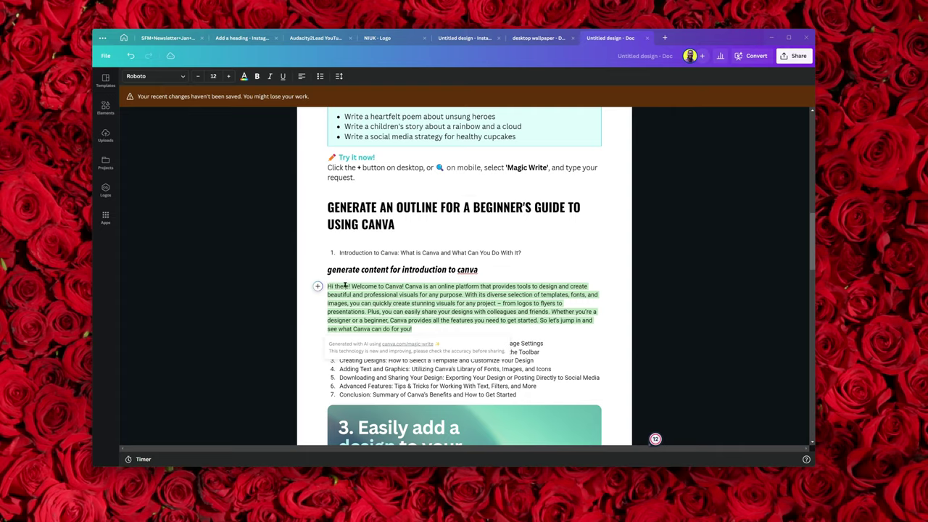
pyautogui.click(345, 287)
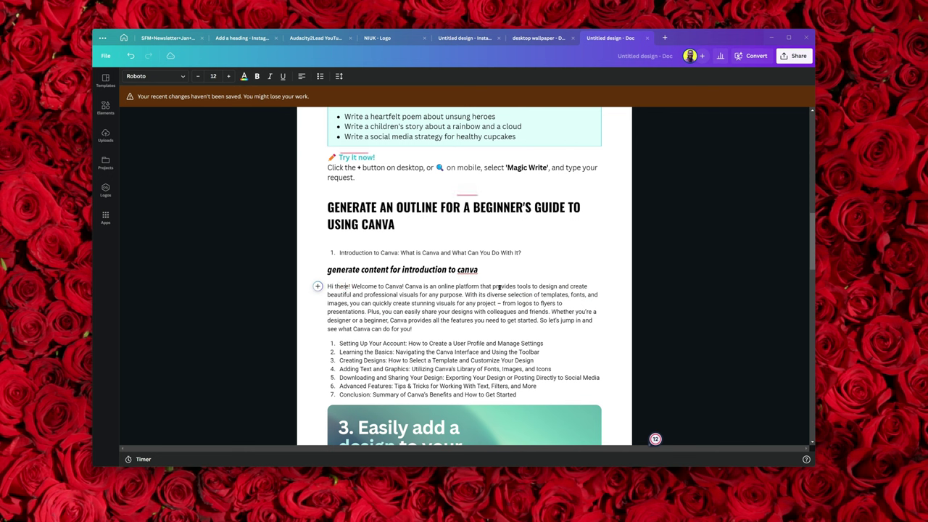
pyautogui.click(424, 331)
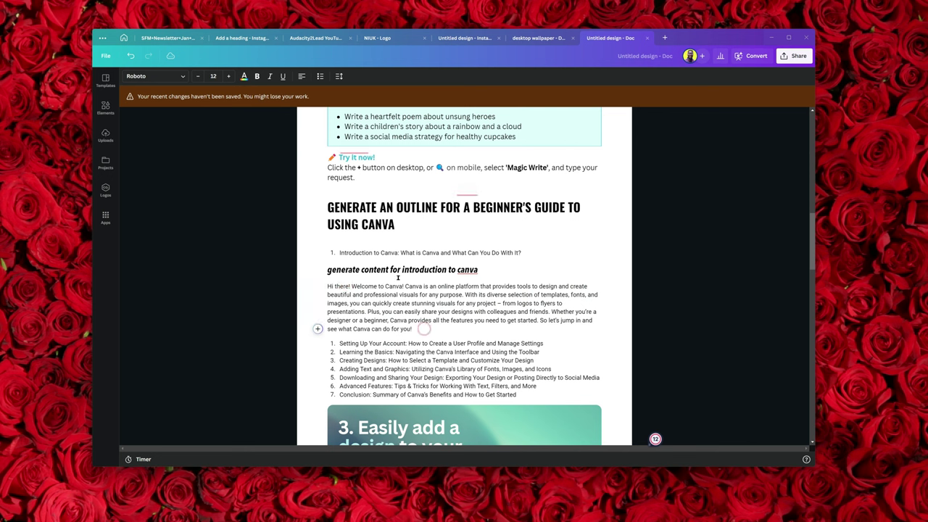
pyautogui.click(478, 269)
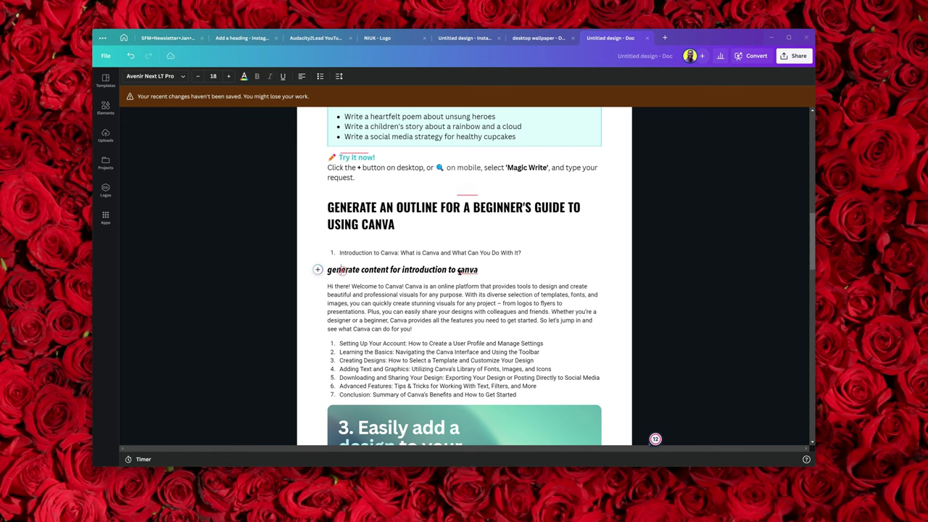
# - Add an empty line after 'below:' in section 4's embed instructions
pyautogui.scroll(-7, 364, 191)
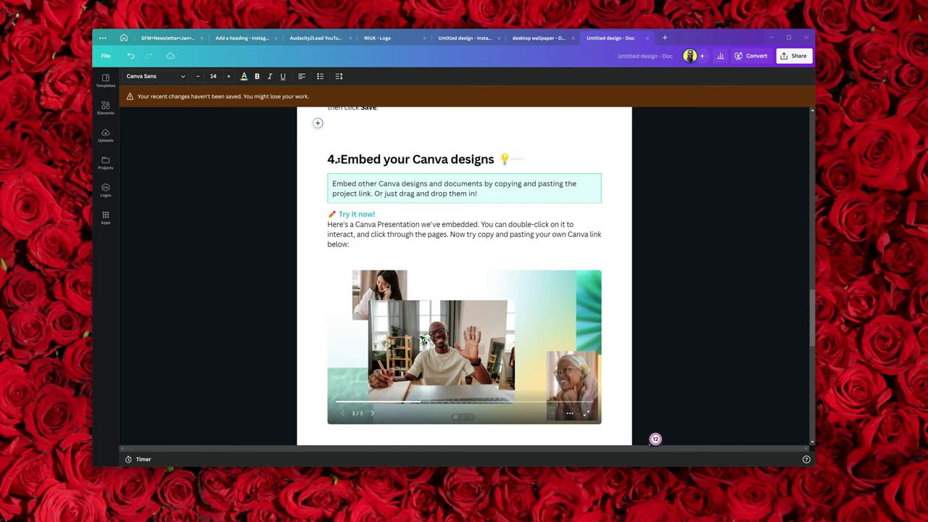
pyautogui.scroll(-3, 356, 187)
pyautogui.scroll(2, 398, 225)
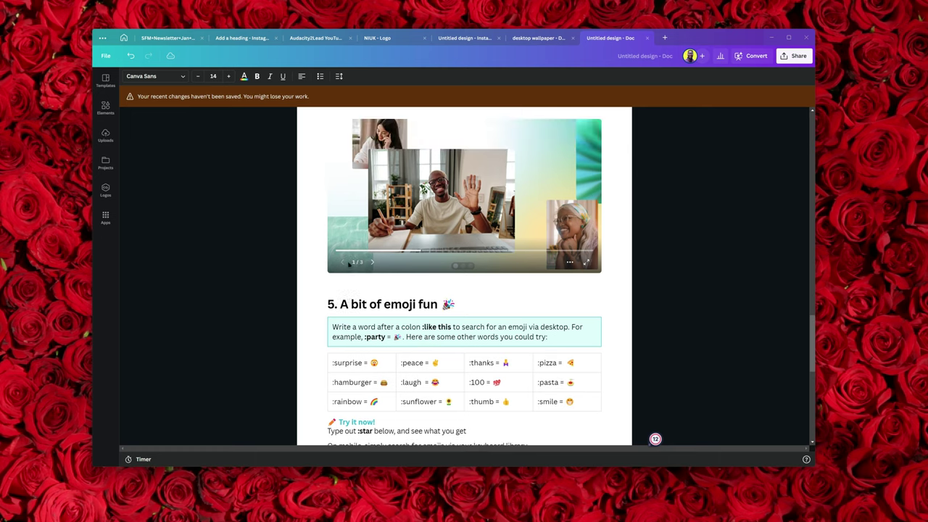
pyautogui.click(398, 212)
pyautogui.press('Return')
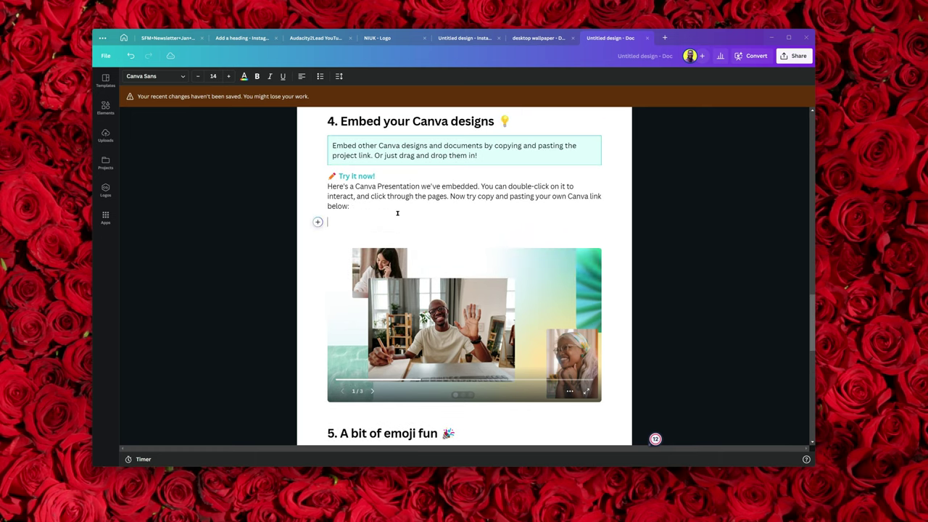
# - Try embedding the link 'thumbnail' on that line and dismiss the invalid-link error
pyautogui.click(318, 221)
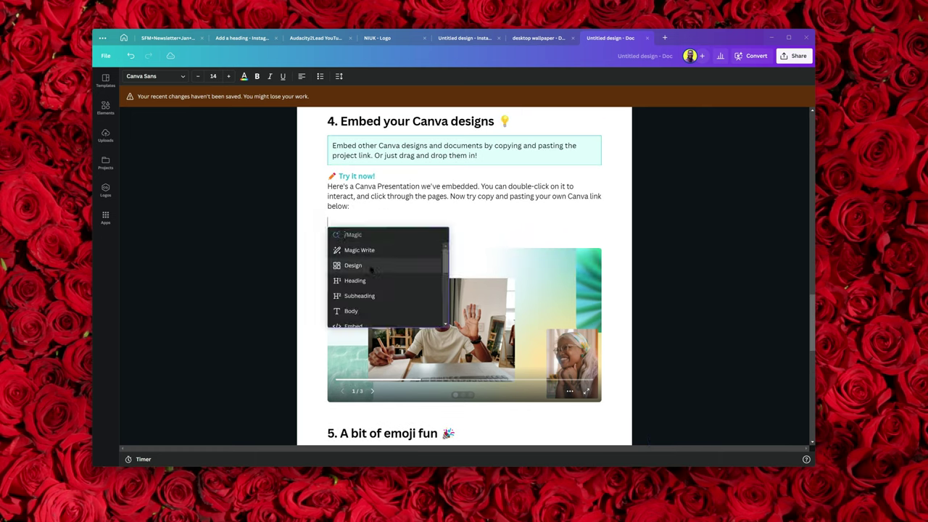
pyautogui.scroll(-1, 371, 268)
pyautogui.scroll(-2, 370, 269)
pyautogui.click(370, 251)
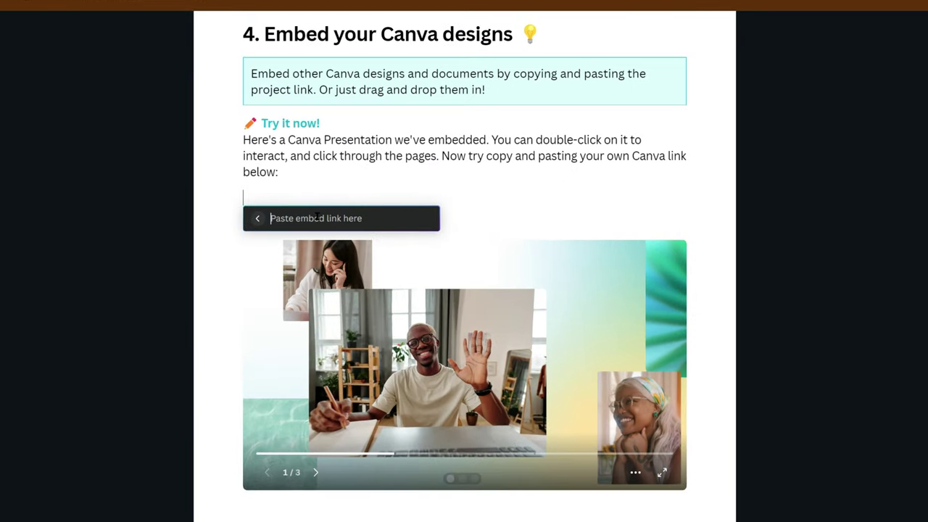
pyautogui.write('thumbnail')
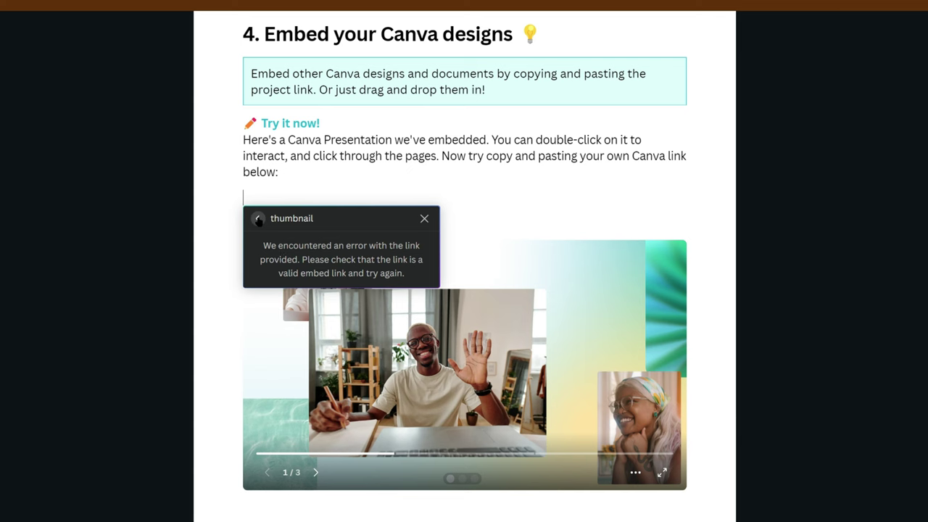
pyautogui.click(258, 218)
pyautogui.scroll(-1, 295, 320)
pyautogui.scroll(-3, 295, 320)
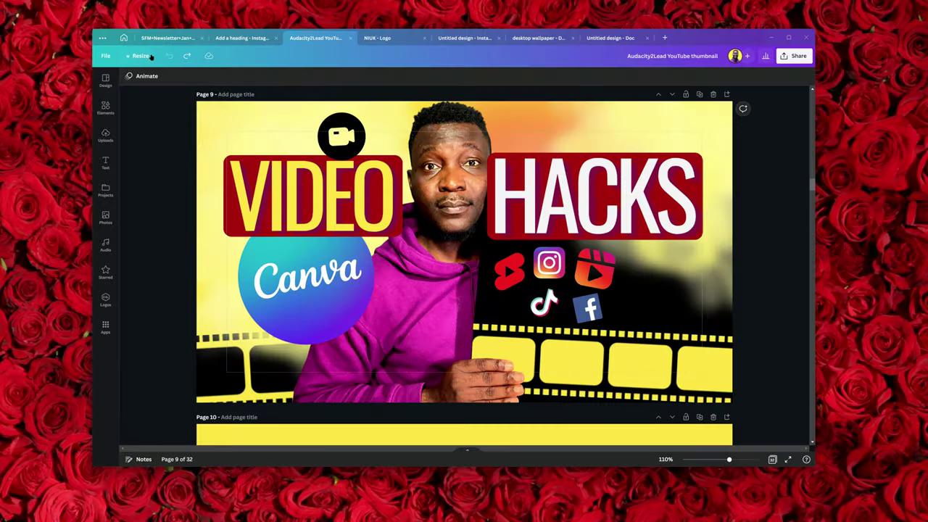
# - Copy the thumbnail design's share link and paste it into the Doc's embed field
pyautogui.click(796, 56)
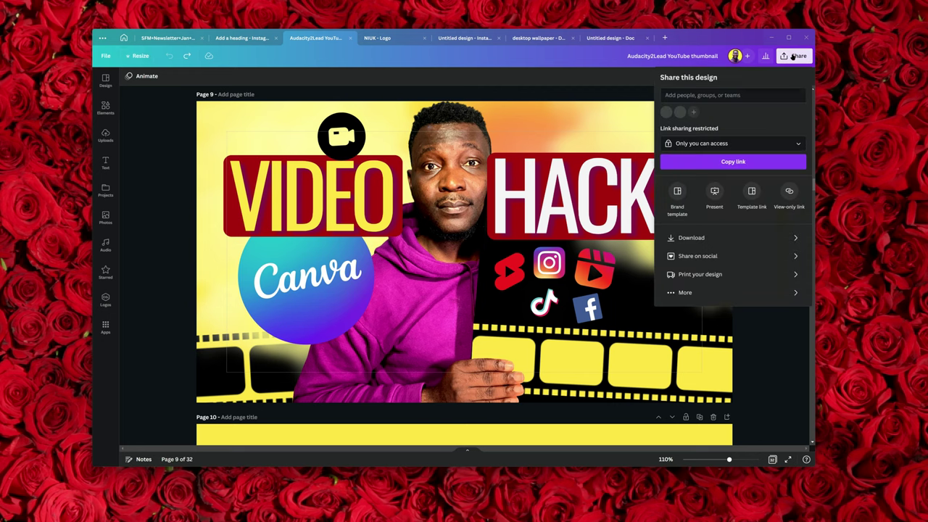
pyautogui.click(718, 163)
pyautogui.click(609, 38)
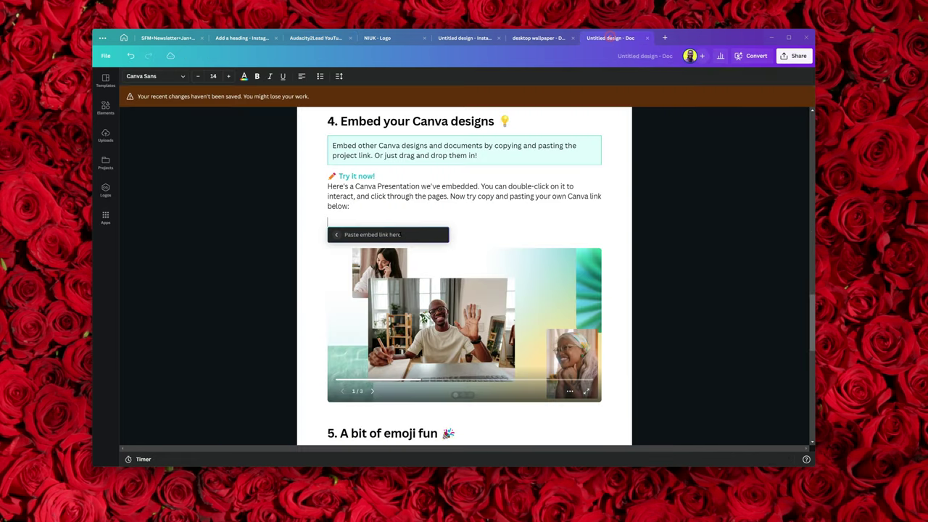
pyautogui.hotkey('ctrl', 'v')
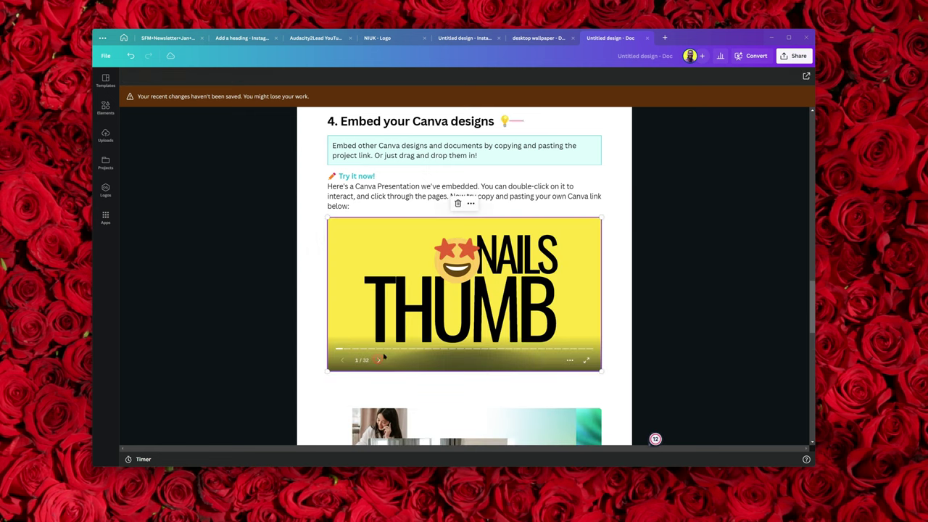
# - Check the embedded thumbnail design in the Doc, then move on to section 5
pyautogui.click(243, 38)
pyautogui.click(315, 38)
pyautogui.click(610, 38)
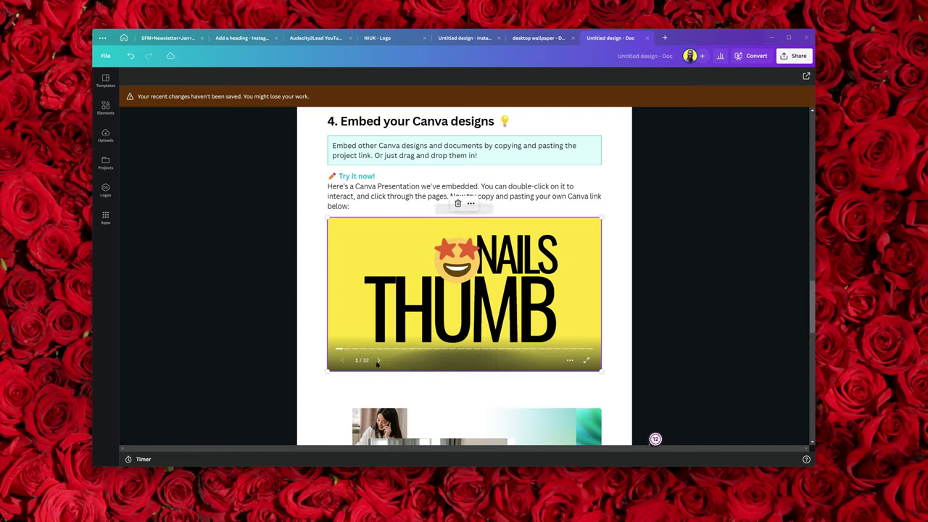
pyautogui.click(377, 361)
pyautogui.click(428, 196)
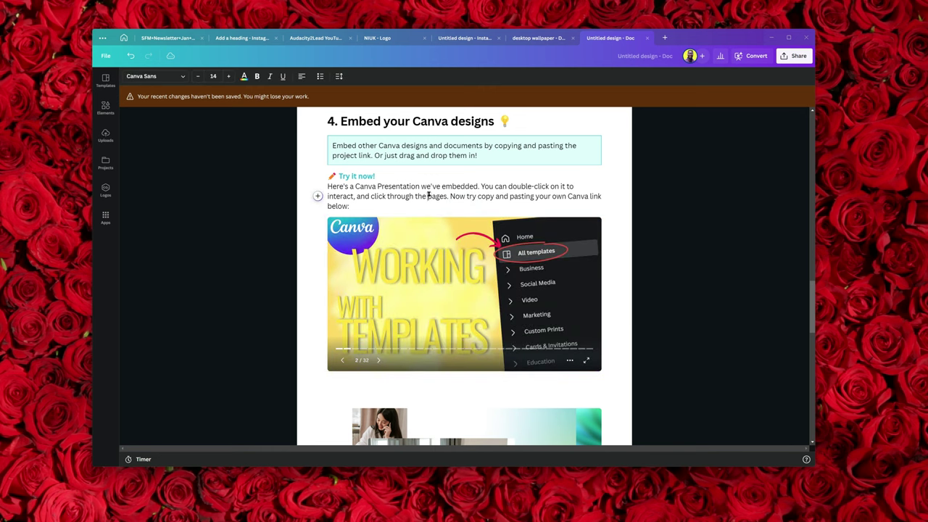
pyautogui.click(377, 360)
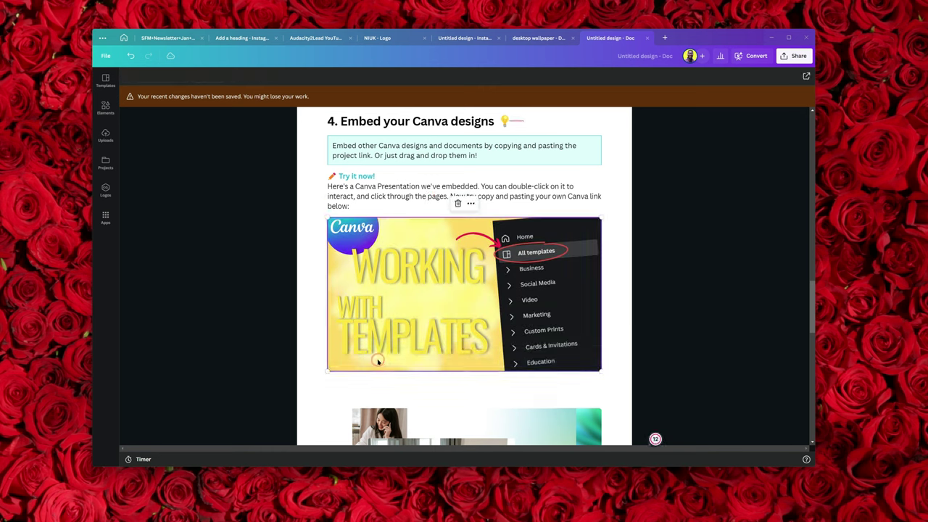
pyautogui.click(385, 398)
pyautogui.scroll(-5, 377, 362)
pyautogui.scroll(-3, 353, 300)
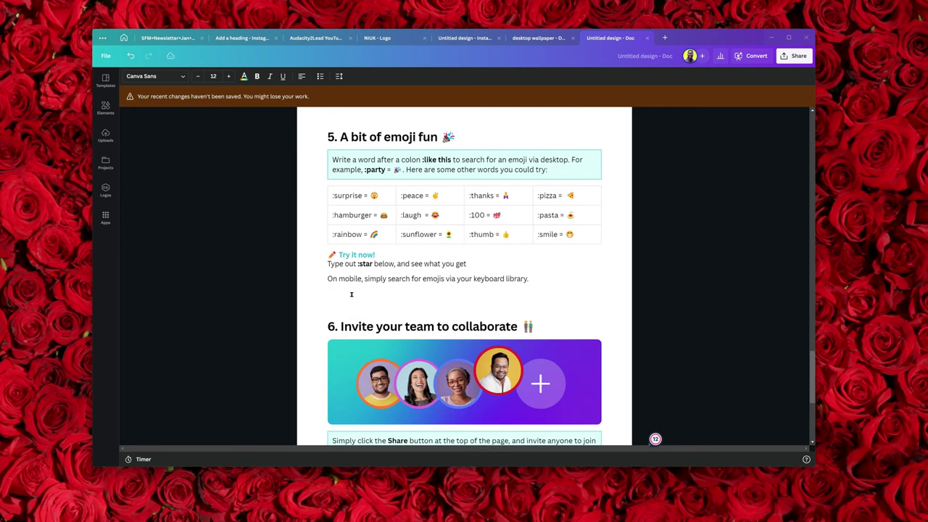
# - Insert an emoji under section 5's instructions and start the Docs to Decks conversion
pyautogui.click(319, 294)
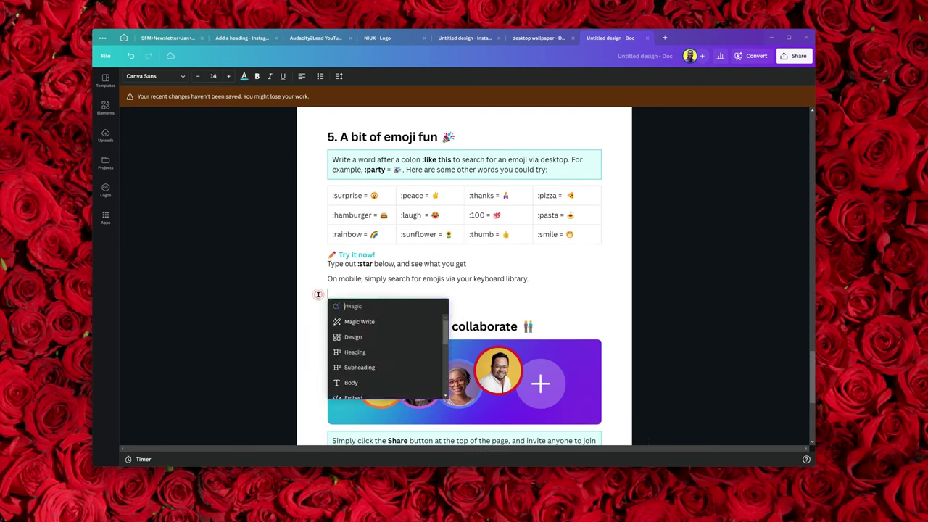
pyautogui.scroll(-5, 377, 347)
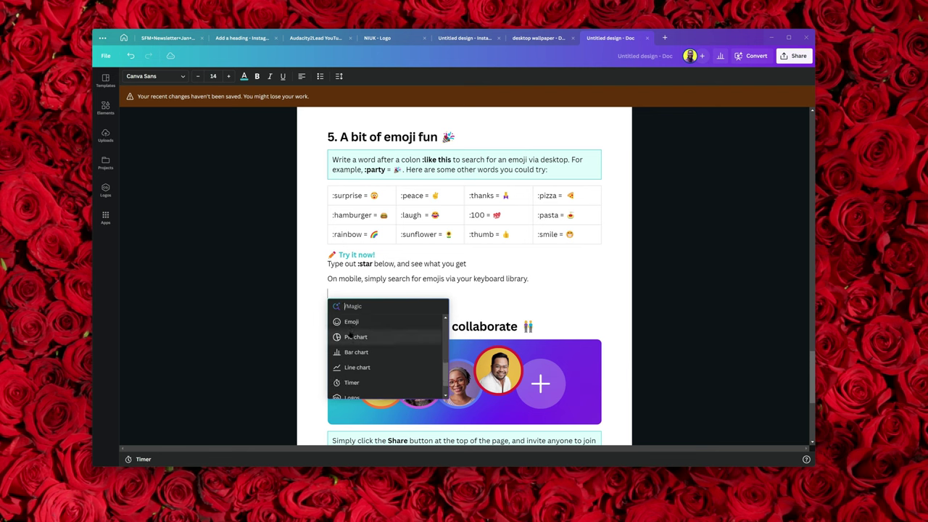
pyautogui.click(353, 322)
pyautogui.click(341, 309)
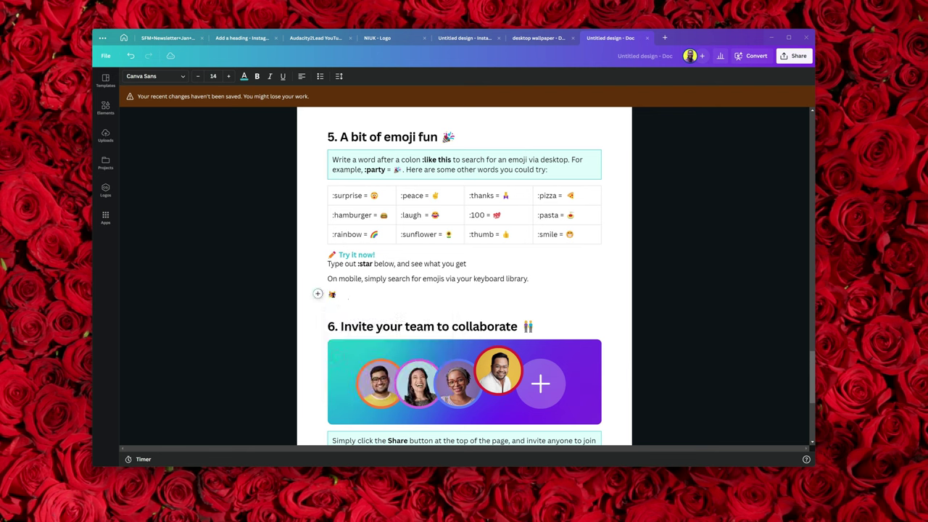
pyautogui.click(213, 76)
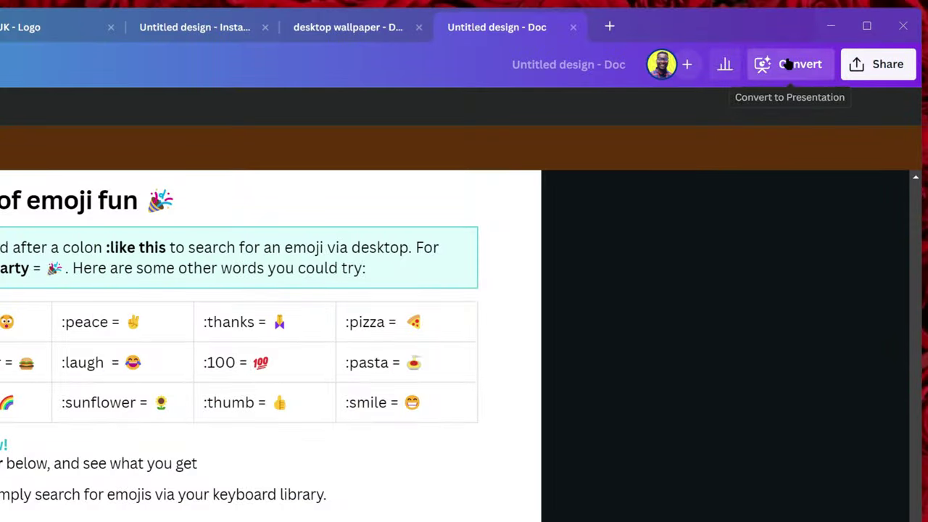
pyautogui.click(788, 65)
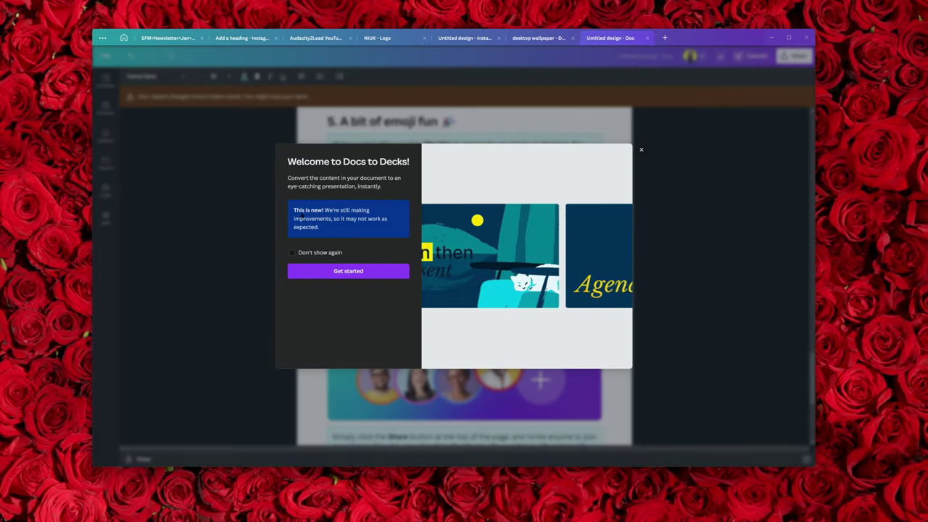
# - Convert the Doc into a presentation styled with the DSRM Brand Kit
pyautogui.click(334, 271)
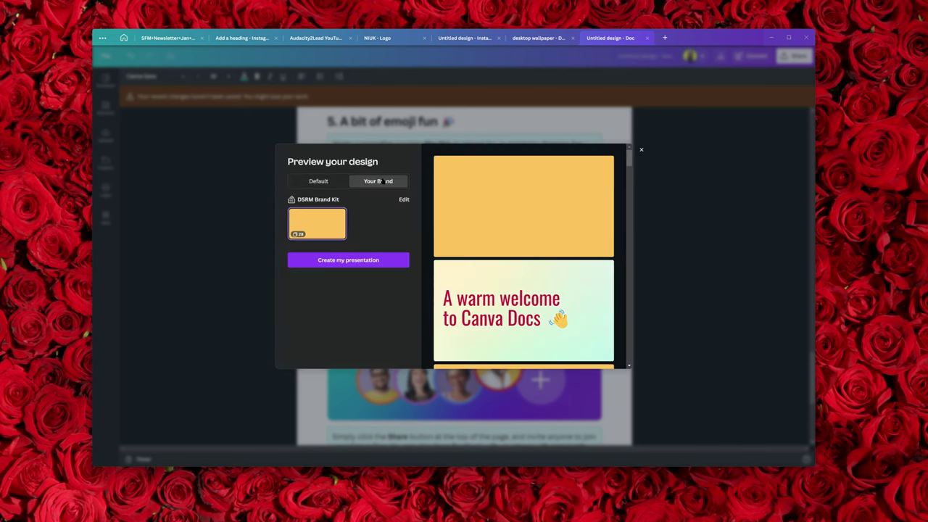
pyautogui.click(321, 181)
pyautogui.click(372, 183)
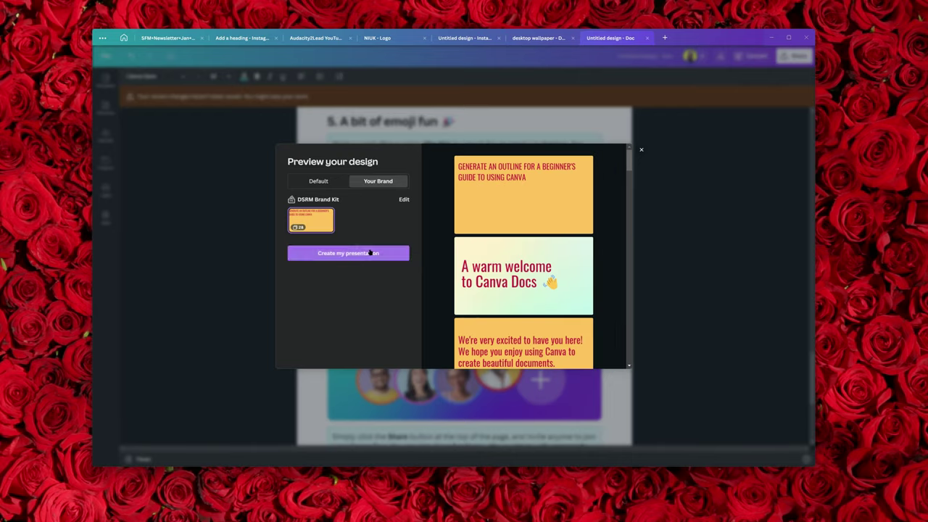
pyautogui.click(371, 254)
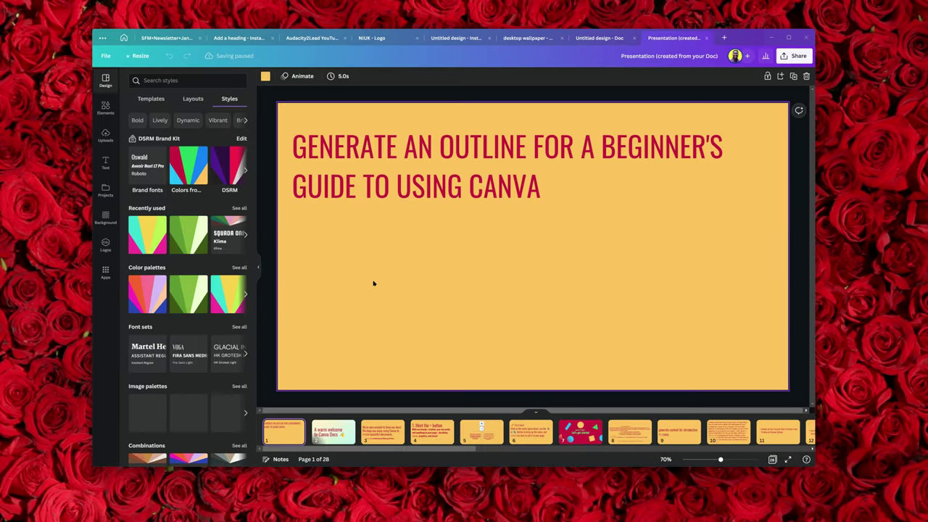
pyautogui.click(337, 428)
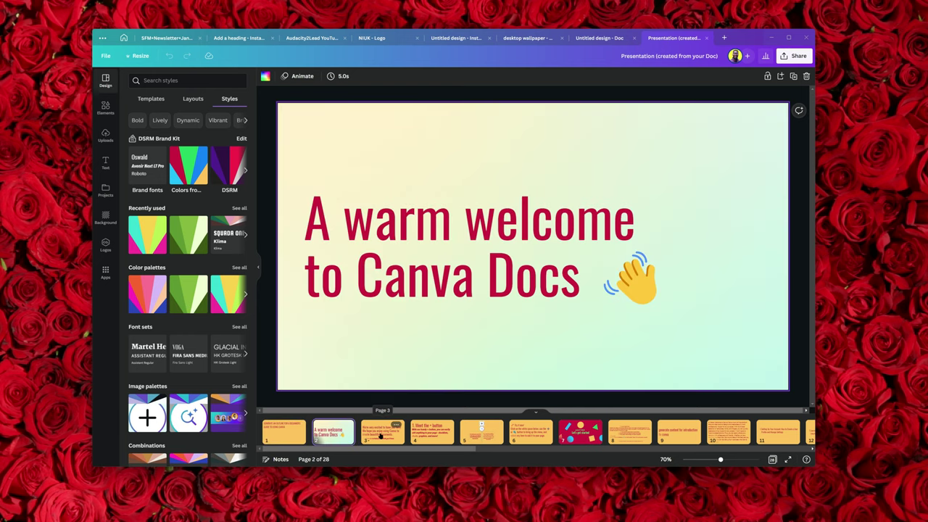
pyautogui.click(380, 435)
pyautogui.click(425, 433)
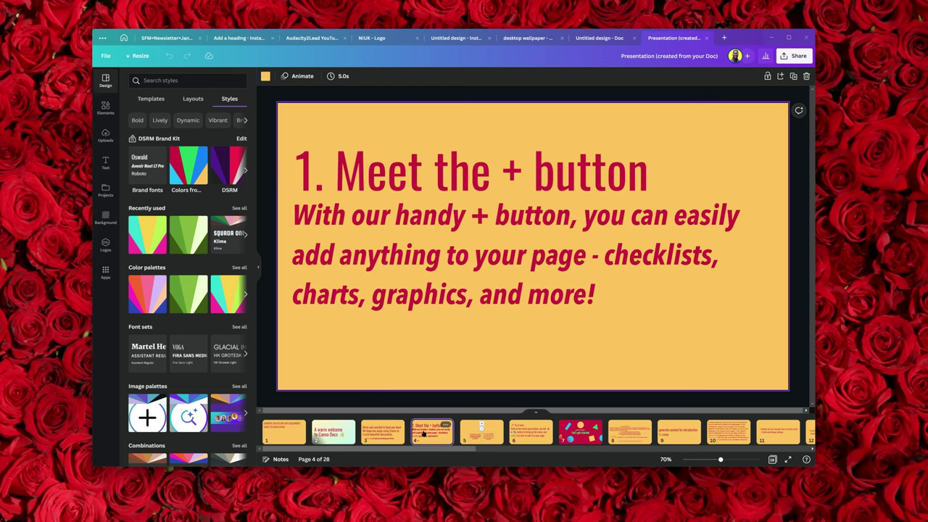
pyautogui.press('Right')
pyautogui.press('Right')
pyautogui.press('Right')
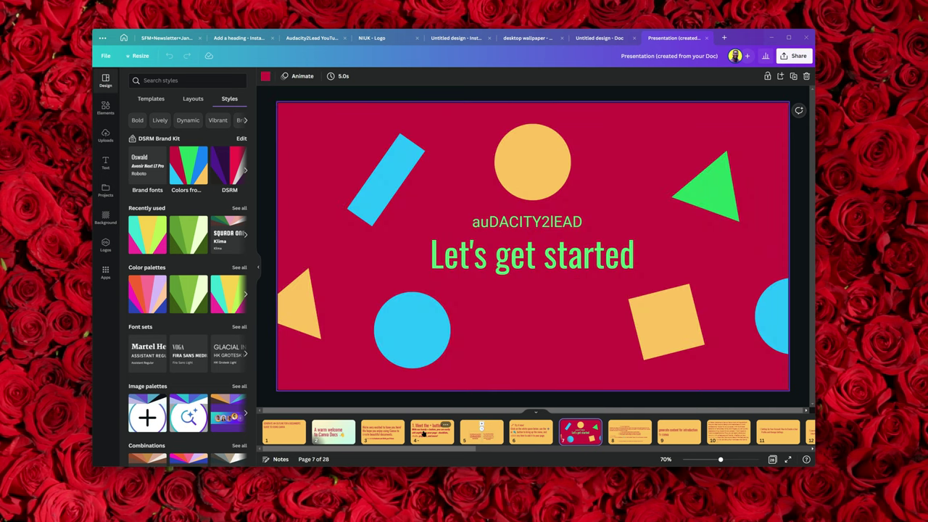
pyautogui.press('Right')
pyautogui.press('Right')
pyautogui.press('Right')
pyautogui.press('Right')
pyautogui.press('Right')
pyautogui.press('Right')
pyautogui.press('Right')
pyautogui.press('Right')
pyautogui.press('Right')
pyautogui.press('Right')
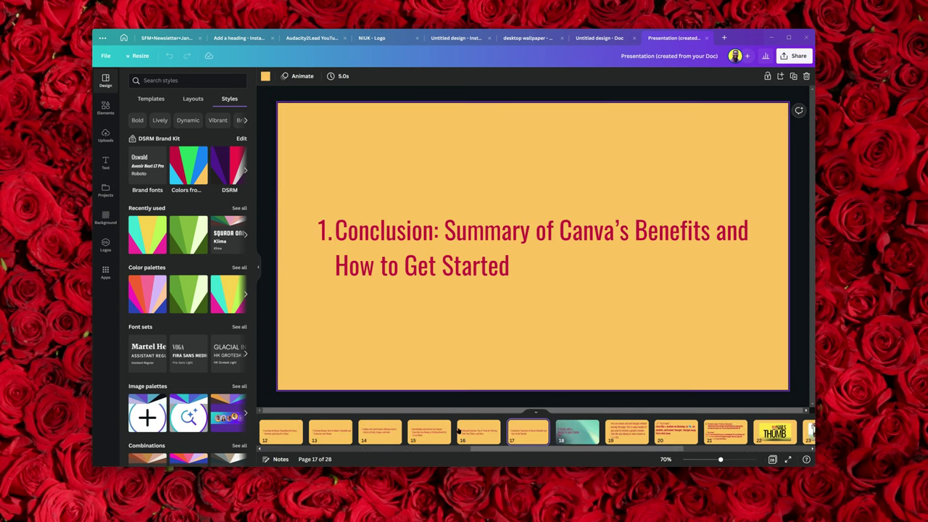
pyautogui.hscroll(-10, 457, 431)
pyautogui.click(290, 433)
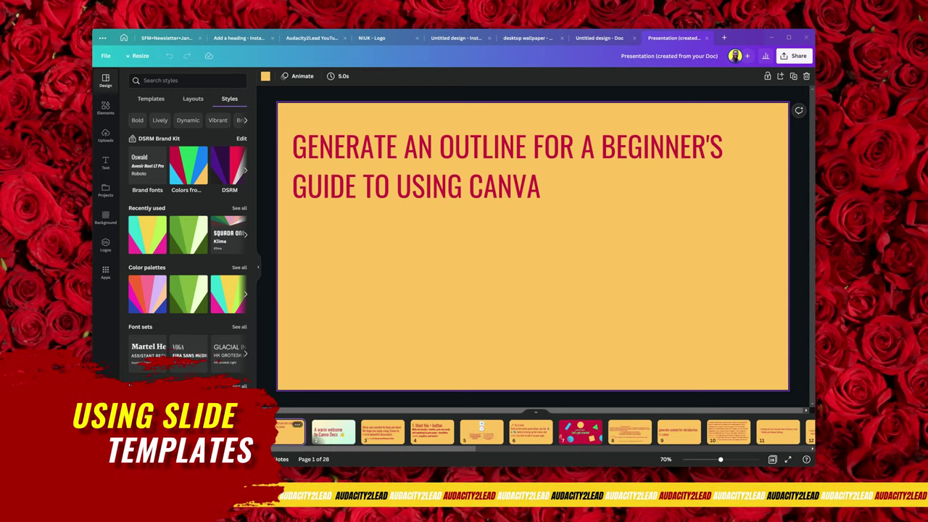
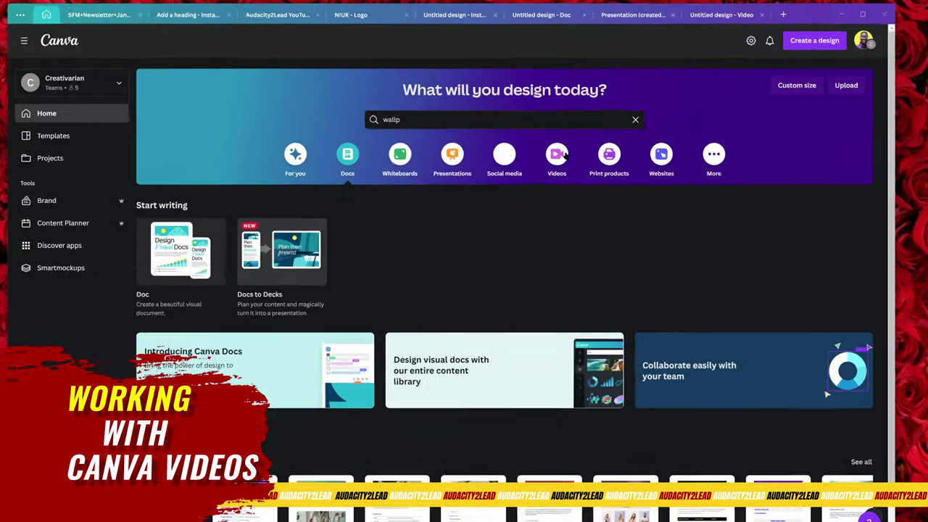
# - Apply the Green and Brown Scrapbook template to the blank video design, replacing its page
pyautogui.click(539, 152)
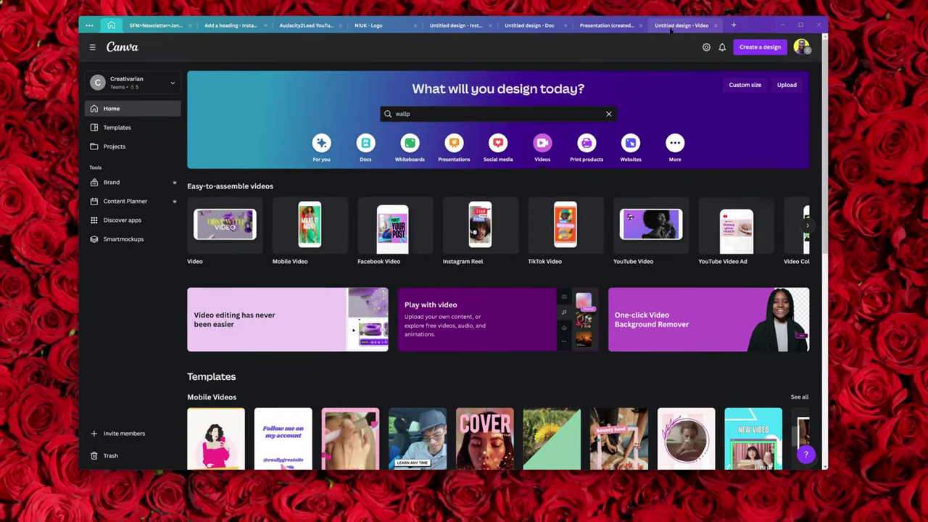
pyautogui.click(674, 25)
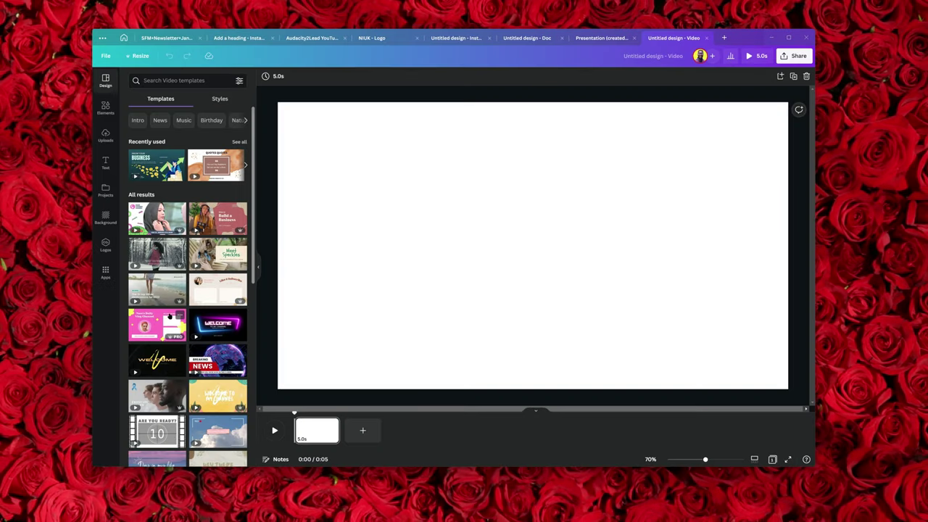
pyautogui.scroll(-3, 169, 317)
pyautogui.scroll(-3, 169, 316)
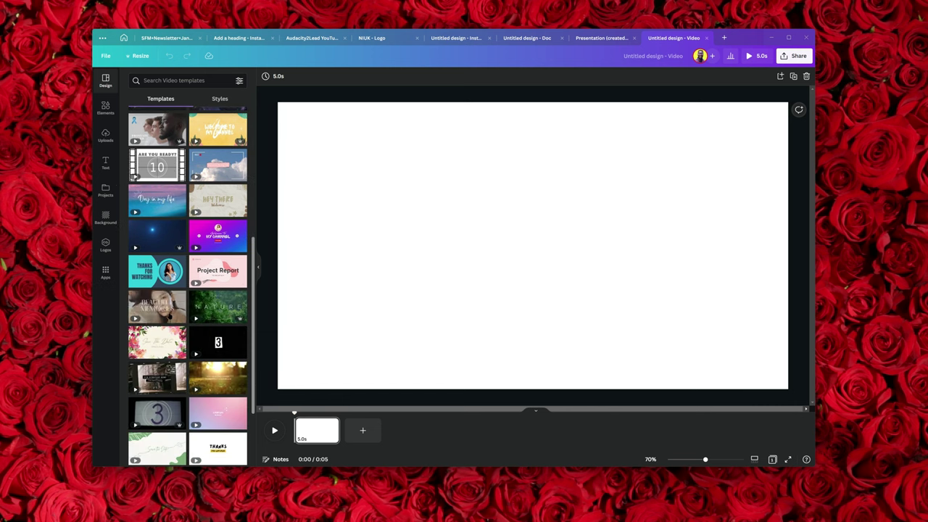
pyautogui.click(163, 343)
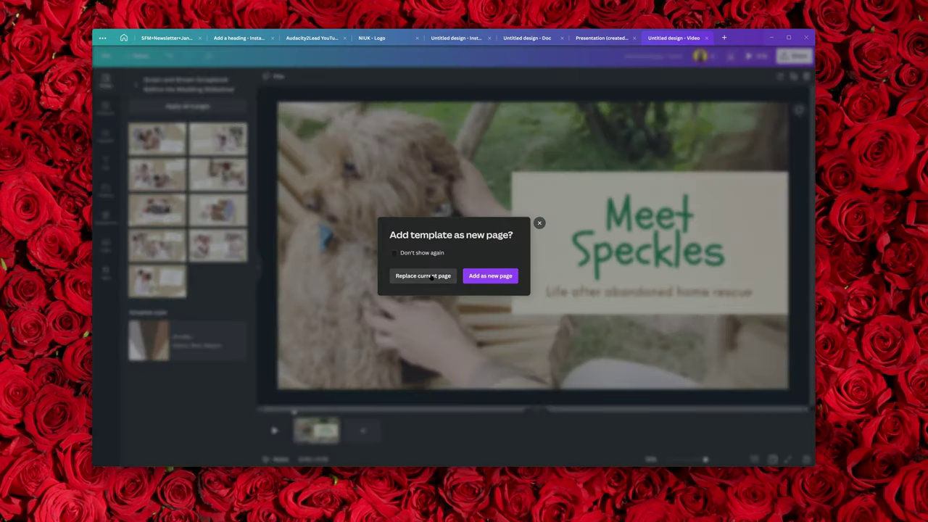
pyautogui.click(427, 276)
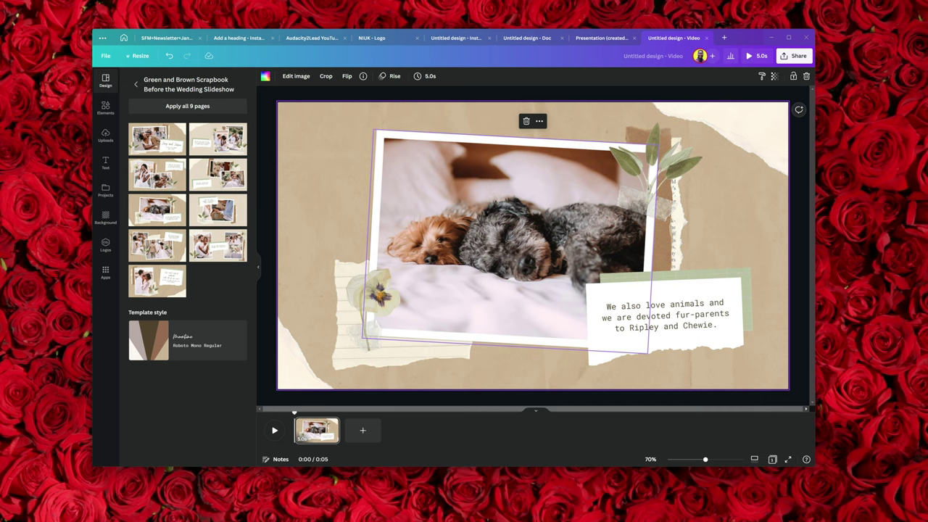
# - Preview the scrapbook page and select, then deselect, the sleeping-dogs photo frame
pyautogui.press('Escape')
pyautogui.click(274, 430)
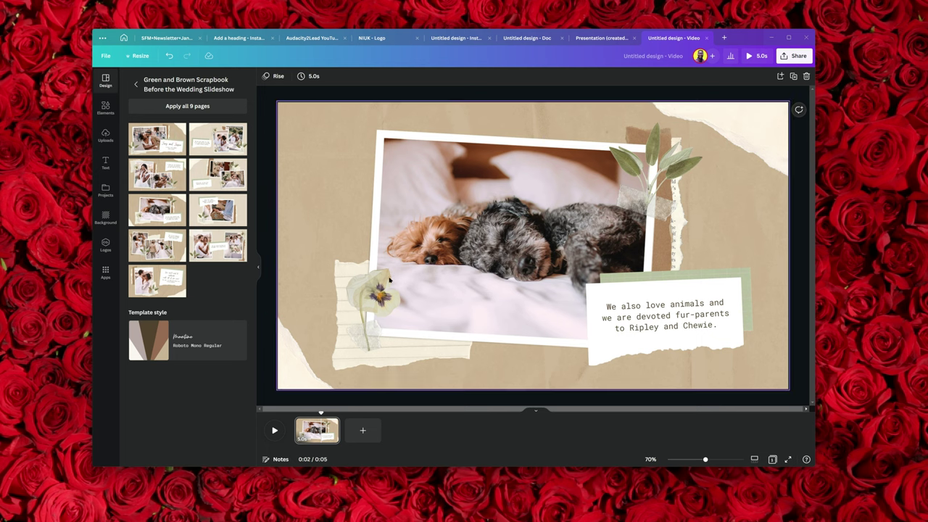
pyautogui.click(535, 248)
pyautogui.click(270, 198)
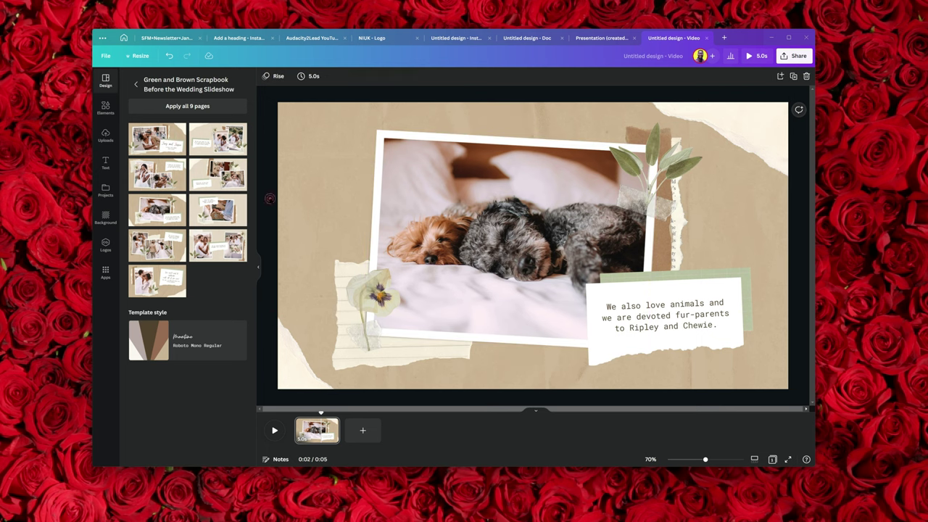
pyautogui.click(105, 108)
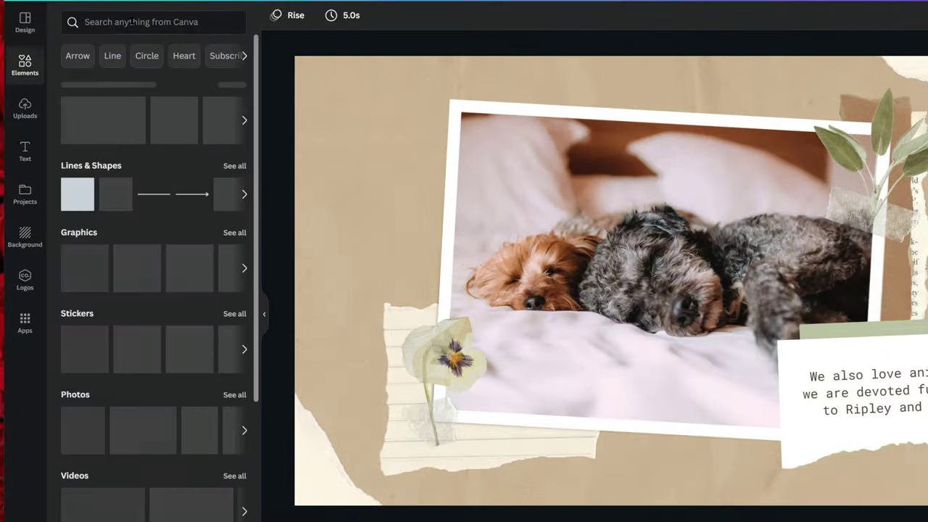
# - Search Elements for 'dog' and filter the results to videos
pyautogui.click(174, 80)
pyautogui.write('dog')
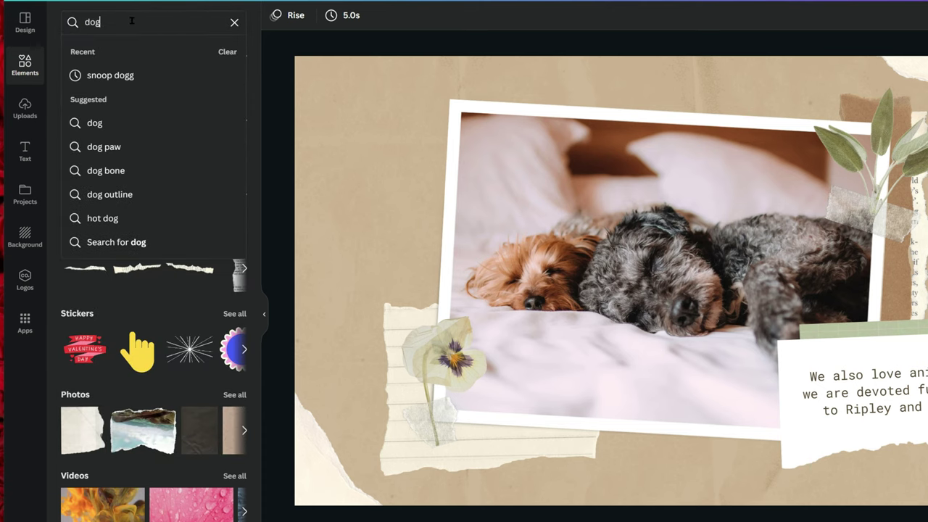
pyautogui.press('Return')
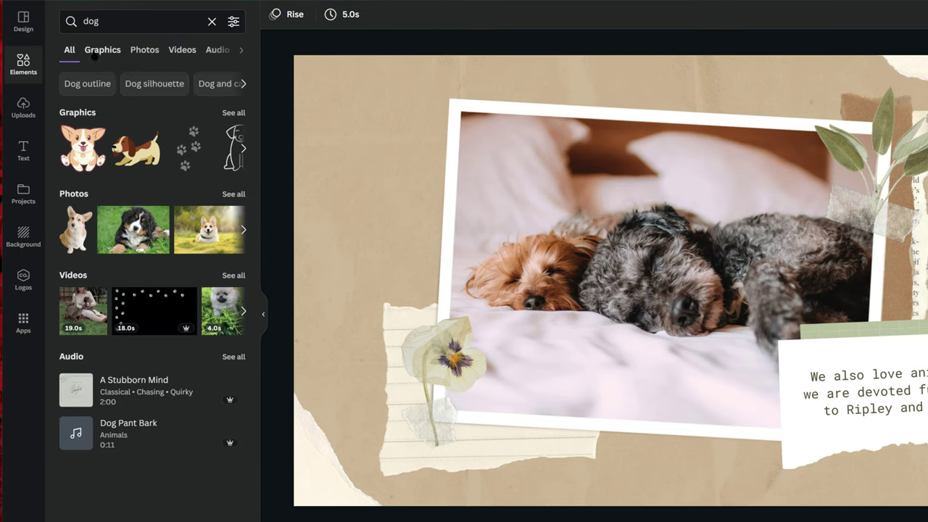
pyautogui.click(102, 49)
pyautogui.click(145, 49)
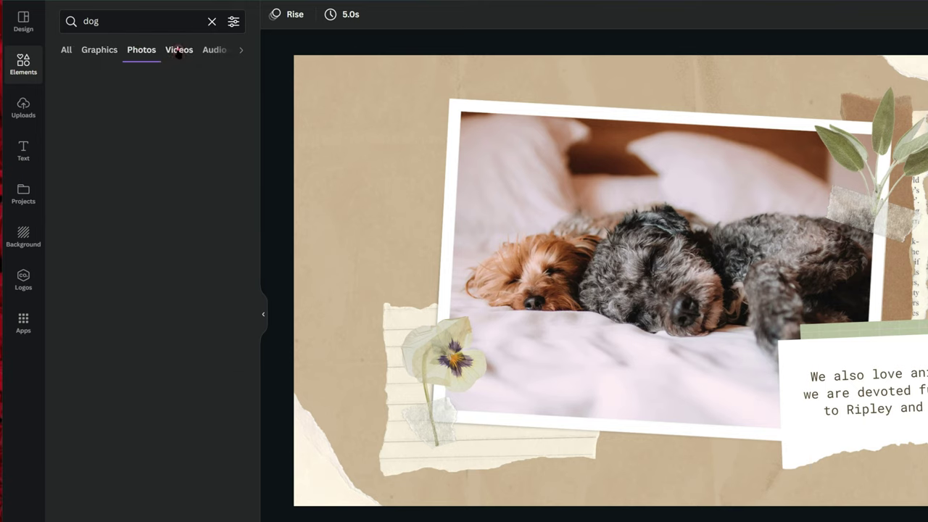
pyautogui.click(178, 50)
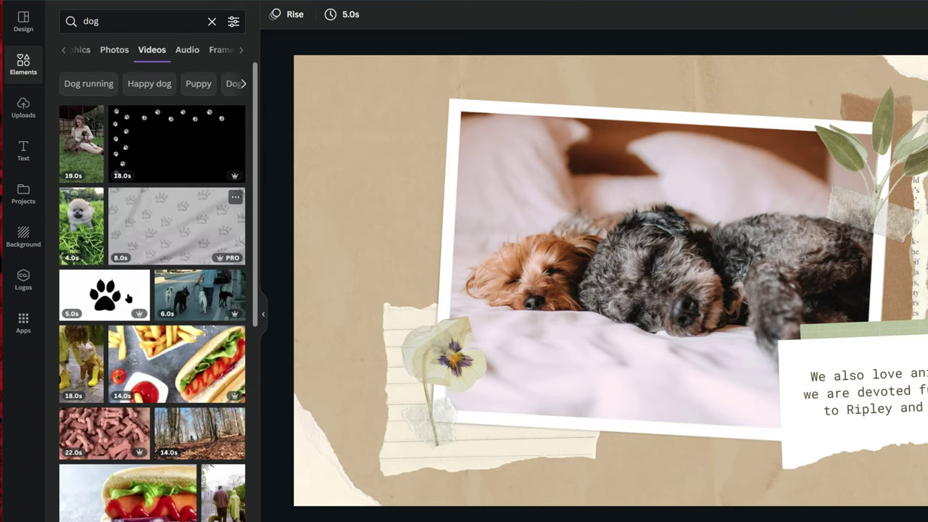
# - Drop a chihuahua video clip into the scrapbook photo frame in place of the sleeping dogs
pyautogui.scroll(-4, 130, 317)
pyautogui.scroll(-3, 130, 318)
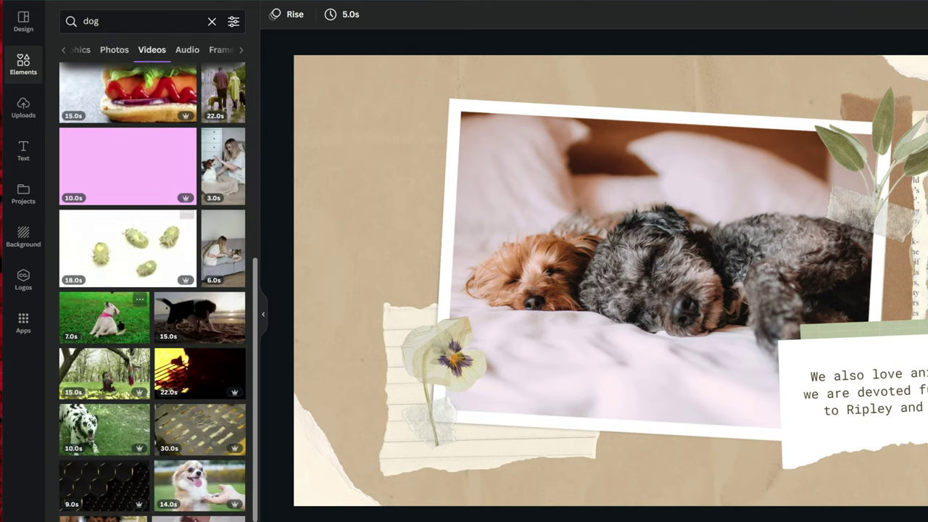
pyautogui.moveTo(100, 315); pyautogui.dragTo(100, 316)
pyautogui.moveTo(641, 280); pyautogui.dragTo(638, 283)
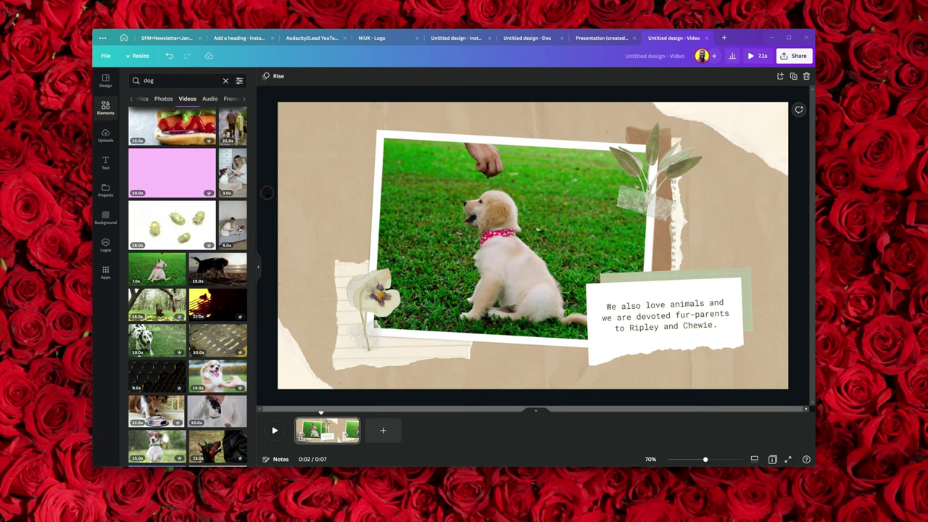
pyautogui.moveTo(218, 375); pyautogui.dragTo(425, 222)
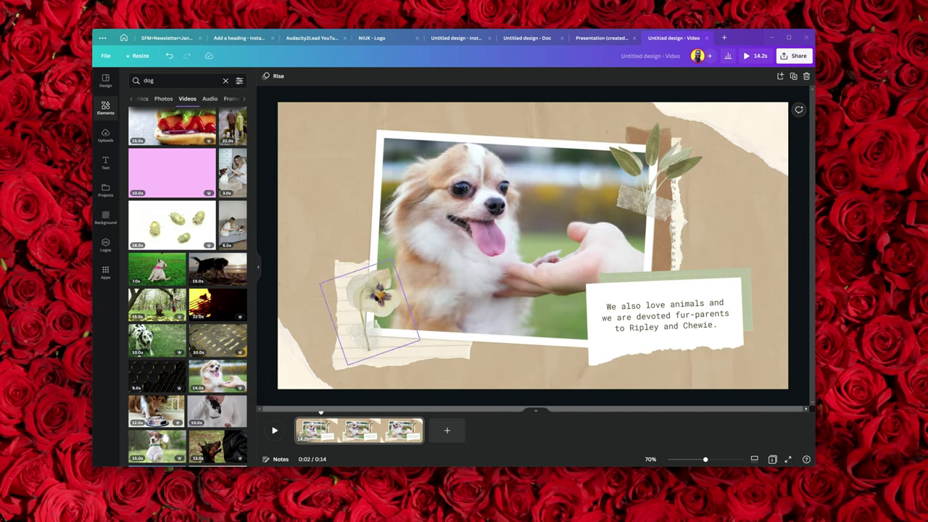
pyautogui.click(373, 298)
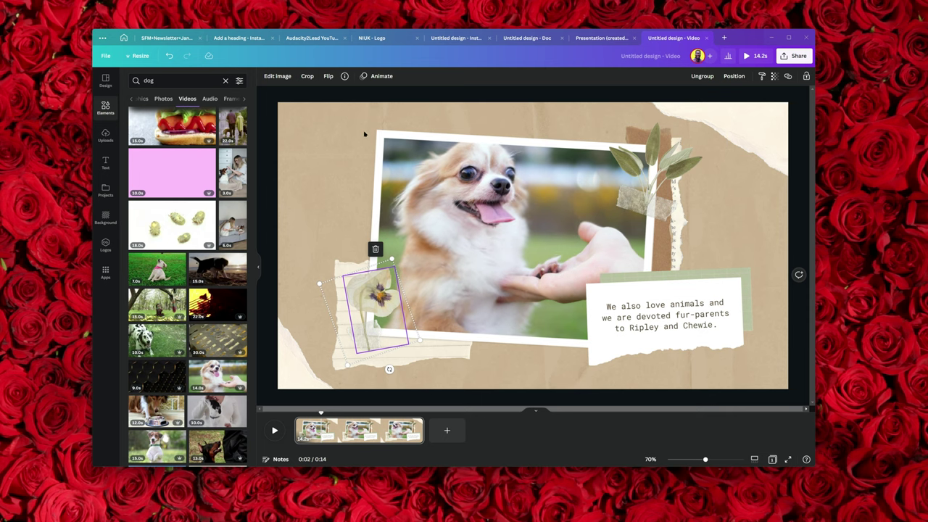
# - Delete the pressed-flower sticker and place a potted plant graphic in the lower-left corner
pyautogui.click(345, 75)
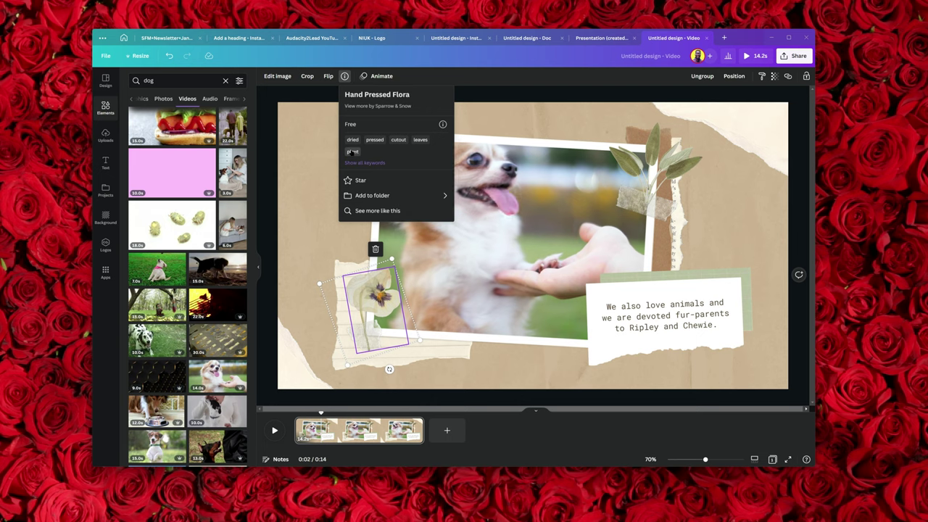
pyautogui.click(352, 152)
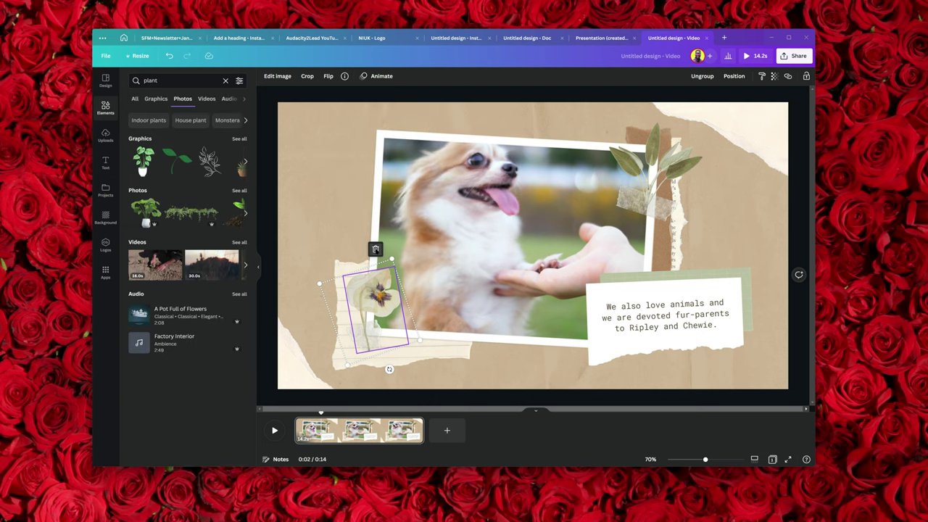
pyautogui.click(375, 248)
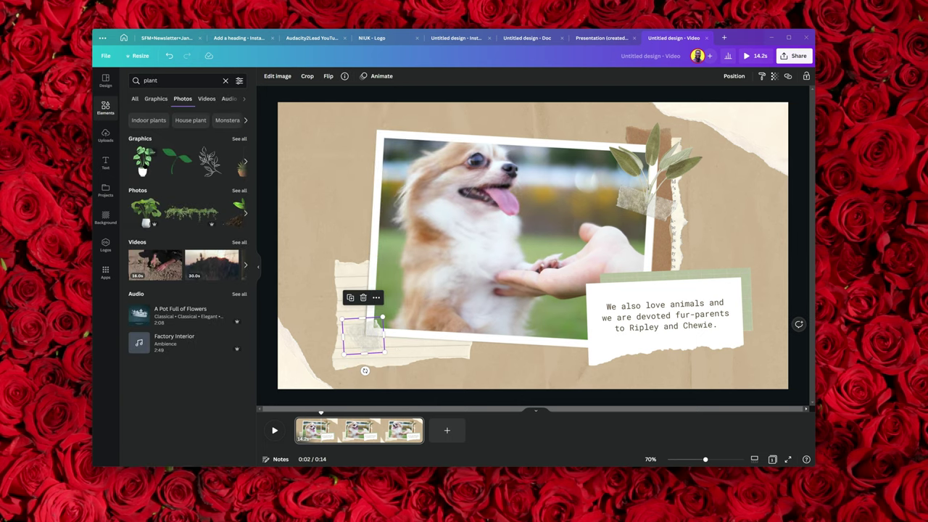
pyautogui.click(143, 163)
pyautogui.moveTo(559, 261); pyautogui.dragTo(379, 348)
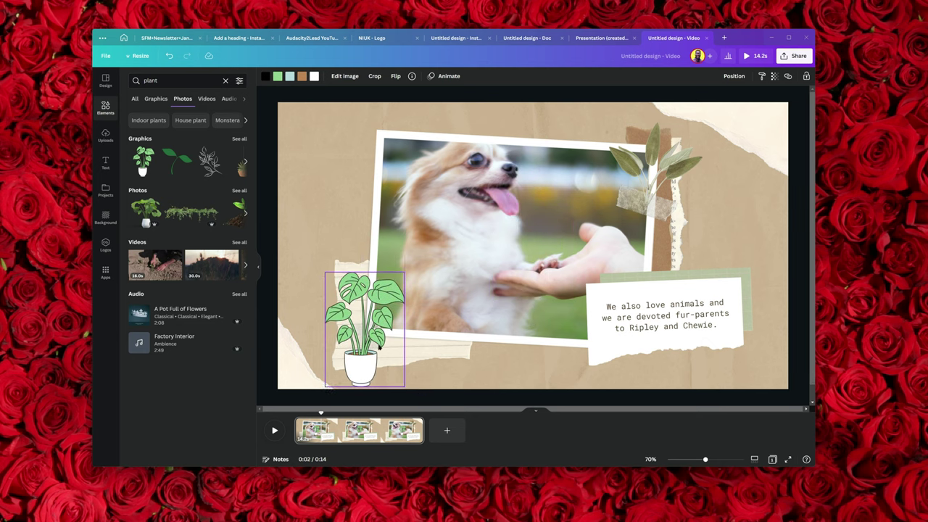
pyautogui.click(267, 243)
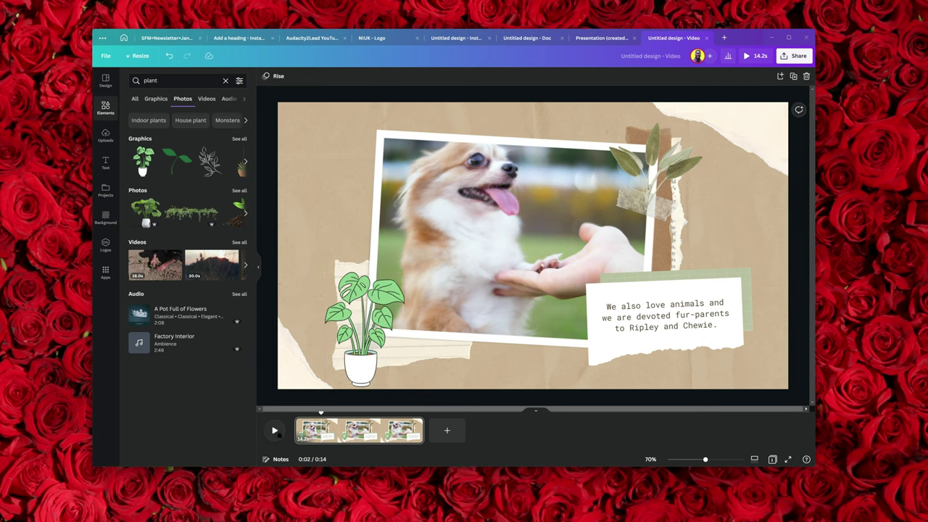
# - Play the page preview, then hide the side panel and select the dog video
pyautogui.click(274, 430)
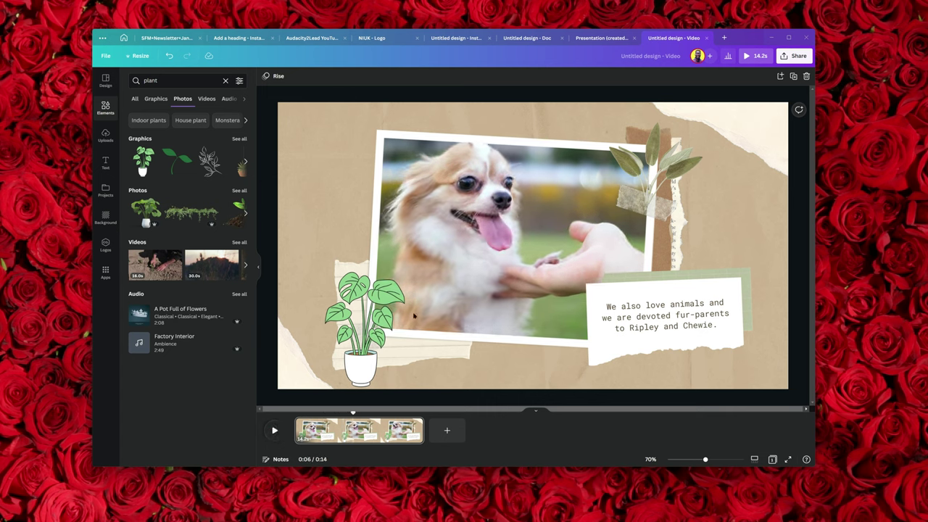
pyautogui.click(402, 271)
pyautogui.click(269, 196)
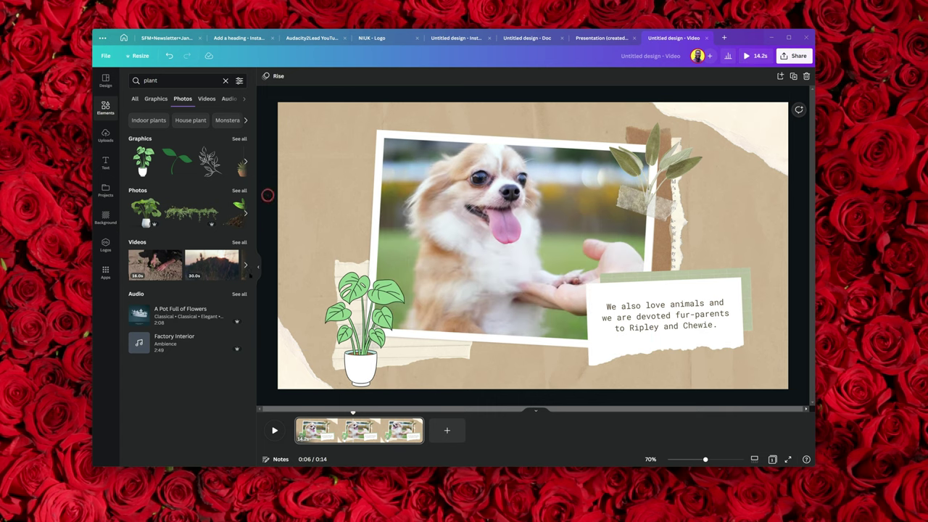
pyautogui.click(257, 269)
pyautogui.click(150, 164)
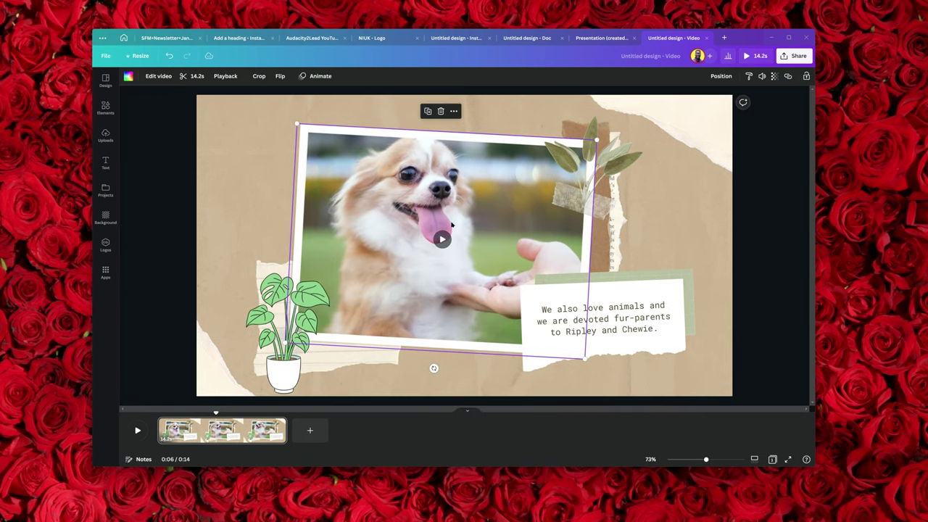
# - Add a blank page holding a running-shoes video clip found by searching Elements for 'running'
pyautogui.click(310, 430)
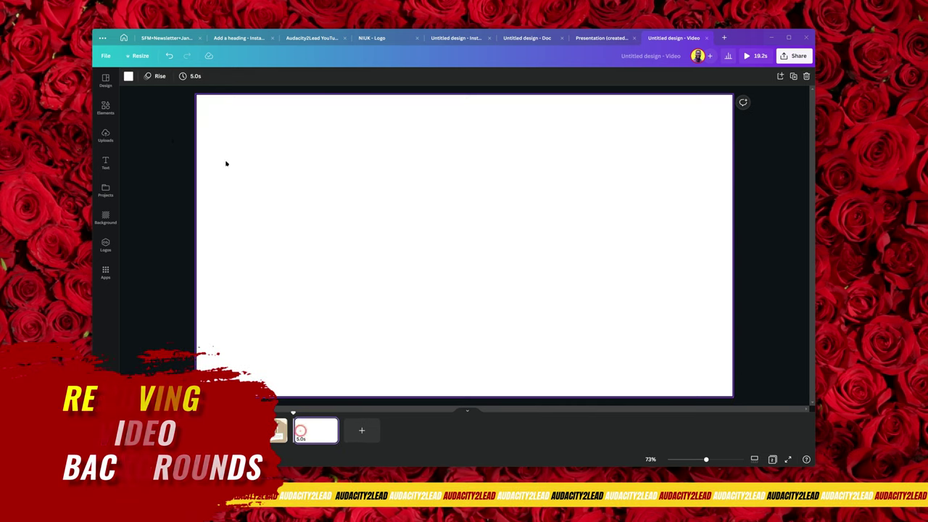
pyautogui.click(105, 108)
pyautogui.click(185, 79)
pyautogui.write('running')
pyautogui.press('Return')
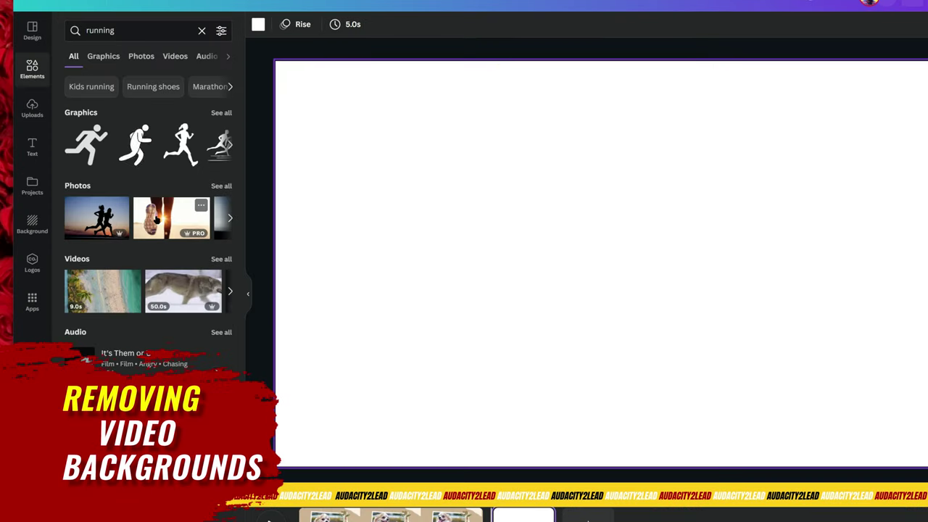
pyautogui.click(221, 259)
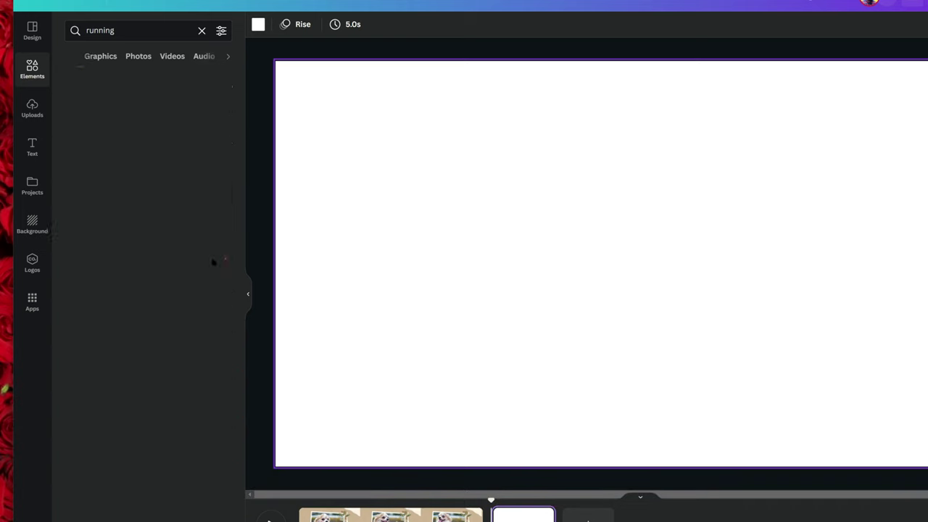
pyautogui.scroll(-3, 149, 290)
pyautogui.click(190, 327)
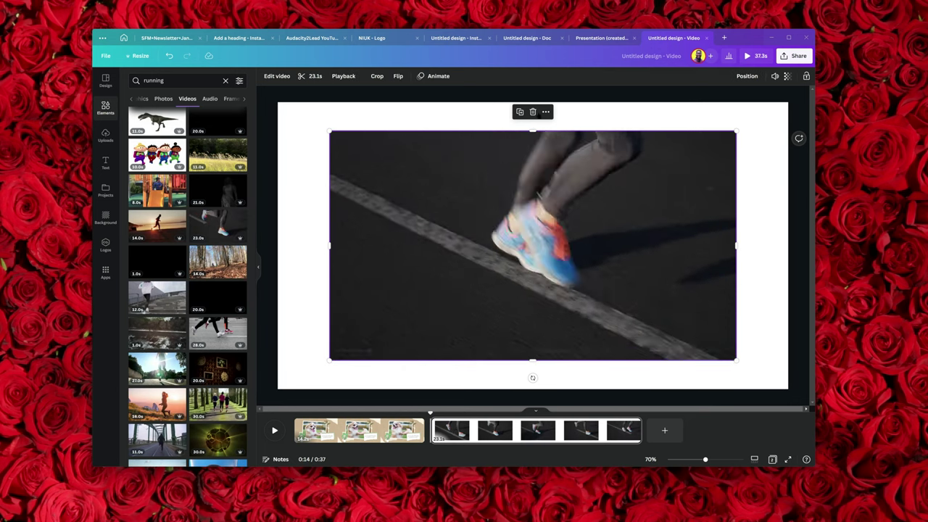
# - Duplicate the running clip, remove the copy's background, and centre it on the page
pyautogui.click(519, 111)
pyautogui.moveTo(535, 250); pyautogui.dragTo(502, 258)
pyautogui.click(277, 76)
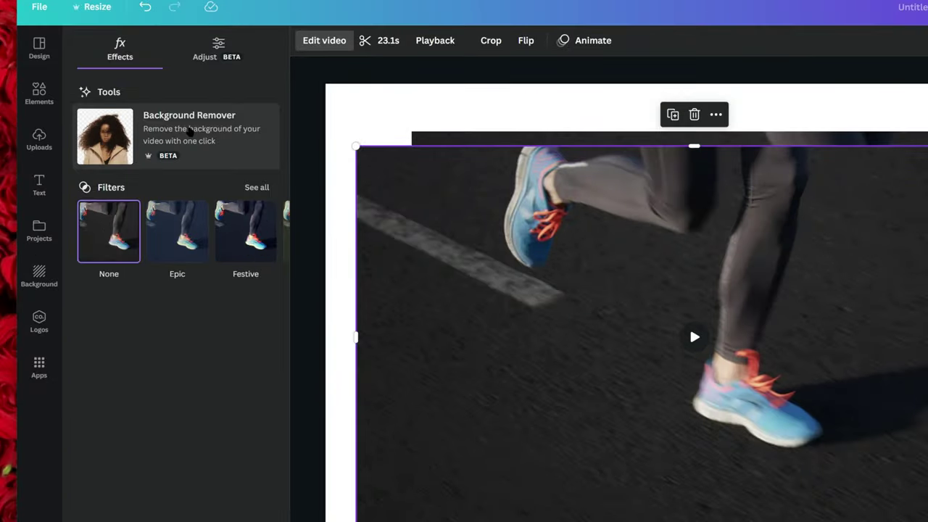
pyautogui.click(189, 131)
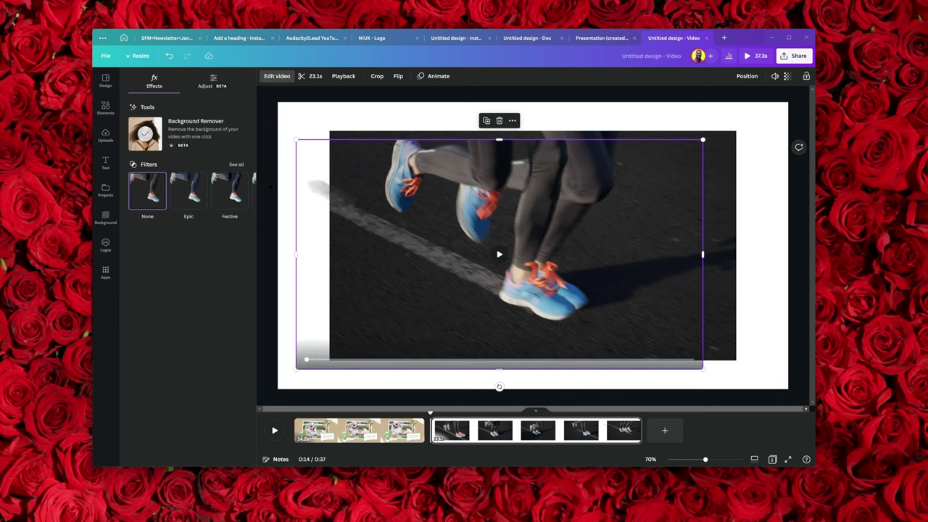
pyautogui.moveTo(363, 205); pyautogui.dragTo(392, 194)
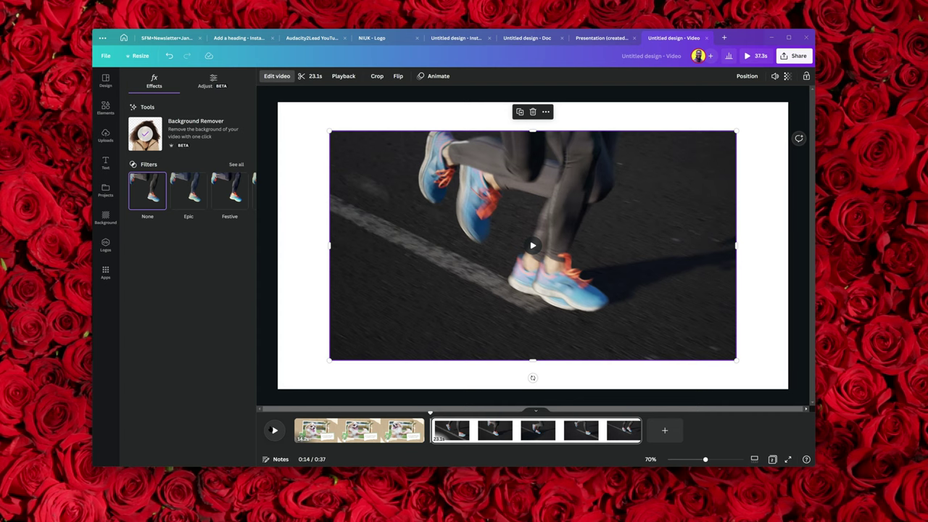
pyautogui.press('space')
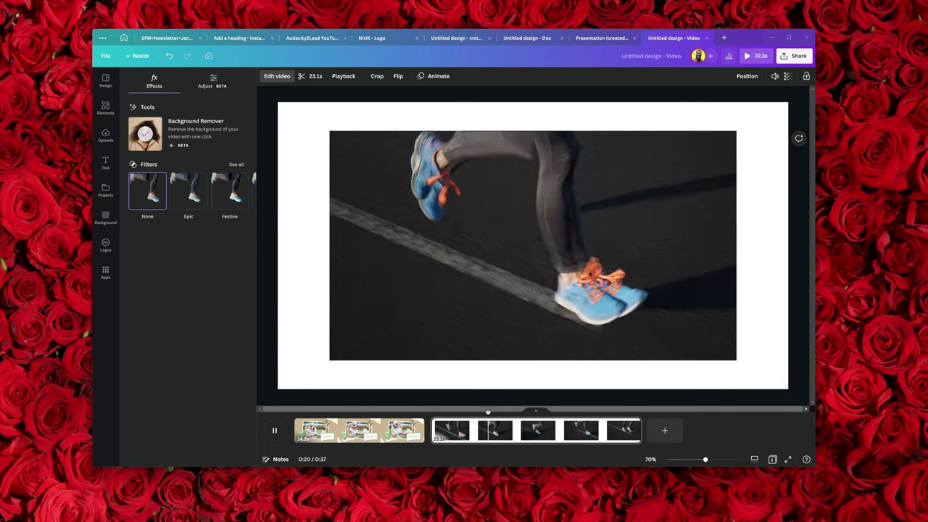
# - Apply the Peony filter at intensity 61 to the running clip, view Adjust, and play the preview
pyautogui.click(542, 207)
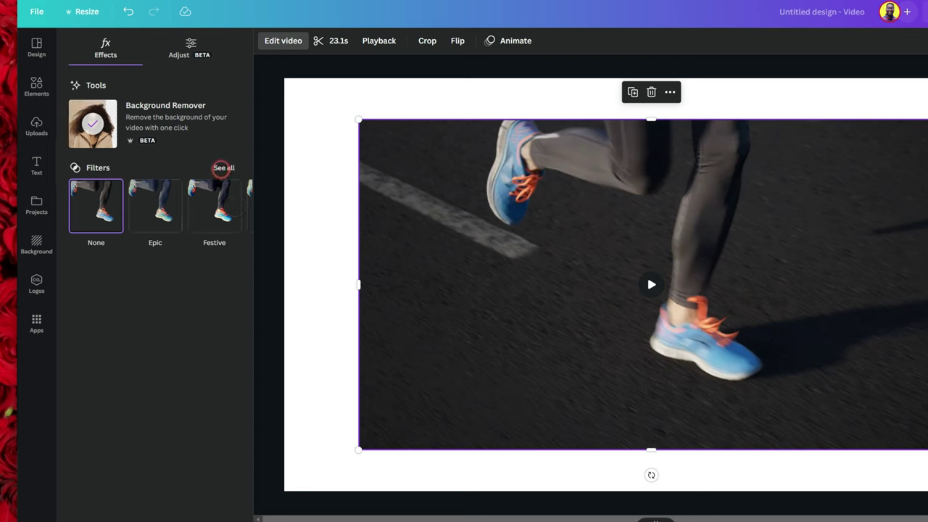
pyautogui.click(224, 167)
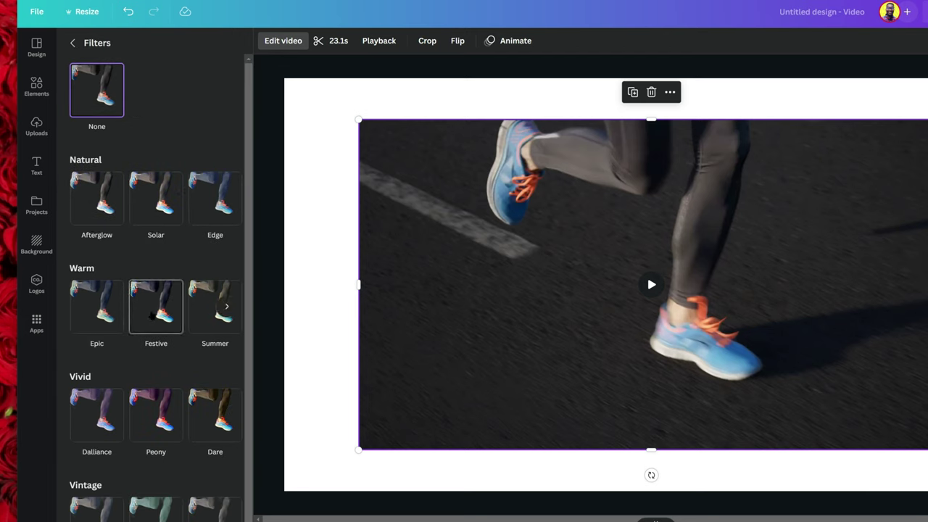
pyautogui.click(153, 401)
pyautogui.scroll(-3, 153, 402)
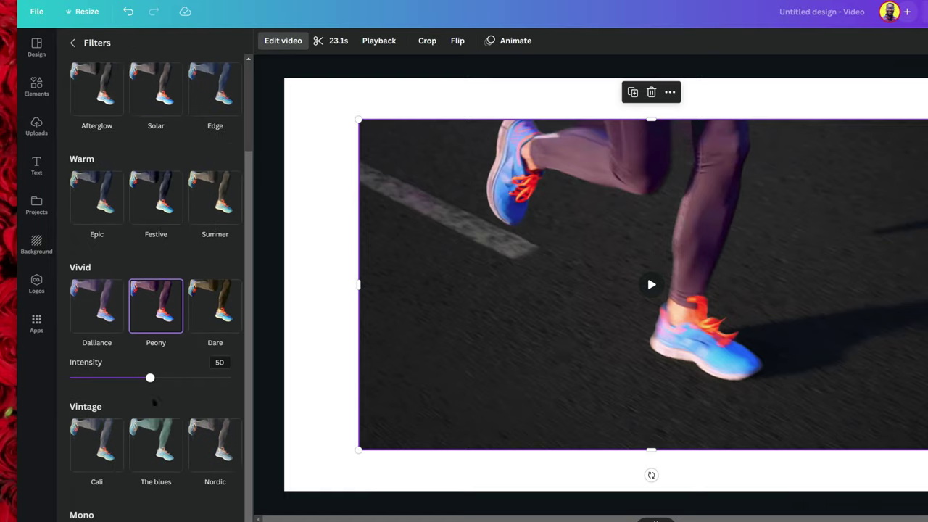
pyautogui.moveTo(182, 309)
pyautogui.mouseDown()
pyautogui.moveTo(158, 310)
pyautogui.moveTo(193, 310)
pyautogui.mouseUp()
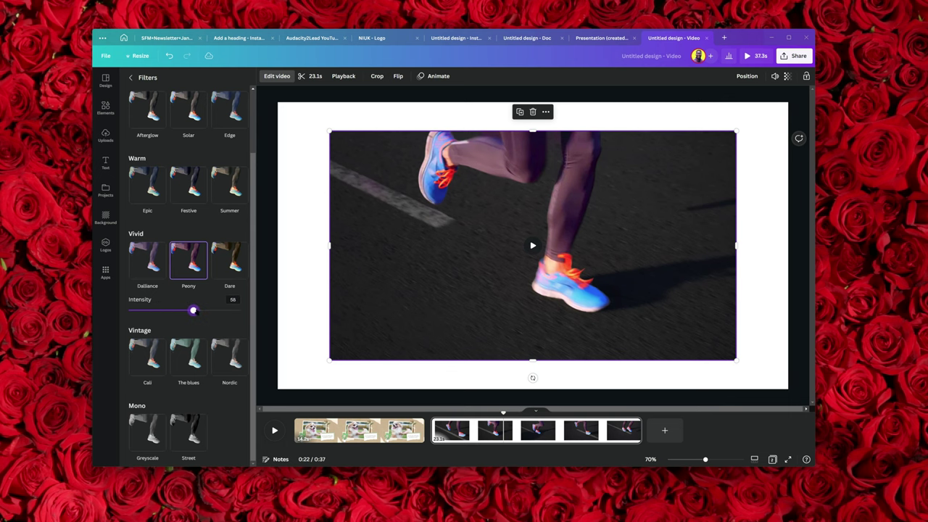
pyautogui.scroll(2, 197, 310)
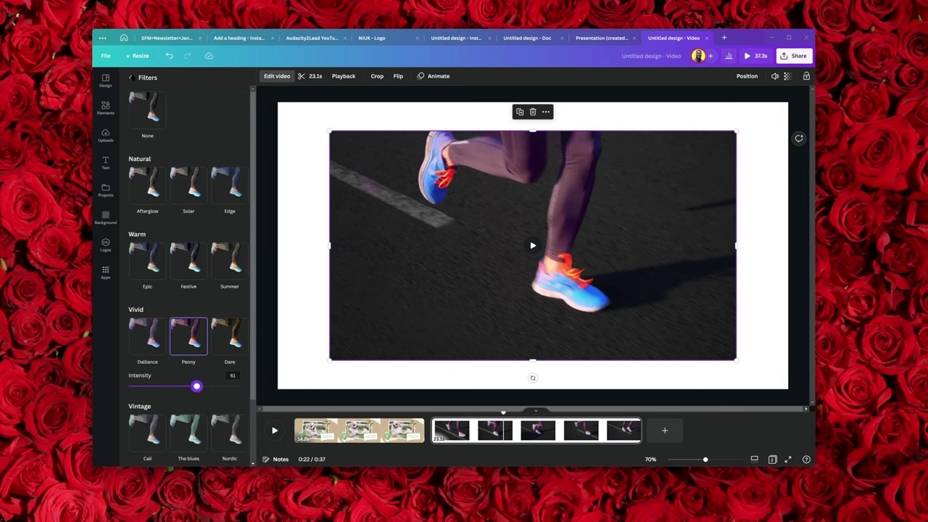
pyautogui.click(132, 77)
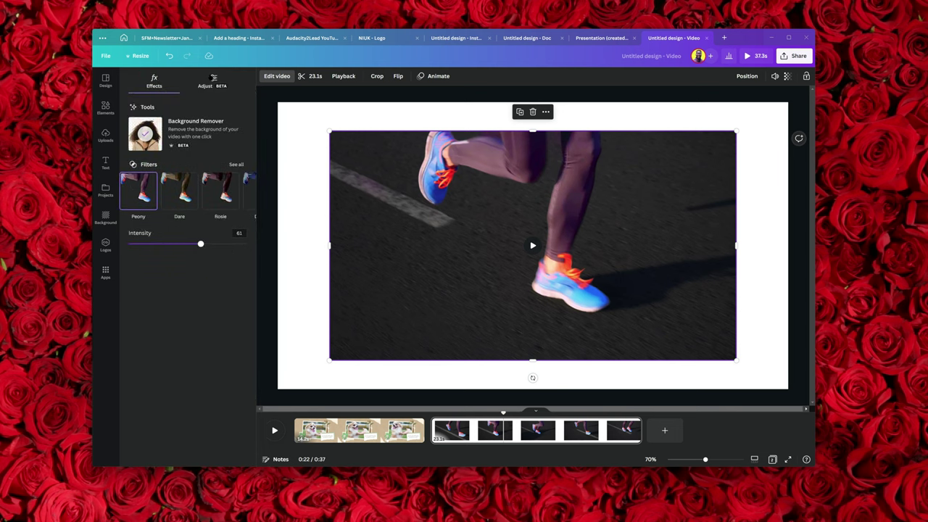
pyautogui.click(211, 81)
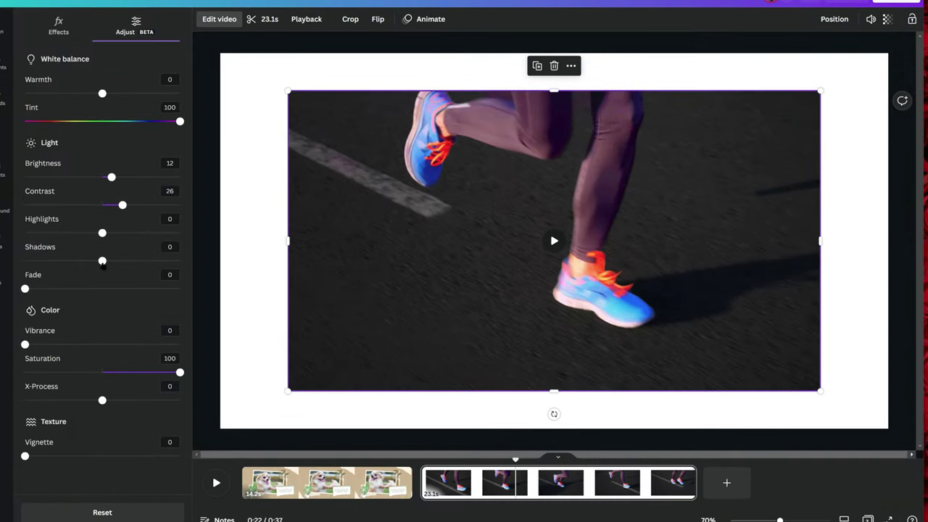
pyautogui.click(216, 483)
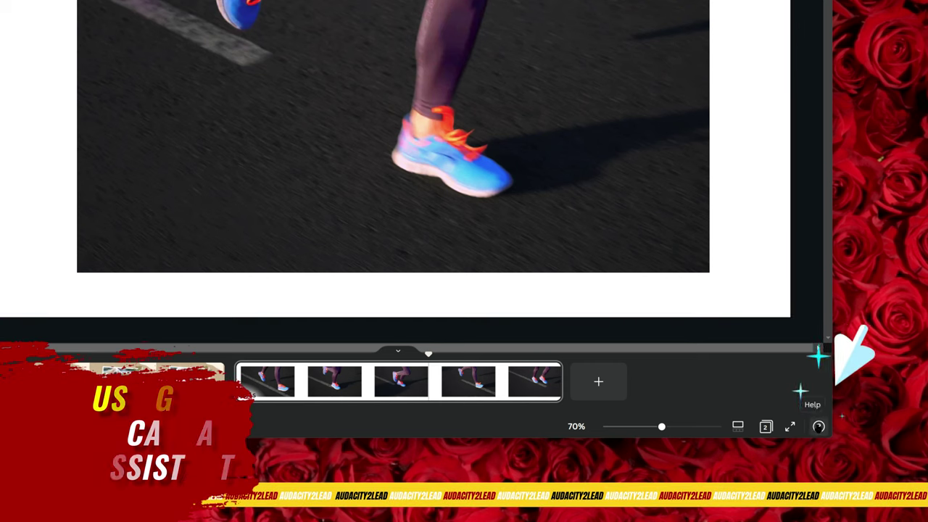
# - Search Help for 'remove video background' and open the 'Removing image and video backgrounds' article
pyautogui.click(819, 426)
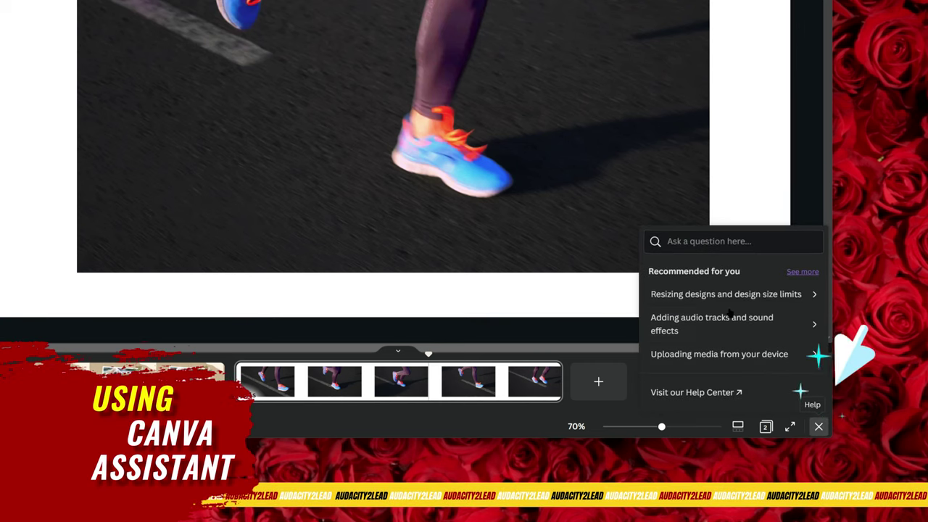
pyautogui.click(819, 426)
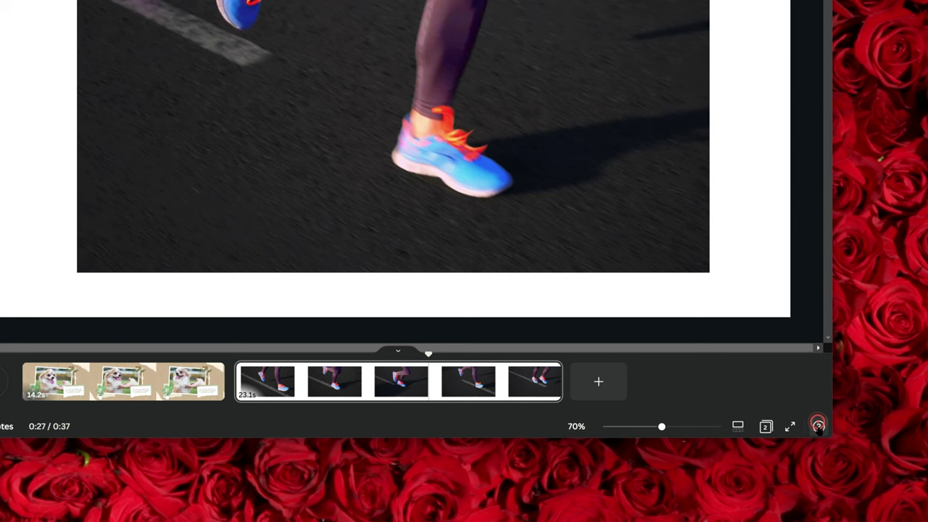
pyautogui.click(818, 427)
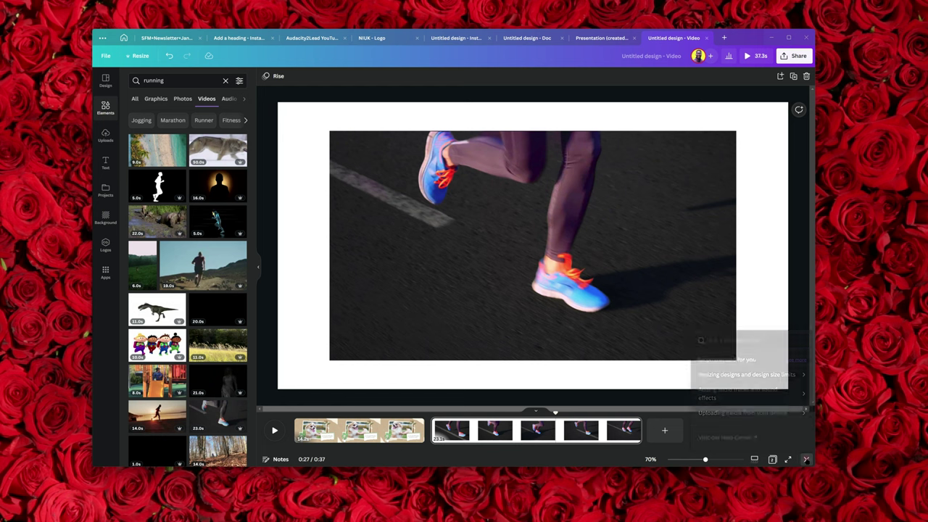
pyautogui.write('remove video background')
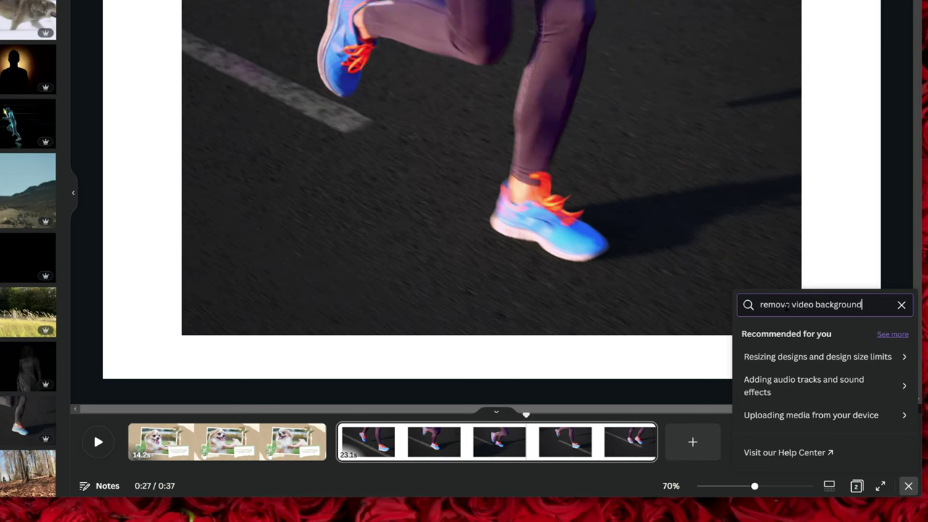
pyautogui.press('Return')
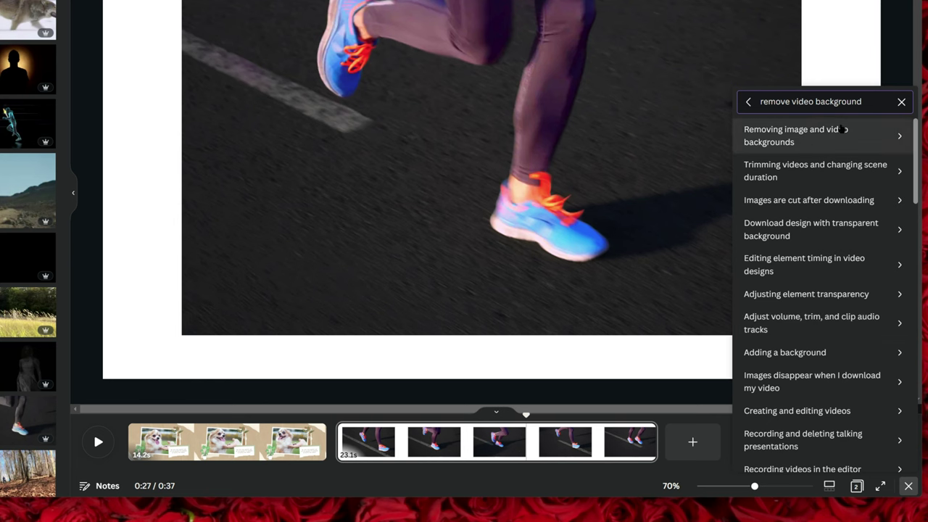
pyautogui.click(809, 129)
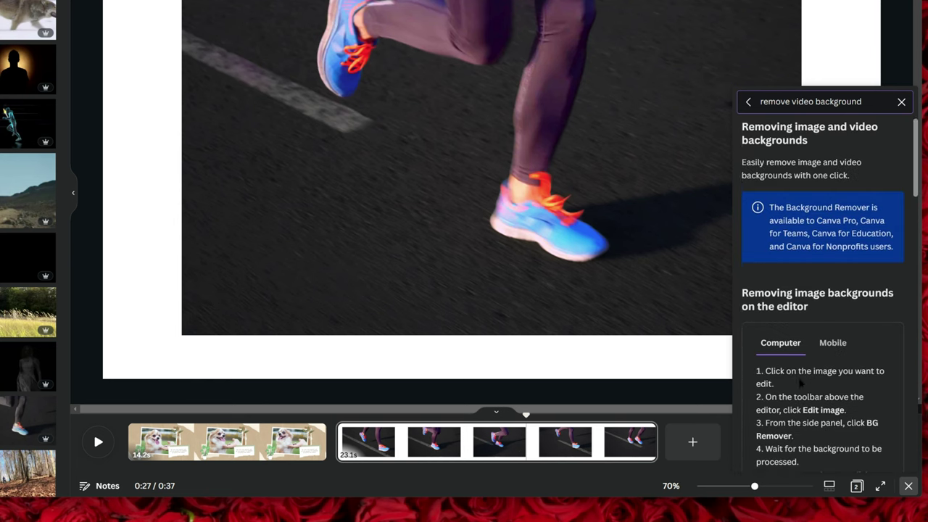
# - Read through the background-removal article, then deselect the clip on the page
pyautogui.scroll(-3, 801, 347)
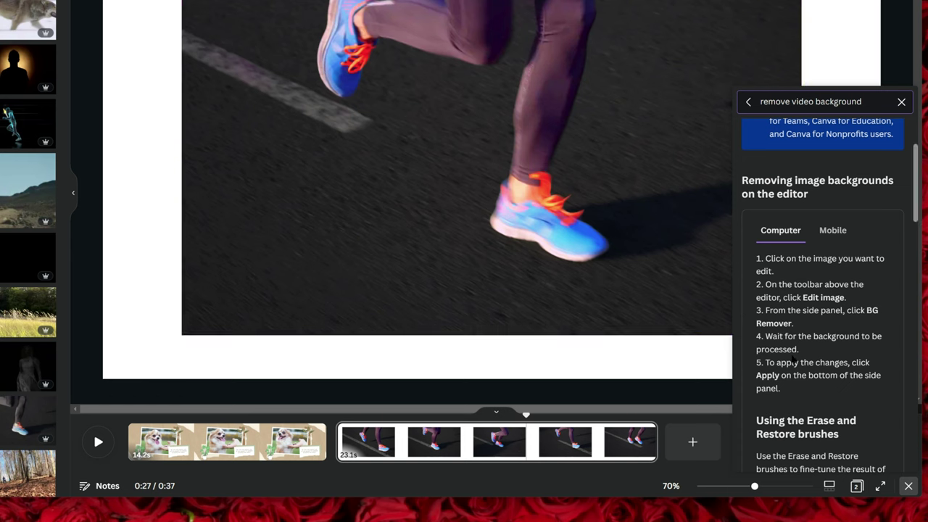
pyautogui.scroll(-10, 784, 384)
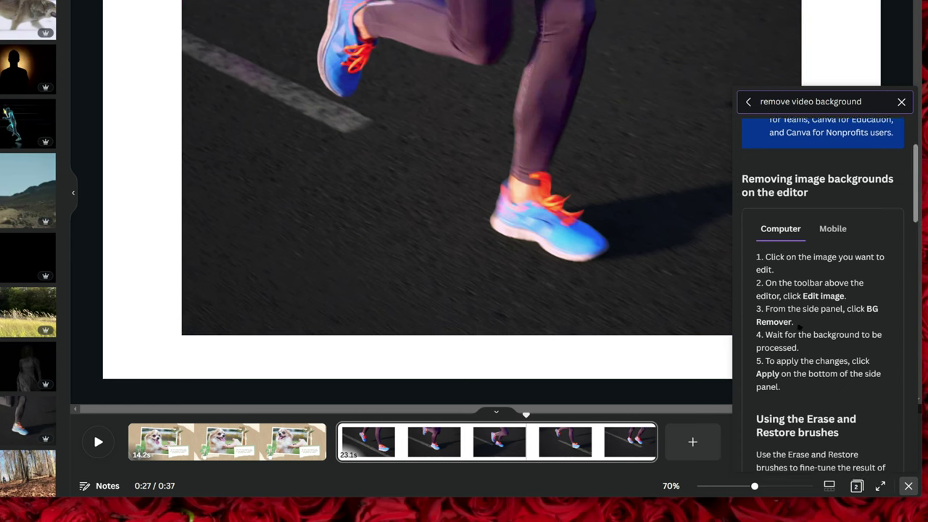
pyautogui.scroll(-2, 800, 303)
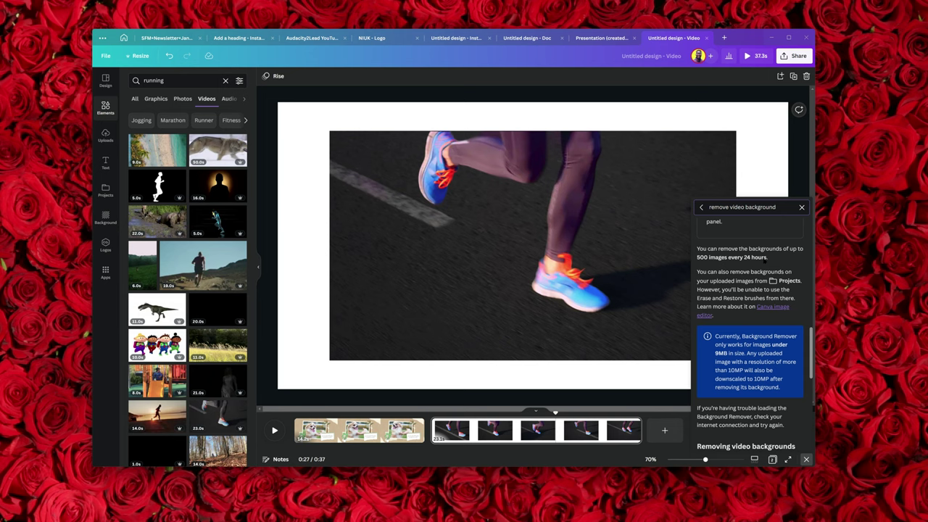
pyautogui.scroll(-5, 716, 346)
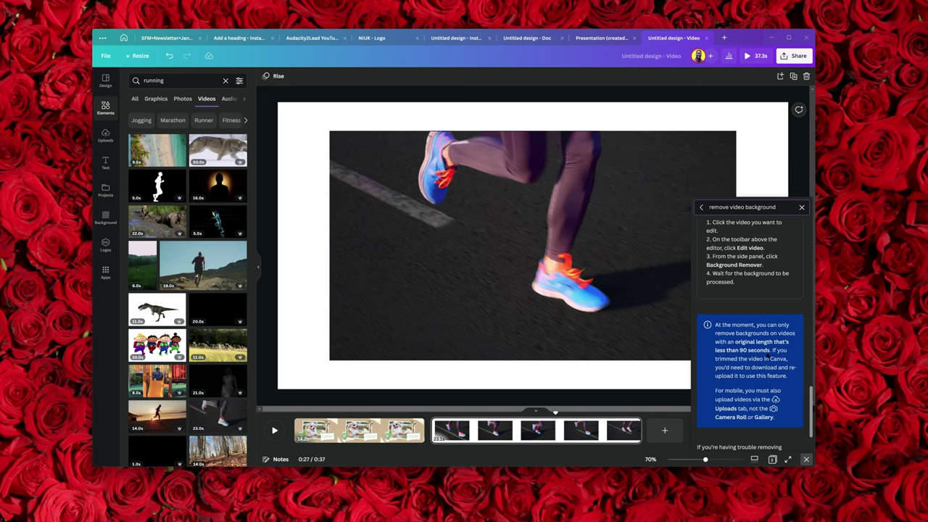
pyautogui.scroll(-1, 765, 356)
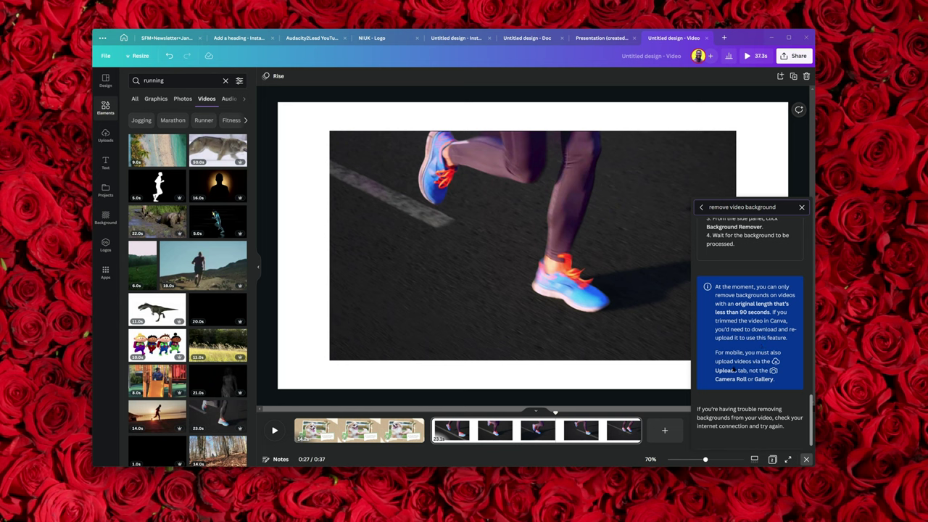
pyautogui.scroll(-1, 745, 360)
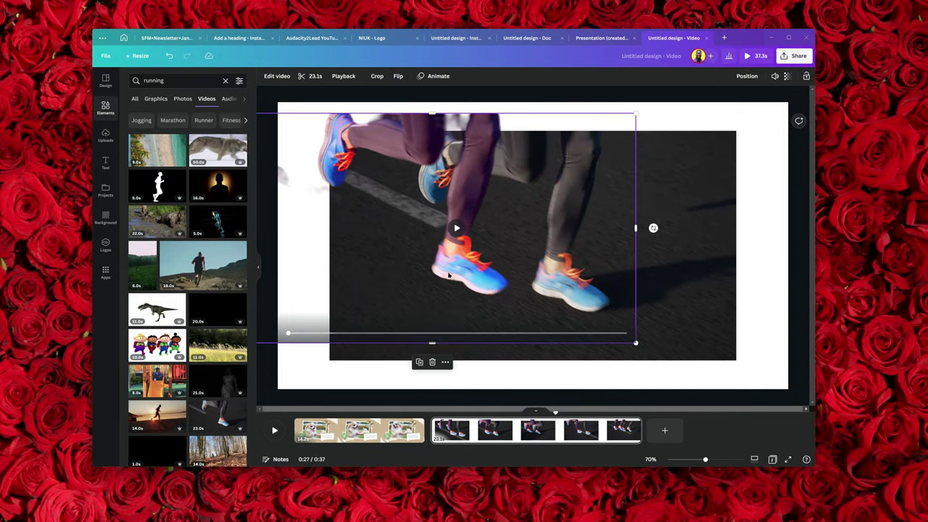
pyautogui.click(310, 368)
# - Drag the background-free running-feet copy lower and to the right over the original clip
pyautogui.moveTo(455, 238); pyautogui.dragTo(500, 258)
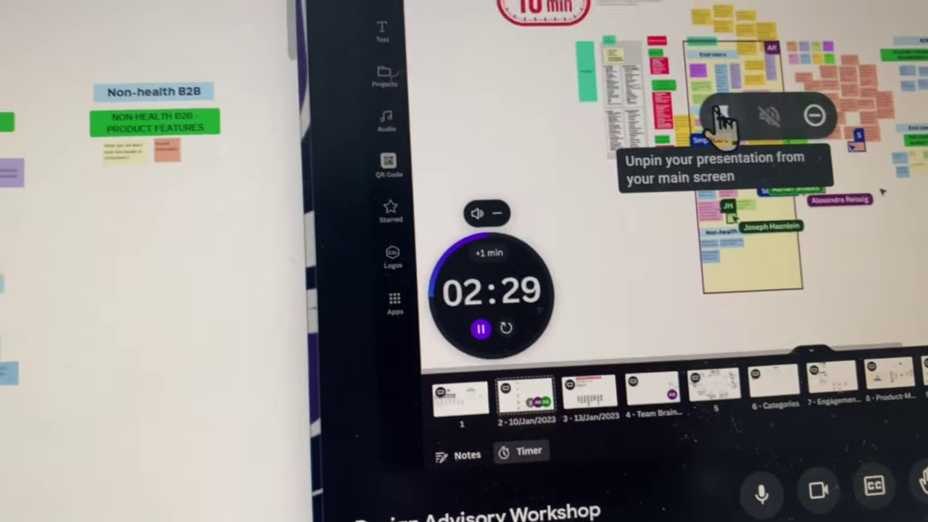
# - Unpin the shared presentation and select the Cam, Kyle and Drew team photos
pyautogui.click(656, 45)
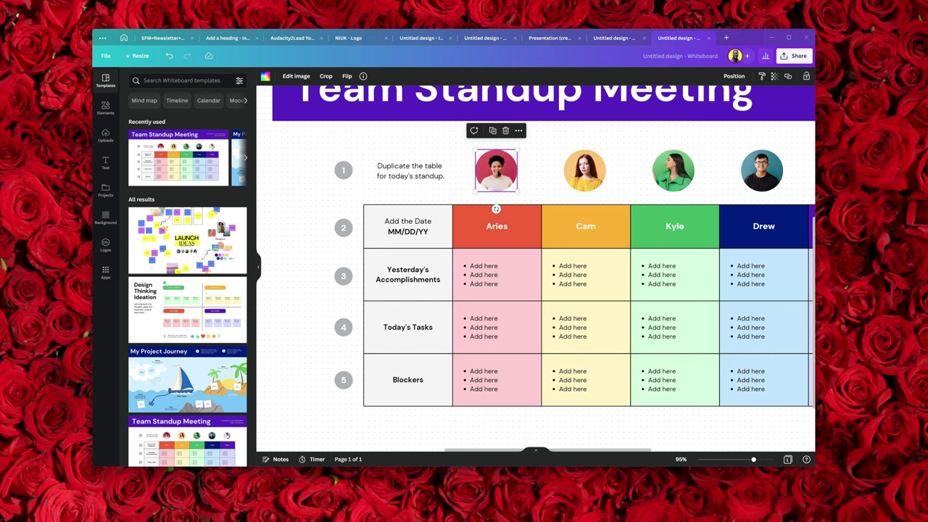
pyautogui.click(584, 171)
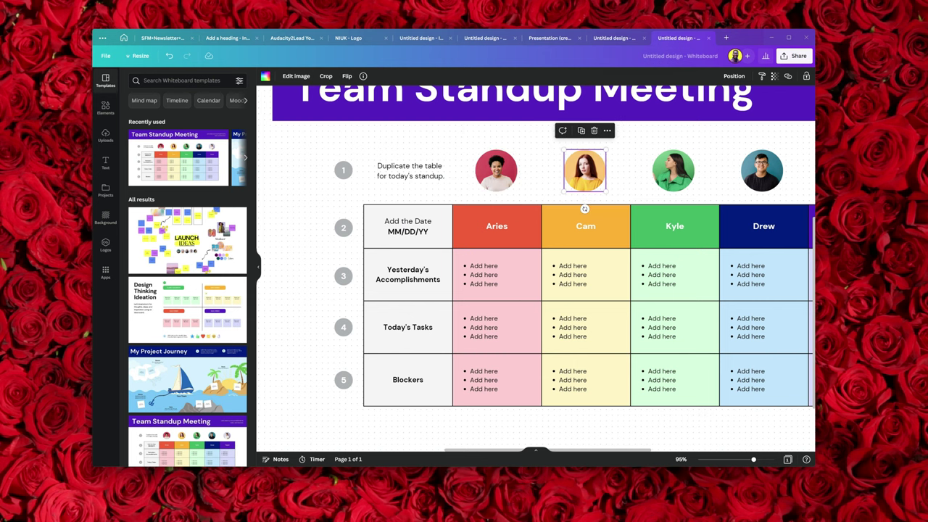
pyautogui.click(673, 170)
pyautogui.click(762, 170)
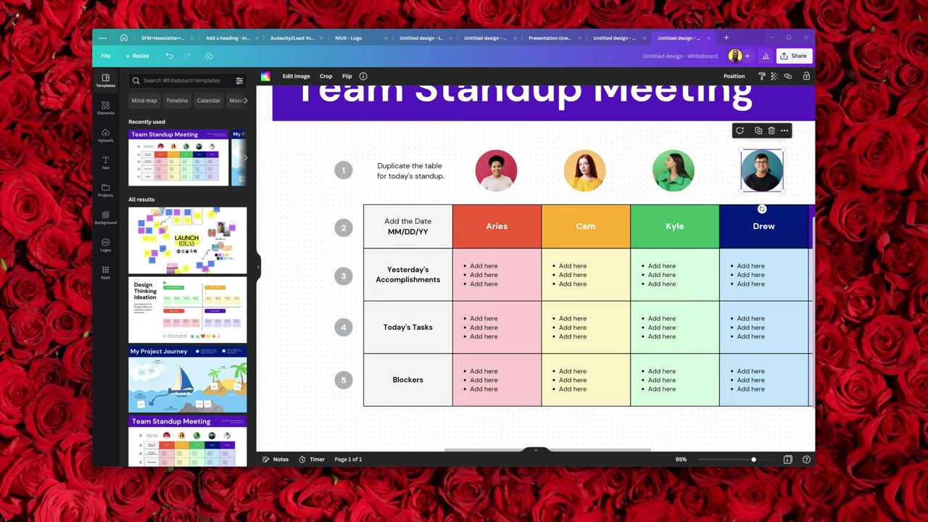
pyautogui.click(716, 153)
pyautogui.hscroll(3, 696, 145)
pyautogui.scroll(-1, 696, 145)
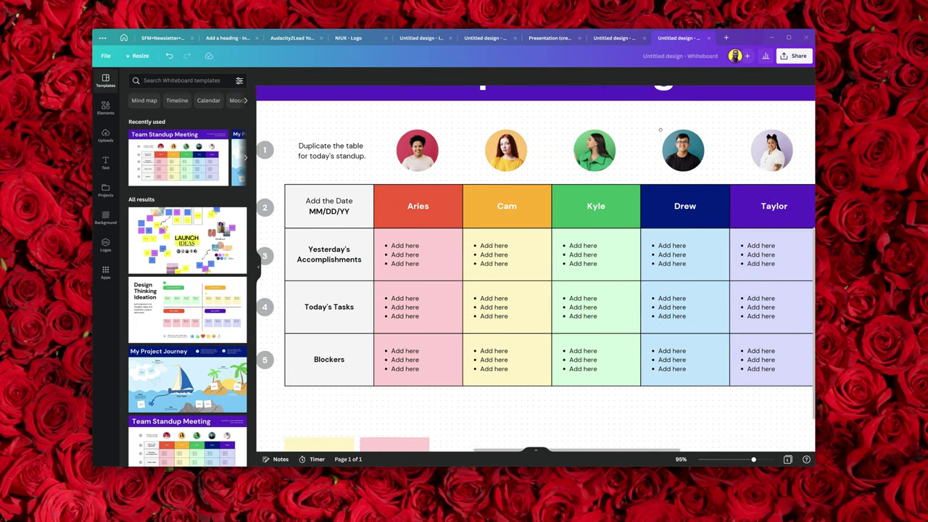
pyautogui.hscroll(-2, 671, 130)
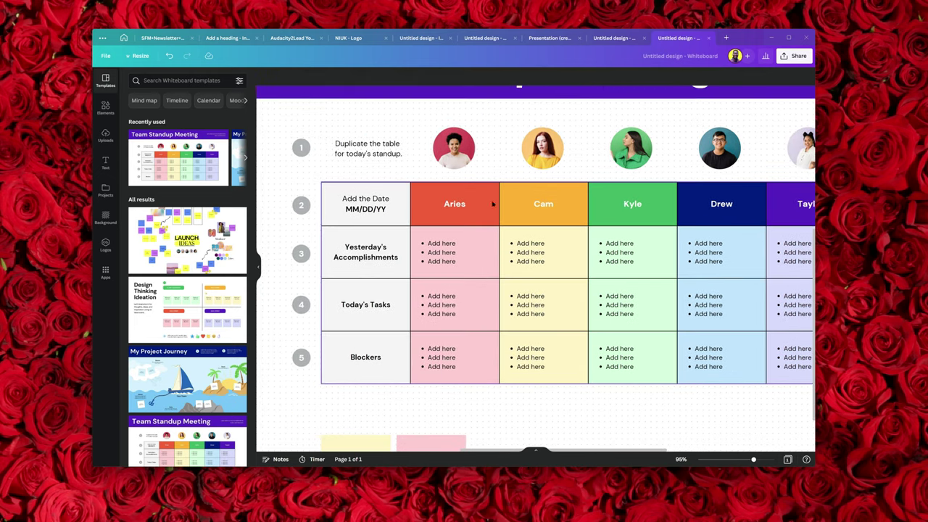
# - Replace the MM/DD/YY placeholder in the standup table's date cell with jan/01/23
pyautogui.click(373, 210)
pyautogui.doubleClick(374, 209)
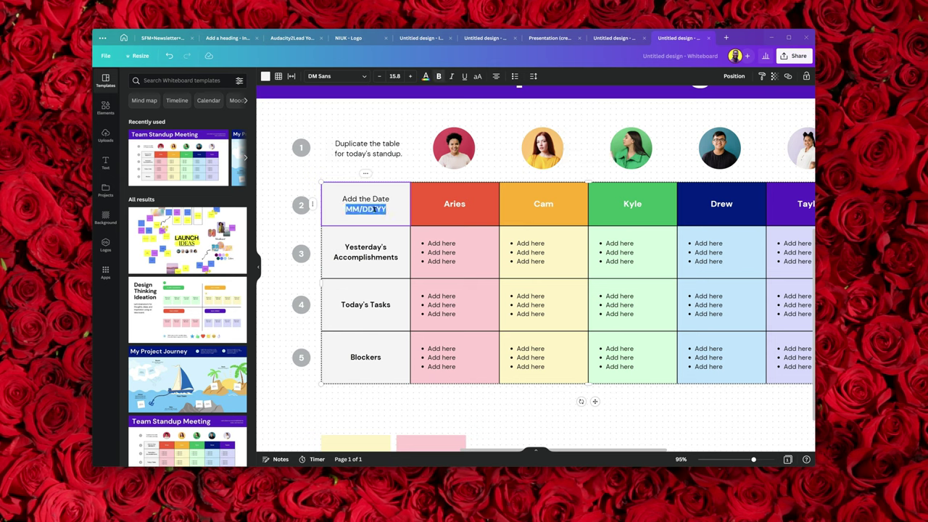
pyautogui.write('jan/01/23')
pyautogui.click(386, 247)
pyautogui.click(448, 254)
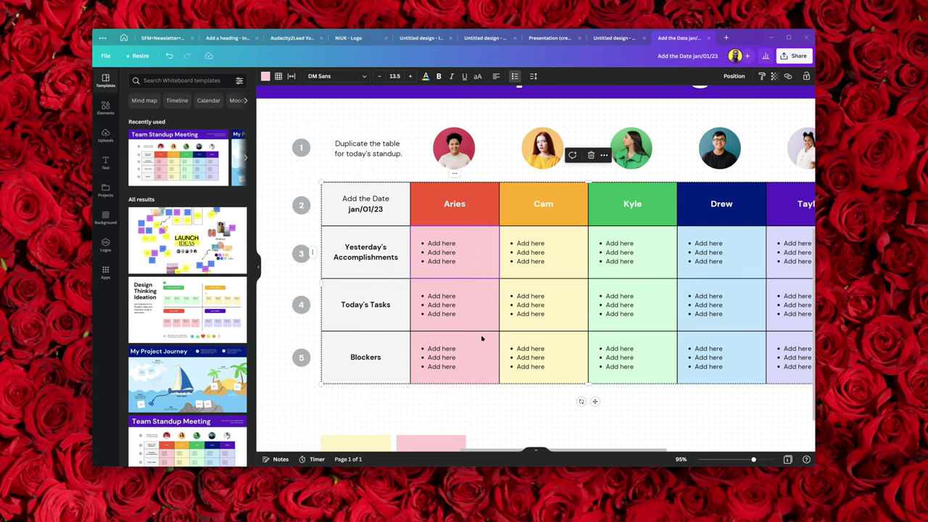
pyautogui.scroll(-5, 481, 337)
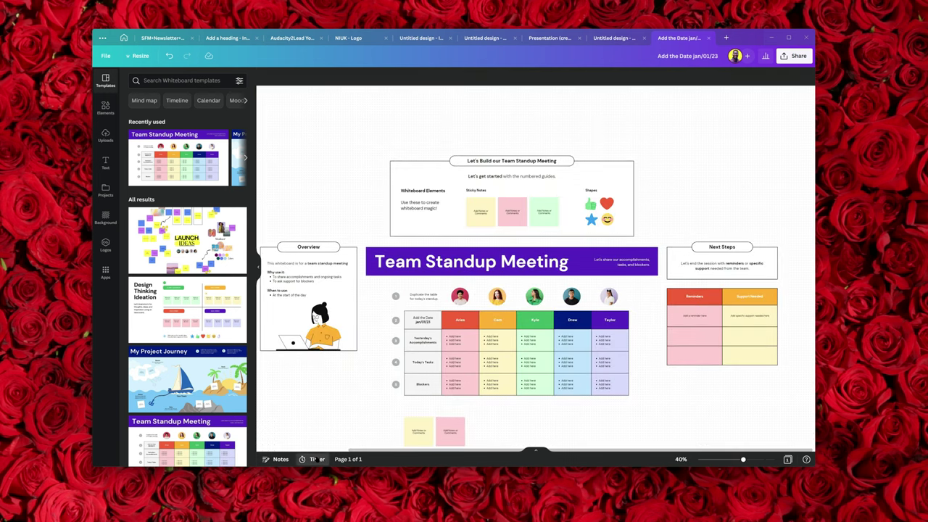
# - Open the whiteboard timer, unmute it, and start a one-minute countdown
pyautogui.click(316, 459)
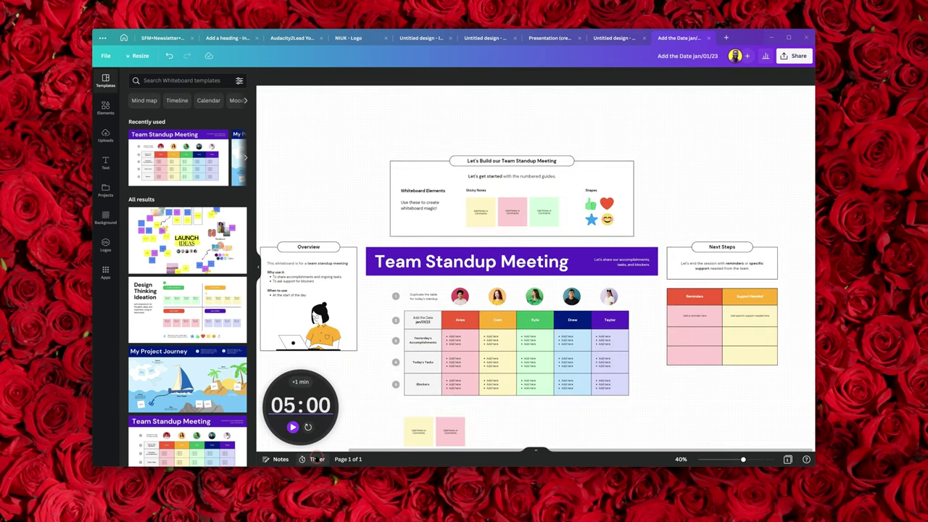
pyautogui.click(300, 381)
pyautogui.click(300, 382)
pyautogui.click(300, 382)
pyautogui.click(293, 357)
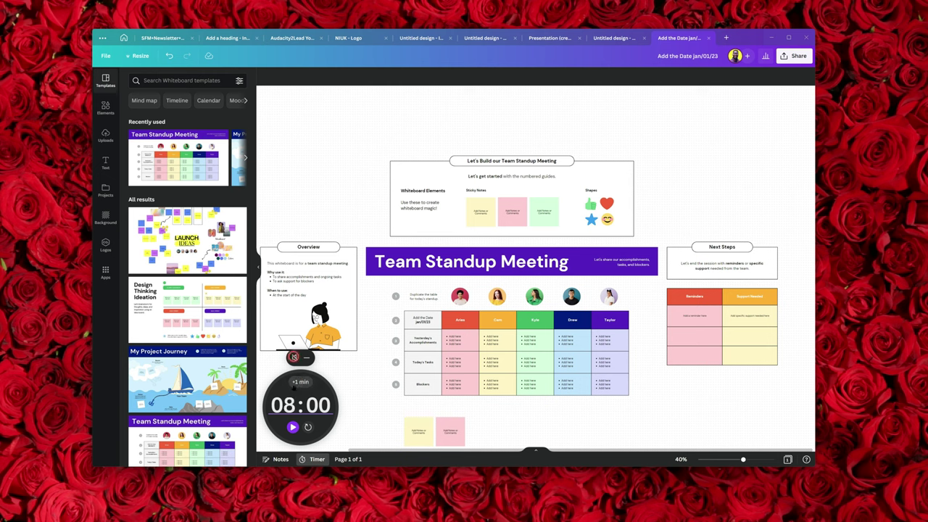
pyautogui.click(293, 356)
pyautogui.click(290, 409)
pyautogui.write('01')
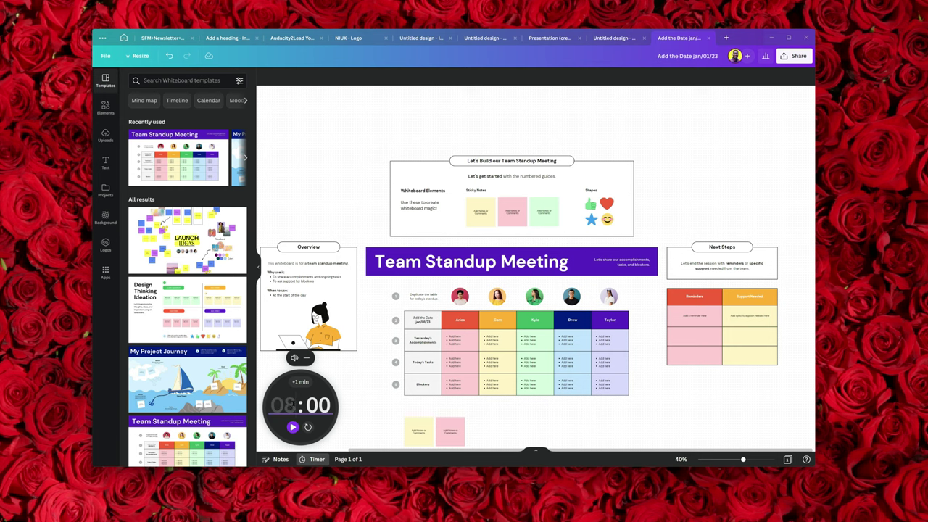
pyautogui.click(292, 427)
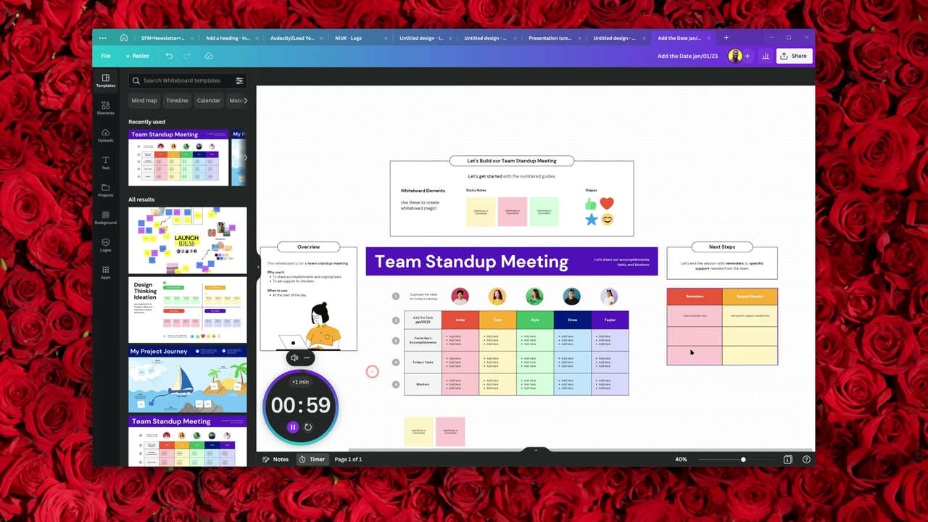
# - Enter 10 seconds and let the countdown run down to 00:00
pyautogui.scroll(-3, 377, 372)
pyautogui.hscroll(2, 646, 319)
pyautogui.scroll(3, 646, 319)
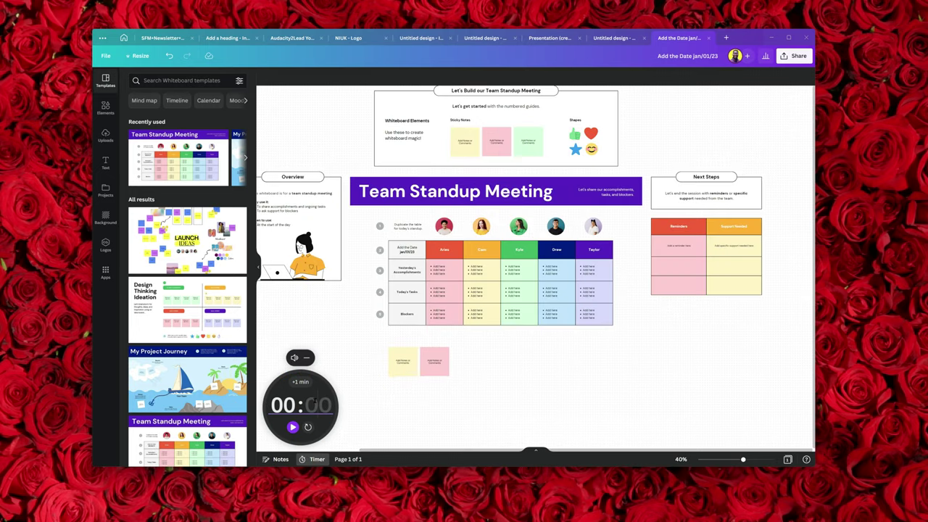
pyautogui.write('10')
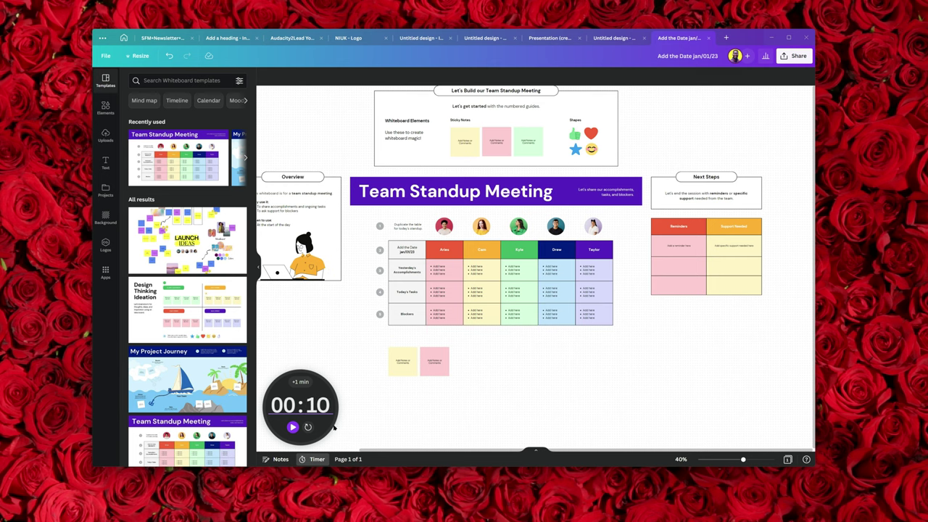
pyautogui.click(293, 427)
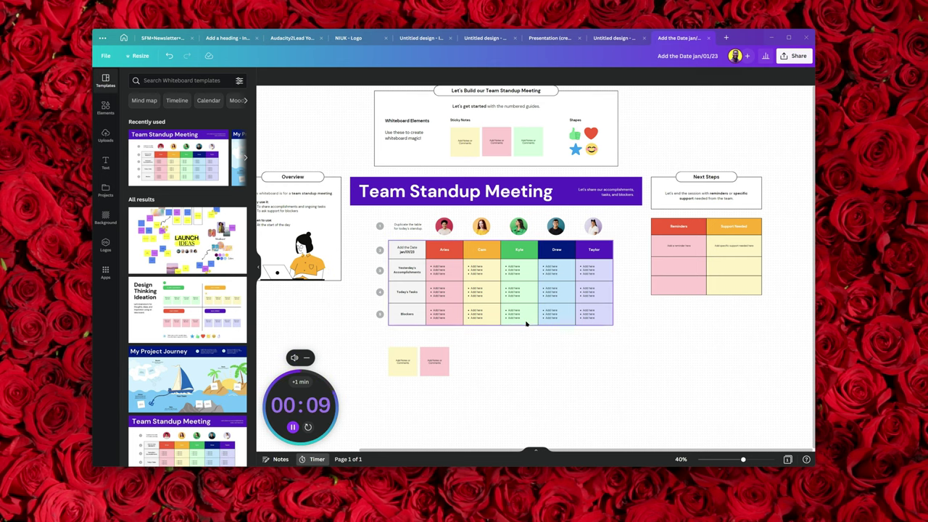
pyautogui.scroll(3, 435, 335)
pyautogui.scroll(-3, 435, 335)
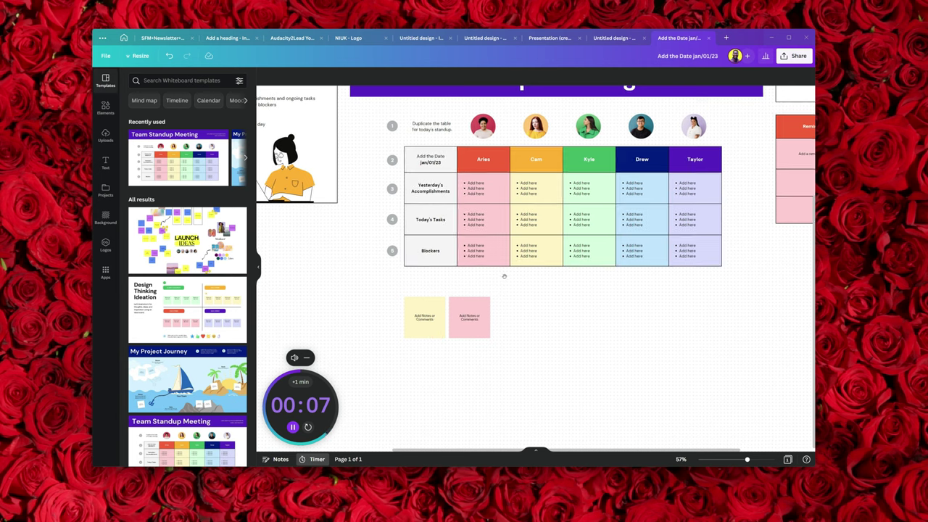
pyautogui.scroll(-3, 574, 302)
pyautogui.scroll(1, 635, 292)
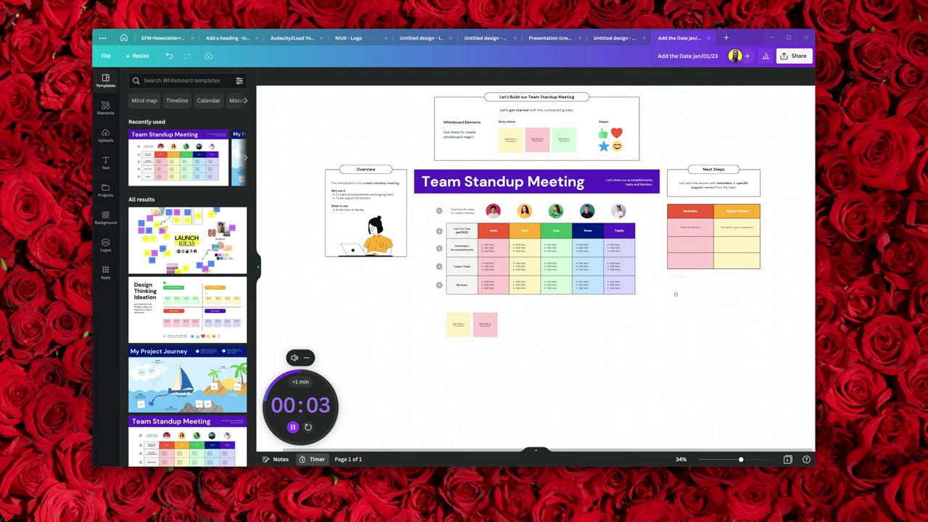
pyautogui.scroll(1, 522, 272)
pyautogui.click(585, 173)
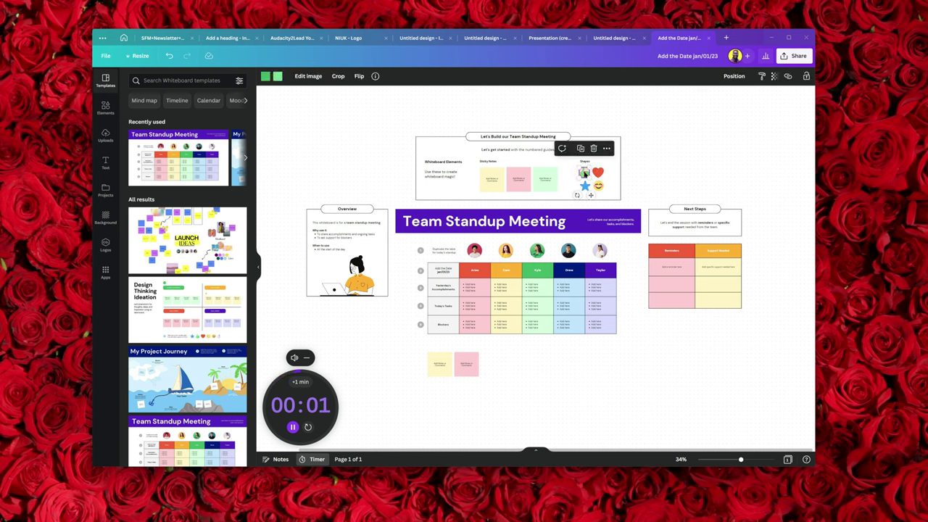
# - Apply the Project Kickoff template and delete its leftover illustration, Next Steps table and three sticky notes
pyautogui.click(377, 202)
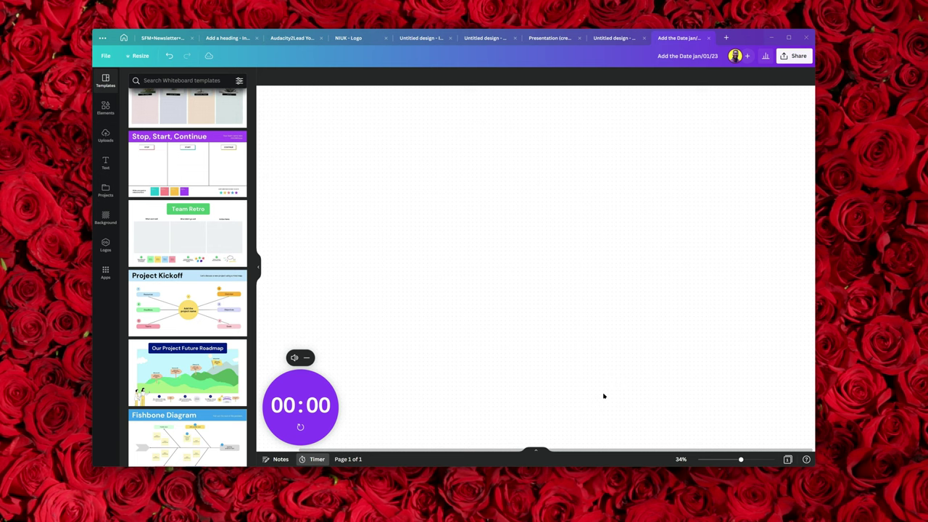
pyautogui.click(180, 309)
pyautogui.moveTo(322, 223); pyautogui.dragTo(431, 342)
pyautogui.press('Delete')
pyautogui.moveTo(588, 236); pyautogui.dragTo(734, 367)
pyautogui.press('Delete')
pyautogui.scroll(3, 534, 313)
pyautogui.scroll(-1, 533, 313)
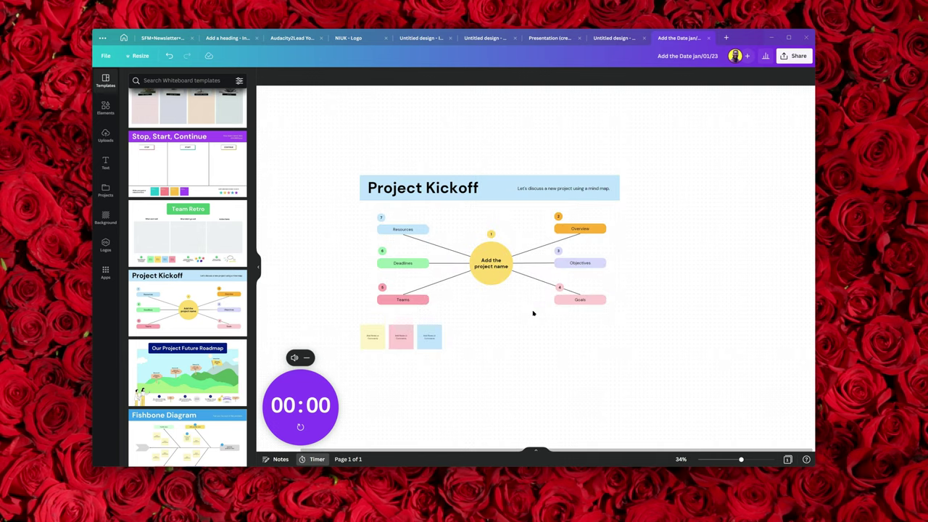
pyautogui.moveTo(330, 317); pyautogui.dragTo(482, 352)
pyautogui.press('Delete')
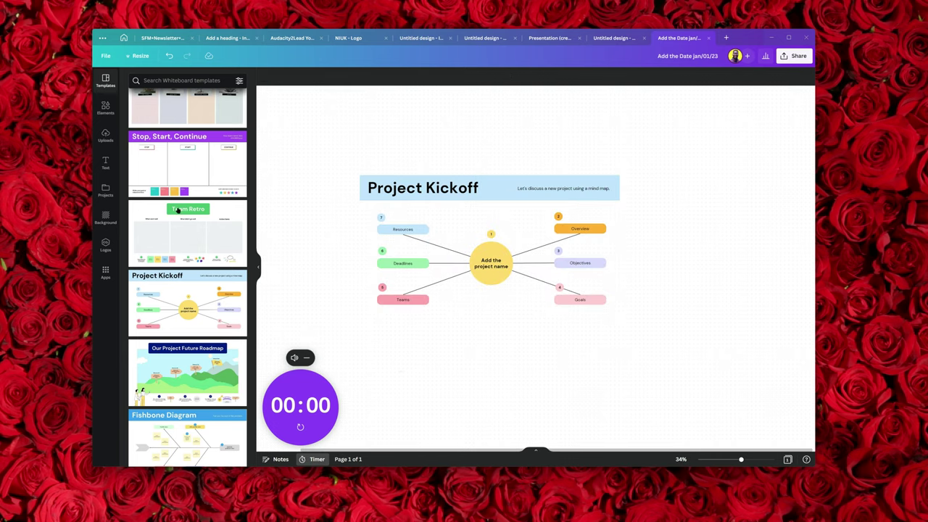
# - Search templates for 'mind map' and delete the Project Kickoff header banner
pyautogui.click(177, 80)
pyautogui.write('m')
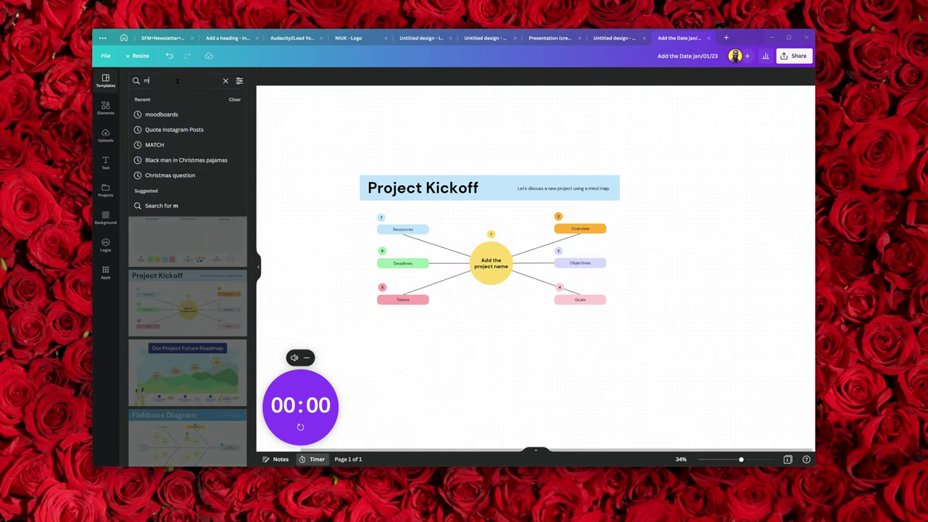
pyautogui.write('ind map')
pyautogui.press('Return')
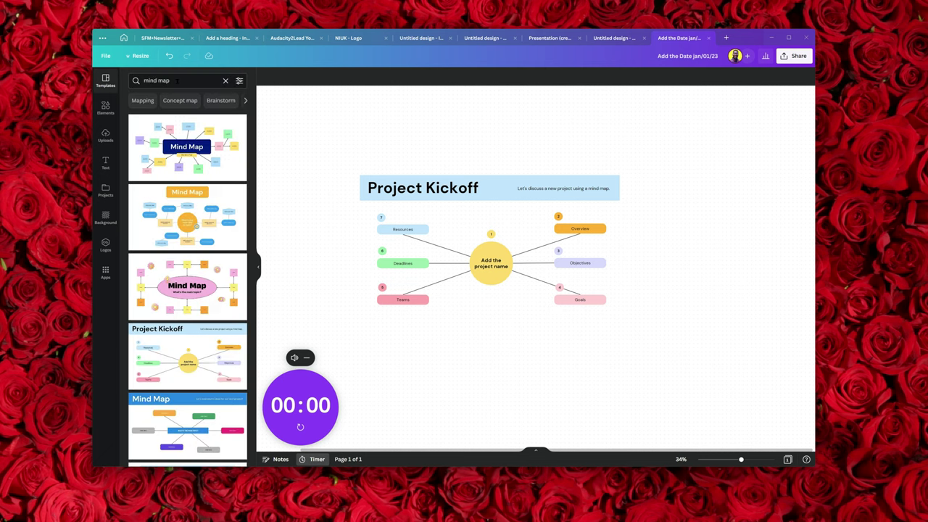
pyautogui.scroll(-3, 192, 217)
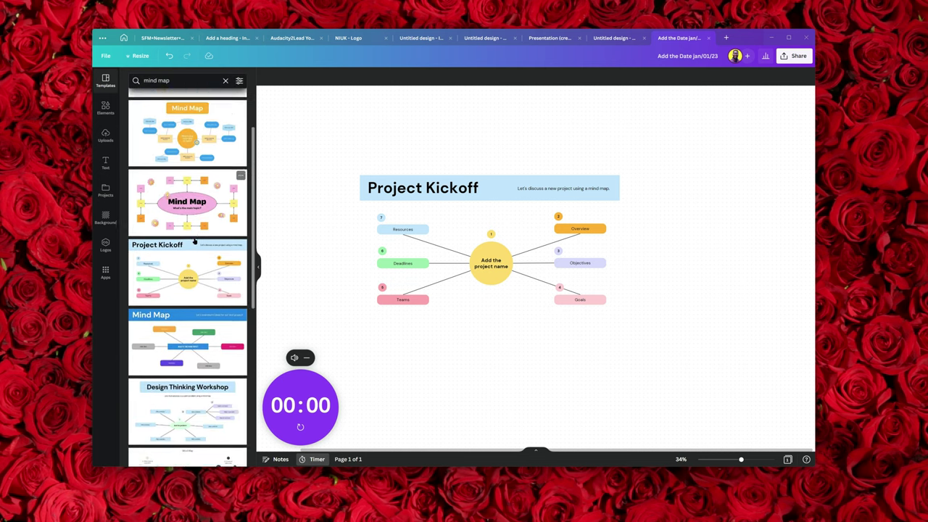
pyautogui.click(615, 192)
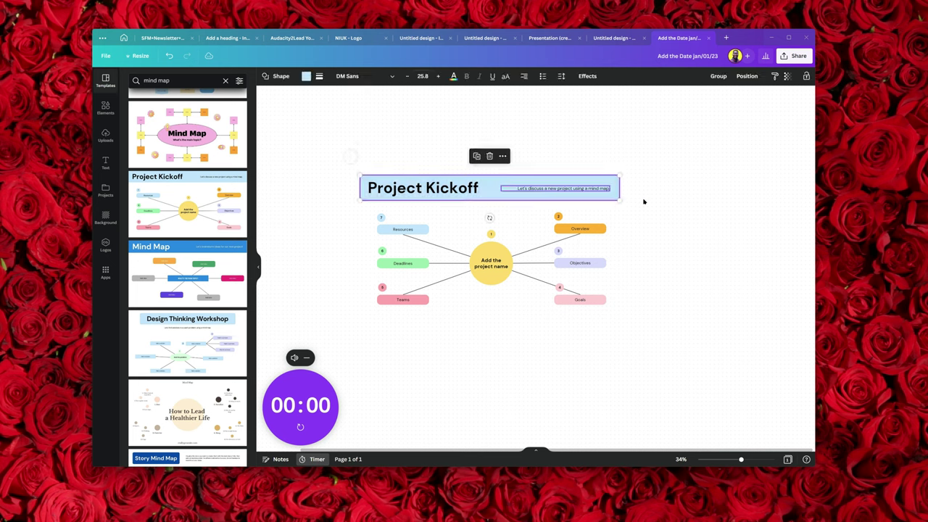
pyautogui.press('Delete')
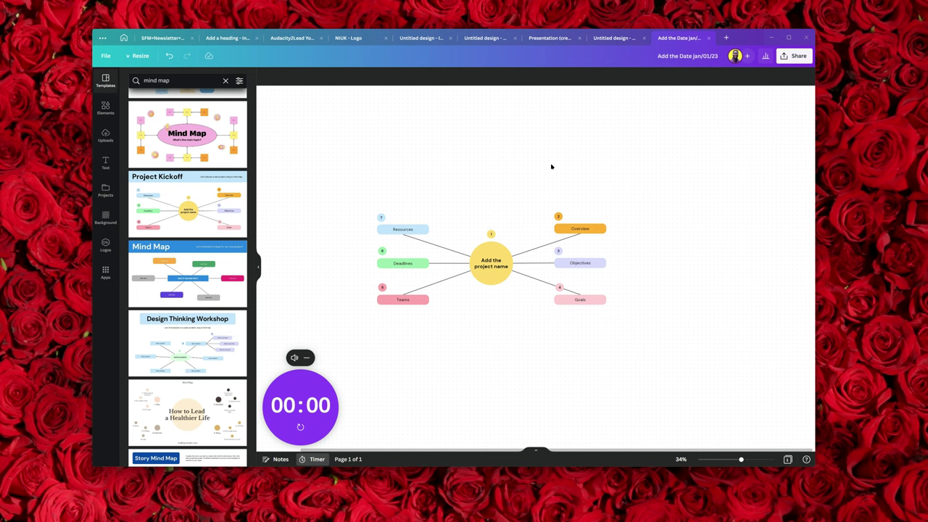
# - Retitle the central node 'freedom' and the Deadlines branch 'constrained'
pyautogui.doubleClick(491, 263)
pyautogui.press('BackSpace')
pyautogui.write('freedom')
pyautogui.click(403, 262)
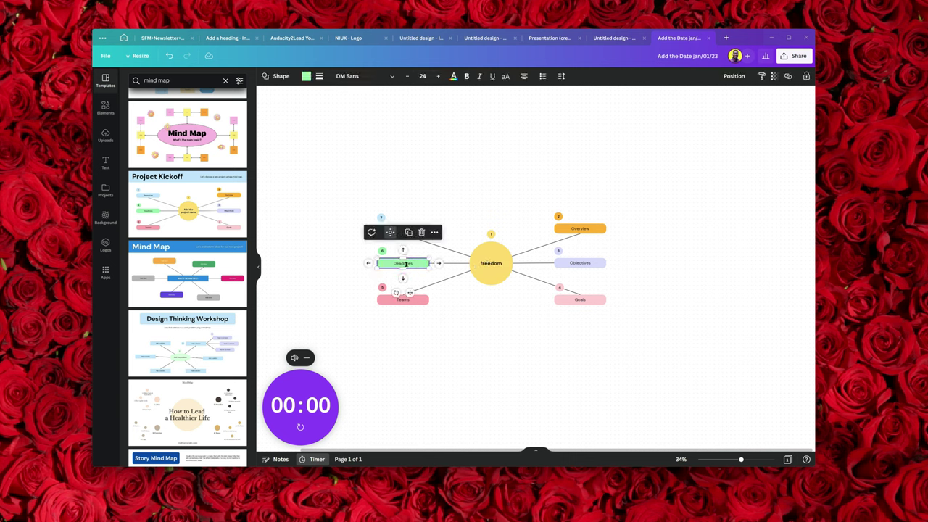
pyautogui.doubleClick(406, 263)
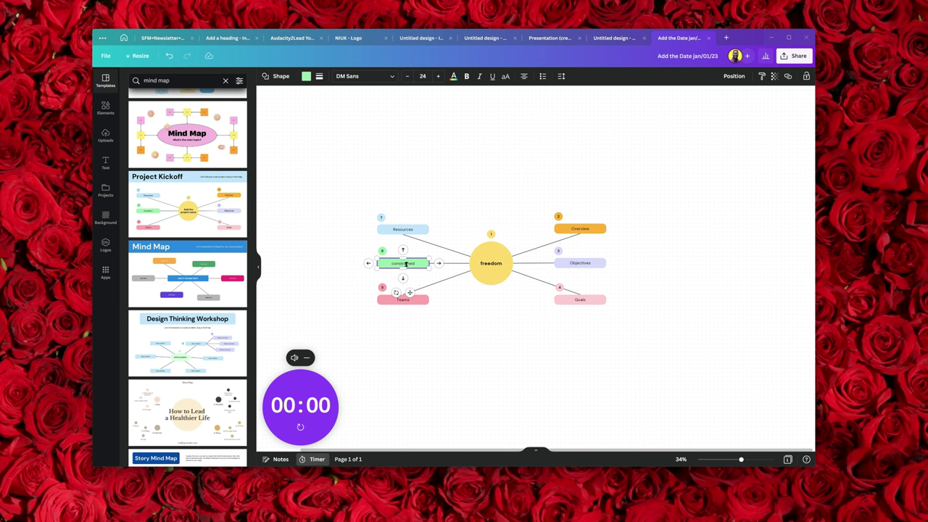
pyautogui.write('constrained')
# - Replace the Objectives branch text so the second branch reads 'unlimited'
pyautogui.doubleClick(579, 262)
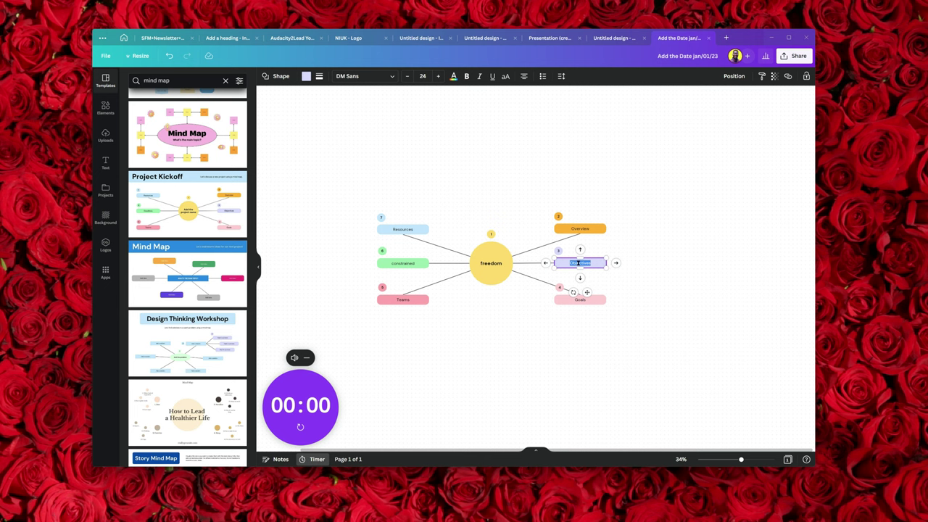
pyautogui.press('BackSpace')
pyautogui.click(404, 264)
pyautogui.click(580, 262)
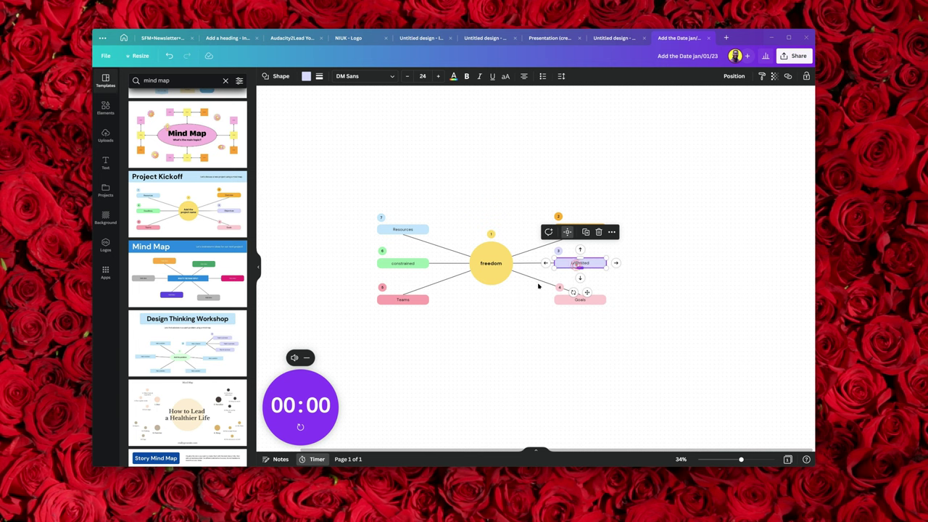
pyautogui.click(539, 286)
pyautogui.click(422, 263)
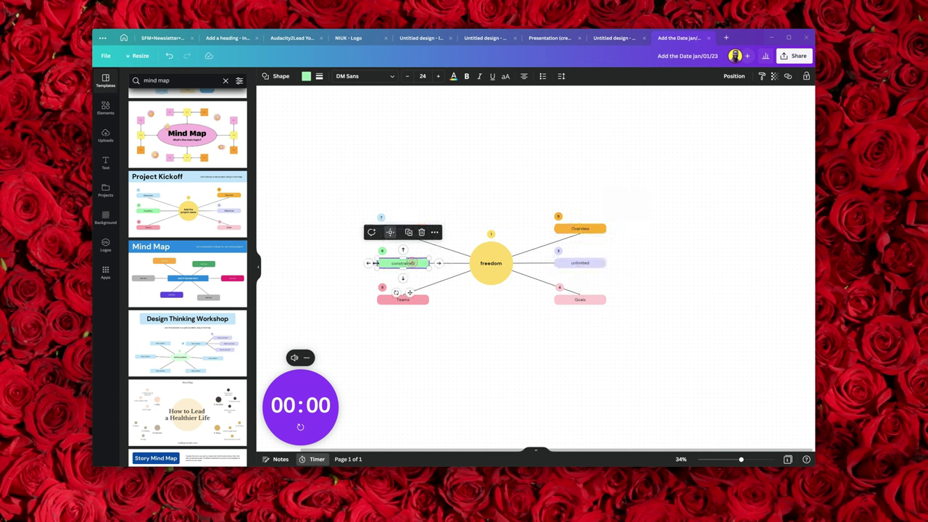
# - Add three child nodes left of 'constrained', typing 'bdmchlbmvh' into one
pyautogui.click(368, 263)
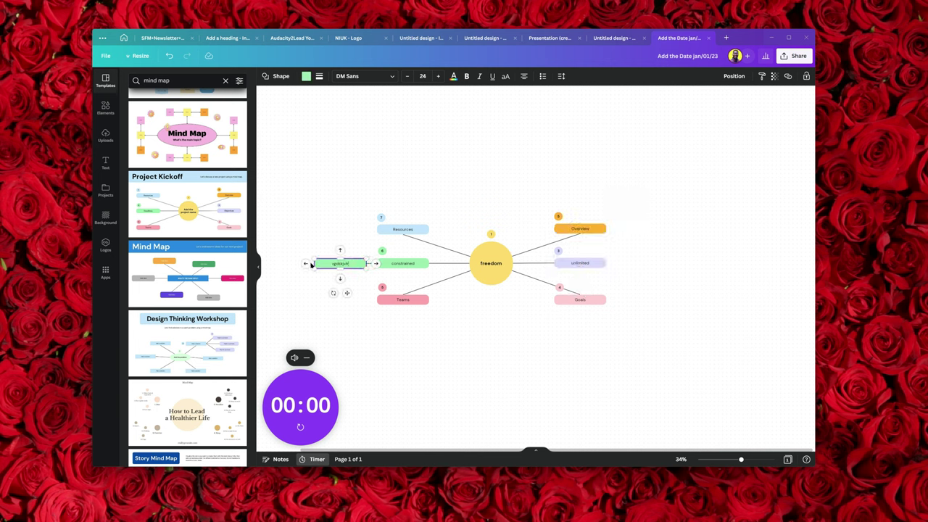
pyautogui.click(340, 279)
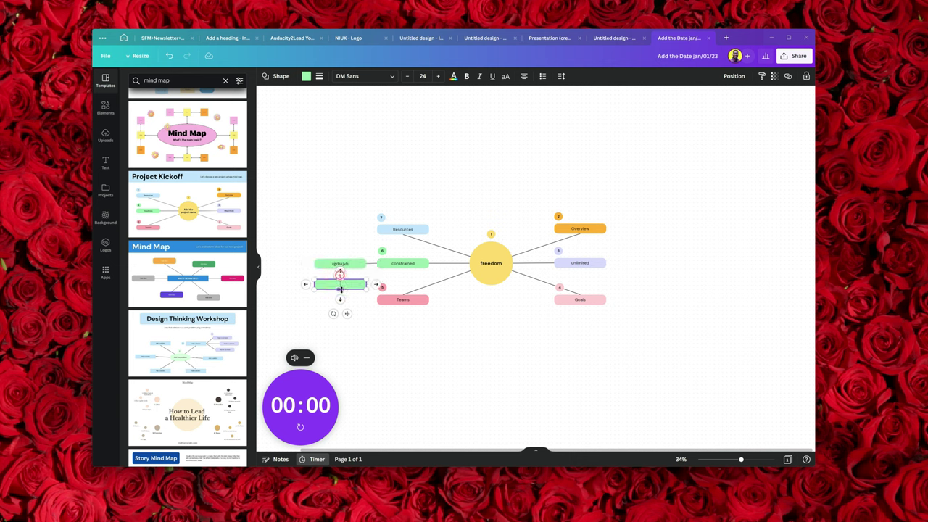
pyautogui.click(338, 264)
pyautogui.click(340, 250)
pyautogui.write('bdmchlbmvh')
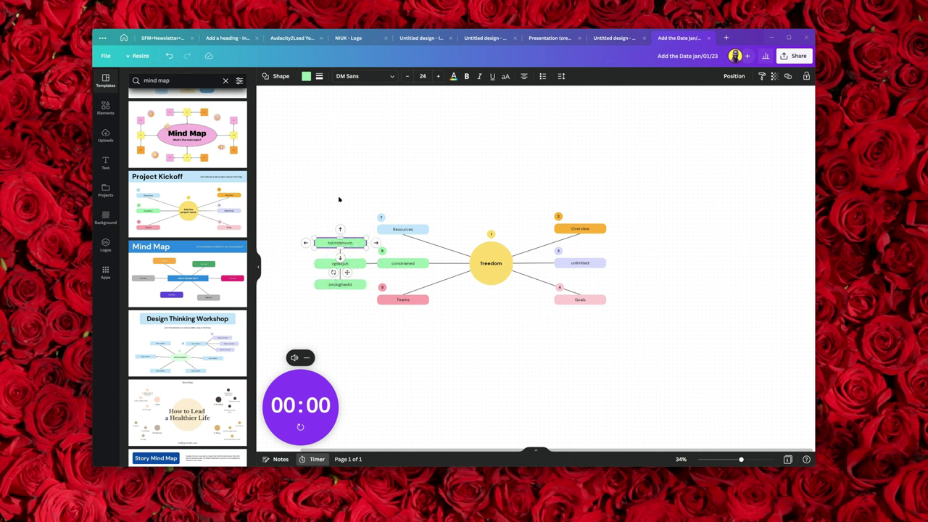
pyautogui.click(338, 199)
pyautogui.keyDown('ctrl'); pyautogui.scroll(5, 342, 279); pyautogui.keyUp('ctrl')
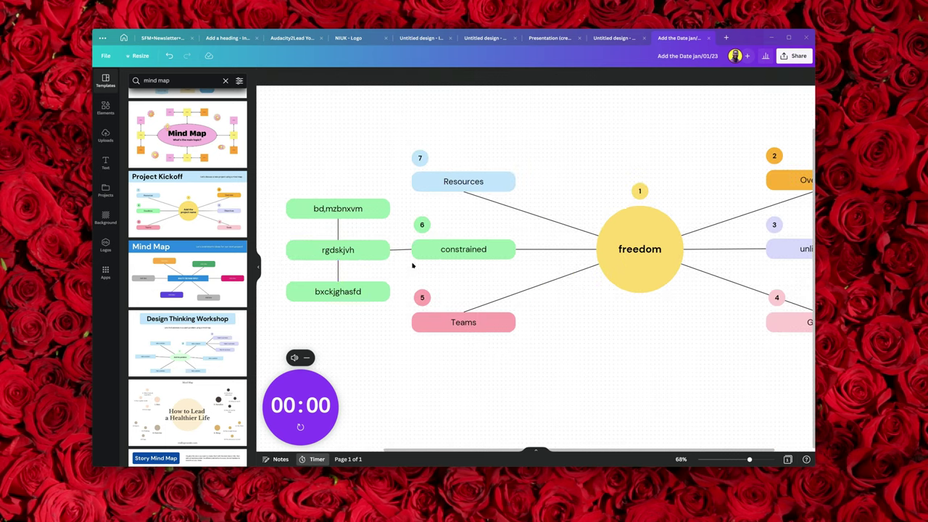
pyautogui.keyDown('ctrl'); pyautogui.scroll(-5, 412, 266); pyautogui.keyUp('ctrl')
# - Delete the Resources and Overview nodes with their connectors, the Teams branch and the 6 badge
pyautogui.click(425, 221)
pyautogui.press('Delete')
pyautogui.click(442, 231)
pyautogui.press('Delete')
pyautogui.click(585, 237)
pyautogui.press('Delete')
pyautogui.click(595, 222)
pyautogui.press('Delete')
pyautogui.click(460, 295)
pyautogui.press('Delete')
pyautogui.click(414, 244)
pyautogui.press('Delete')
# - Add an 'idea' child node below 'constrained' and marquee-select the whole mind map
pyautogui.scroll(1, 426, 260)
pyautogui.scroll(3, 426, 261)
pyautogui.click(429, 256)
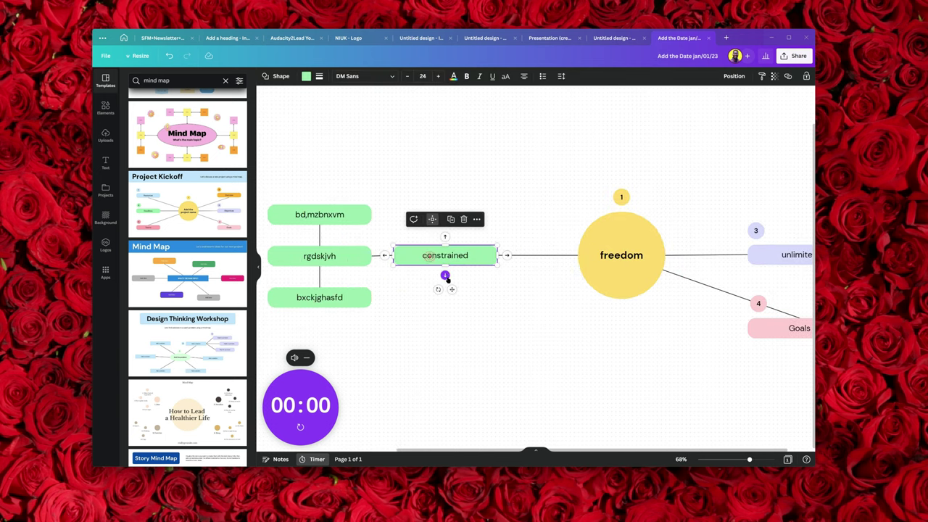
pyautogui.click(443, 273)
pyautogui.moveTo(446, 314); pyautogui.dragTo(454, 427)
pyautogui.write('idea')
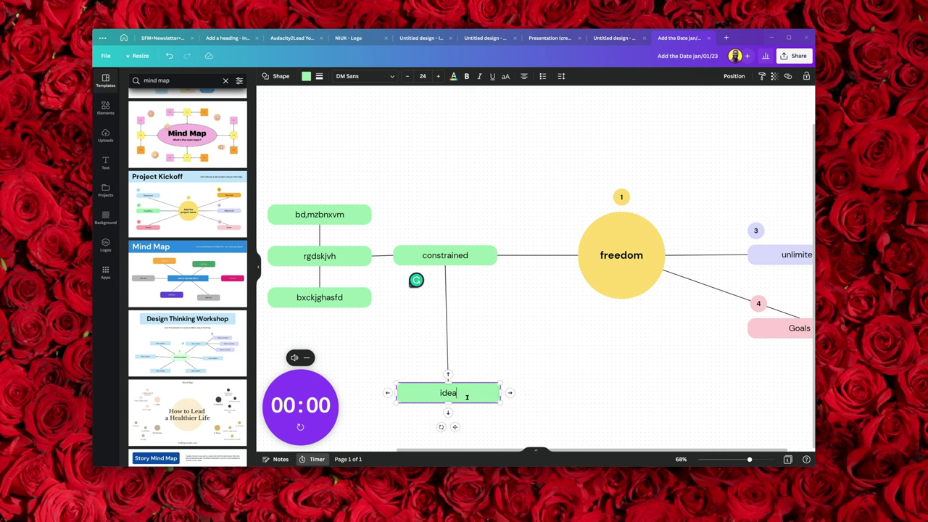
pyautogui.scroll(-4, 519, 308)
pyautogui.moveTo(403, 212); pyautogui.dragTo(674, 351)
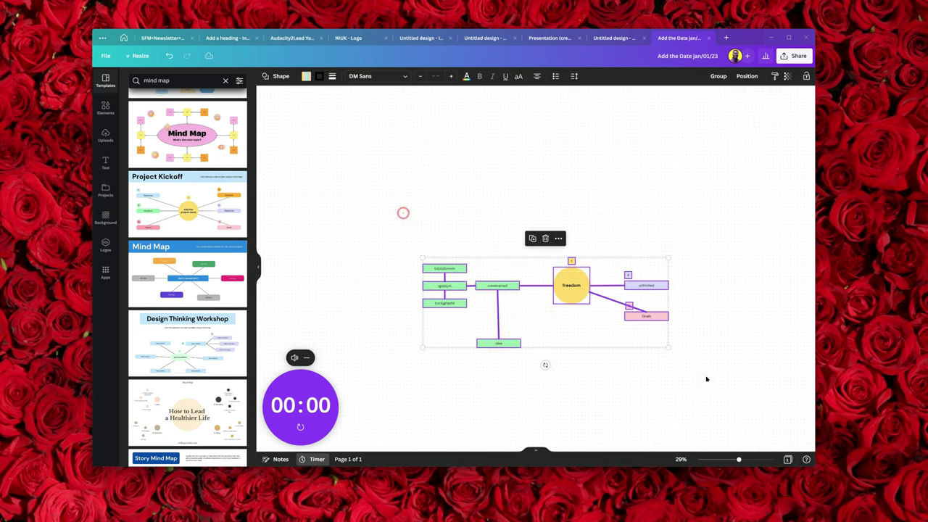
# - Delete the mind map, then enter a collaborator's e-mail in Share and request an invite
pyautogui.press('Delete')
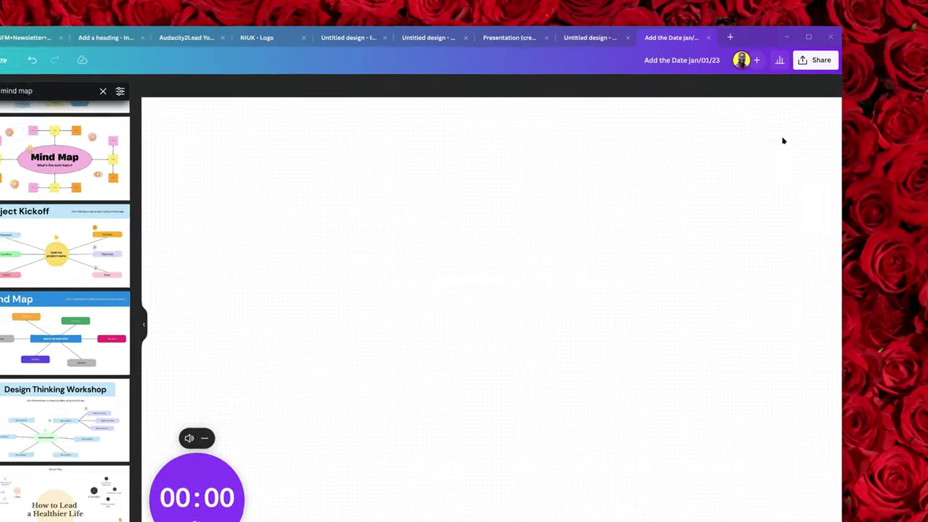
pyautogui.click(778, 70)
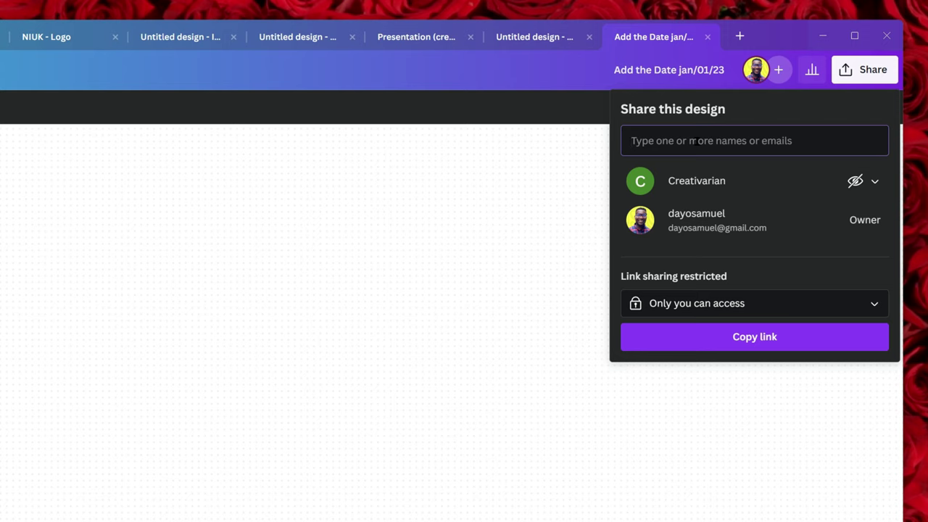
pyautogui.write('someonesemail')
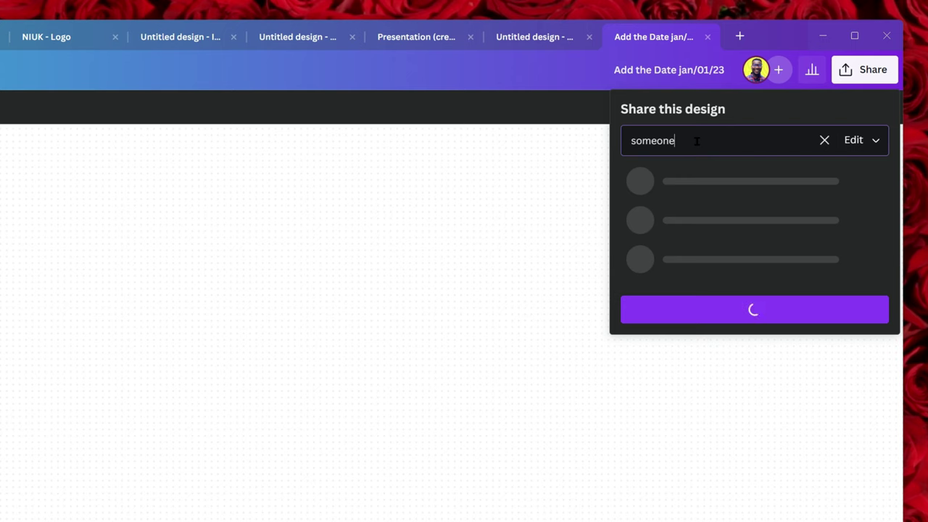
pyautogui.write('@whatev')
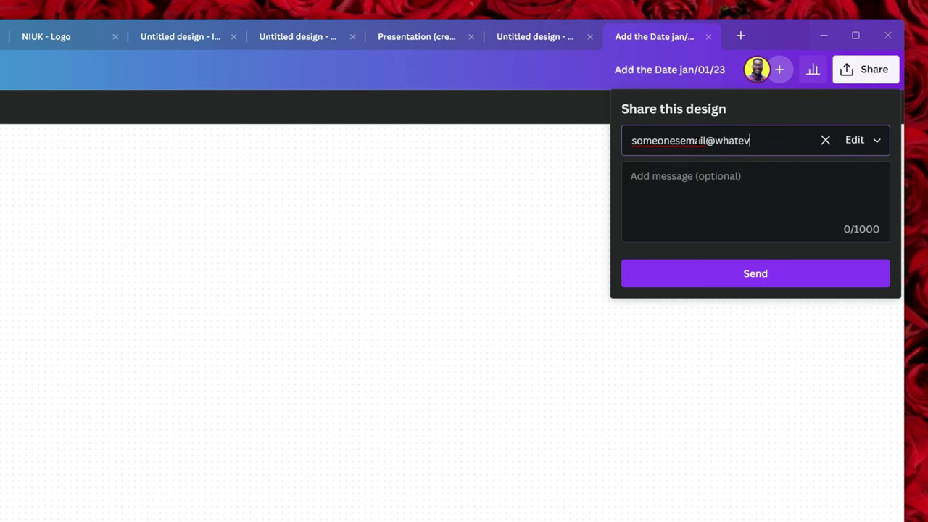
pyautogui.write('er.nl')
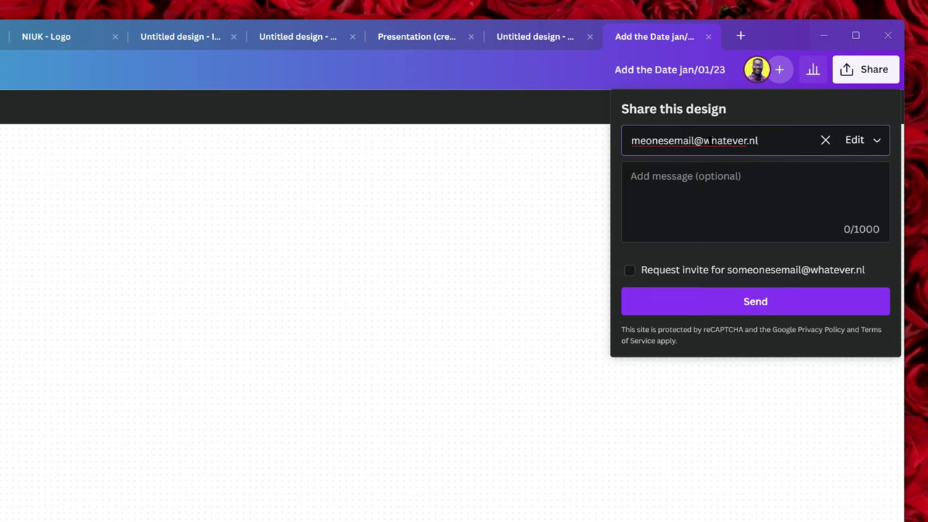
pyautogui.click(737, 180)
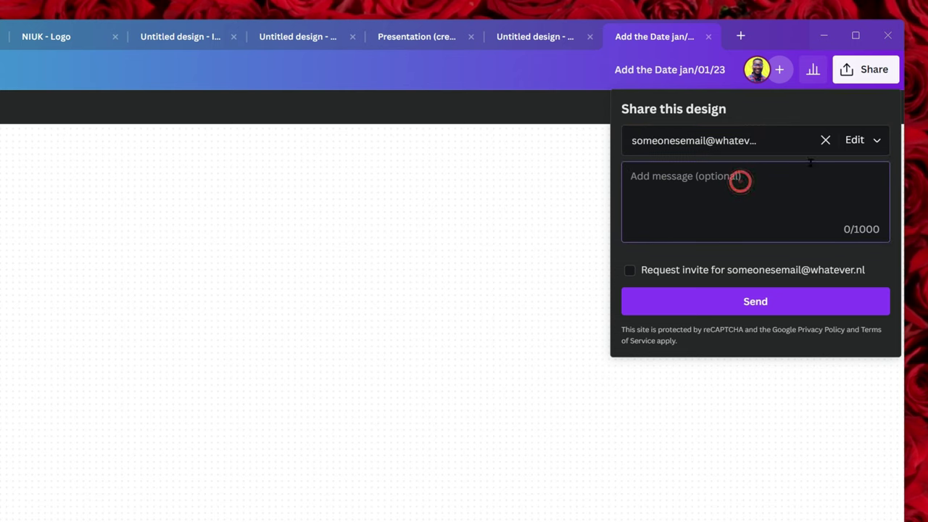
pyautogui.click(876, 140)
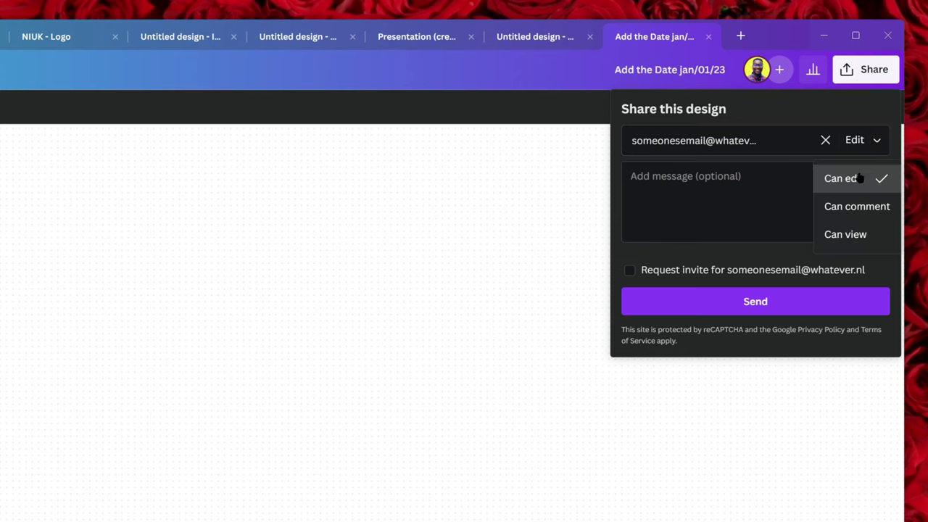
pyautogui.press('Escape')
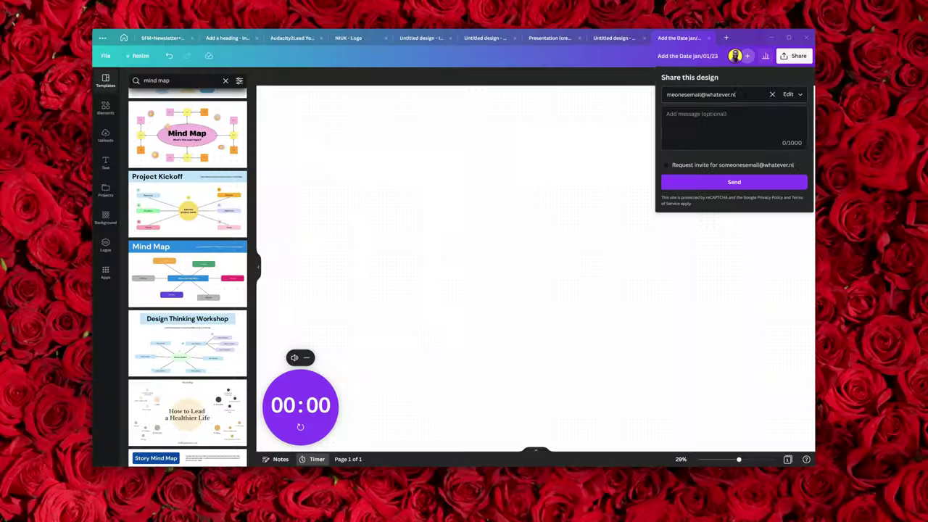
pyautogui.click(729, 185)
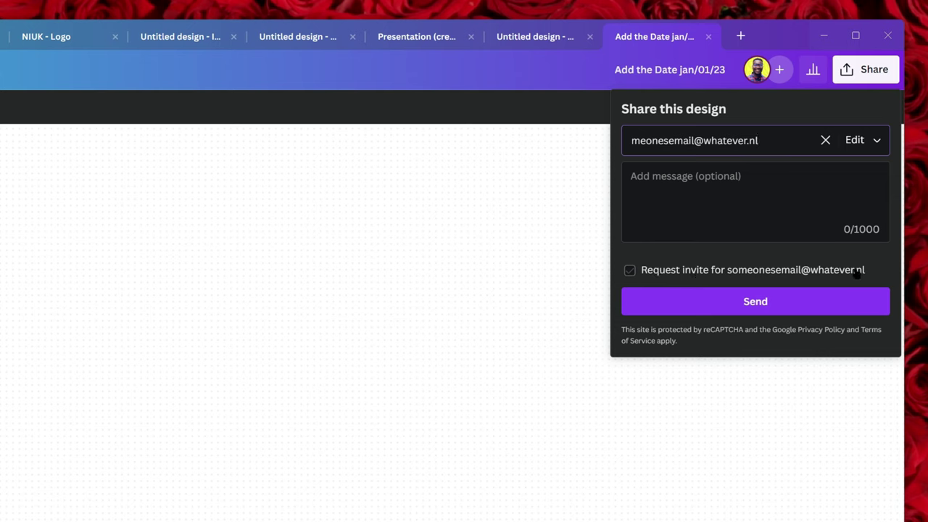
pyautogui.click(629, 271)
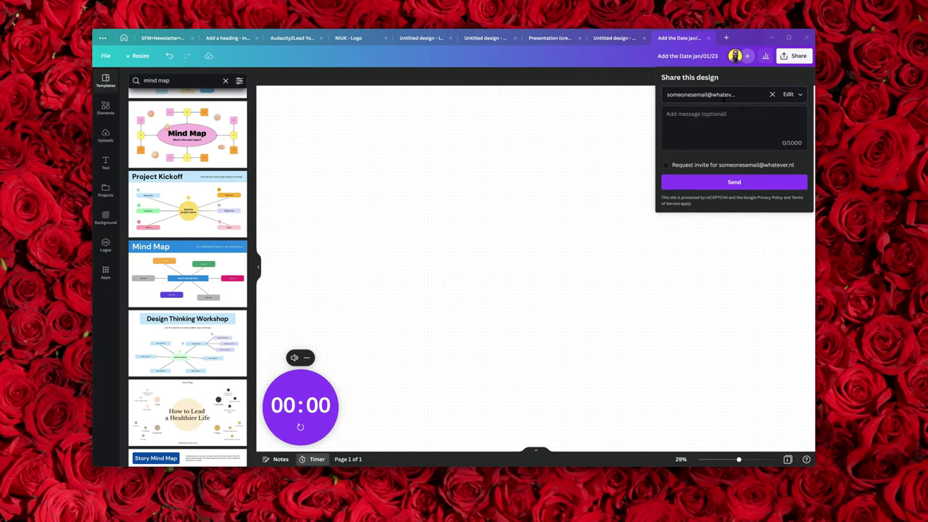
# - Switch the invitee through Can comment and Can view, settle on Can edit, and close the panel
pyautogui.click(796, 94)
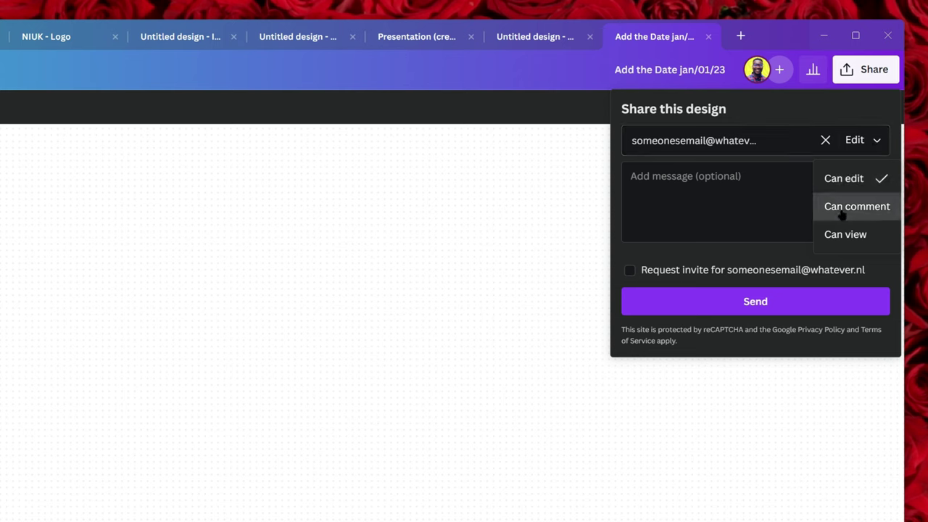
pyautogui.click(842, 210)
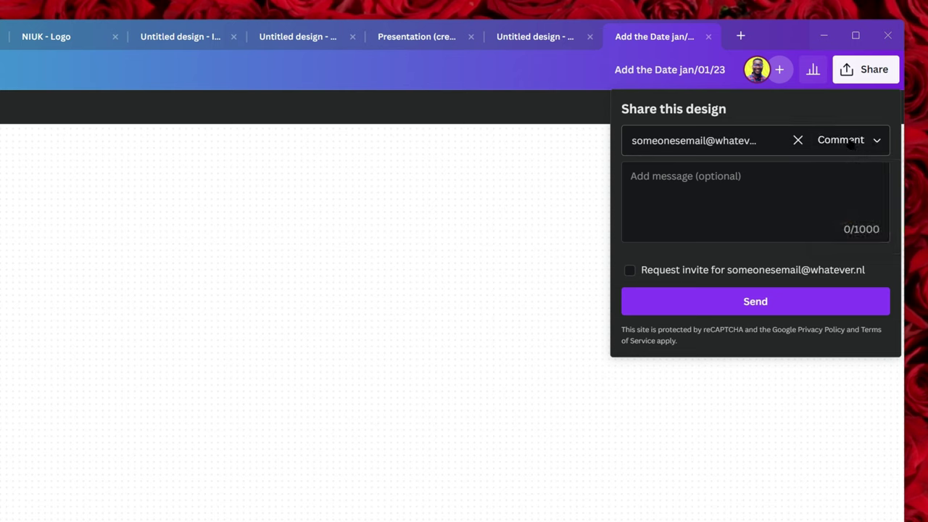
pyautogui.click(854, 142)
pyautogui.click(839, 234)
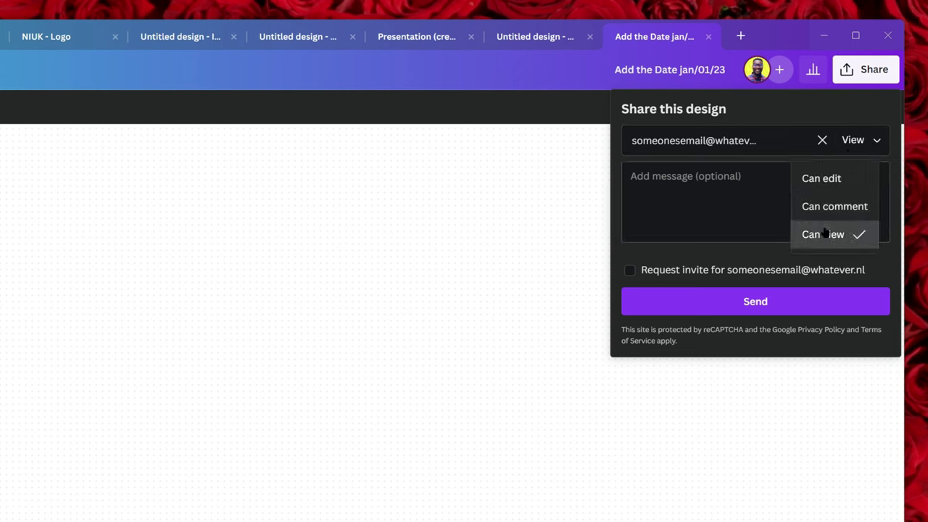
pyautogui.click(857, 206)
pyautogui.click(848, 140)
pyautogui.click(833, 179)
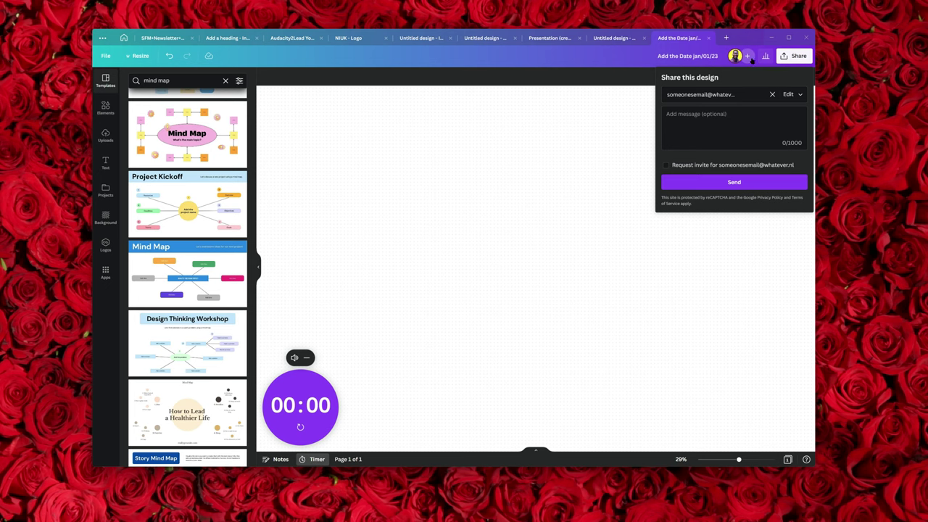
pyautogui.click(787, 71)
# - Set the link to 'Anyone with the link', trying Can view and Can comment before Can edit
pyautogui.click(792, 57)
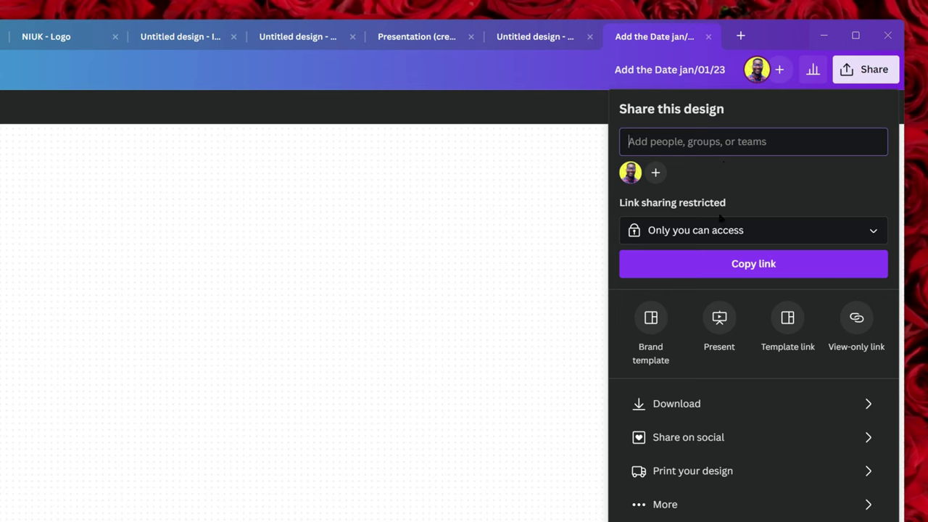
pyautogui.click(706, 234)
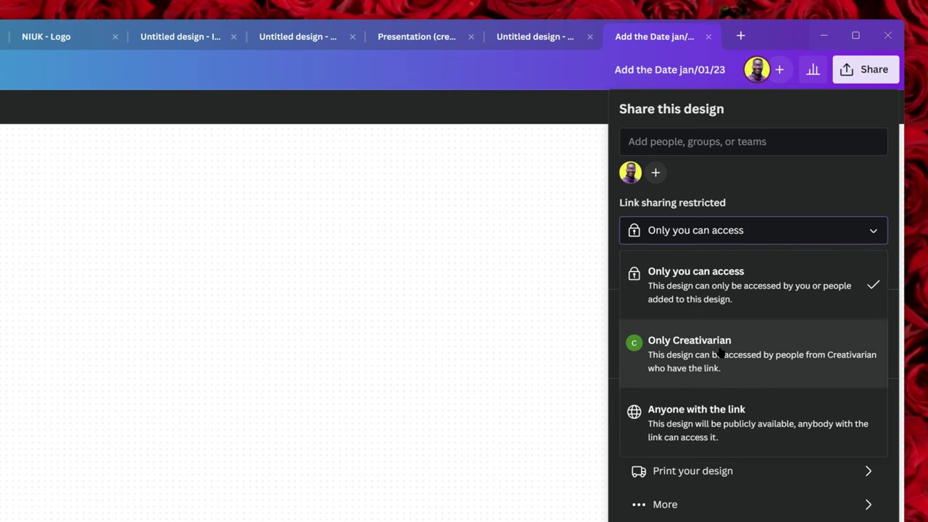
pyautogui.click(676, 426)
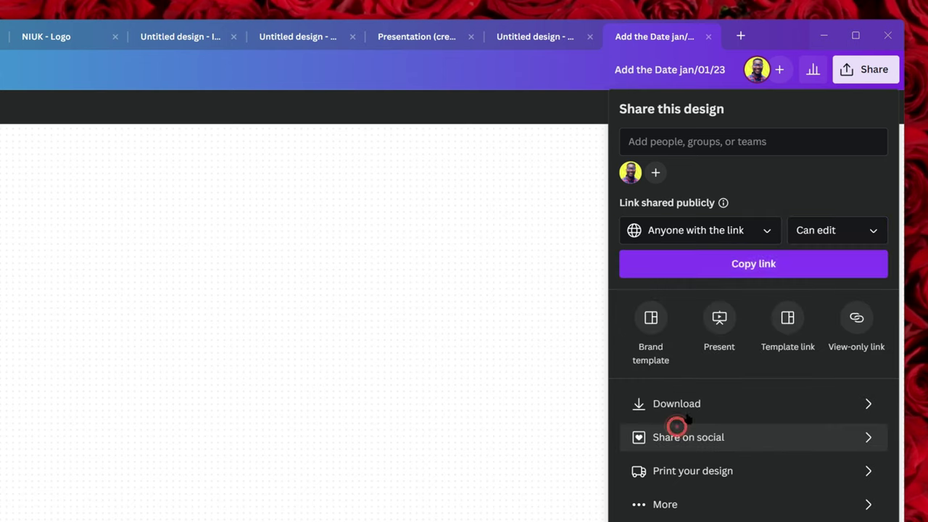
pyautogui.click(841, 230)
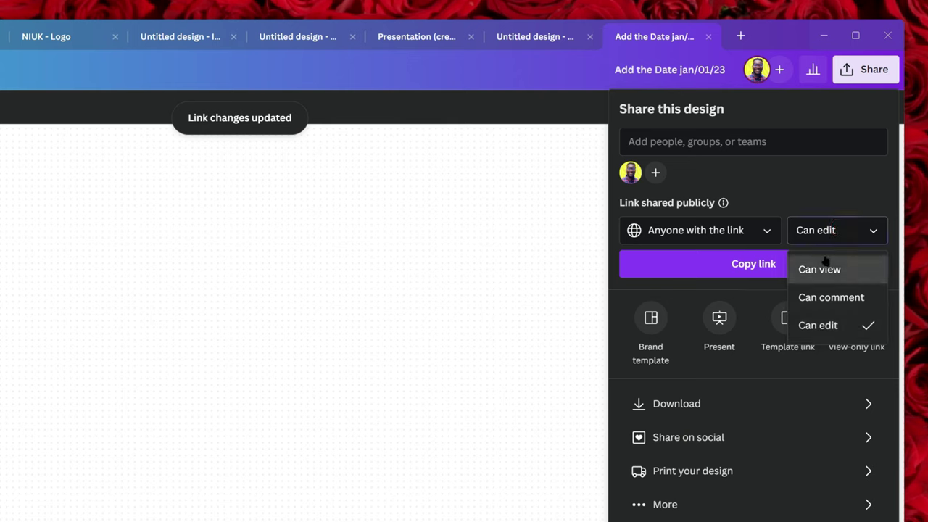
pyautogui.click(823, 268)
pyautogui.click(840, 230)
pyautogui.click(828, 296)
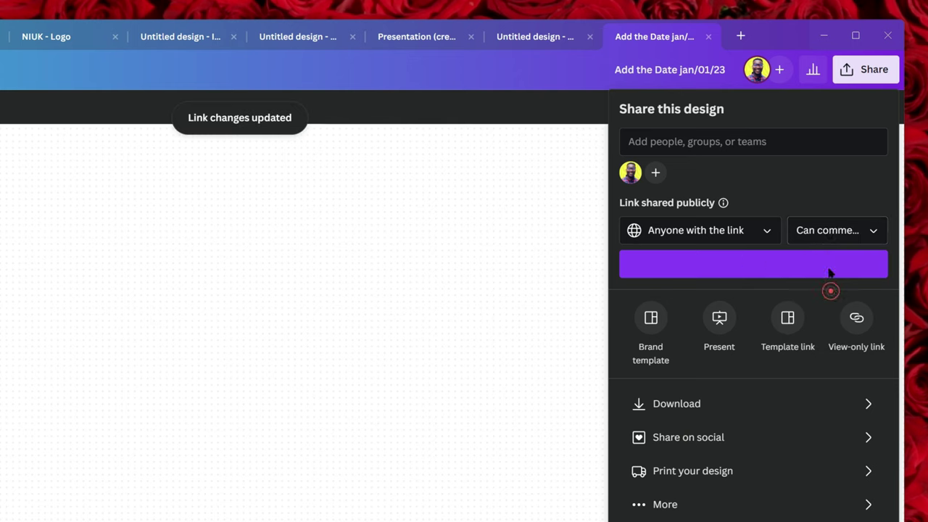
pyautogui.click(828, 229)
pyautogui.click(817, 325)
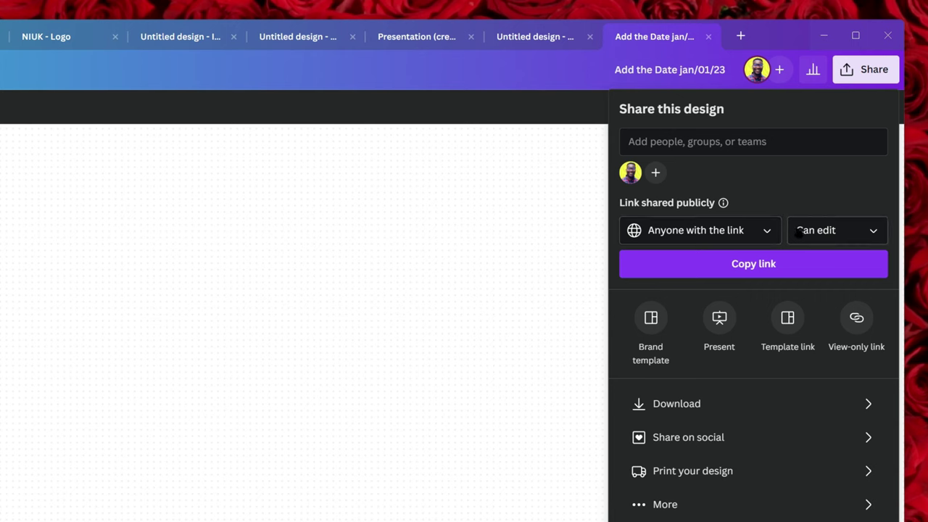
# - Copy the design's template link to the clipboard
pyautogui.click(788, 322)
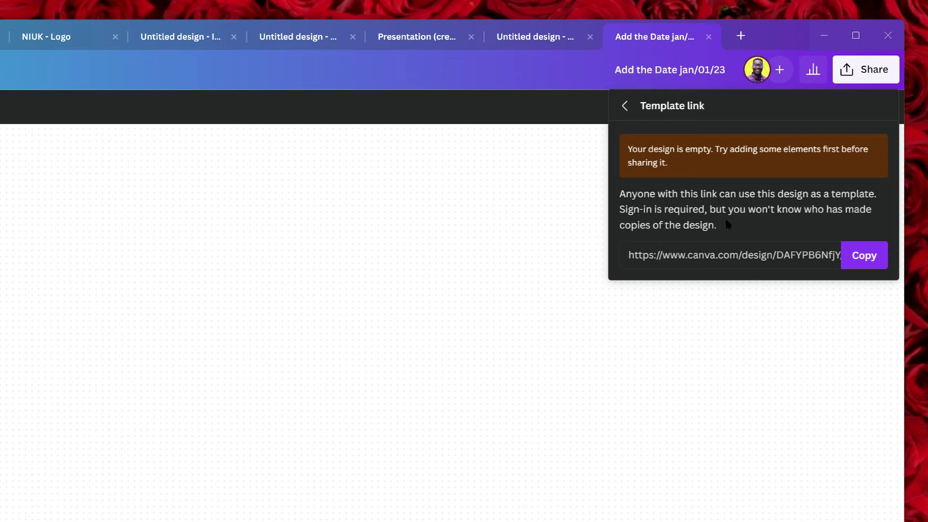
pyautogui.click(865, 258)
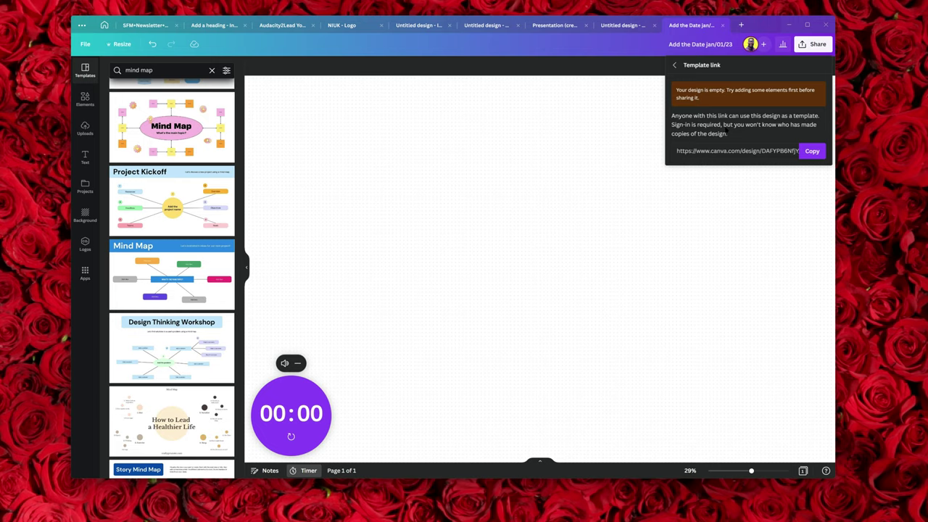
pyautogui.click(674, 64)
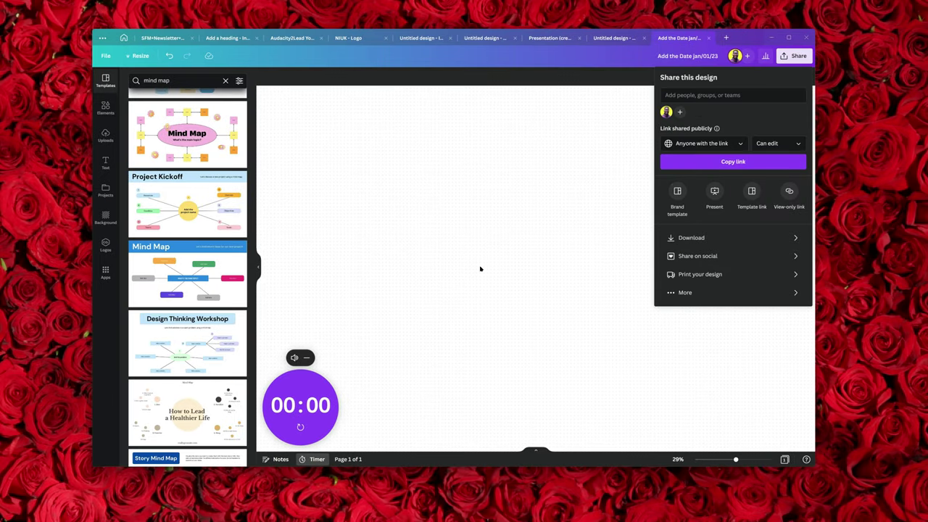
# - Browse the Brand template destination folders in Your projects without choosing one
pyautogui.click(677, 192)
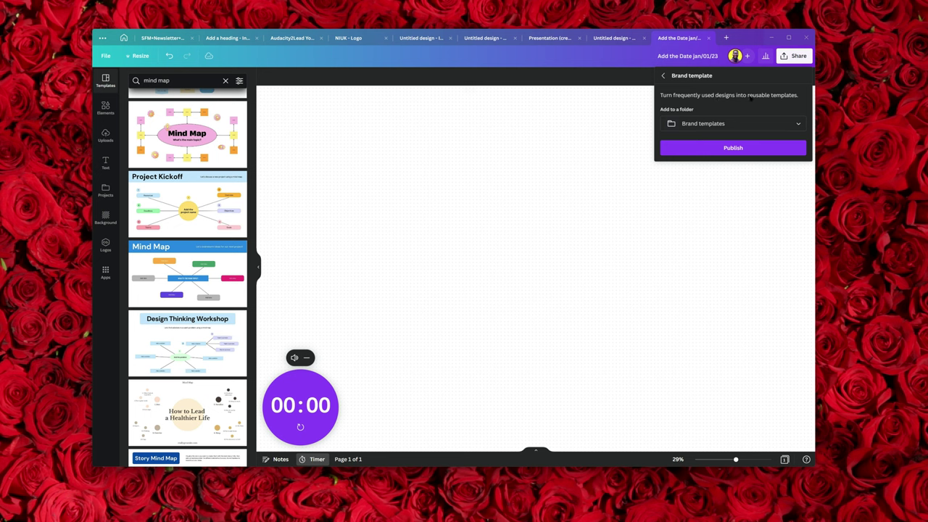
pyautogui.click(704, 124)
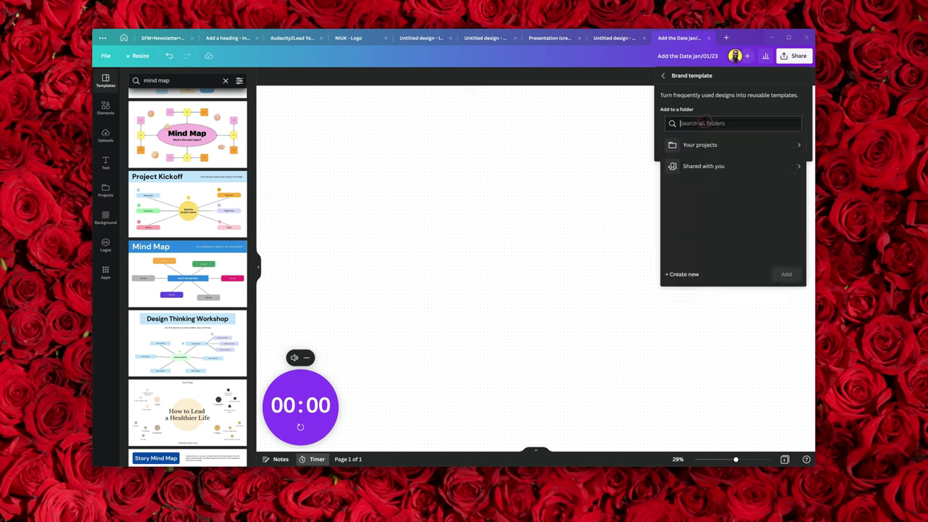
pyautogui.click(705, 145)
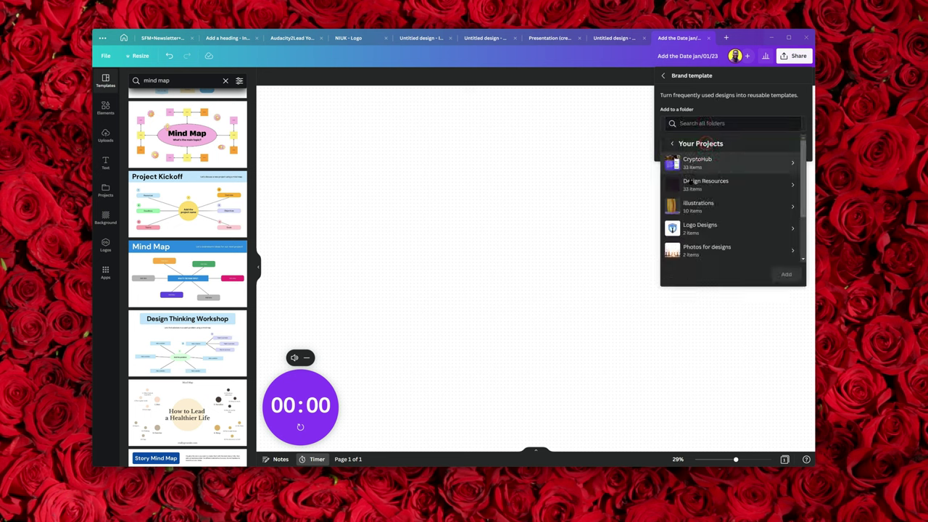
pyautogui.scroll(-2, 685, 160)
pyautogui.scroll(2, 683, 147)
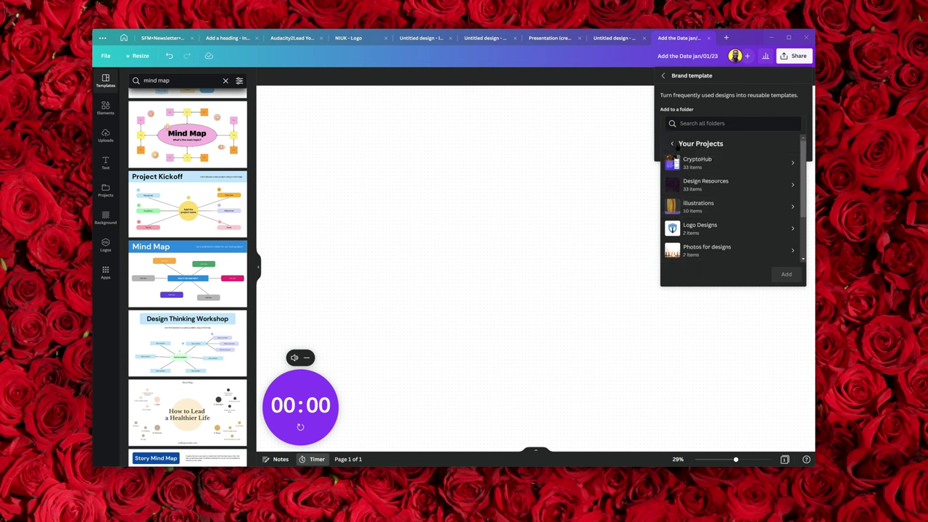
pyautogui.click(672, 143)
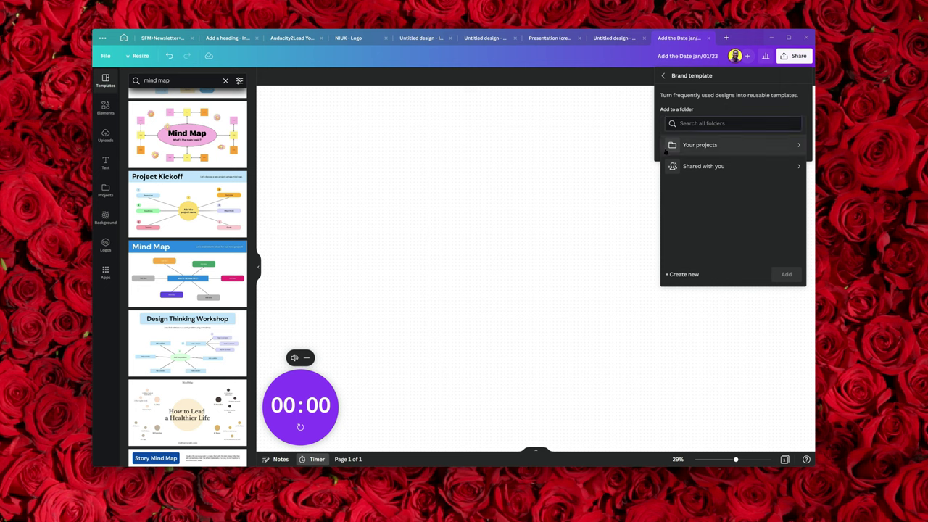
pyautogui.click(733, 145)
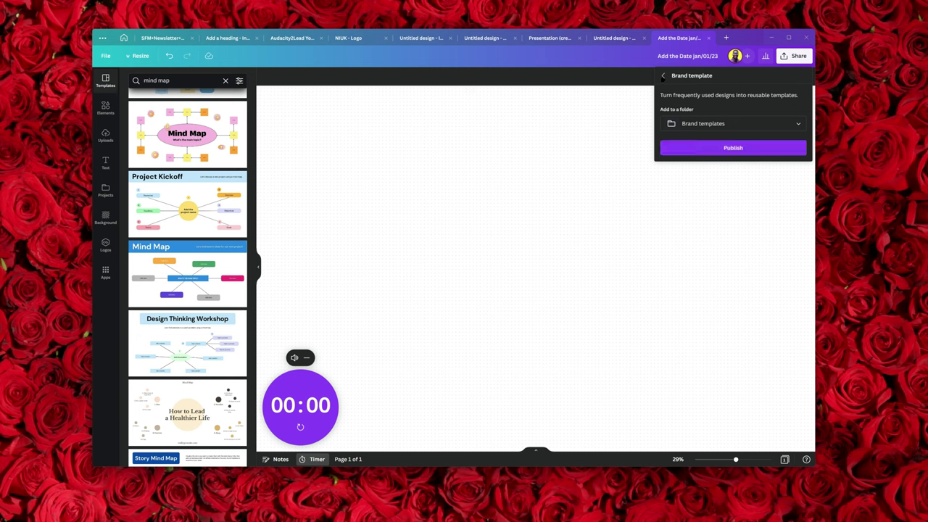
pyautogui.click(662, 76)
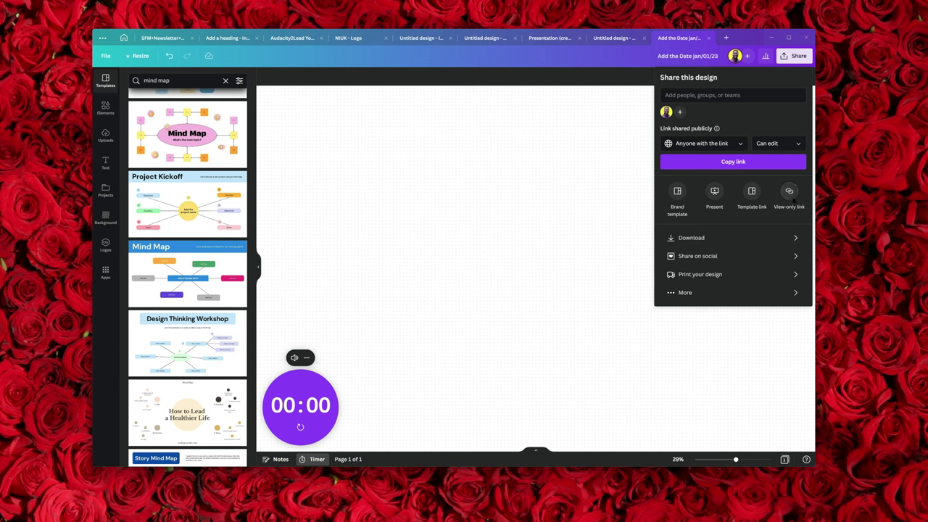
# - Make the public link Can view, check Download settings, then switch to the running-shoes video design
pyautogui.click(777, 143)
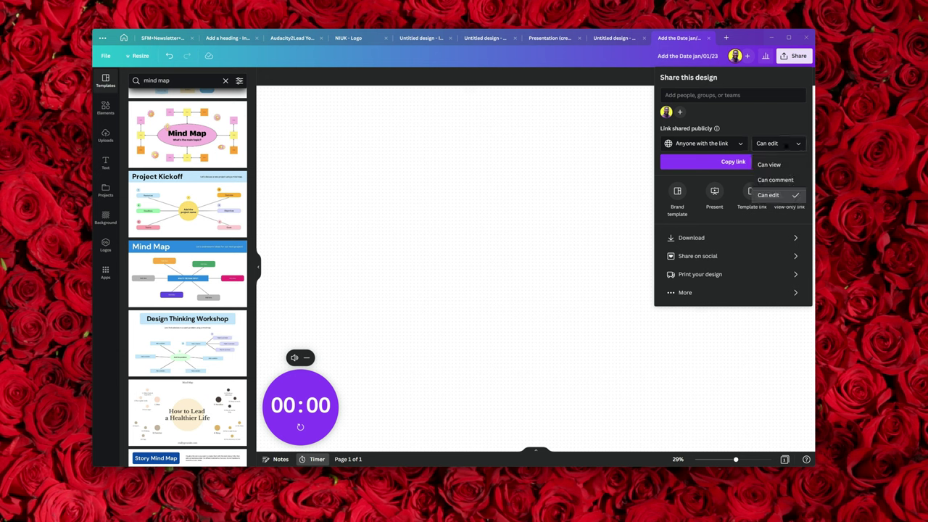
pyautogui.click(769, 163)
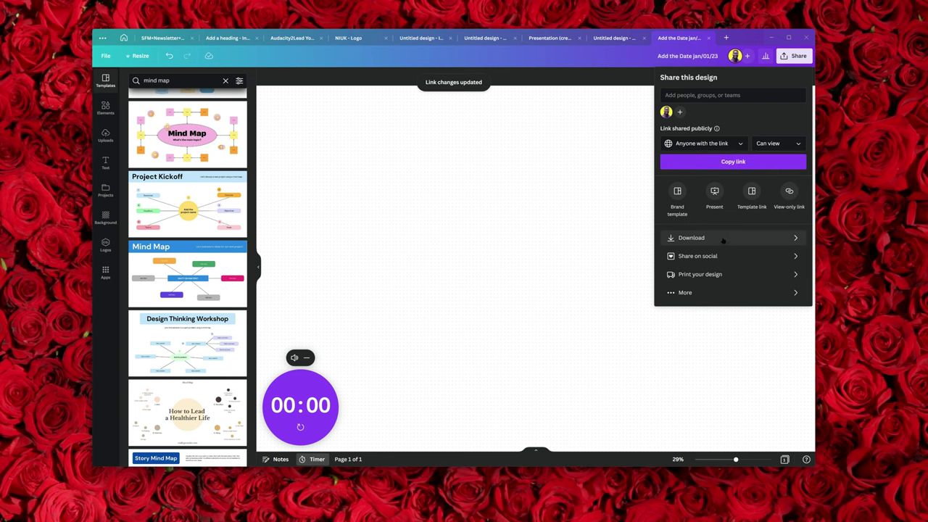
pyautogui.click(693, 238)
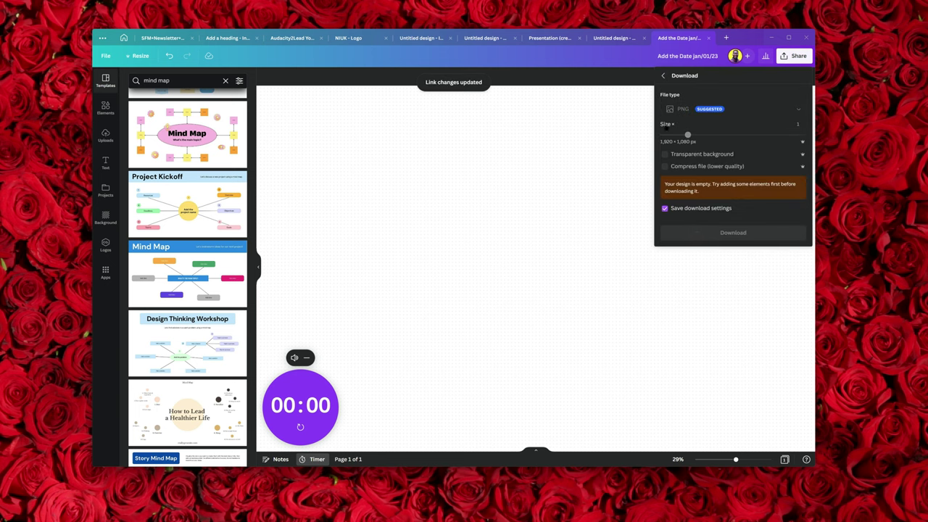
pyautogui.click(661, 77)
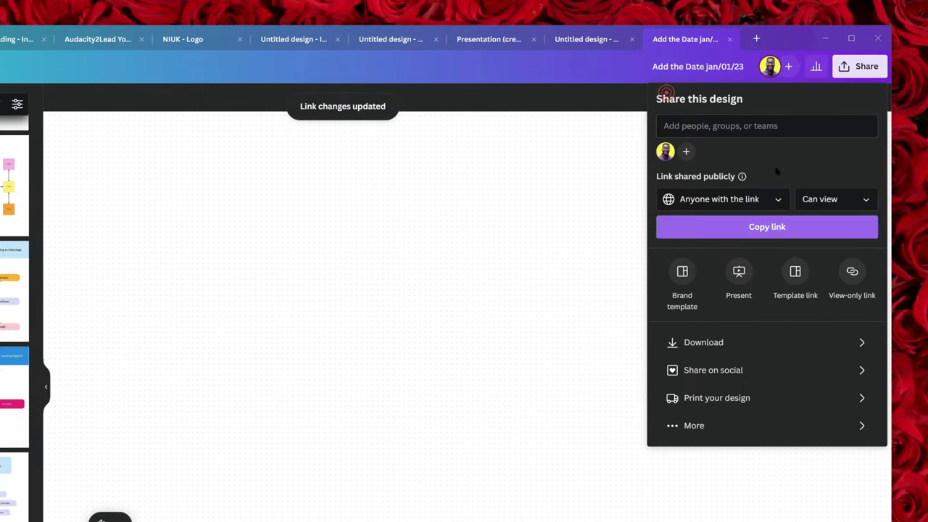
pyautogui.click(856, 69)
pyautogui.click(855, 69)
pyautogui.click(713, 345)
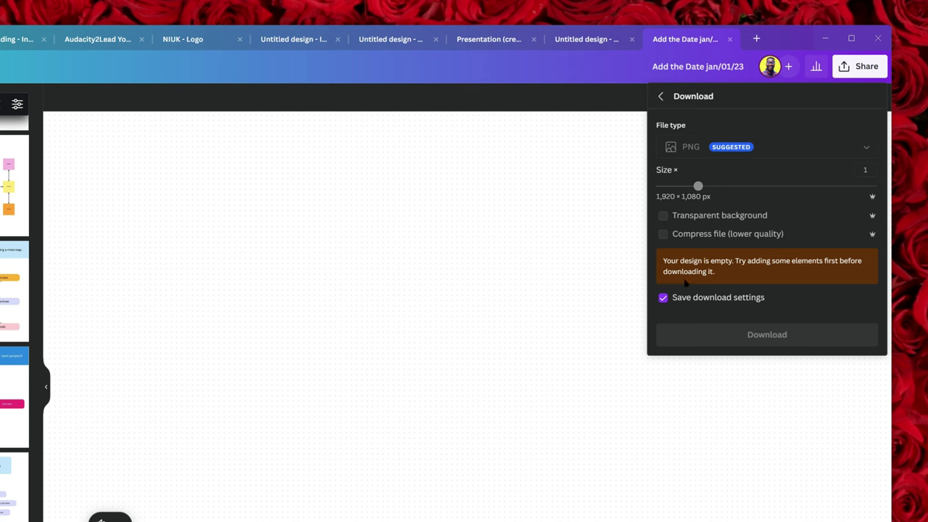
pyautogui.click(579, 40)
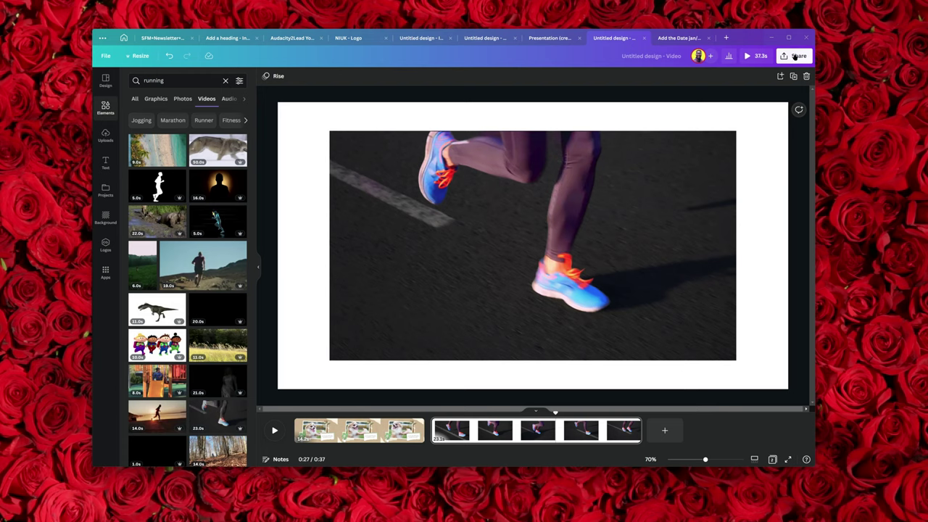
# - Keep MP4 Video as the video's download file type, then show the Share on social platforms
pyautogui.click(860, 66)
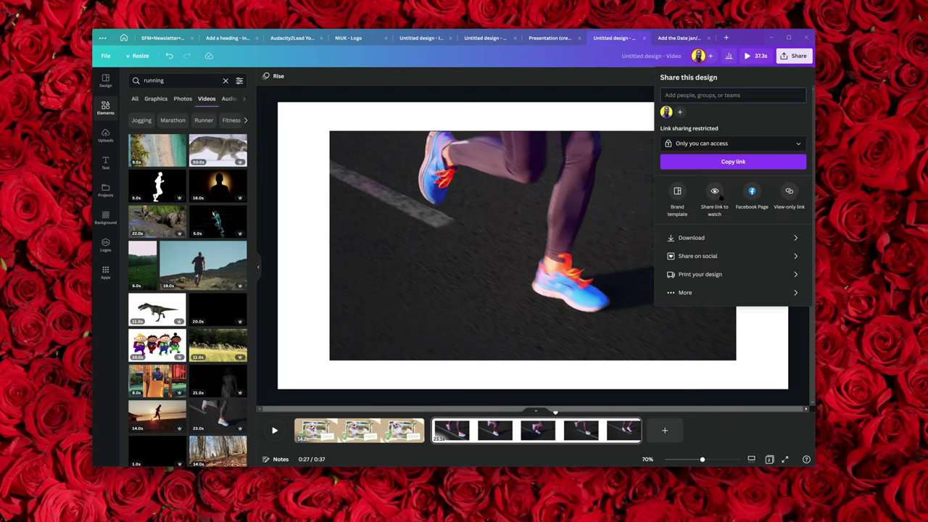
pyautogui.click(693, 239)
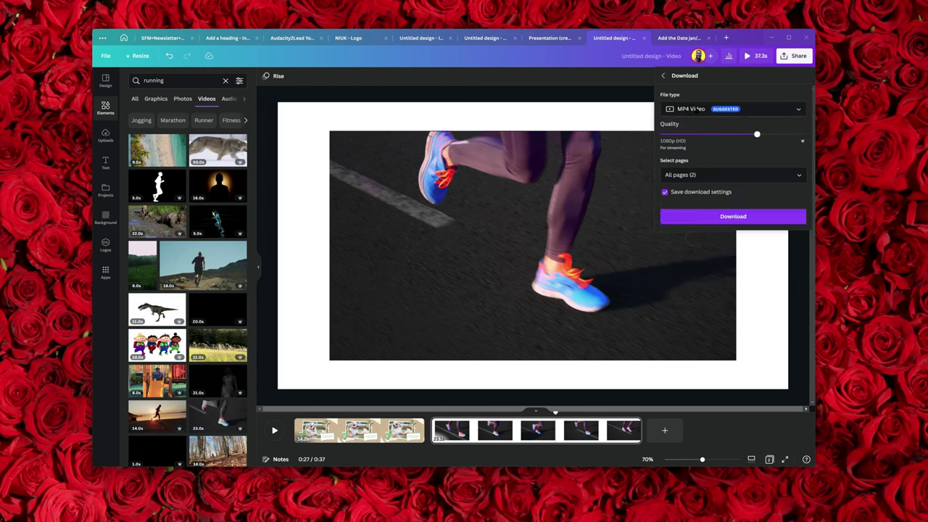
pyautogui.click(694, 109)
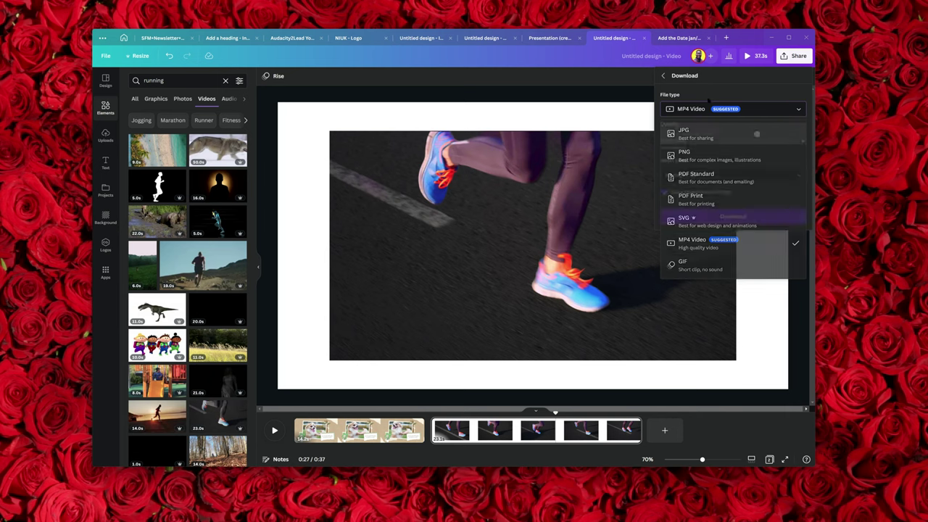
pyautogui.click(708, 105)
pyautogui.click(707, 105)
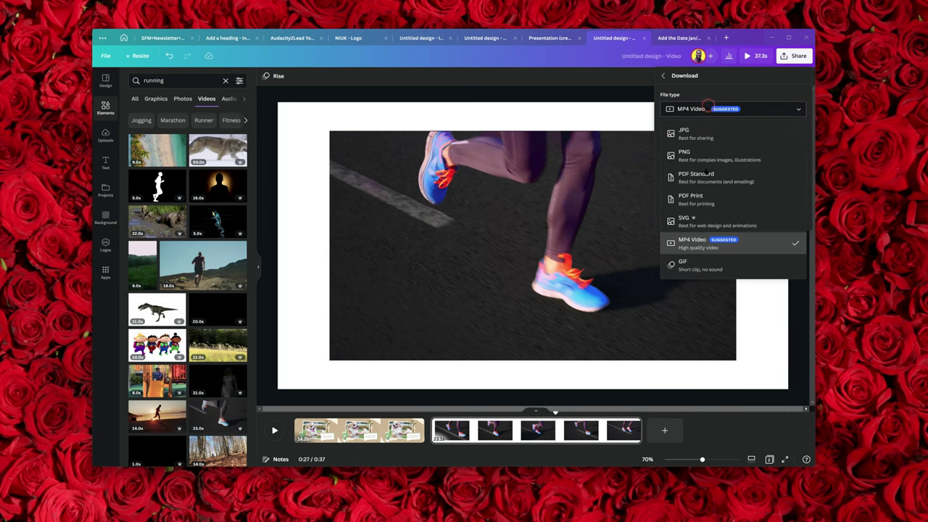
pyautogui.click(708, 106)
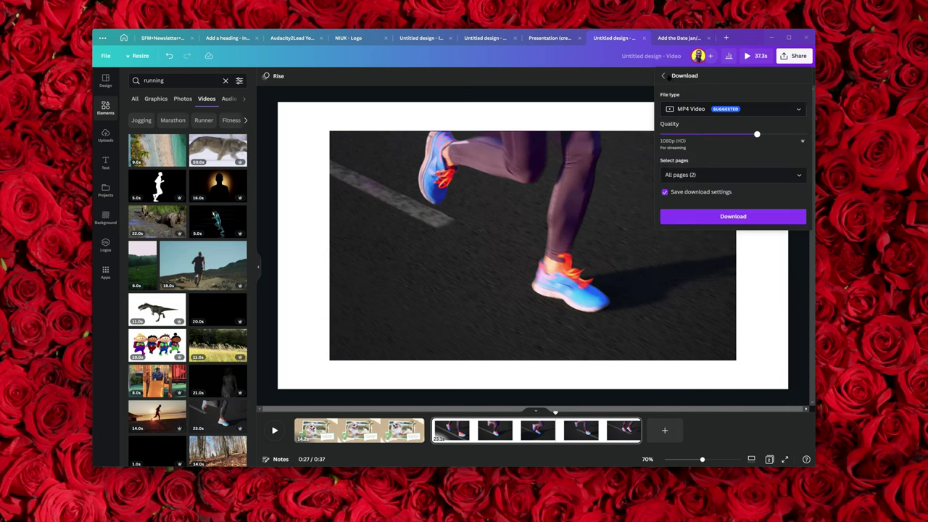
pyautogui.click(663, 75)
pyautogui.click(697, 255)
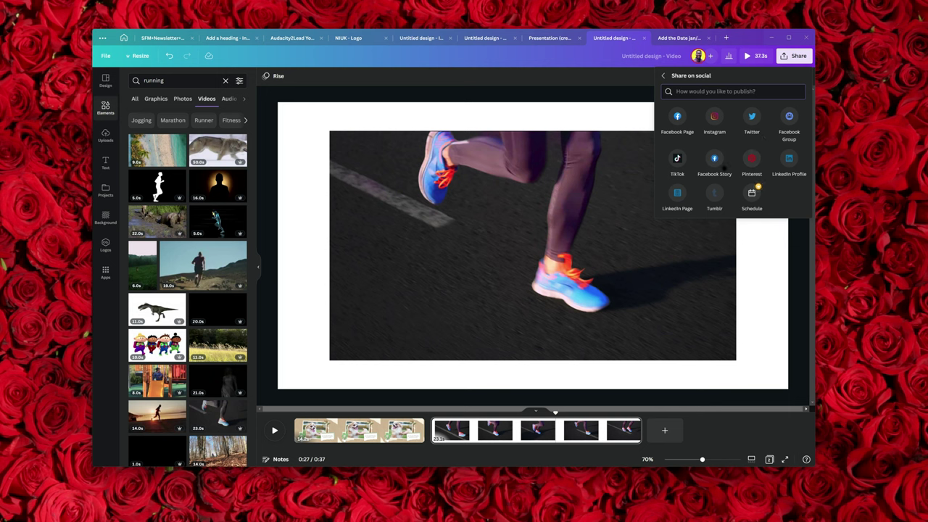
# - Preview scheduling a January 21 post and its channel choices, closing the form unsaved
pyautogui.click(758, 188)
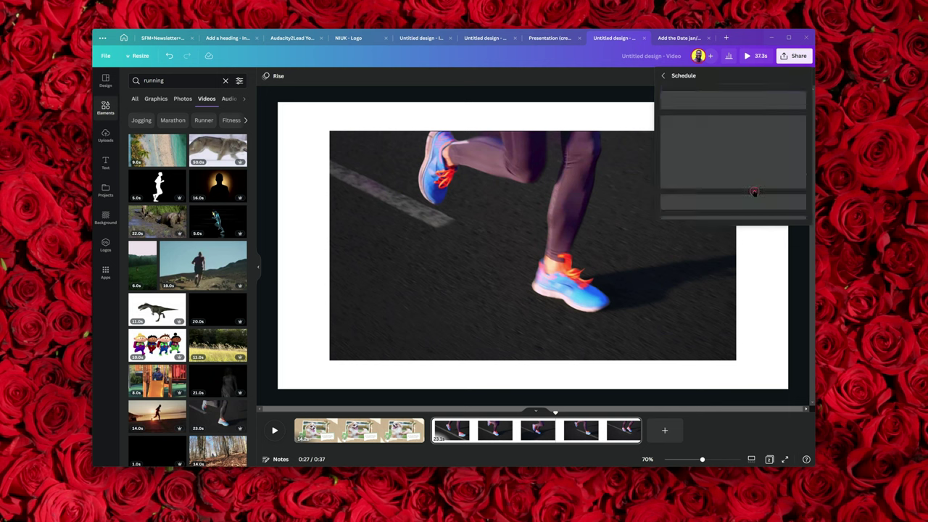
pyautogui.click(770, 175)
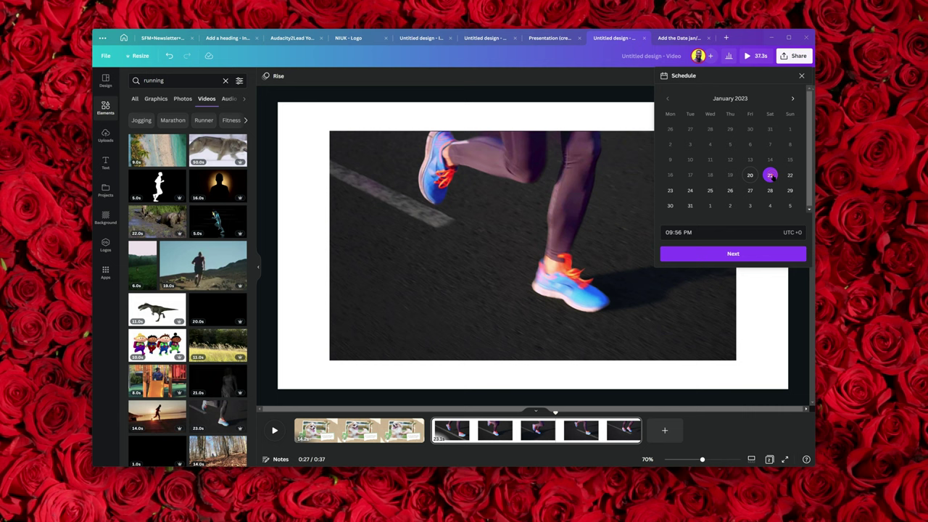
pyautogui.click(731, 255)
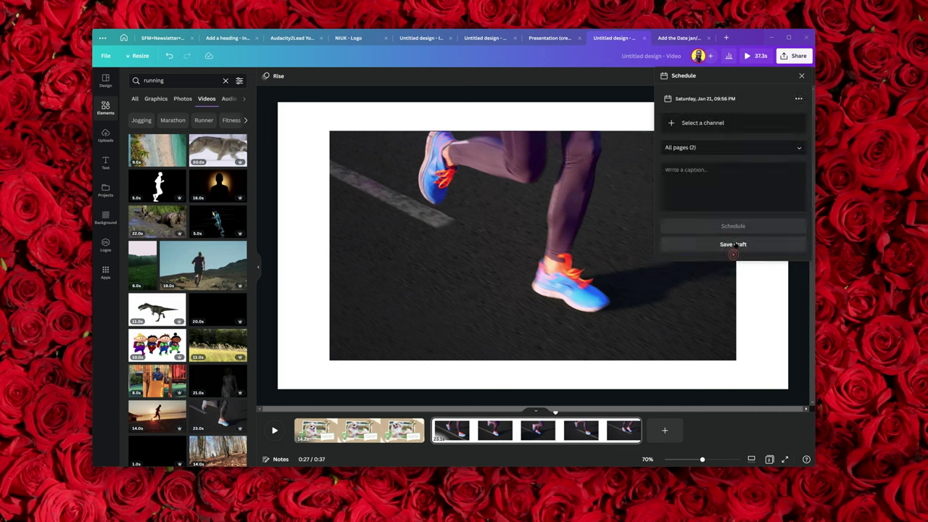
pyautogui.click(702, 123)
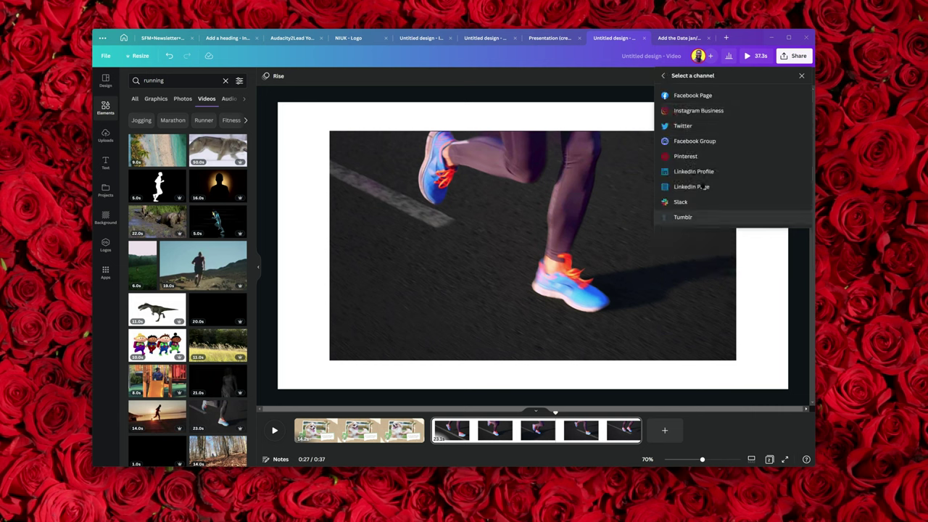
pyautogui.click(663, 76)
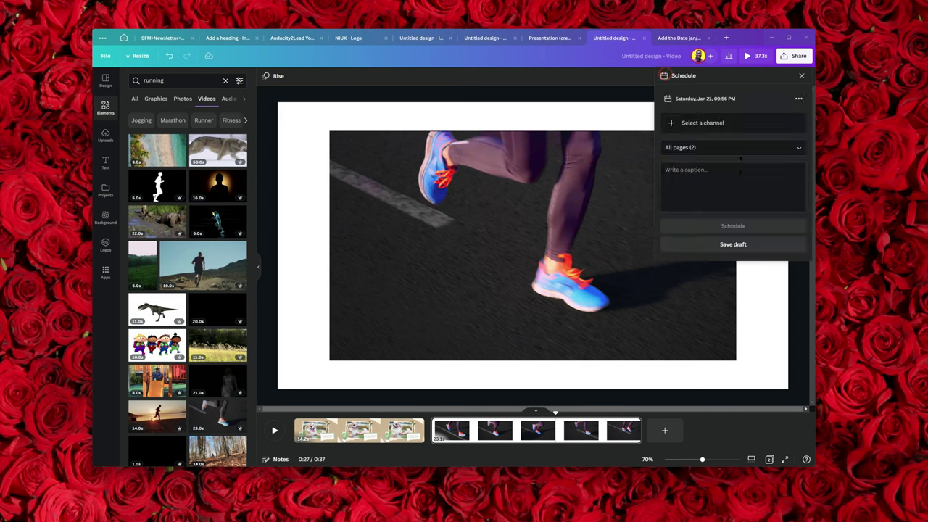
pyautogui.click(801, 77)
pyautogui.click(794, 56)
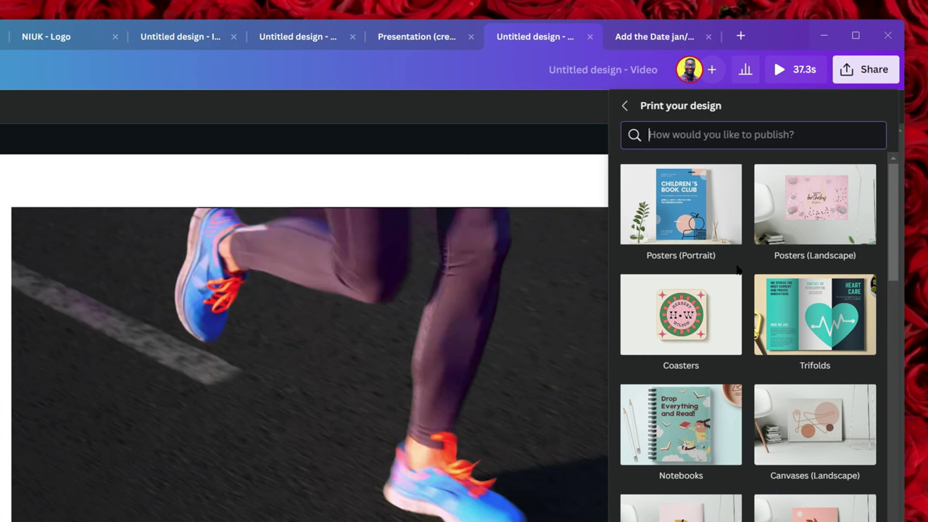
# - Look over the print products and the Photo books (Landscape) option, then dismiss it
pyautogui.scroll(-3, 797, 441)
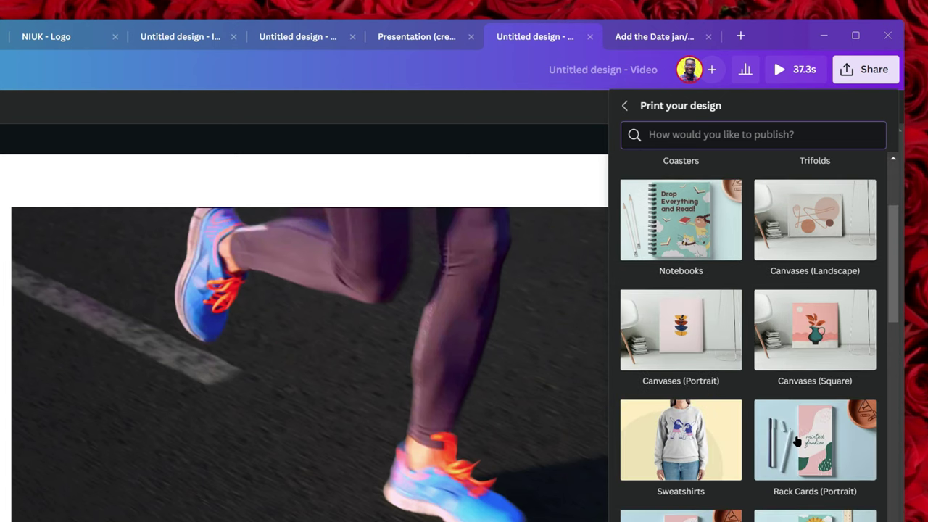
pyautogui.scroll(-3, 796, 441)
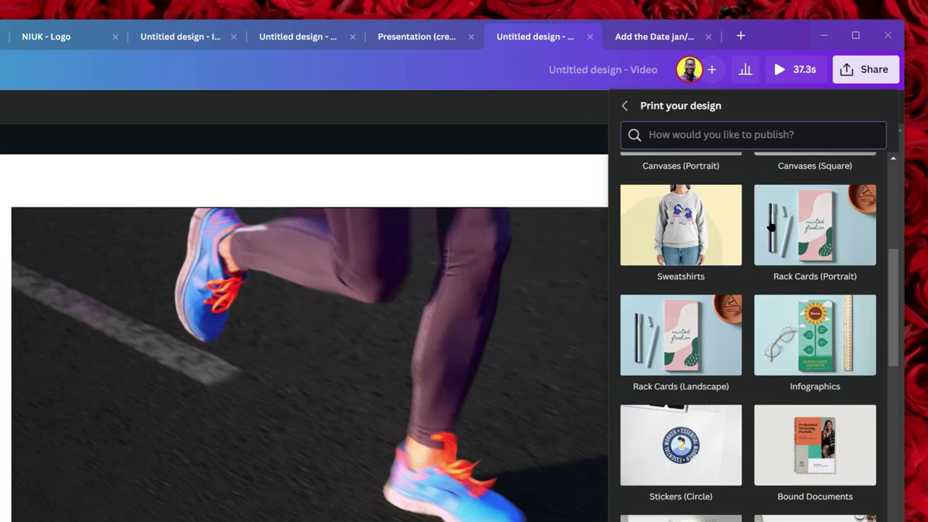
pyautogui.scroll(-5, 770, 227)
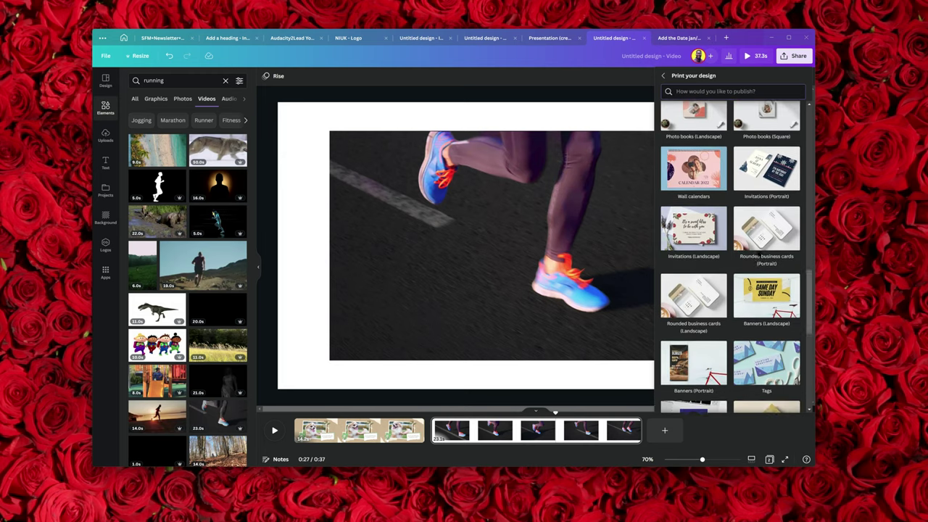
pyautogui.scroll(-5, 760, 255)
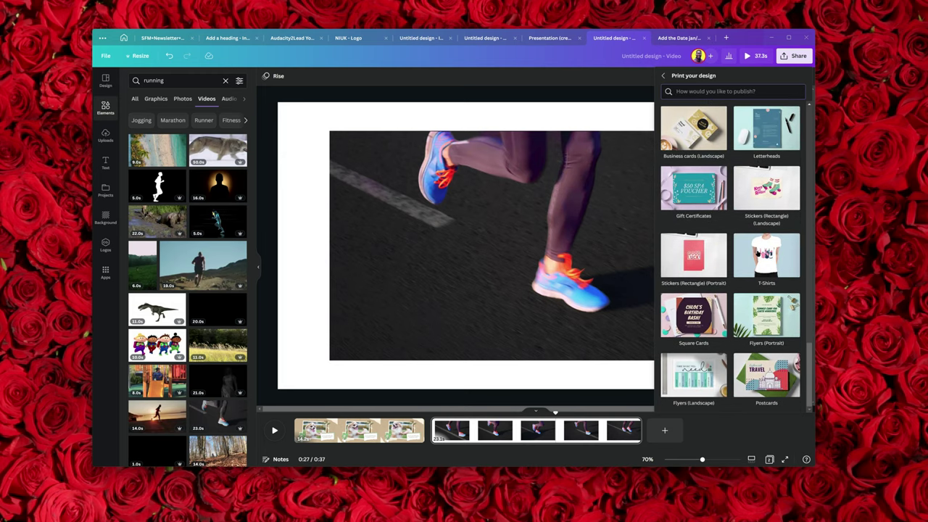
pyautogui.scroll(5, 743, 262)
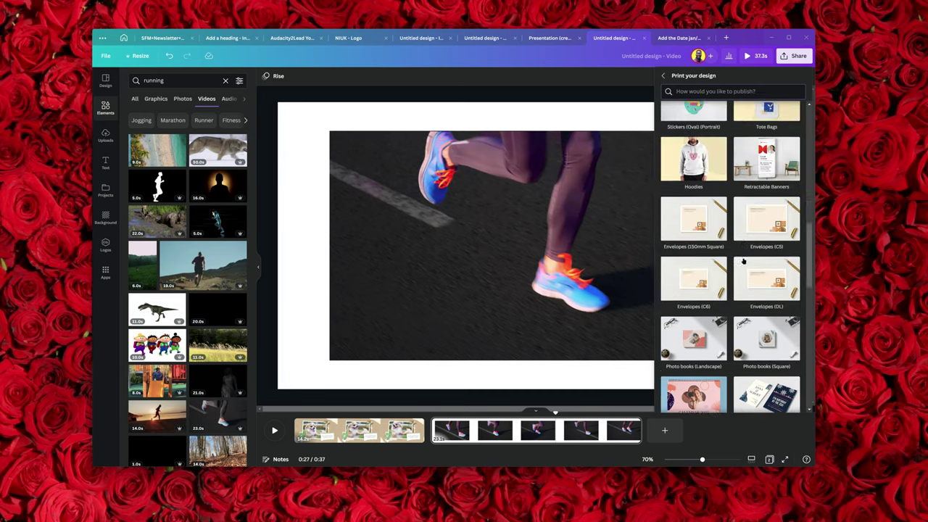
pyautogui.click(697, 223)
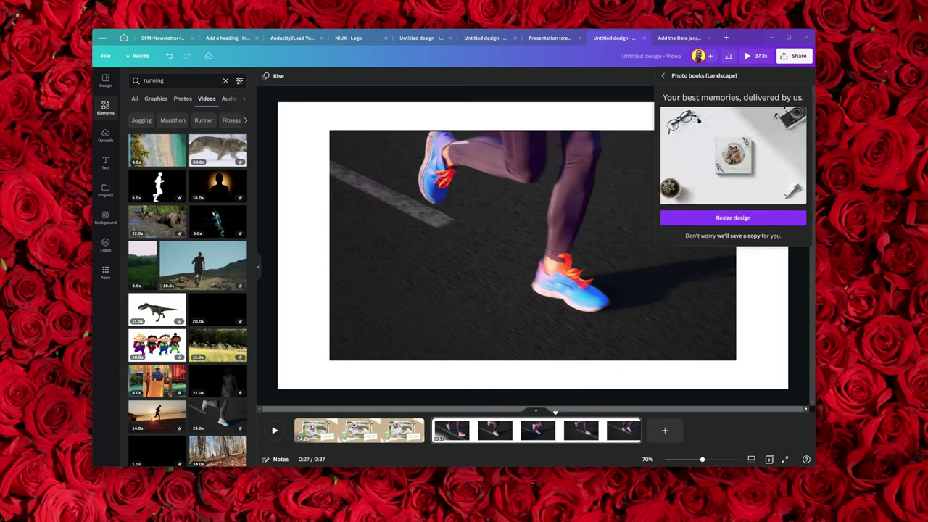
pyautogui.click(630, 119)
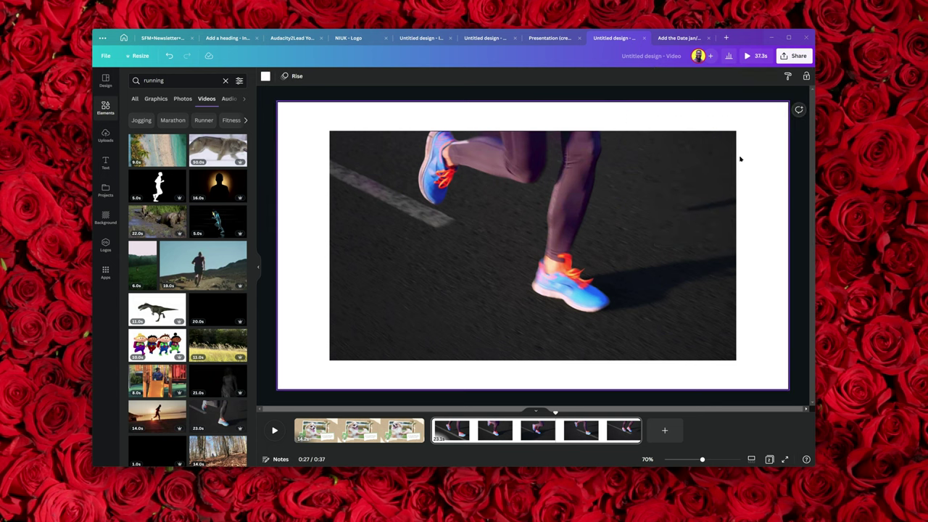
pyautogui.click(740, 92)
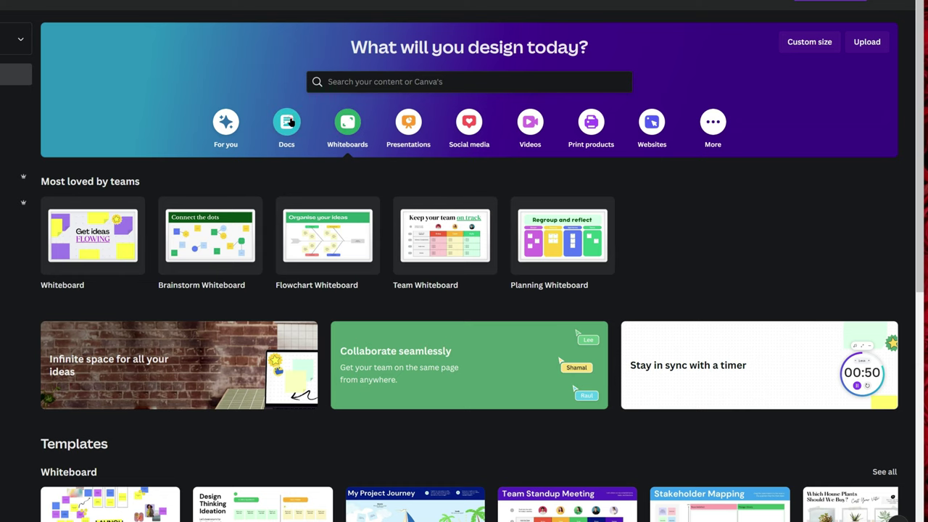
# - Step through the Docs, Presentations, Social media, Videos, Websites and More categories on the home page
pyautogui.click(288, 121)
pyautogui.click(408, 122)
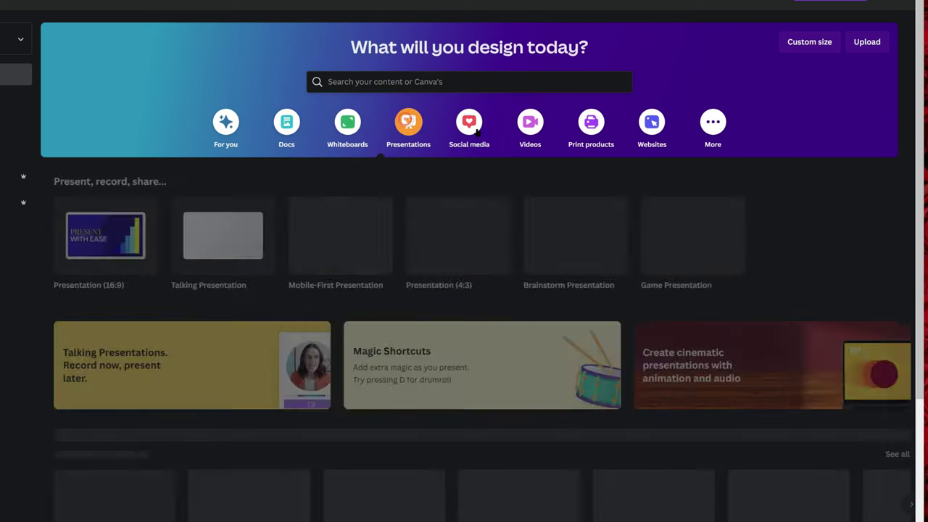
pyautogui.click(471, 124)
pyautogui.click(530, 123)
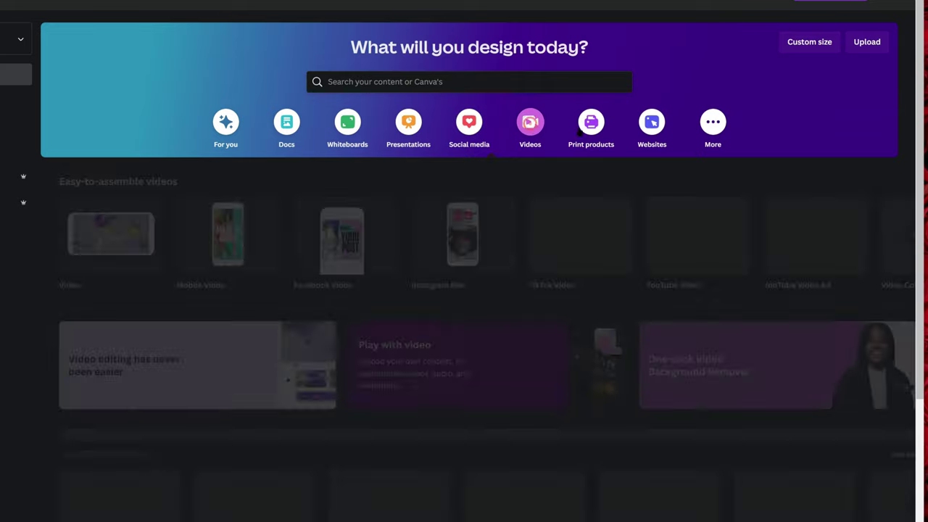
pyautogui.click(651, 122)
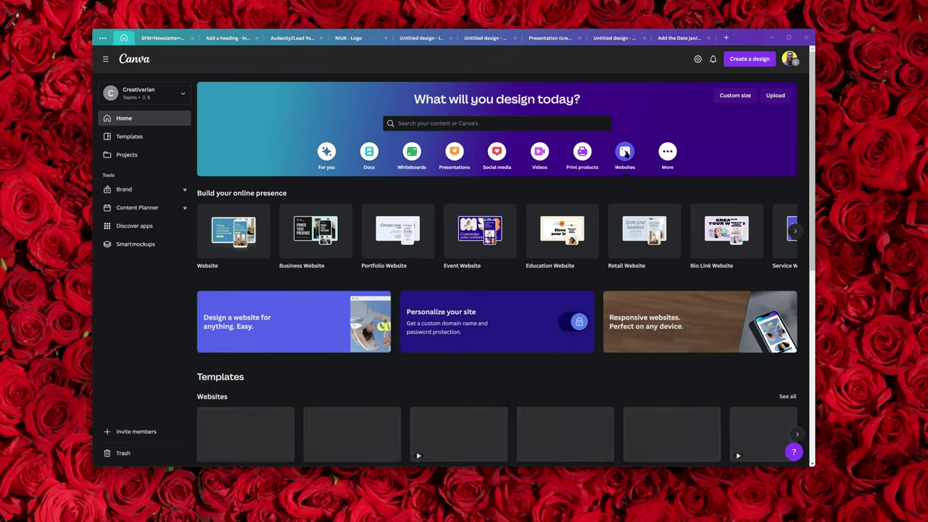
pyautogui.click(667, 152)
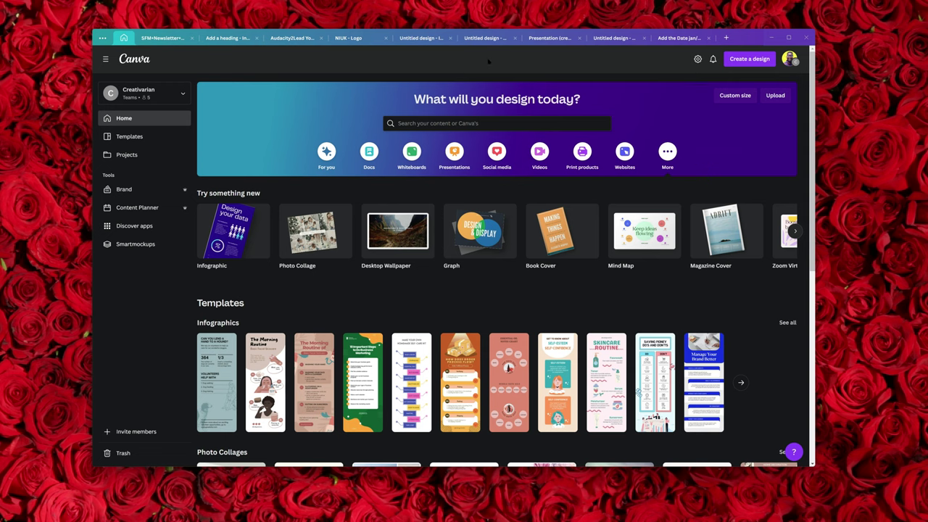
pyautogui.click(604, 39)
pyautogui.click(421, 37)
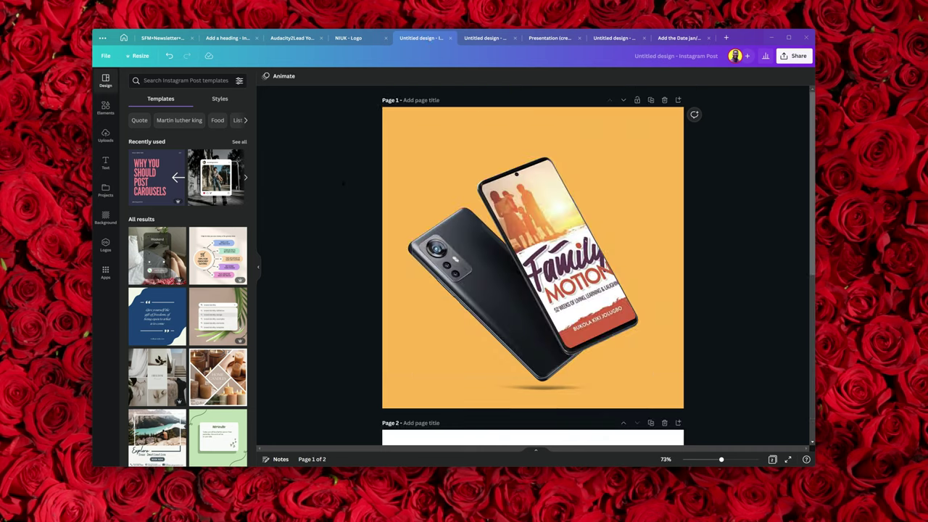
# - Share the Instagram post with anyone holding the link at Can edit, and copy the link
pyautogui.click(794, 57)
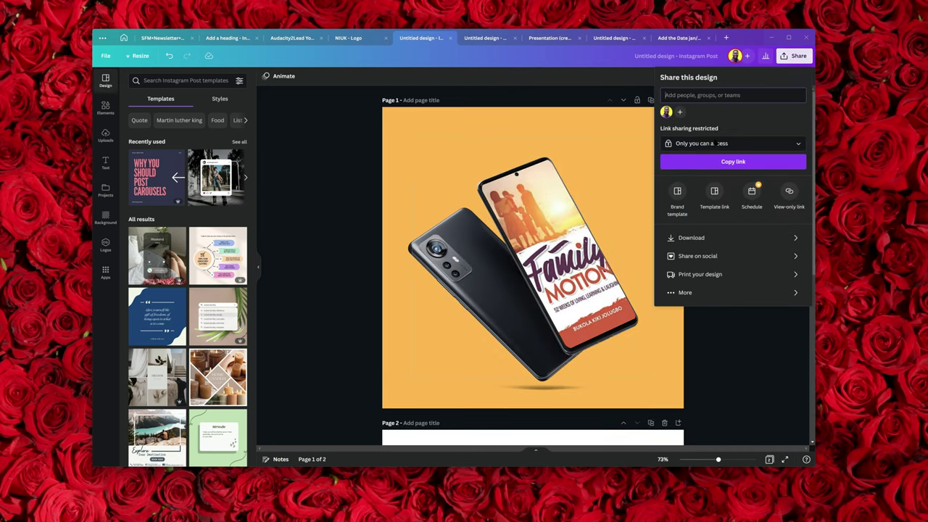
pyautogui.click(715, 143)
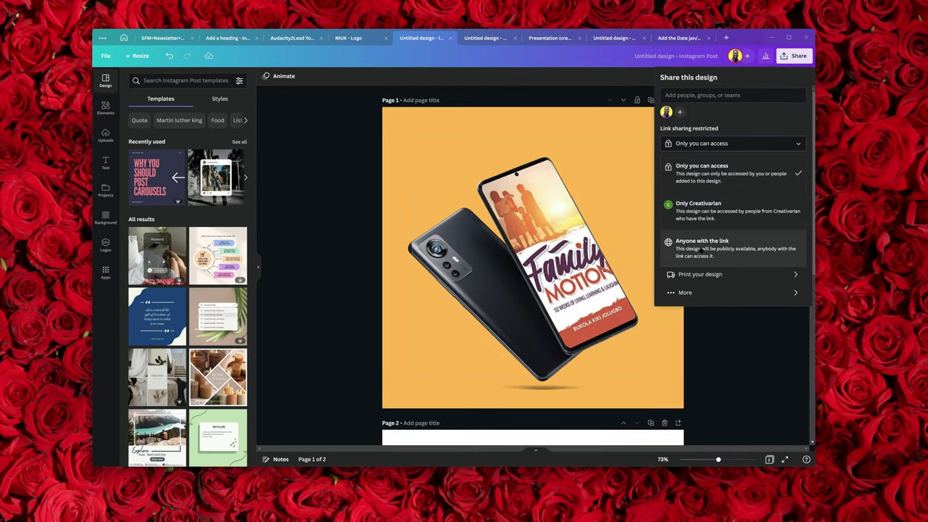
pyautogui.click(725, 249)
pyautogui.click(761, 142)
pyautogui.click(778, 179)
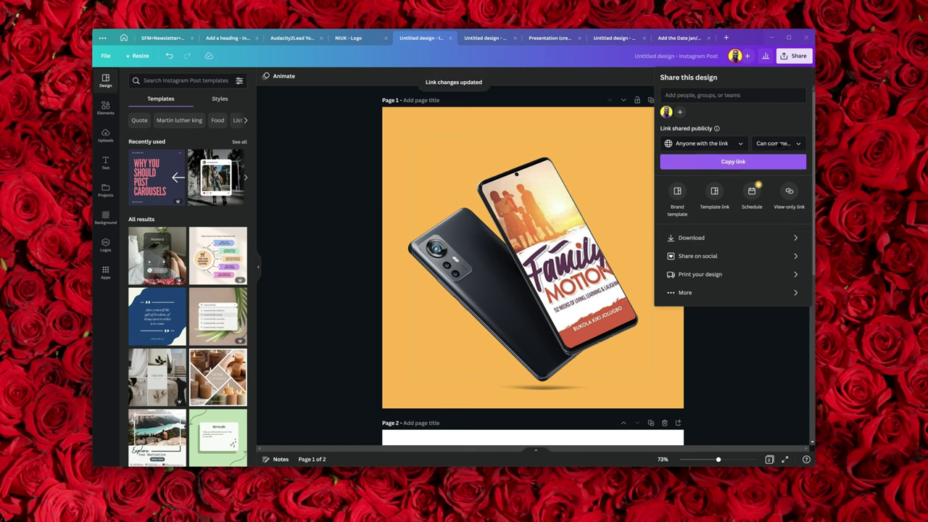
pyautogui.click(776, 144)
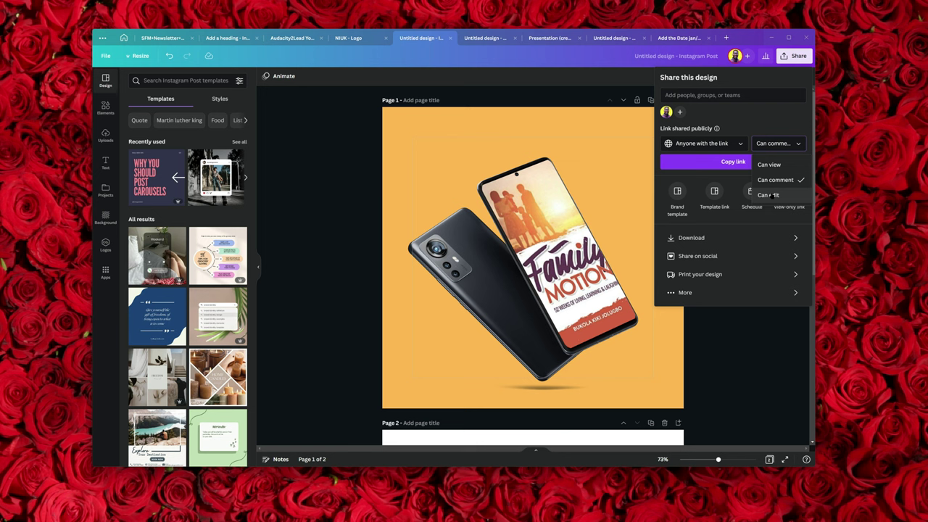
pyautogui.click(770, 195)
pyautogui.click(736, 162)
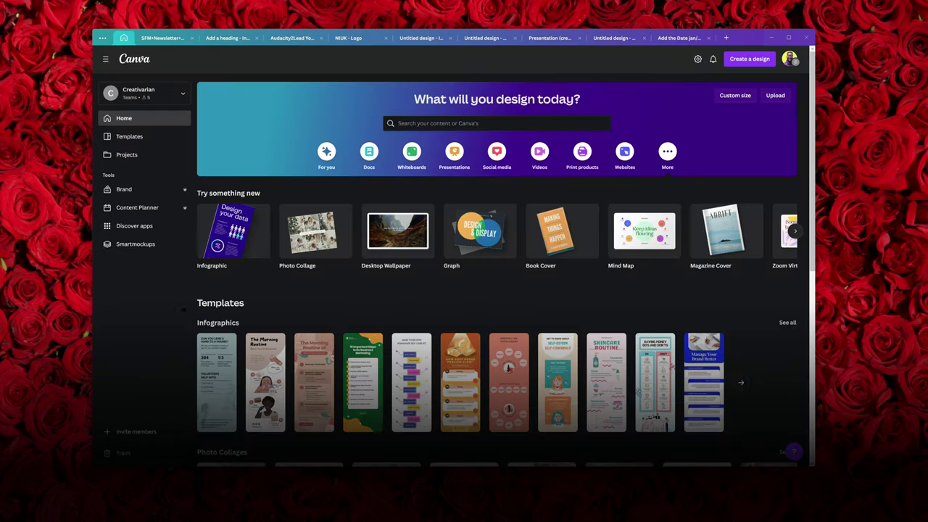
pyautogui.click(182, 309)
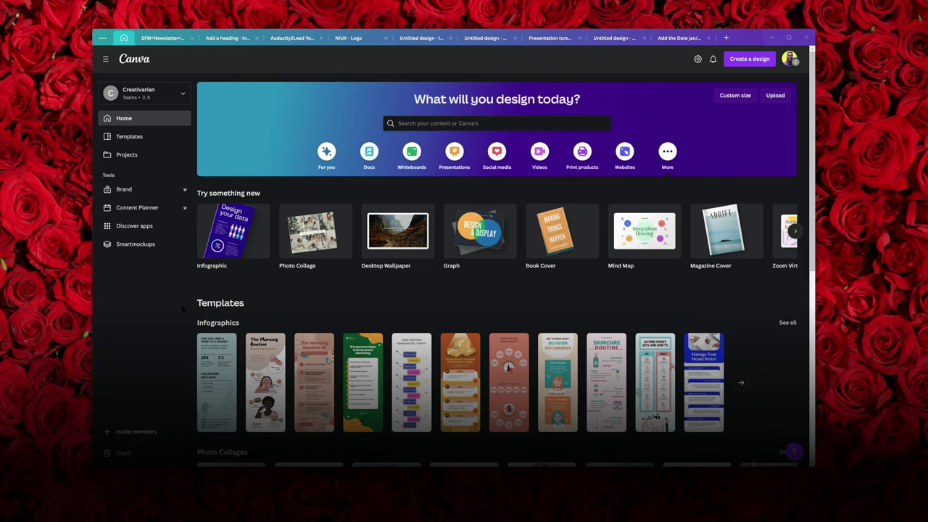